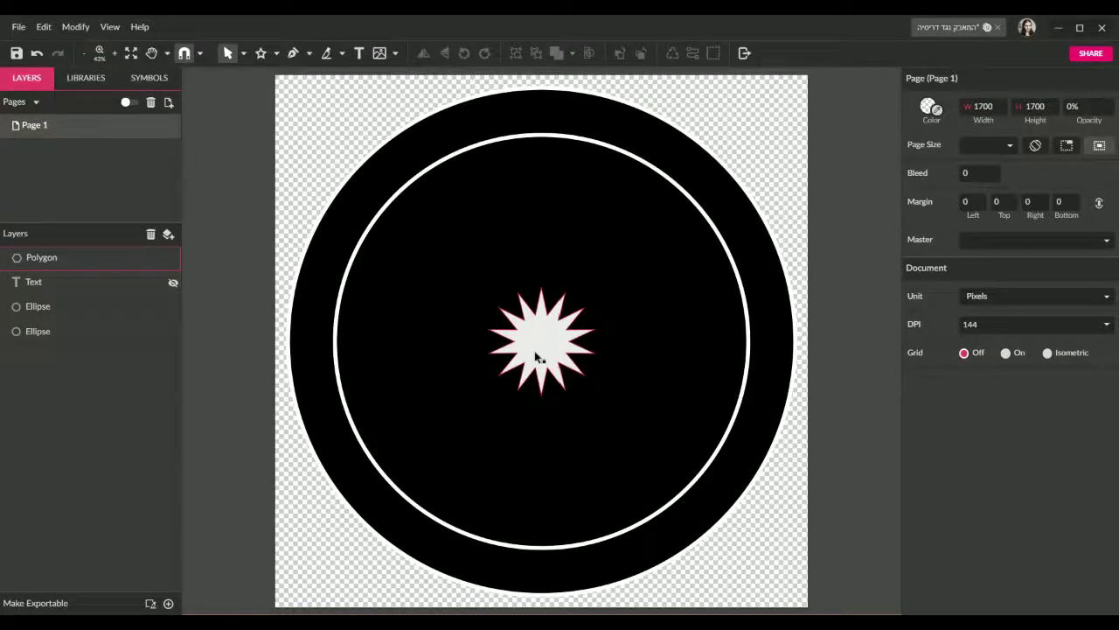
# Step: Scale the 14-point star to about 1249.5 × 1281.6 so its points touch the inner ring, centred
pyautogui.moveTo(546, 345); pyautogui.dragTo(466, 267)
pyautogui.moveTo(527, 327); pyautogui.dragTo(716, 522)
pyautogui.moveTo(555, 374); pyautogui.dragTo(514, 318)
pyautogui.moveTo(663, 465); pyautogui.dragTo(731, 542)
pyautogui.moveTo(582, 367)
pyautogui.mouseDown()
pyautogui.moveTo(566, 349)
pyautogui.moveTo(573, 354)
pyautogui.mouseUp()
pyautogui.moveTo(727, 530); pyautogui.dragTo(749, 554)
pyautogui.moveTo(602, 402); pyautogui.dragTo(598, 399)
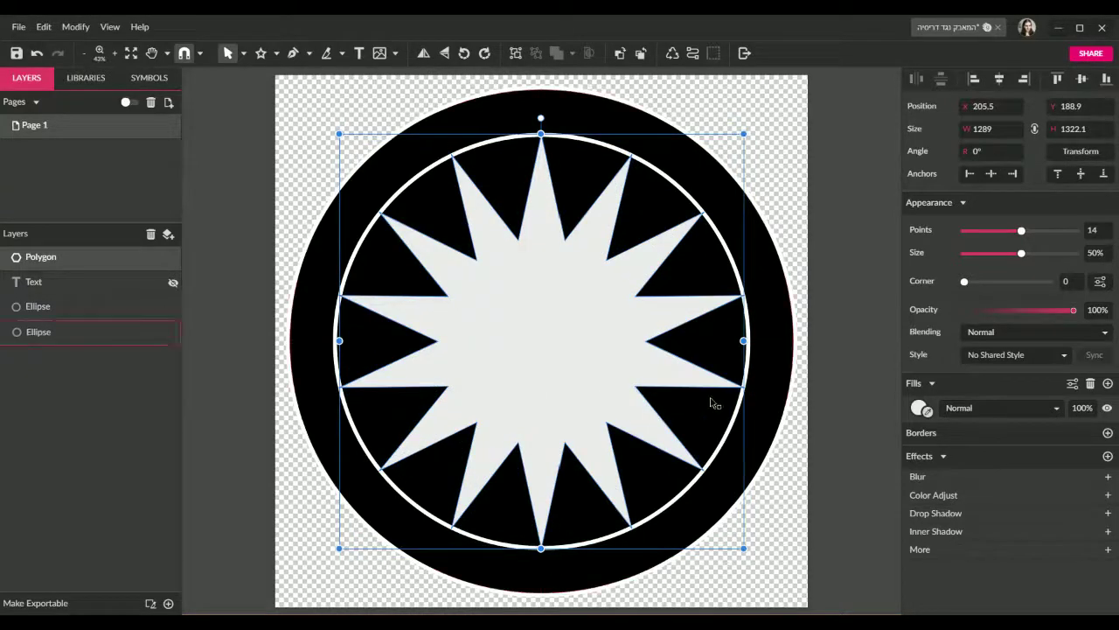
pyautogui.moveTo(743, 549); pyautogui.dragTo(731, 536)
pyautogui.moveTo(554, 332); pyautogui.dragTo(561, 342)
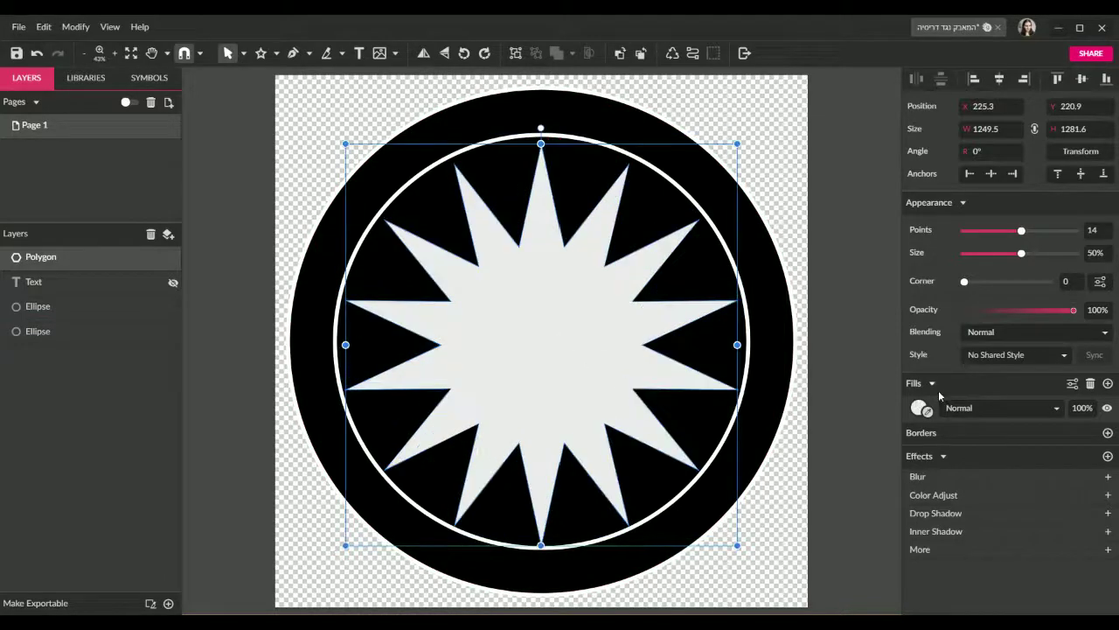
# Step: Give the star a white border 8 wide, remove its fill, and nudge it back to centre
pyautogui.click(1108, 433)
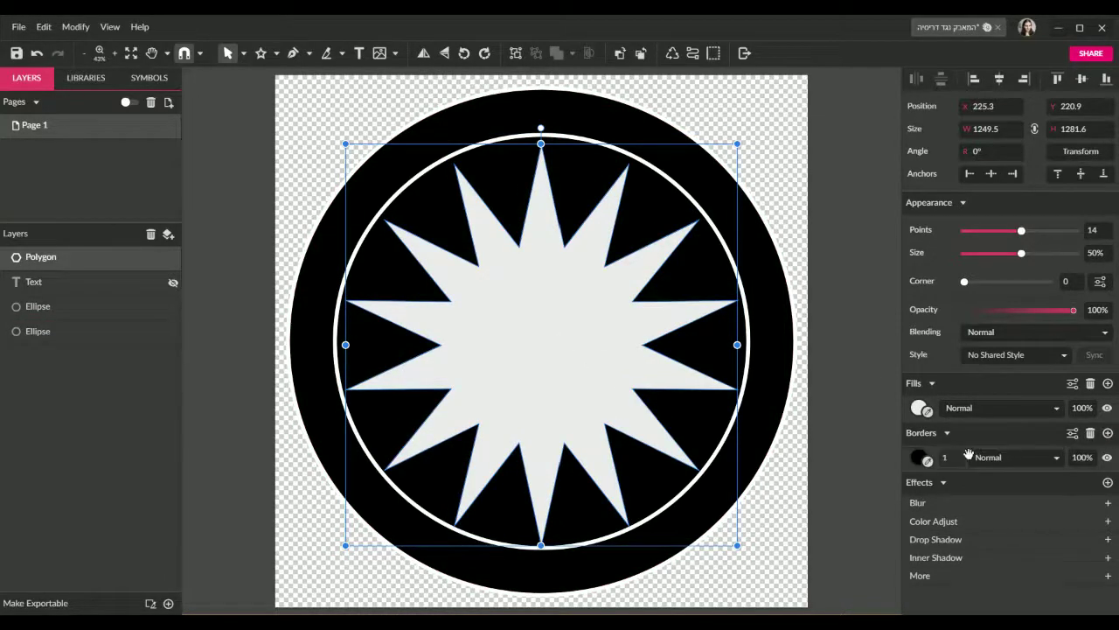
pyautogui.click(923, 458)
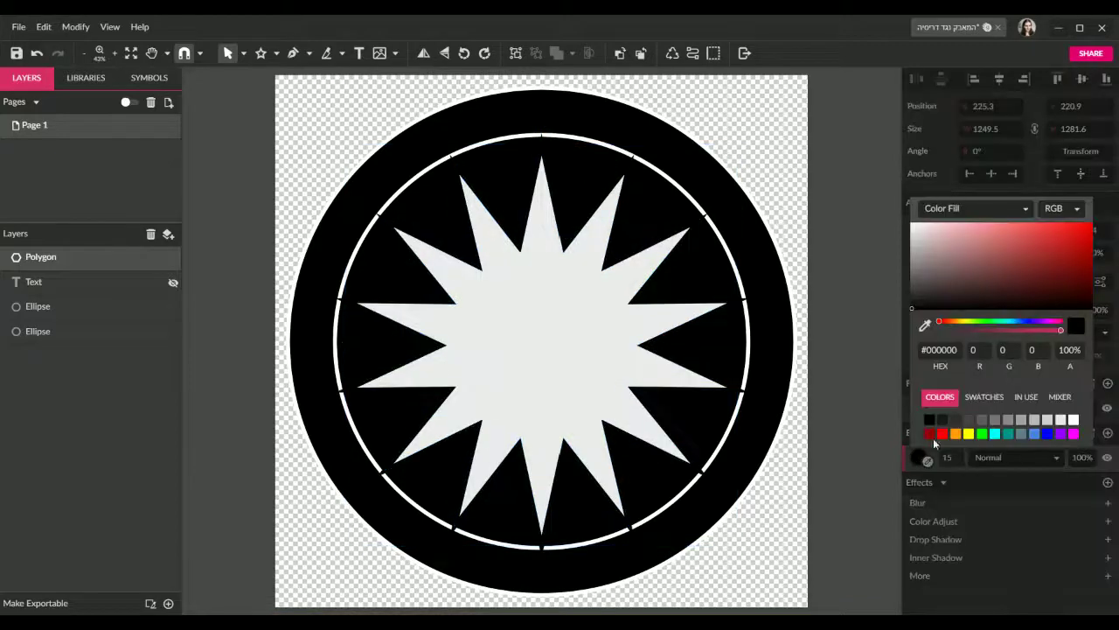
pyautogui.click(1071, 424)
pyautogui.moveTo(562, 367); pyautogui.dragTo(552, 355)
pyautogui.click(948, 457)
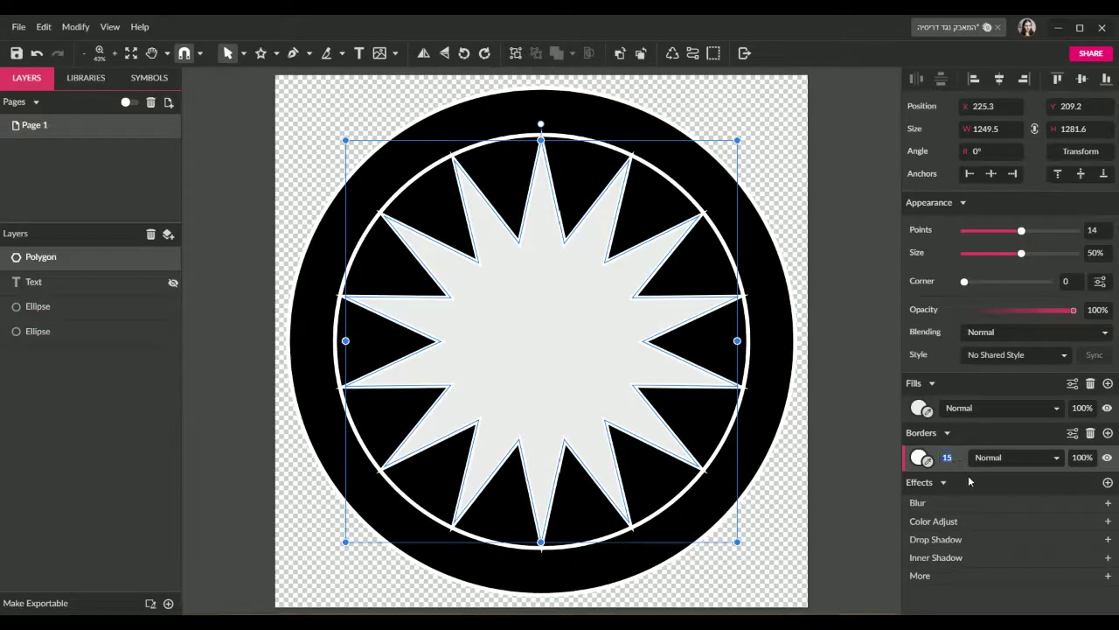
pyautogui.write('8')
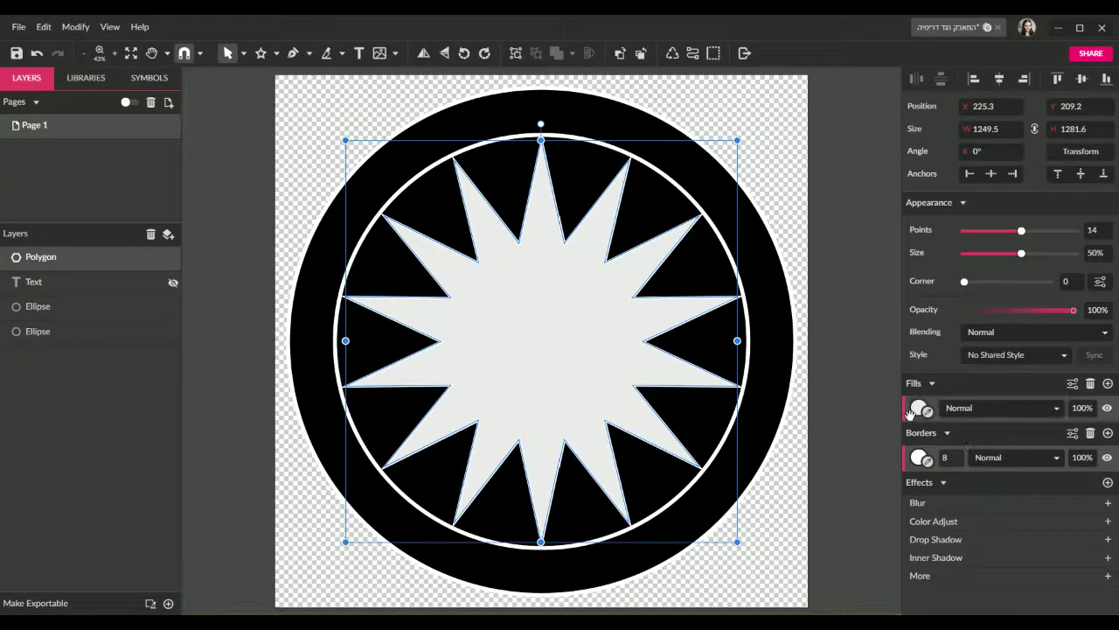
pyautogui.click(1089, 383)
# Step: Show the hidden Hebrew title, nudge it up, convert it to paths and ungroup the letters
pyautogui.click(830, 388)
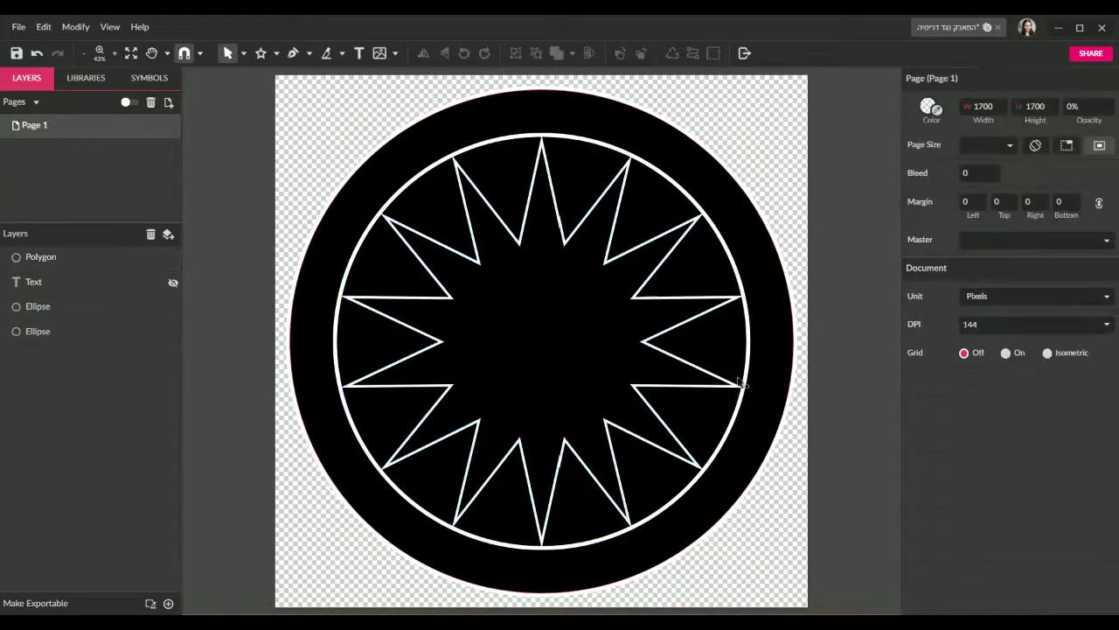
pyautogui.click(173, 283)
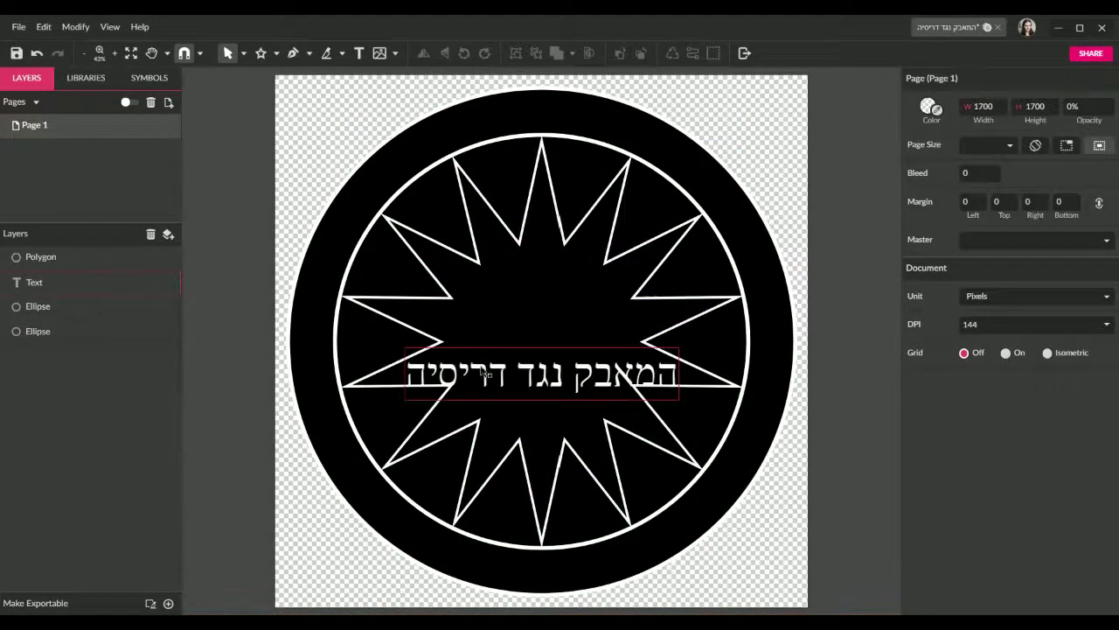
pyautogui.moveTo(520, 381); pyautogui.dragTo(523, 363)
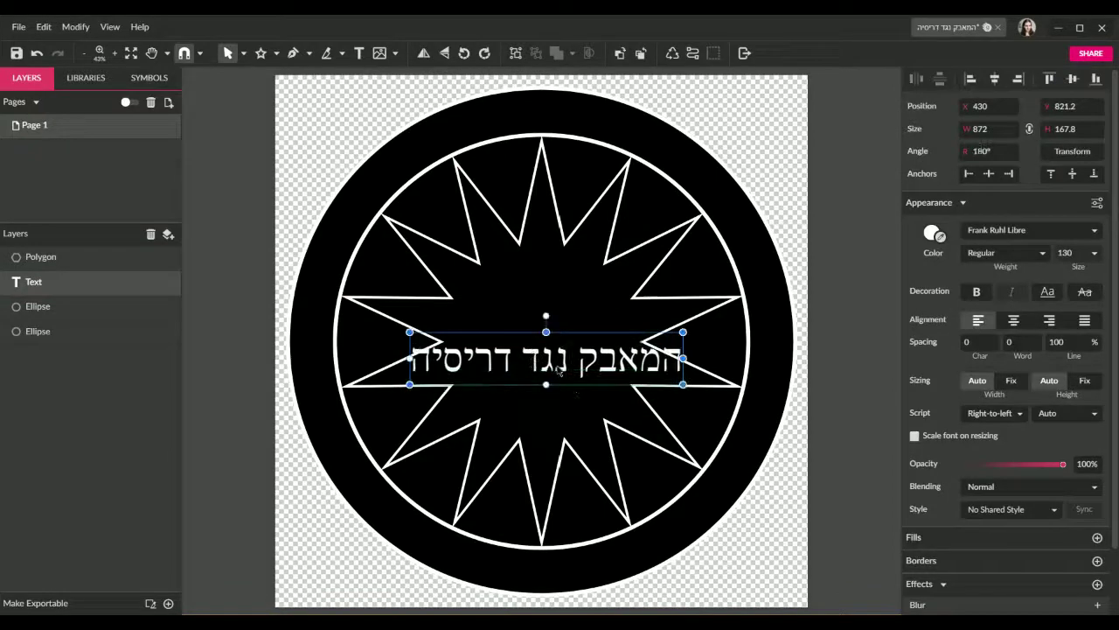
pyautogui.rightClick(558, 368)
pyautogui.click(608, 398)
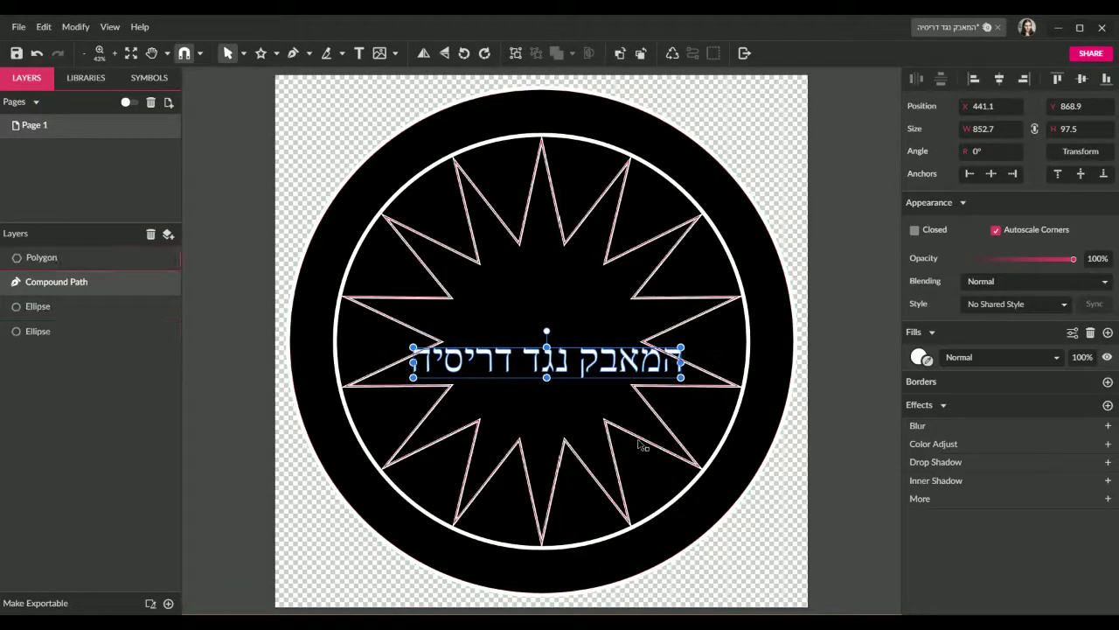
pyautogui.hotkey('ctrl', 'shift', 'g')
pyautogui.click(787, 494)
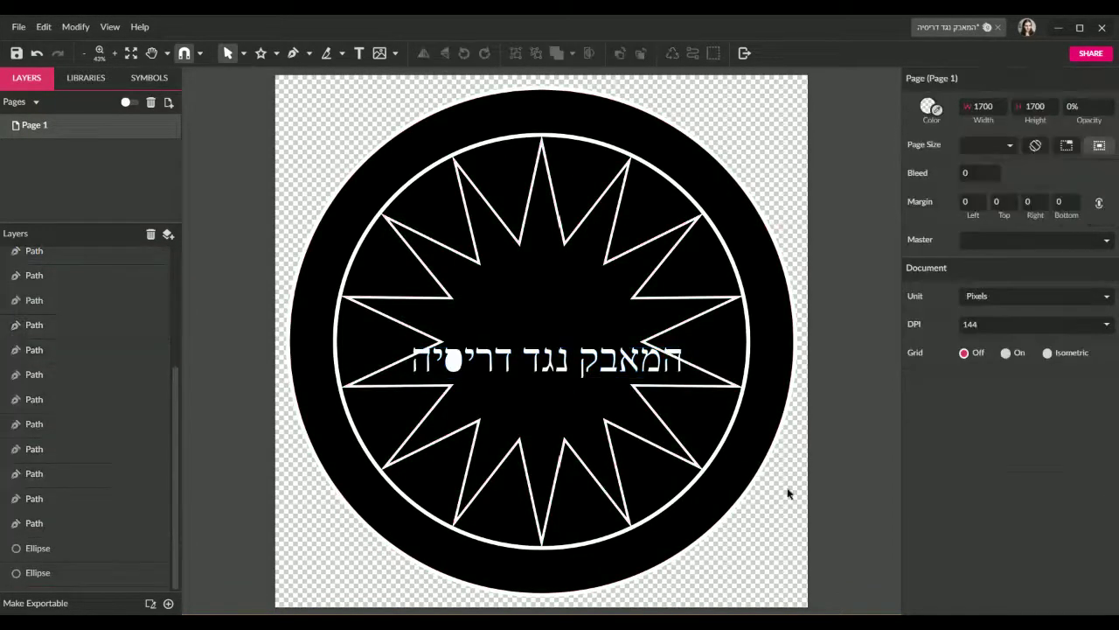
pyautogui.hotkey('ctrl', '+')
pyautogui.hotkey('ctrl', '+')
# Step: Subtract a letter's inner piece from its outer shape, then union and flatten the ק's two parts
pyautogui.click(407, 376)
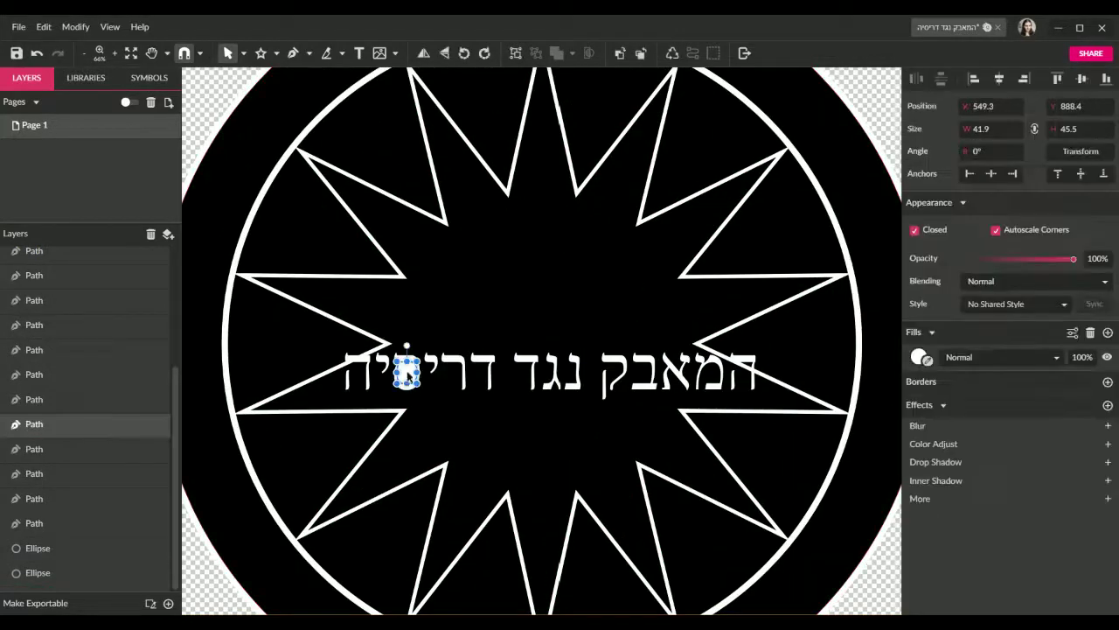
pyautogui.keyDown('shift'); pyautogui.click(407, 383); pyautogui.keyUp('shift')
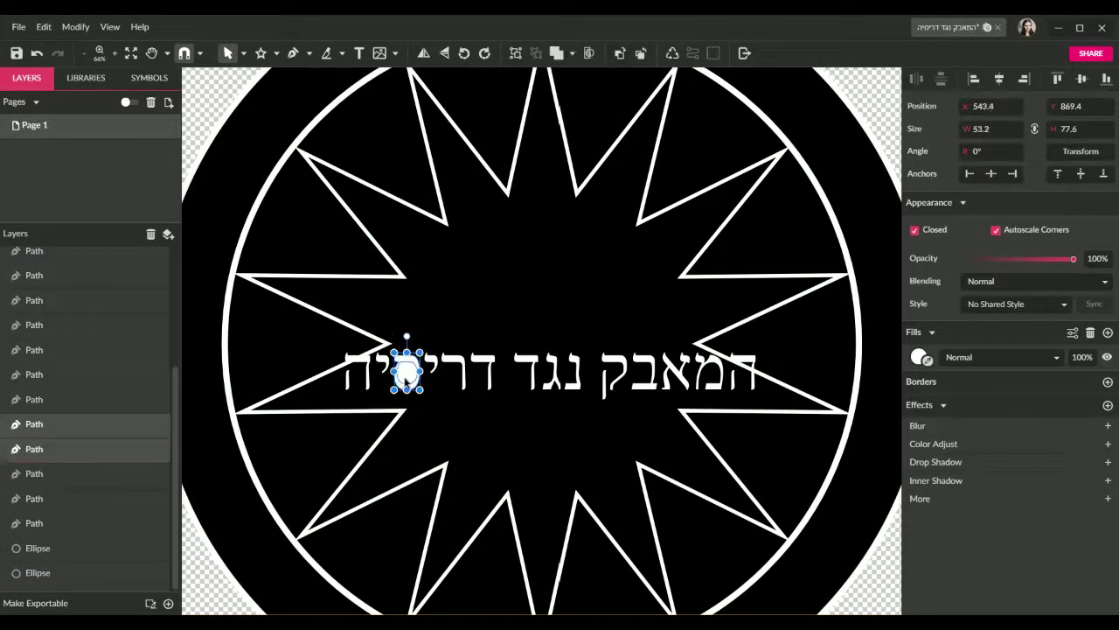
pyautogui.click(576, 55)
pyautogui.click(604, 93)
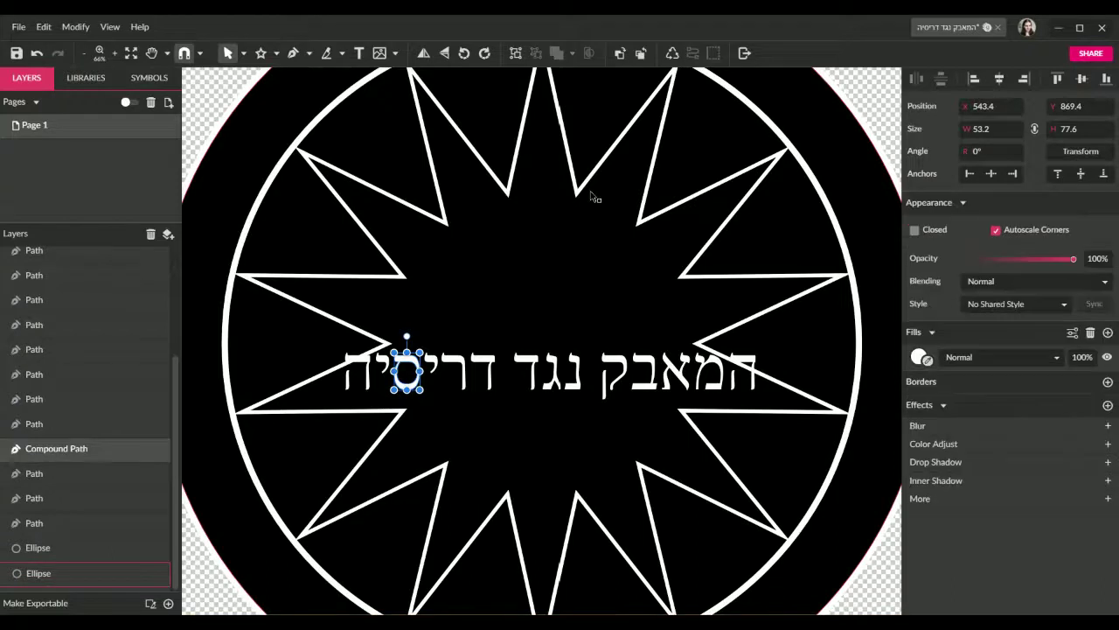
pyautogui.click(616, 390)
pyautogui.keyDown('shift'); pyautogui.click(603, 398); pyautogui.keyUp('shift')
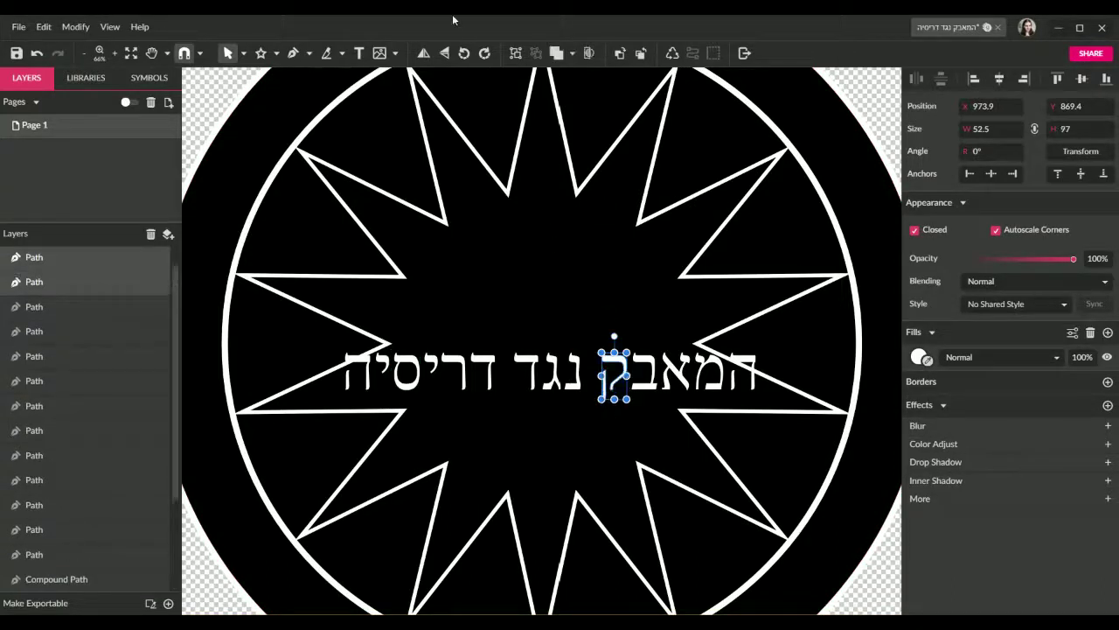
pyautogui.click(573, 53)
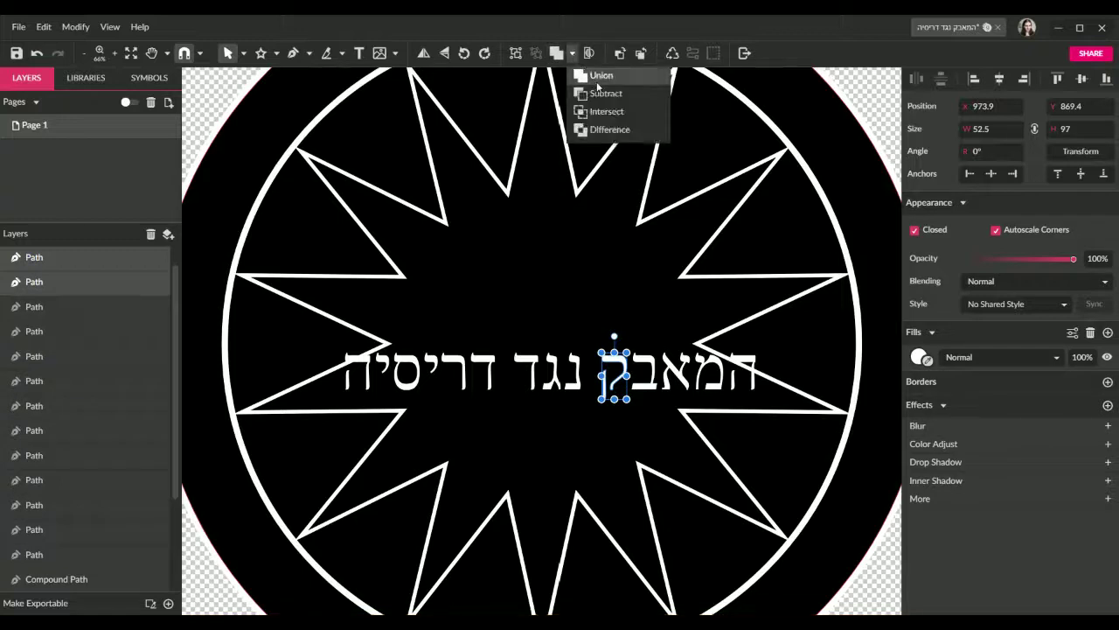
pyautogui.click(600, 76)
pyautogui.hotkey('ctrl', 'shift', 'c')
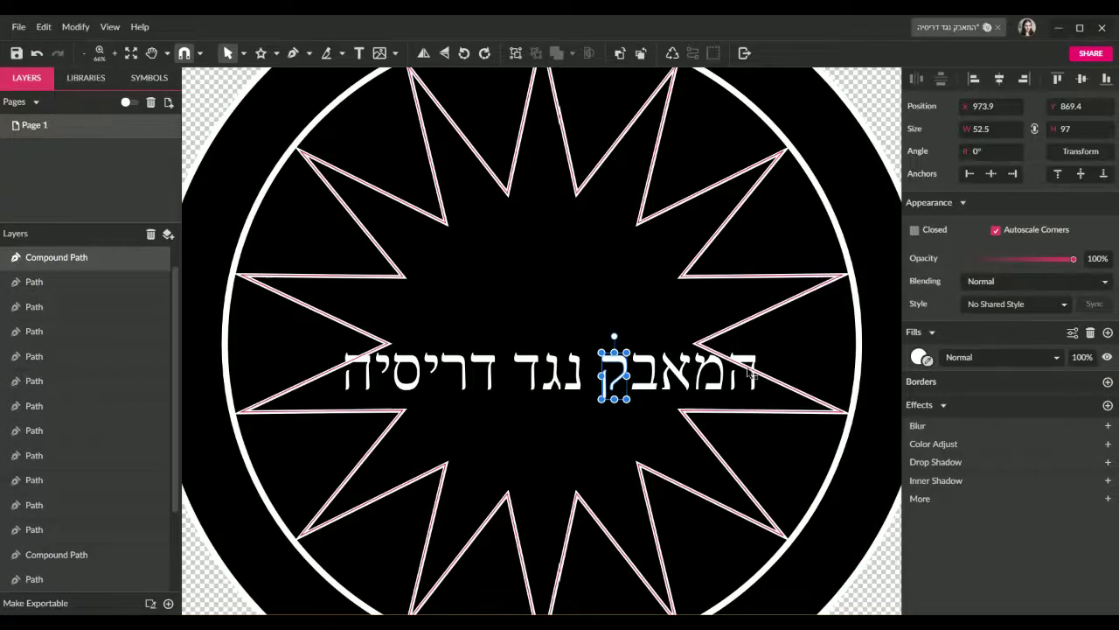
# Step: Union the parts of the rightmost and leftmost ה letters, flattening the left one into a single path
pyautogui.click(749, 372)
pyautogui.keyDown('shift'); pyautogui.click(732, 388); pyautogui.keyUp('shift')
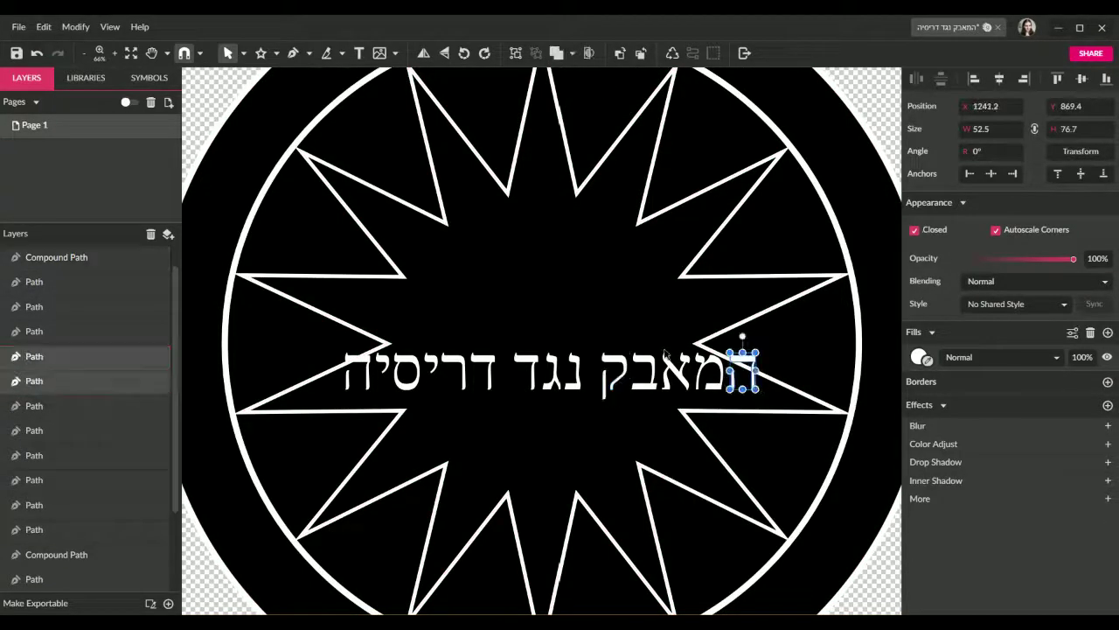
pyautogui.click(573, 55)
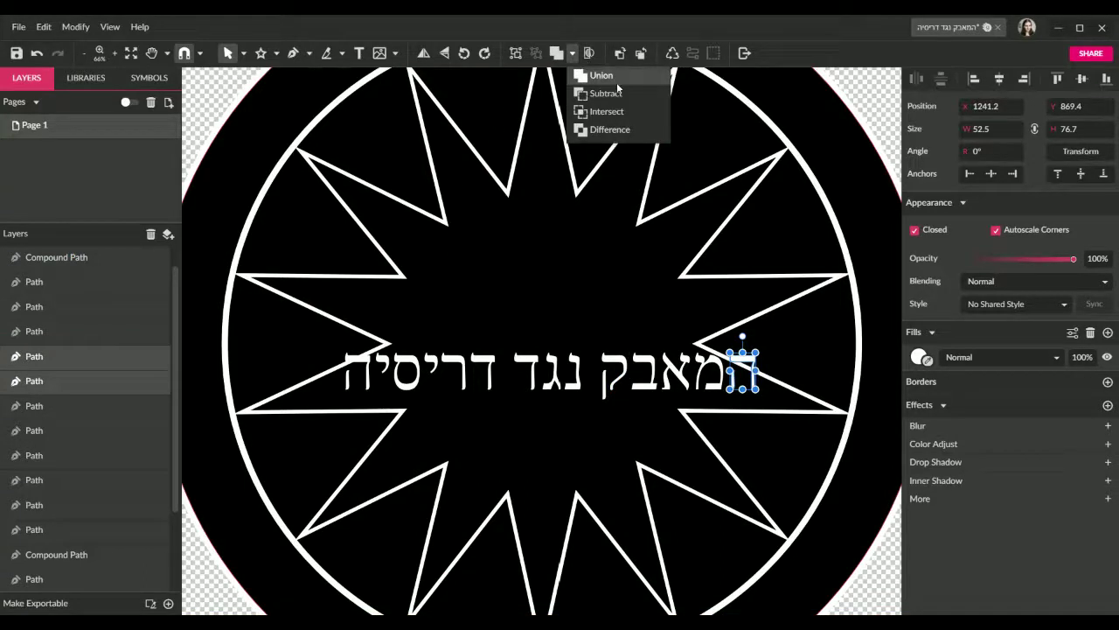
pyautogui.click(607, 77)
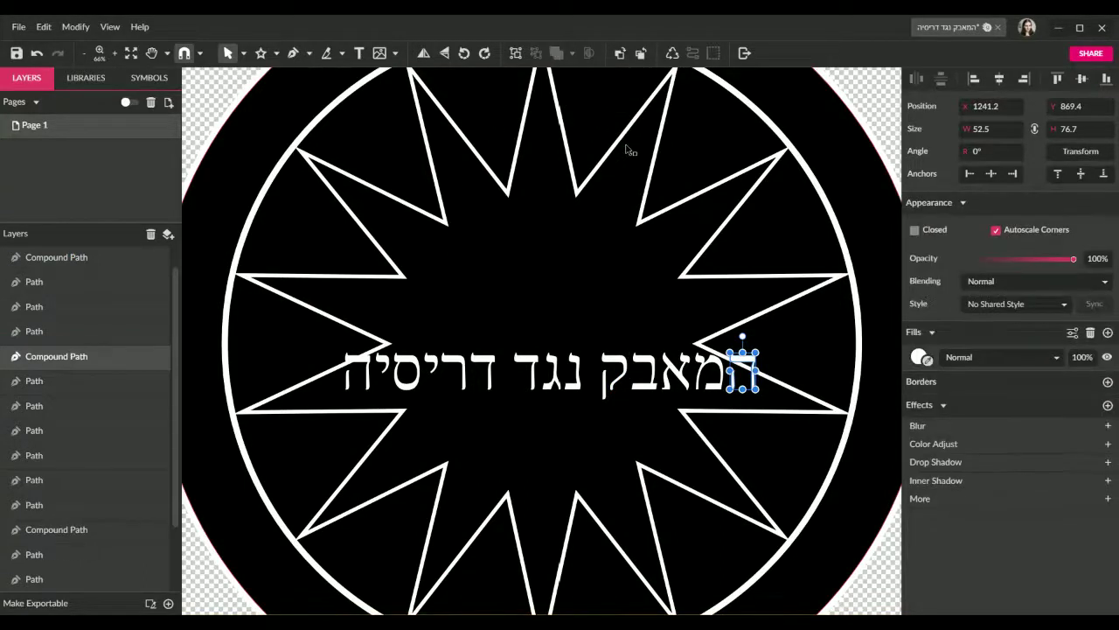
pyautogui.click(347, 374)
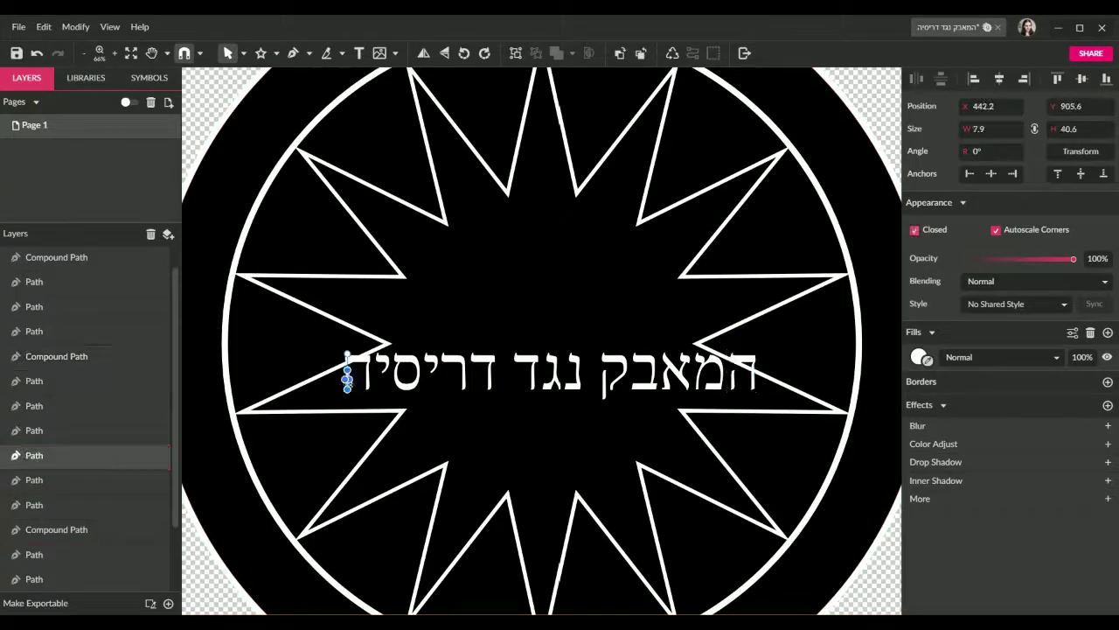
pyautogui.keyDown('shift'); pyautogui.click(371, 390); pyautogui.keyUp('shift')
pyautogui.click(572, 54)
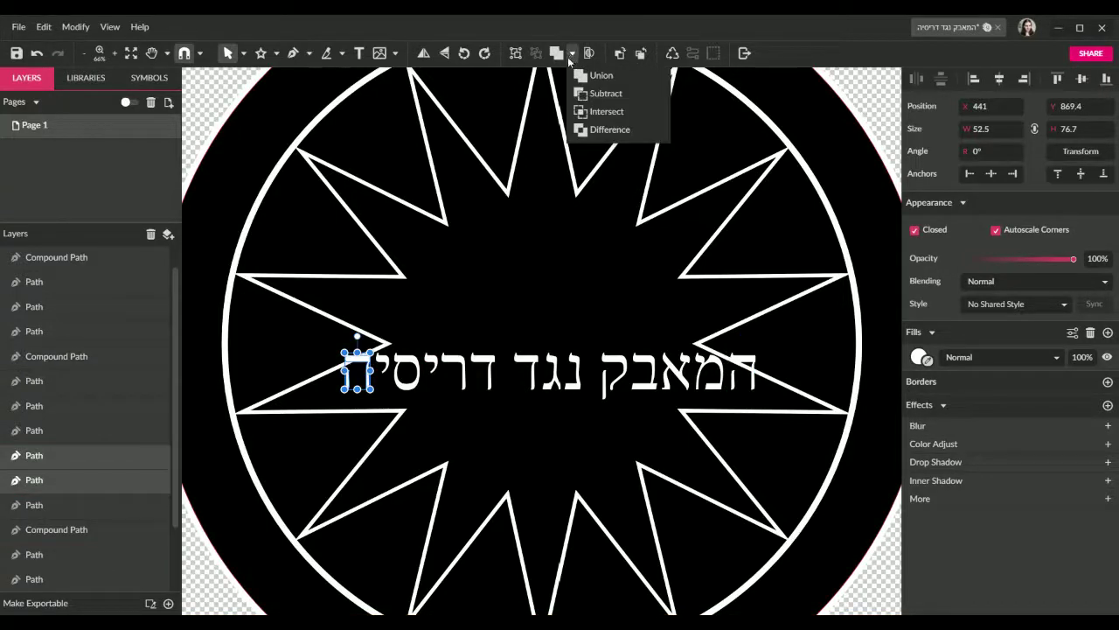
pyautogui.click(610, 77)
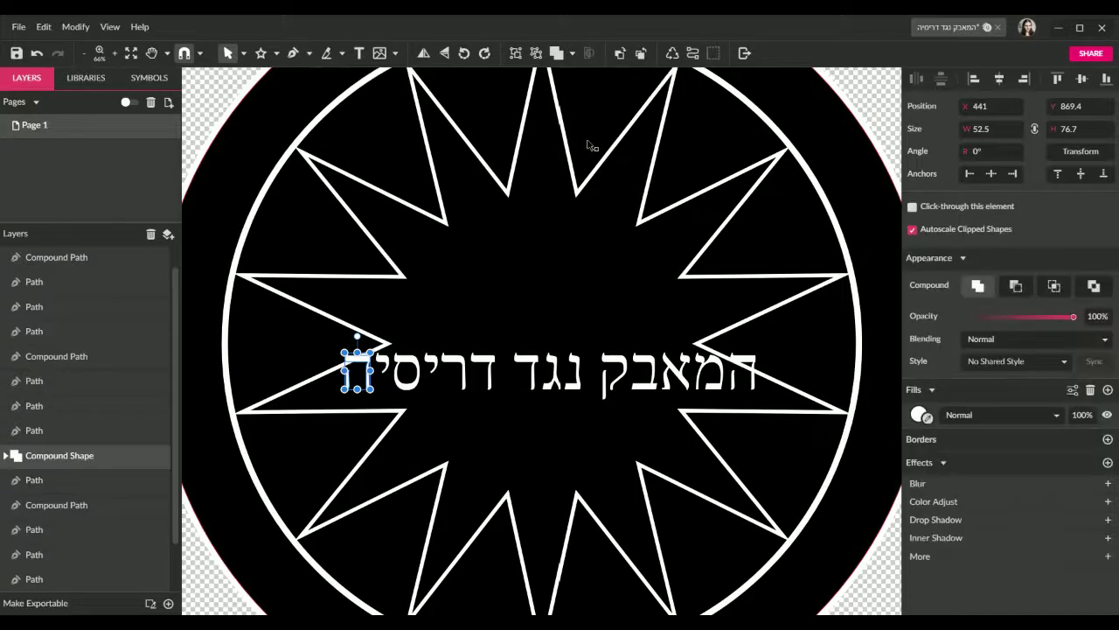
pyautogui.hotkey('ctrl', 'alt', 'f')
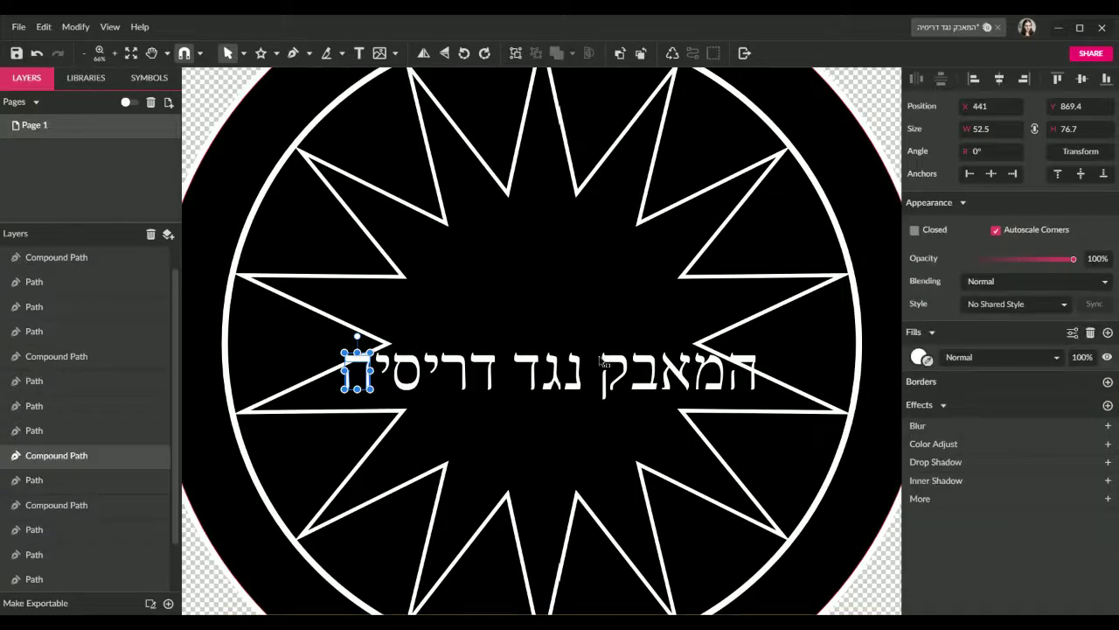
# Step: Move a ה letter below the star's bottom tip and set the page background to black
pyautogui.scroll(-2, 629, 373)
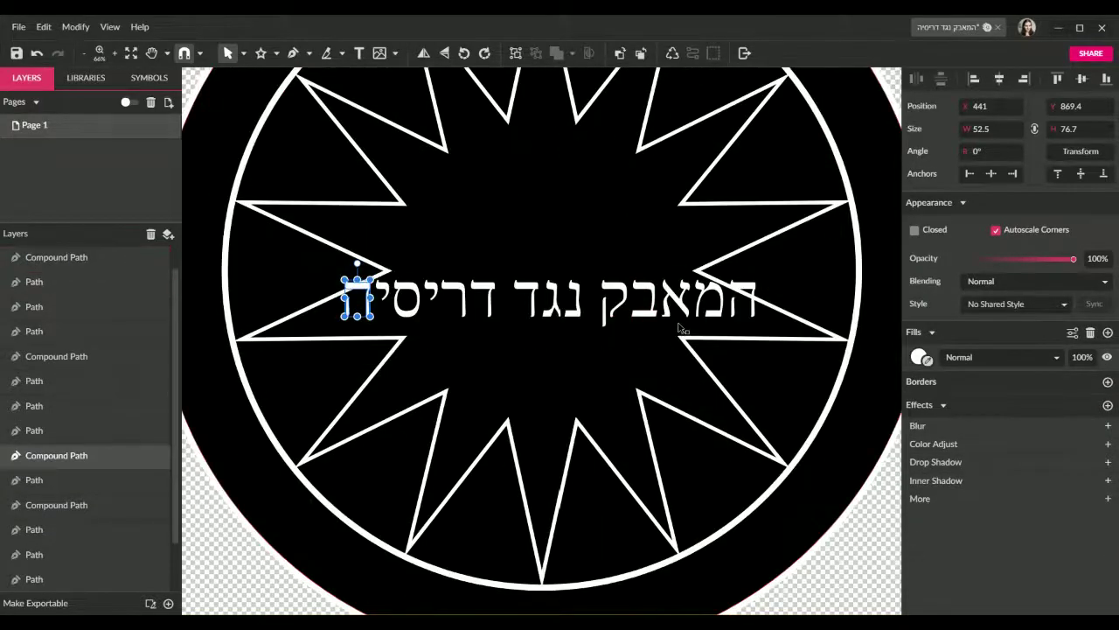
pyautogui.scroll(-2, 678, 327)
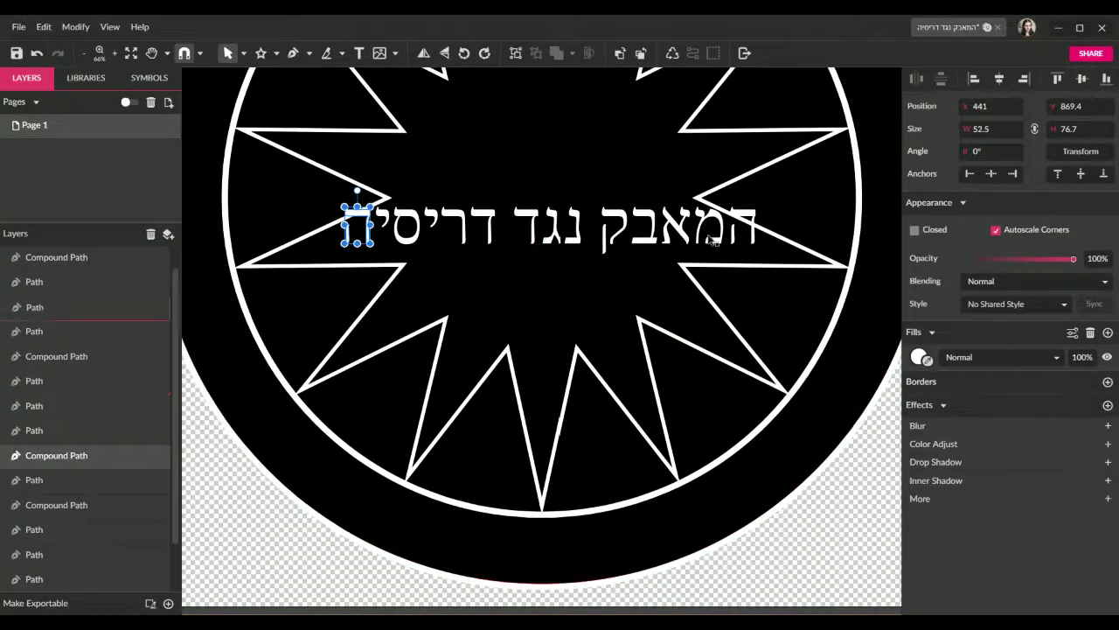
pyautogui.moveTo(741, 227); pyautogui.dragTo(536, 560)
pyautogui.click(839, 549)
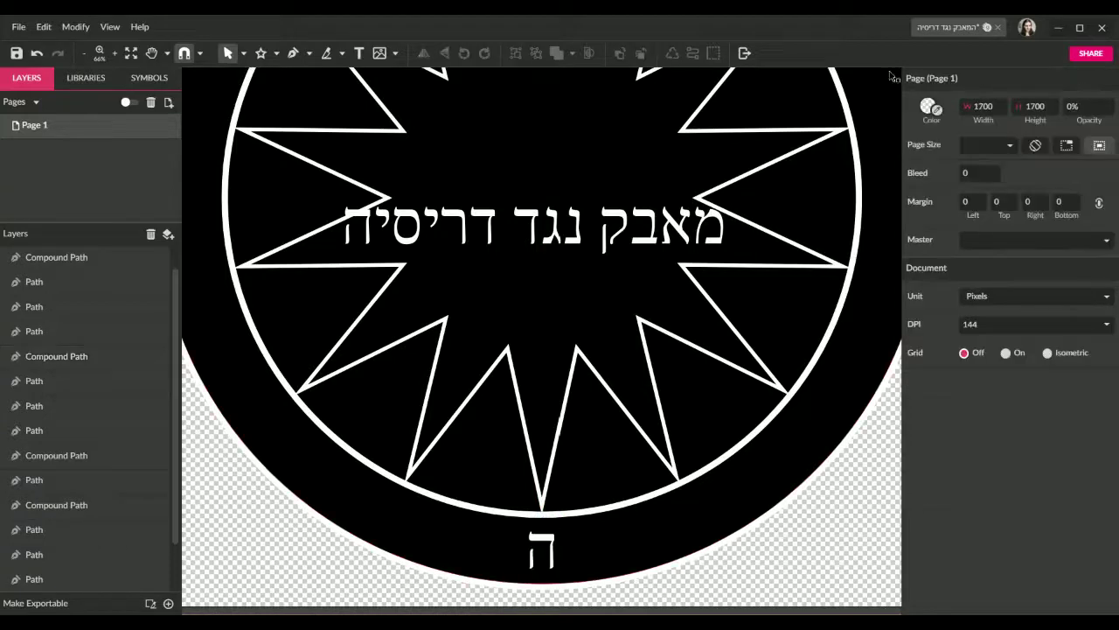
pyautogui.click(936, 108)
pyautogui.click(886, 322)
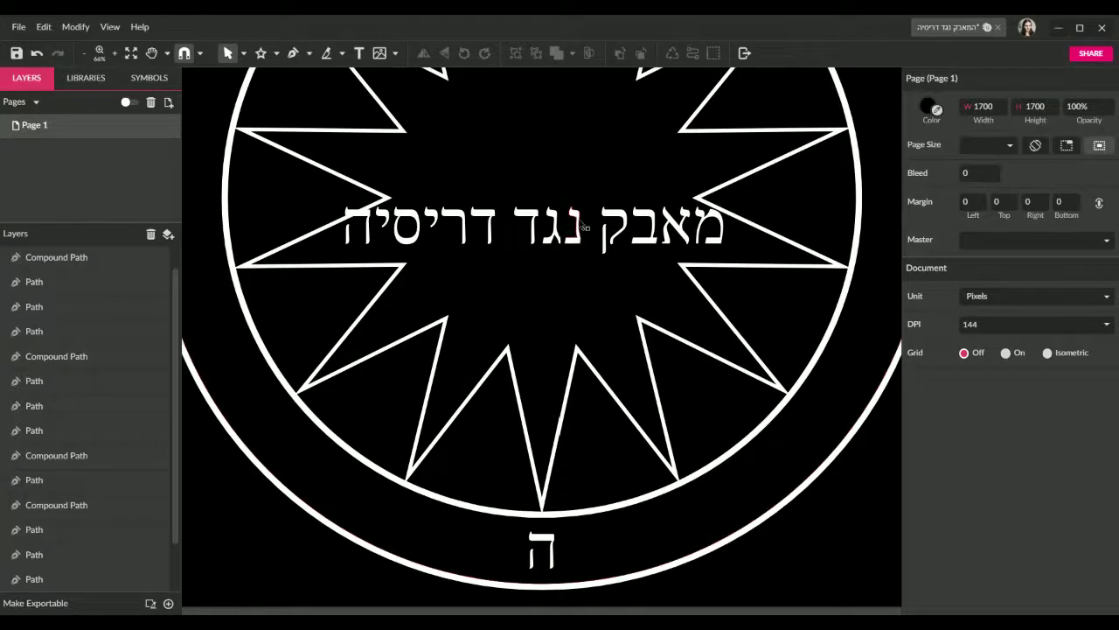
# Step: Place the מ letter on the ring band just right of ה, checking its position deselected
pyautogui.click(730, 522)
pyautogui.moveTo(730, 525); pyautogui.dragTo(710, 527)
pyautogui.click(814, 546)
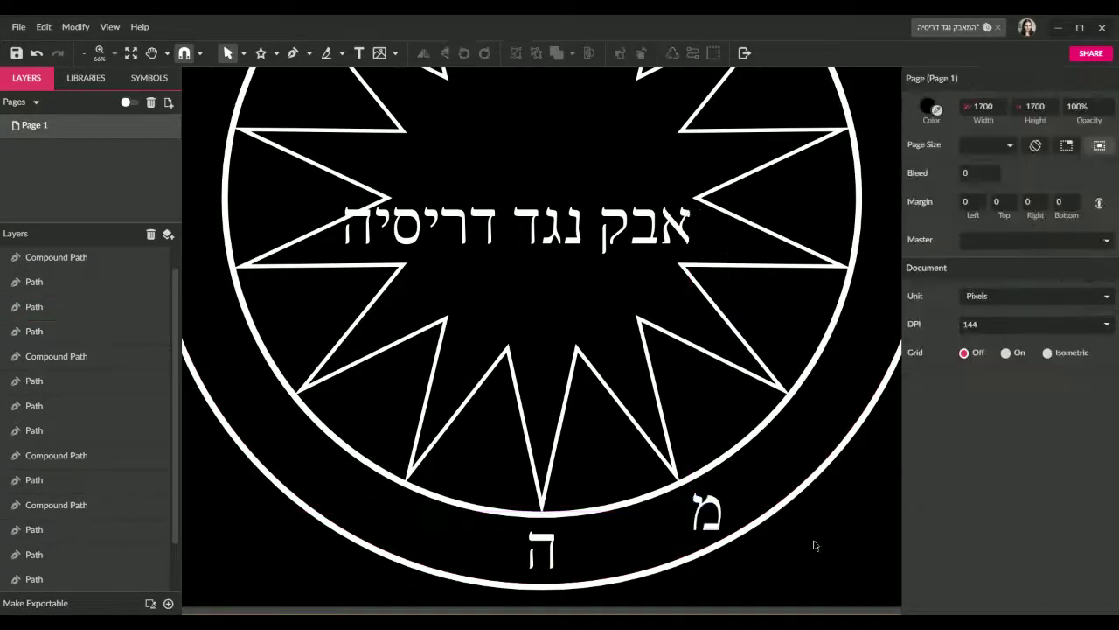
pyautogui.click(704, 523)
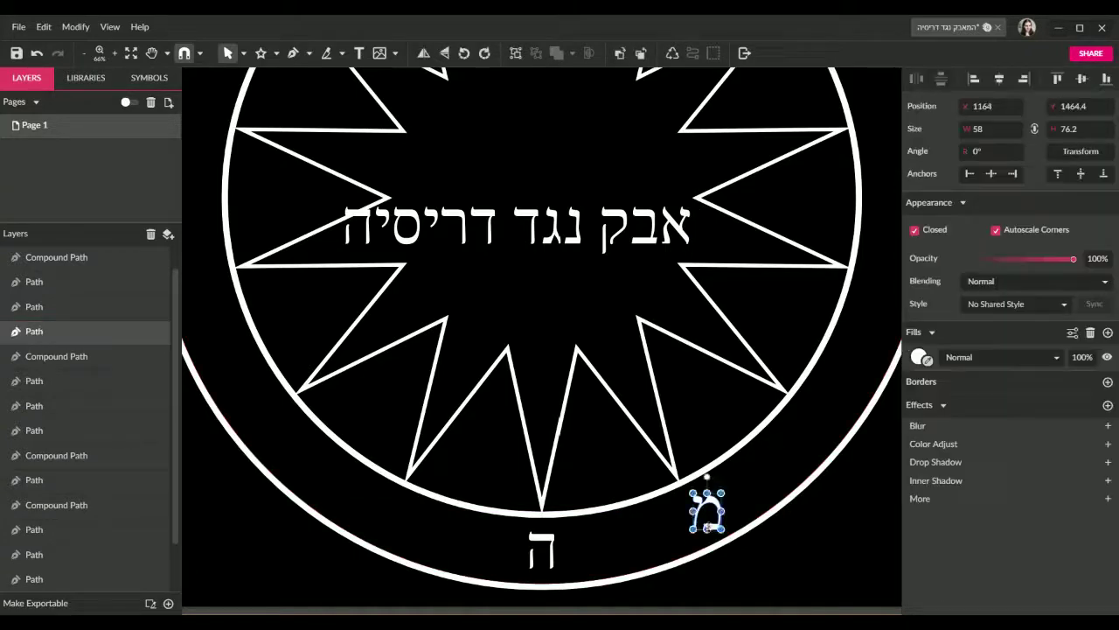
pyautogui.click(804, 546)
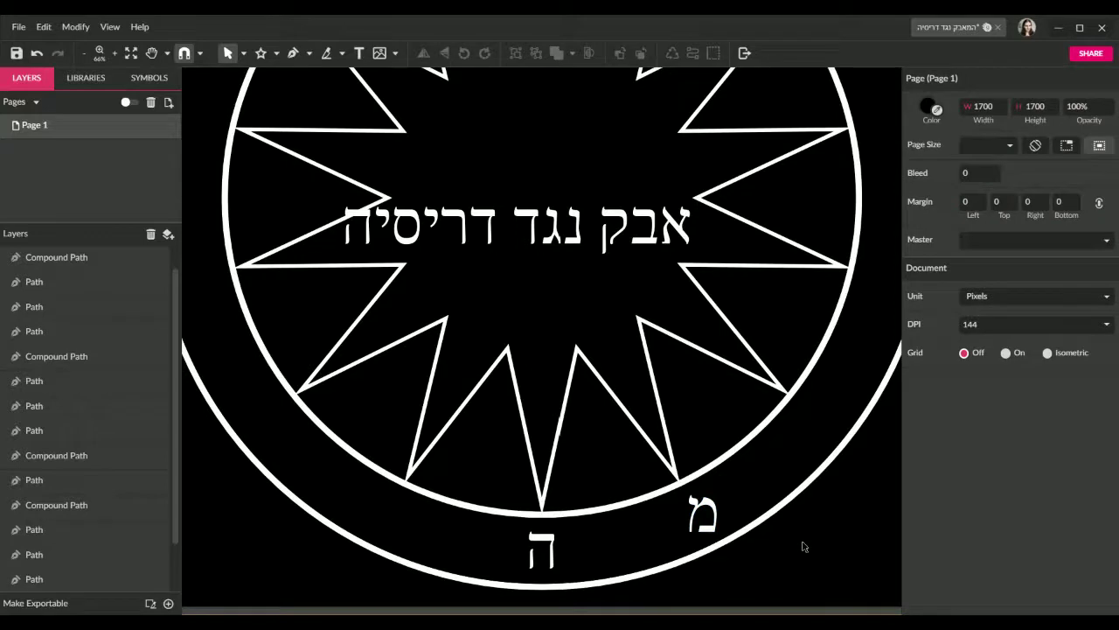
pyautogui.click(705, 524)
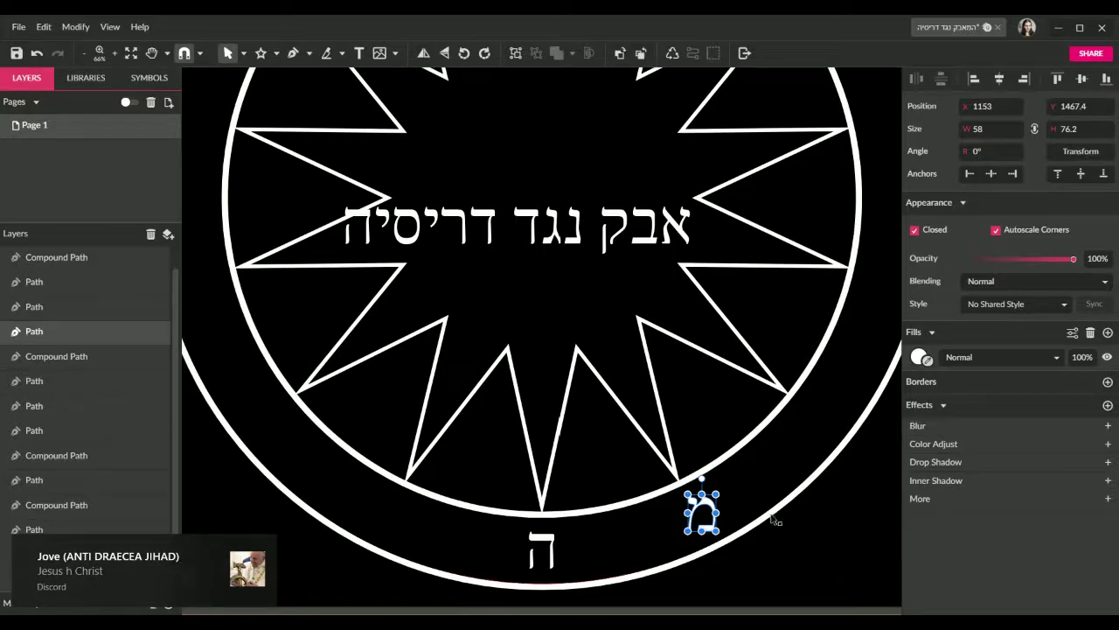
pyautogui.click(832, 541)
pyautogui.click(701, 522)
pyautogui.click(845, 546)
pyautogui.click(704, 528)
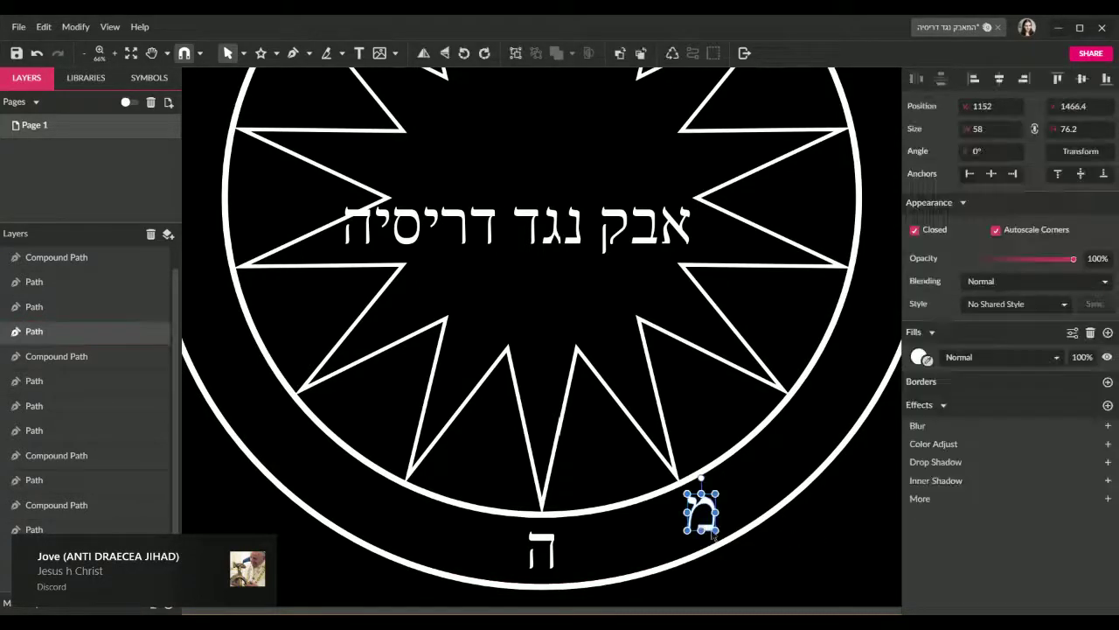
pyautogui.click(810, 542)
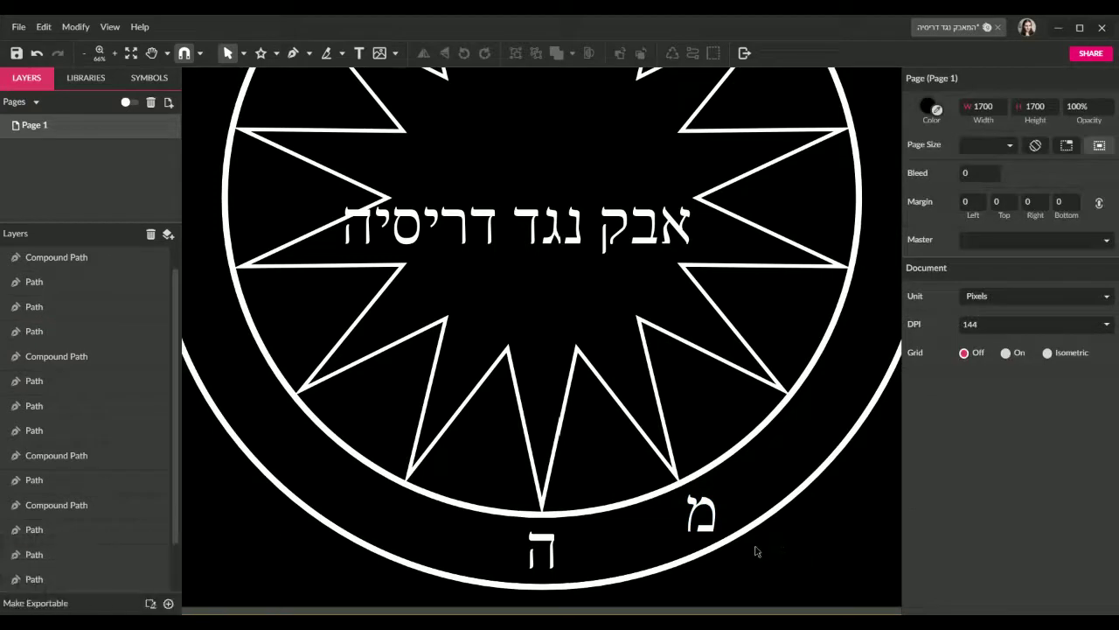
# Step: Move the letter א from the heading into the ring band after מ
pyautogui.hscroll(2, 652, 464)
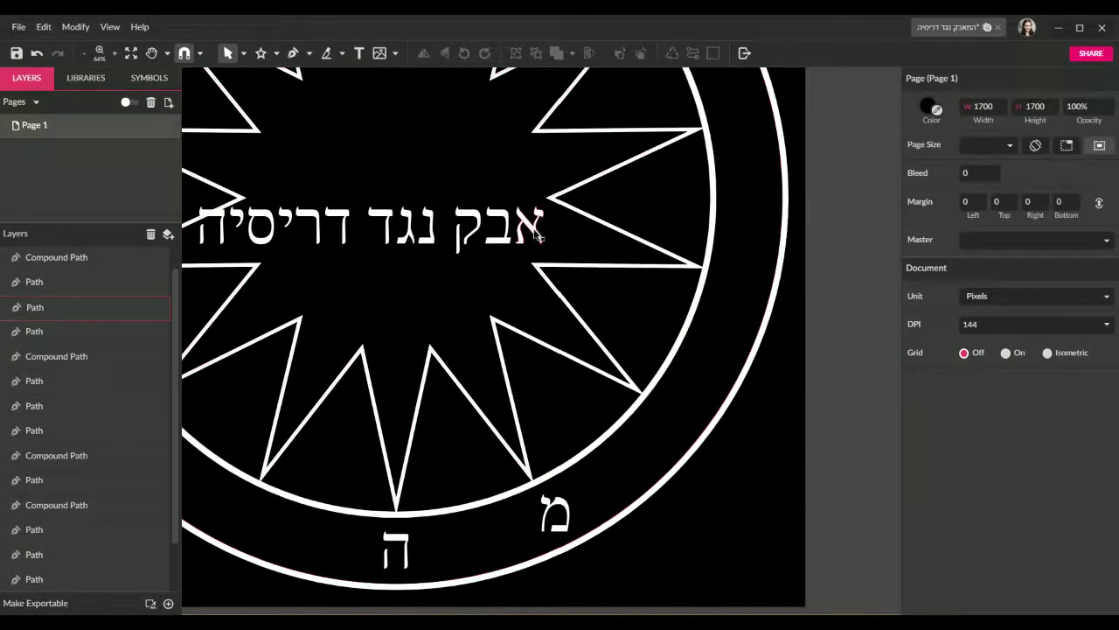
pyautogui.click(657, 402)
pyautogui.moveTo(662, 407); pyautogui.dragTo(680, 425)
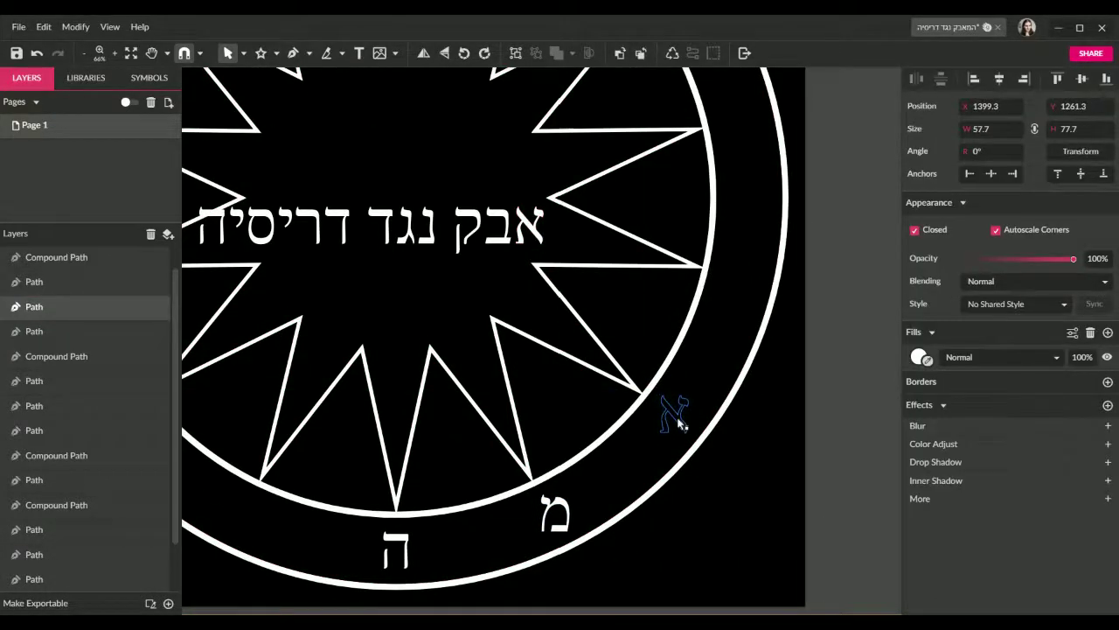
pyautogui.click(748, 485)
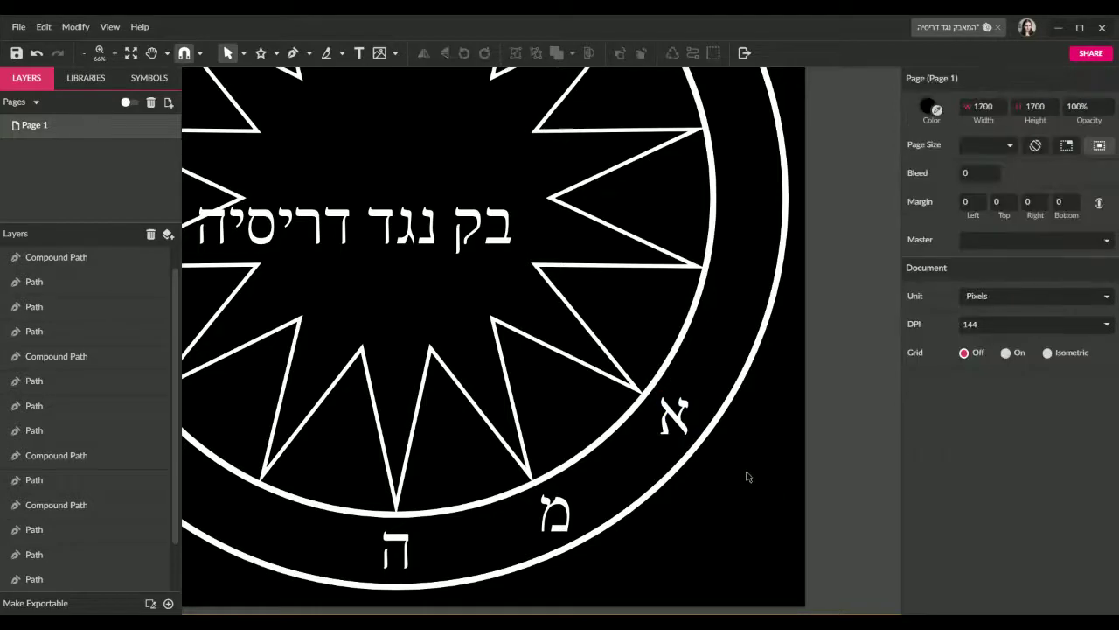
pyautogui.click(674, 413)
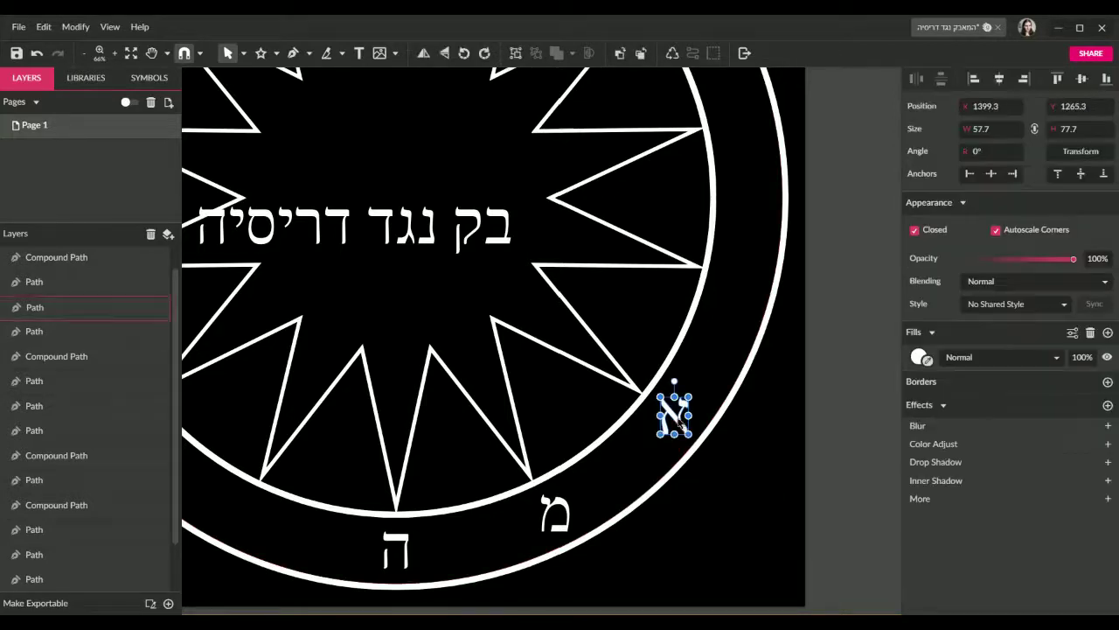
pyautogui.click(745, 474)
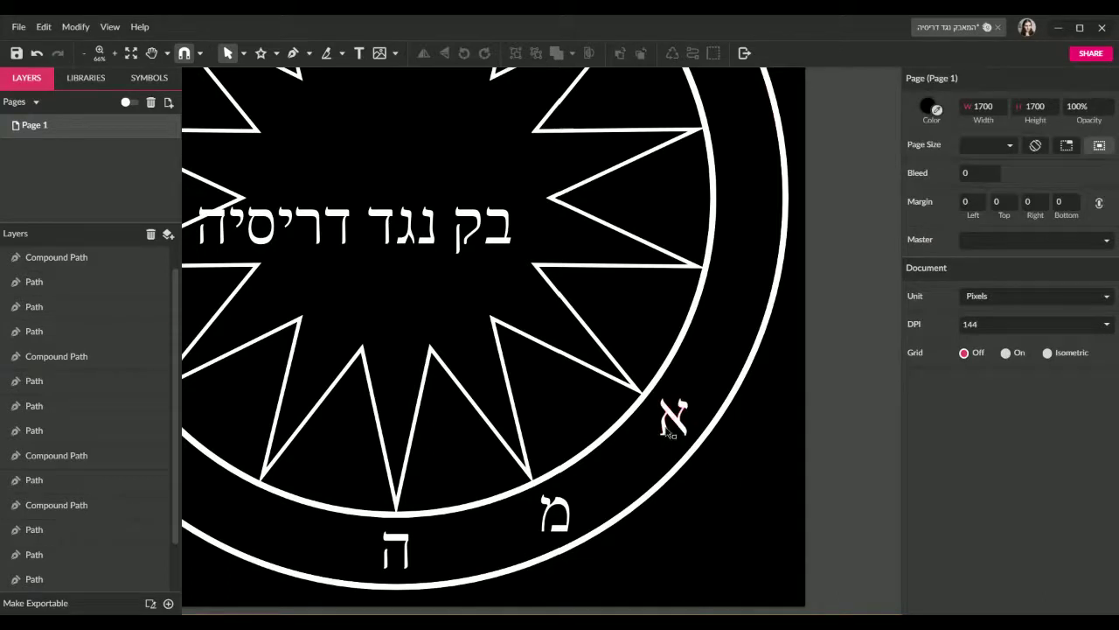
pyautogui.click(677, 420)
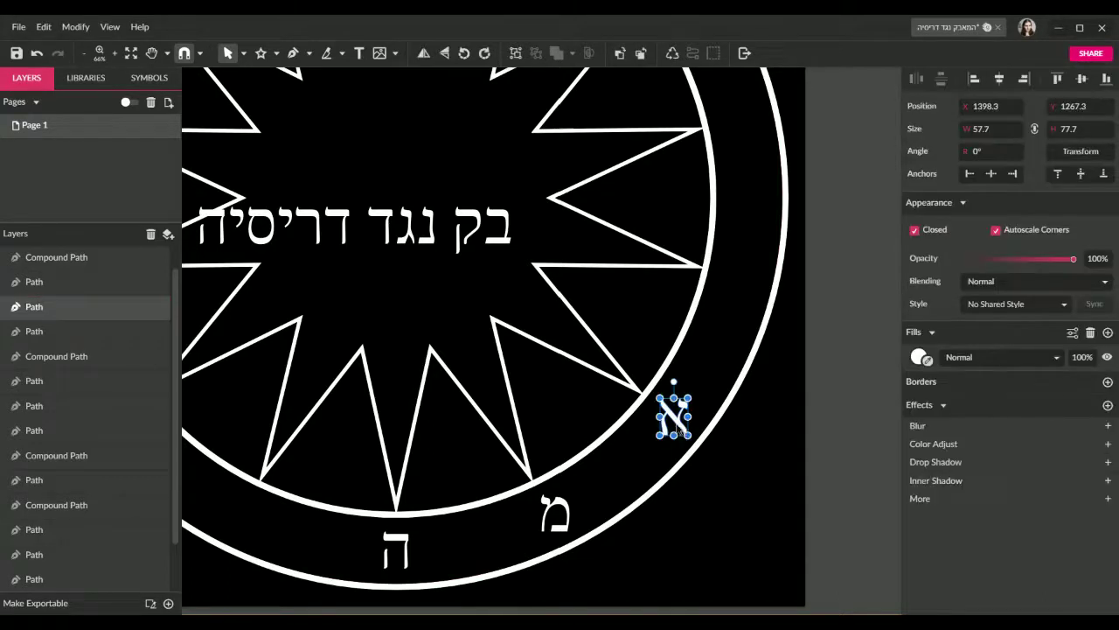
pyautogui.click(734, 474)
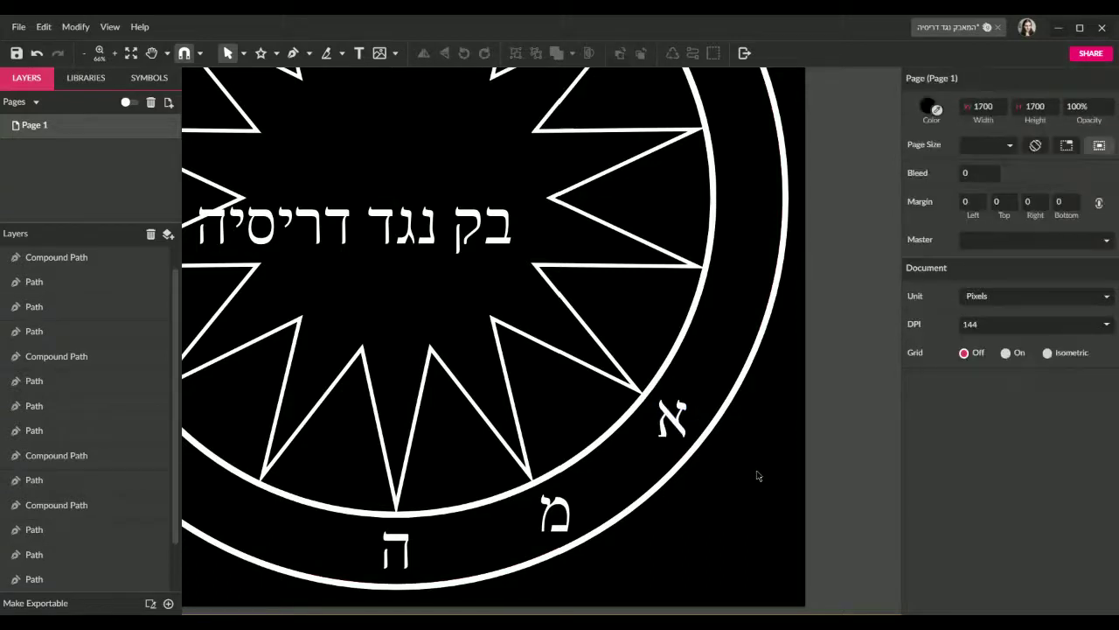
# Step: Move the letter ב out into the ring band on the right side
pyautogui.moveTo(512, 219); pyautogui.dragTo(749, 260)
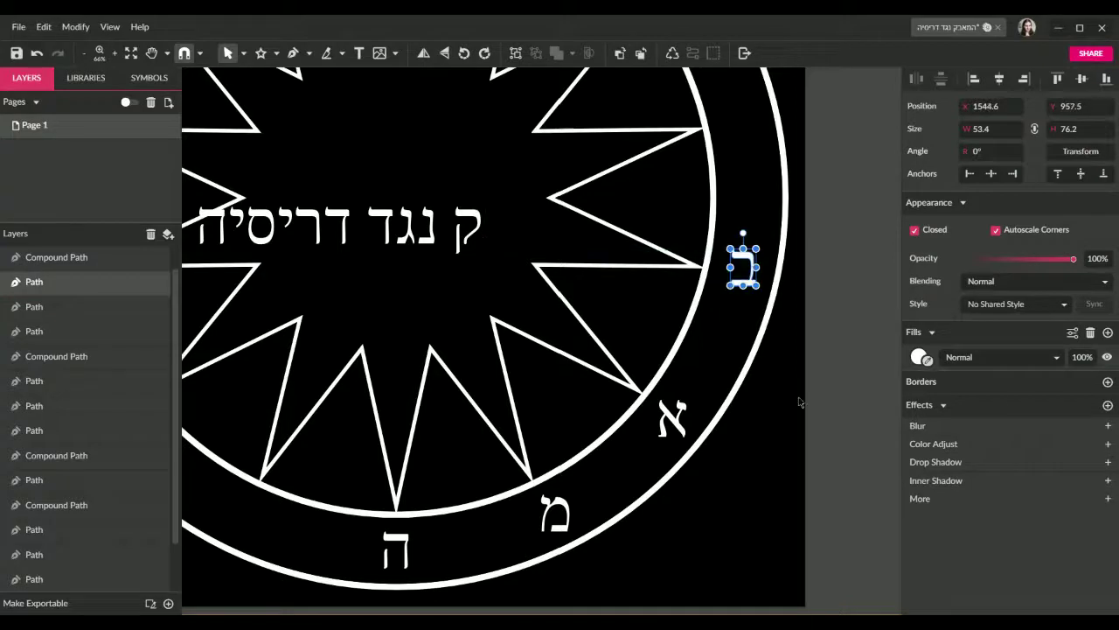
pyautogui.click(799, 401)
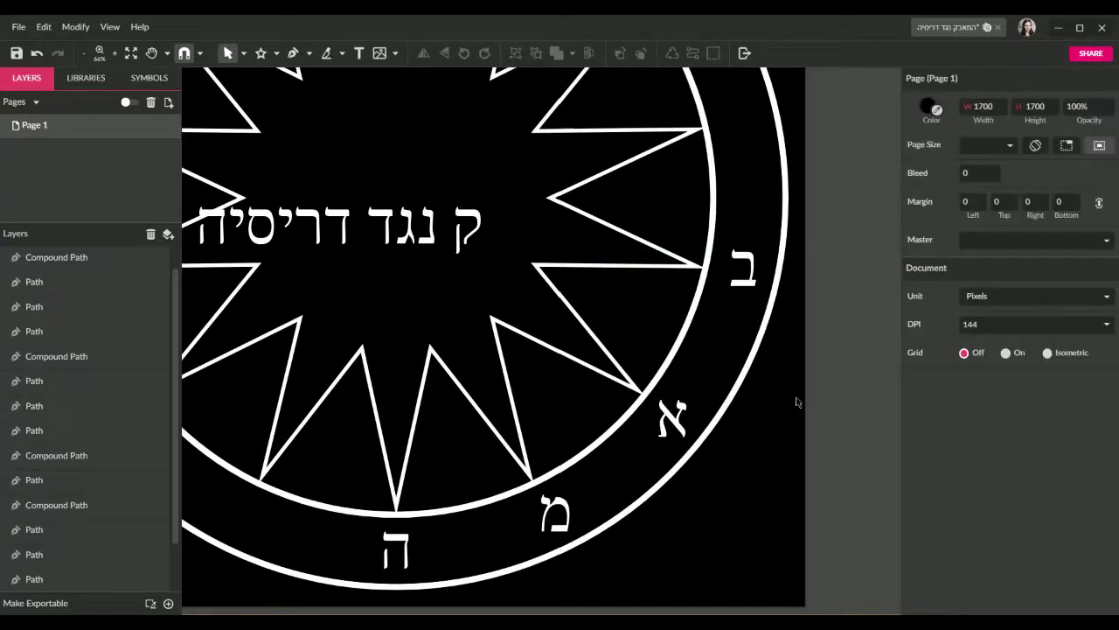
pyautogui.click(729, 292)
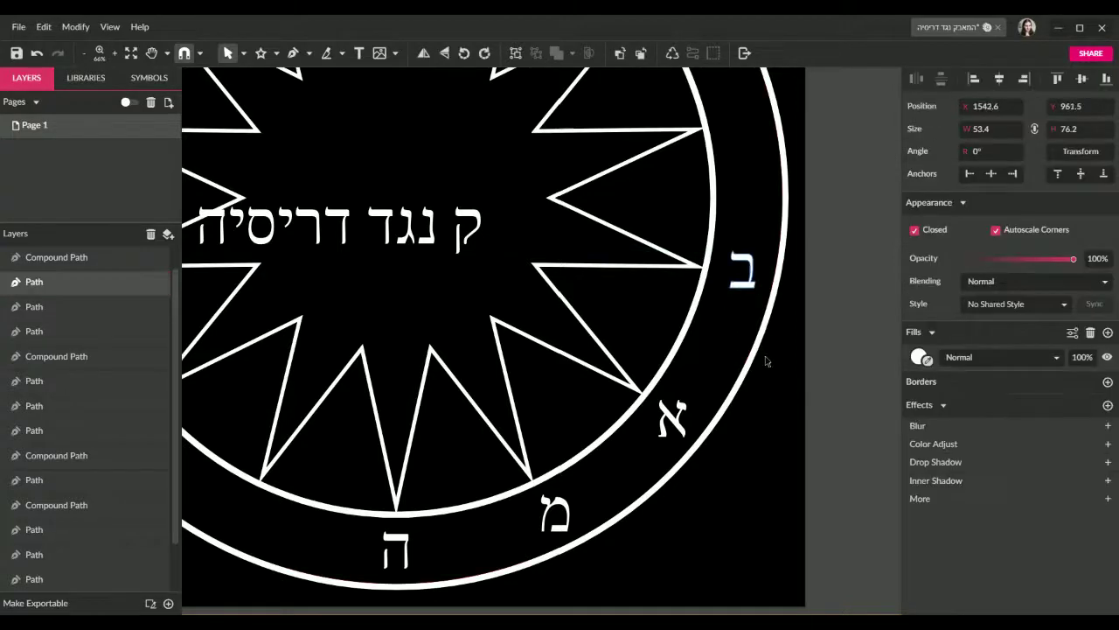
pyautogui.click(778, 395)
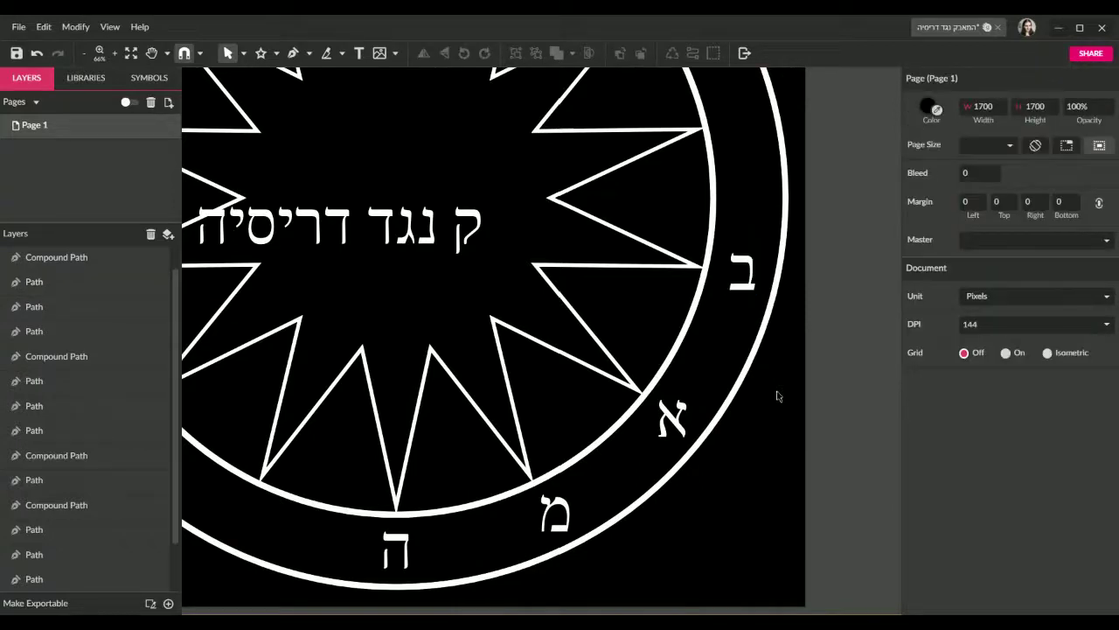
pyautogui.click(742, 278)
pyautogui.click(785, 480)
pyautogui.click(745, 290)
pyautogui.click(771, 423)
pyautogui.click(741, 276)
pyautogui.click(791, 446)
# Step: Move the letter ק into the ring band next to ב
pyautogui.scroll(3, 775, 427)
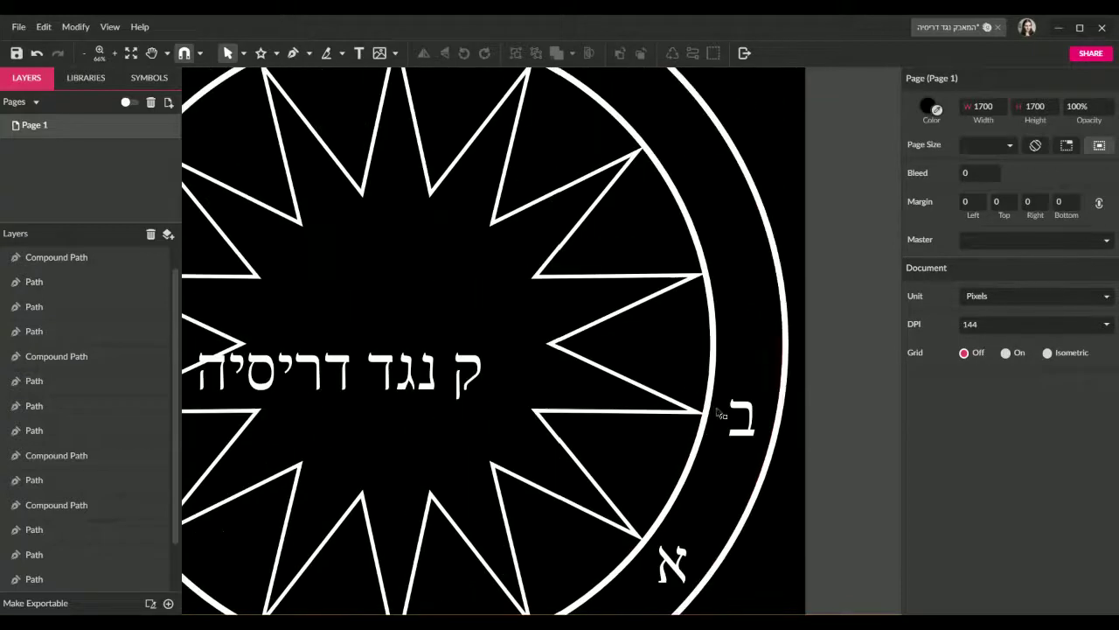
pyautogui.moveTo(473, 371); pyautogui.dragTo(748, 249)
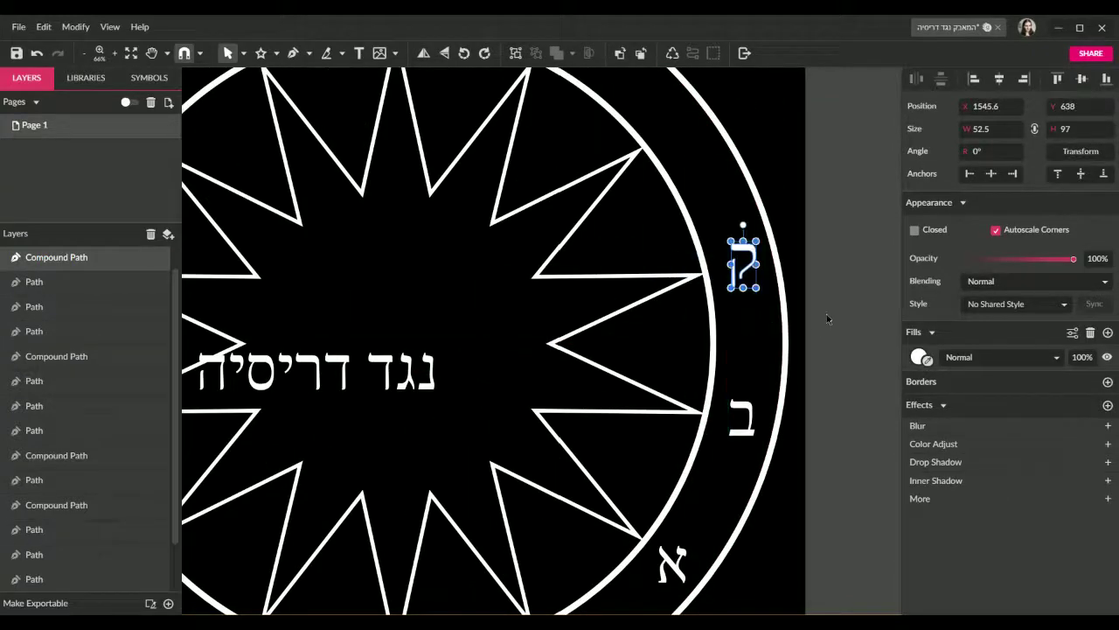
pyautogui.click(832, 316)
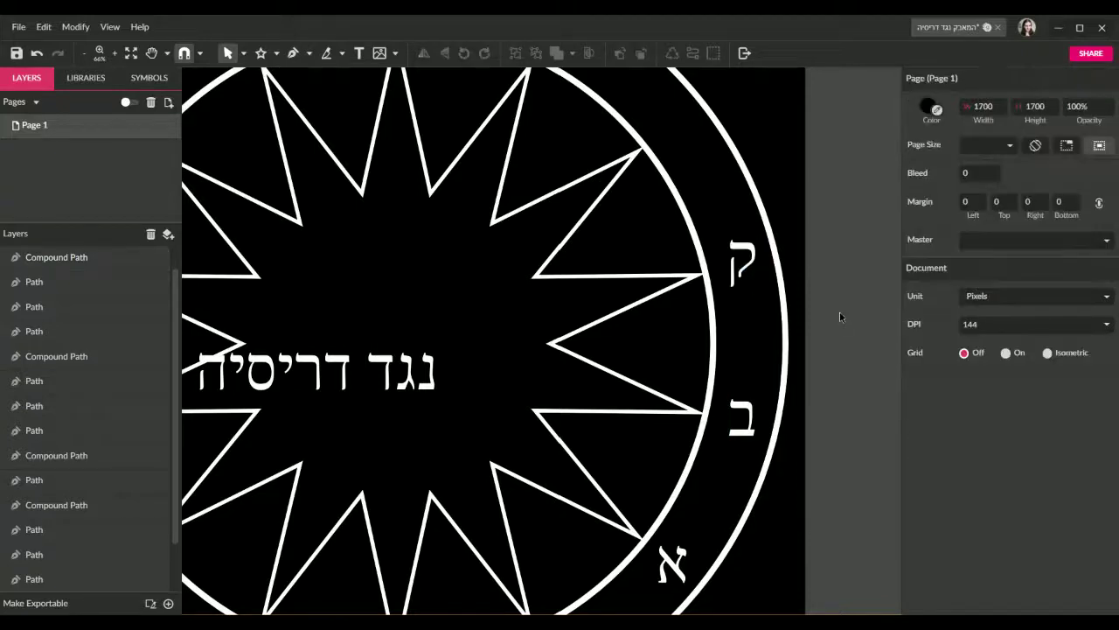
pyautogui.click(744, 252)
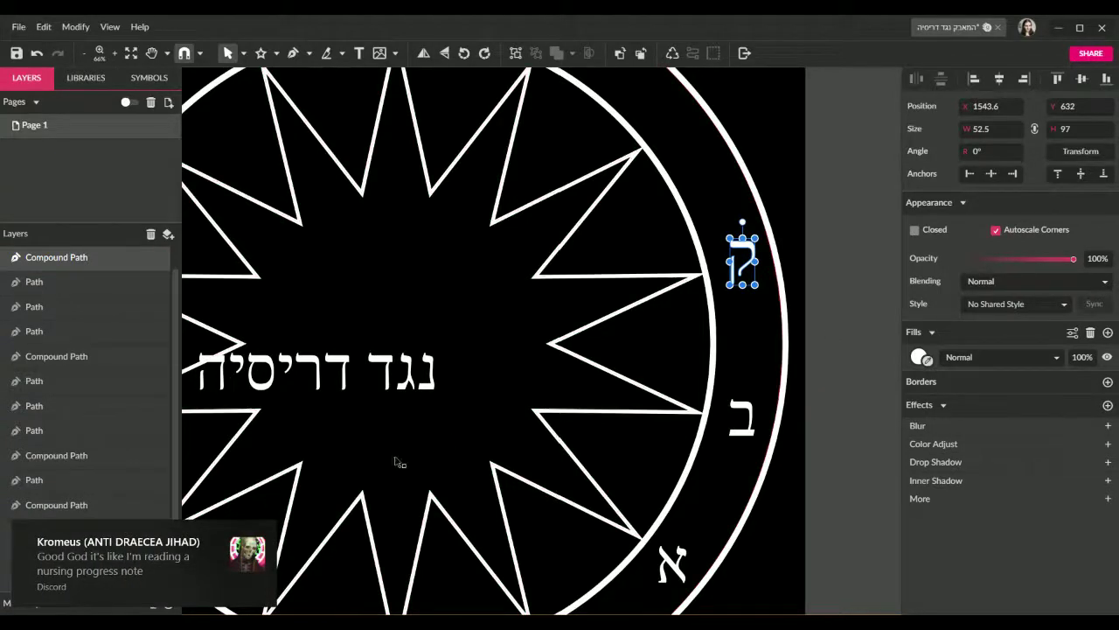
pyautogui.click(805, 268)
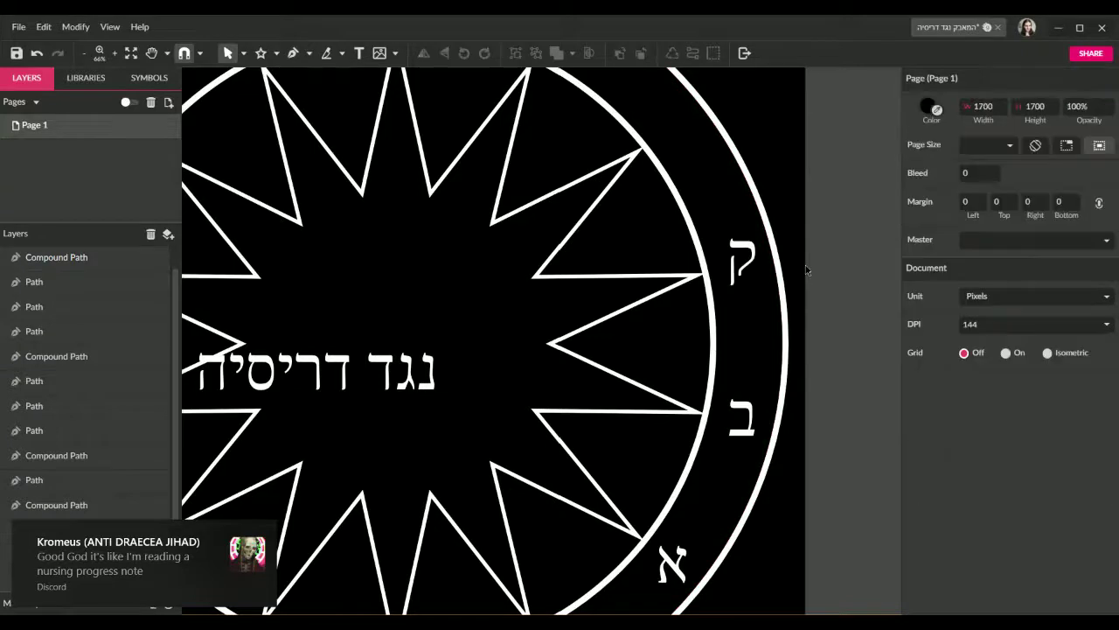
pyautogui.click(748, 271)
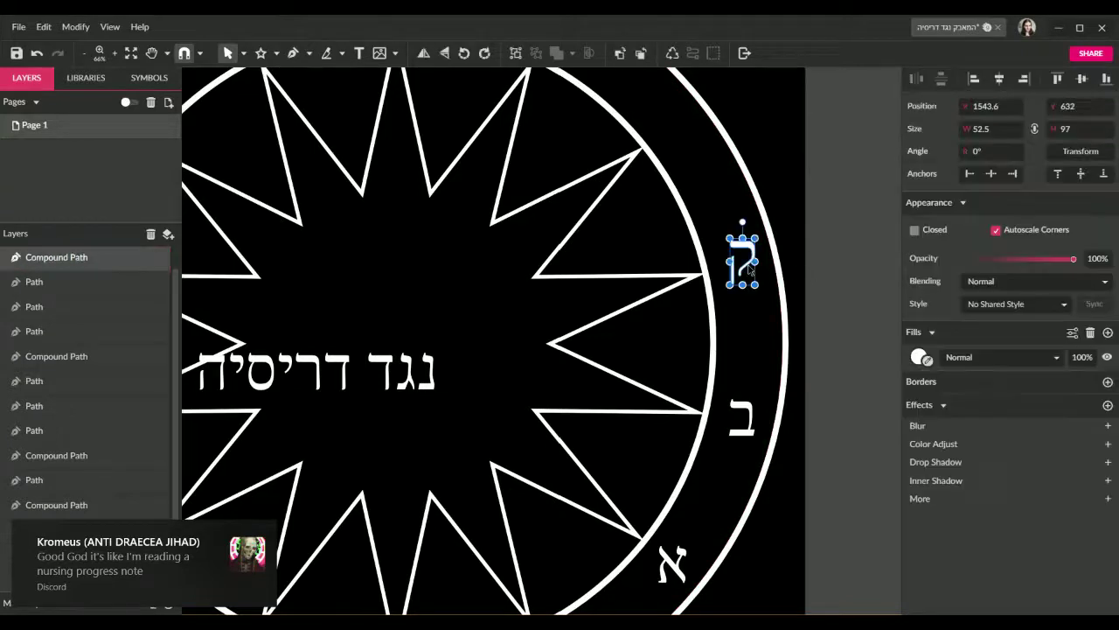
pyautogui.click(854, 272)
# Step: Move the letter נ up into the ring band and nudge it right and down into place
pyautogui.scroll(3, 784, 332)
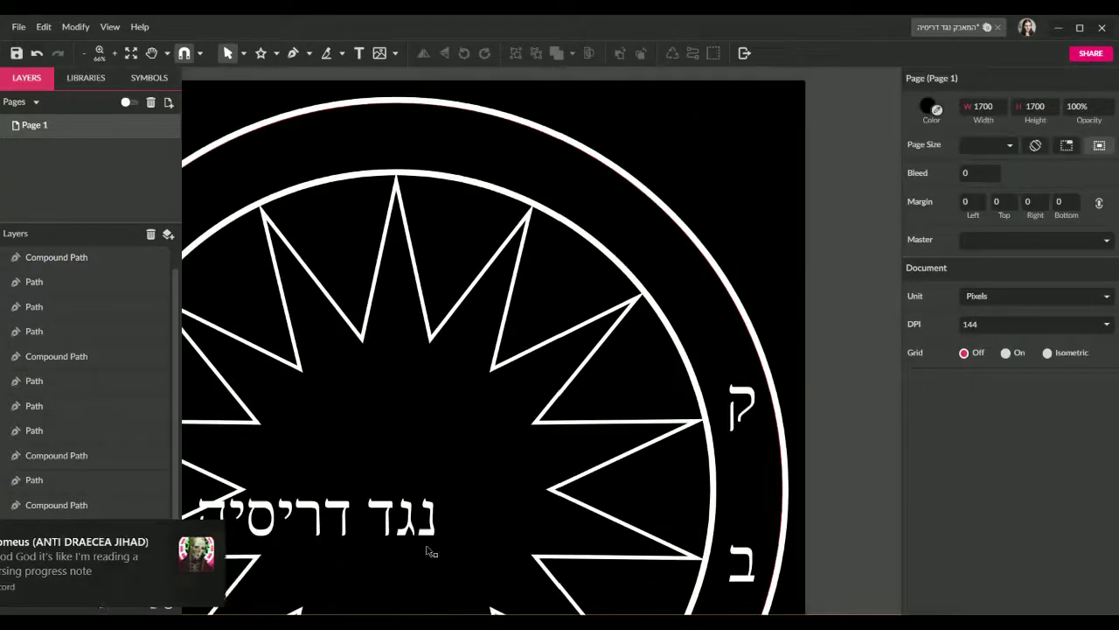
pyautogui.moveTo(427, 539); pyautogui.dragTo(673, 280)
pyautogui.press('Right')
pyautogui.press('Down')
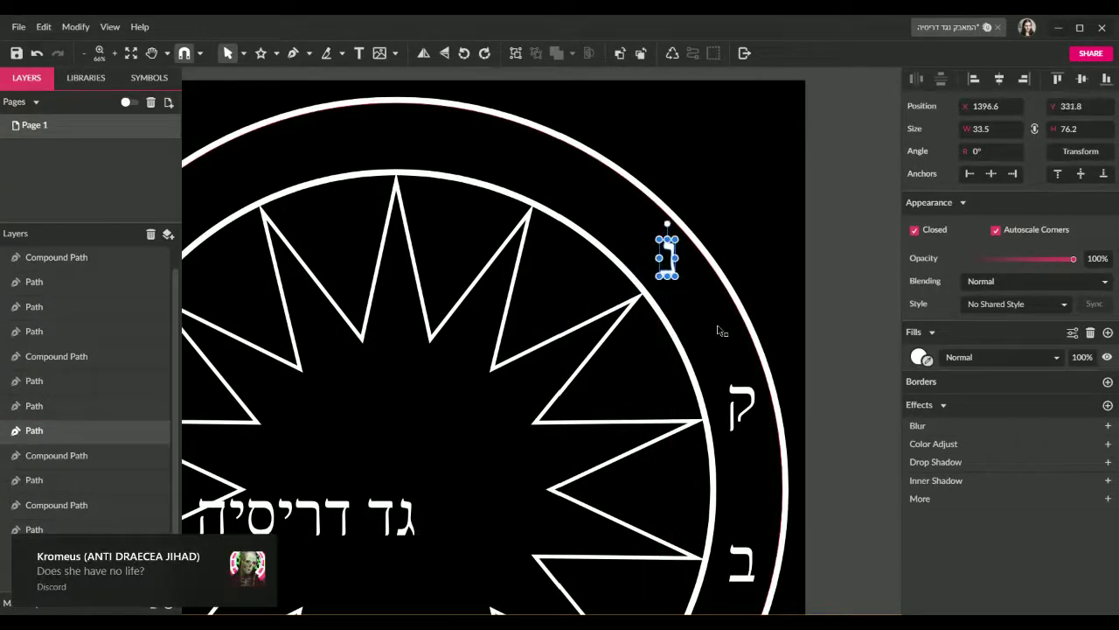
pyautogui.press('Down')
pyautogui.press('Right')
pyautogui.press('Right')
pyautogui.press('Right')
pyautogui.press('Right')
pyautogui.click(822, 282)
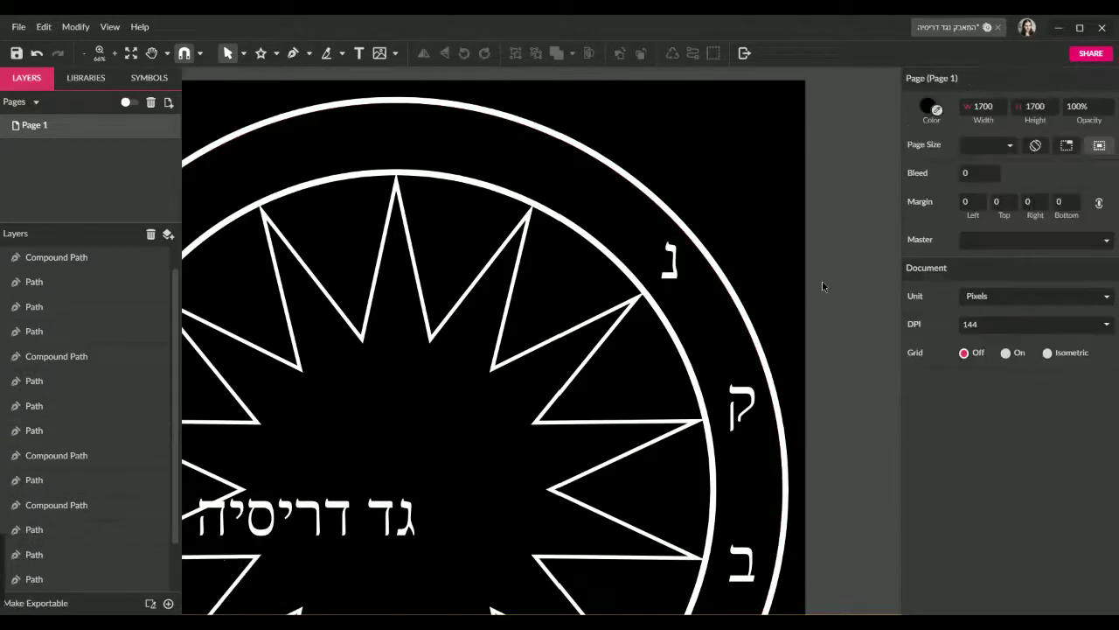
pyautogui.click(674, 280)
pyautogui.click(824, 286)
pyautogui.click(674, 278)
pyautogui.click(826, 312)
pyautogui.click(673, 278)
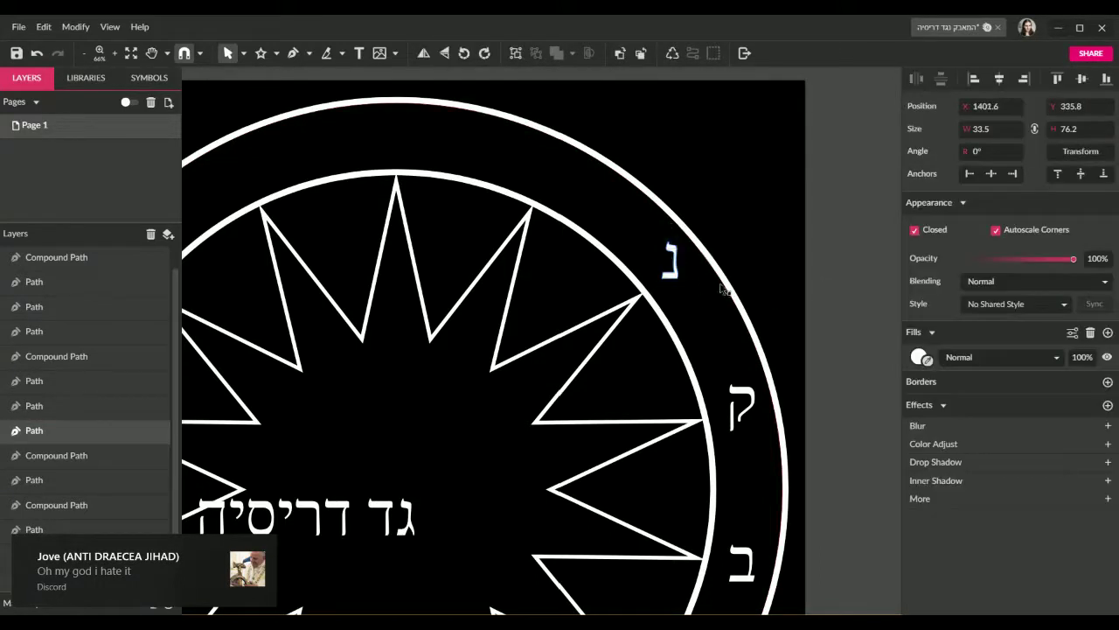
pyautogui.click(836, 294)
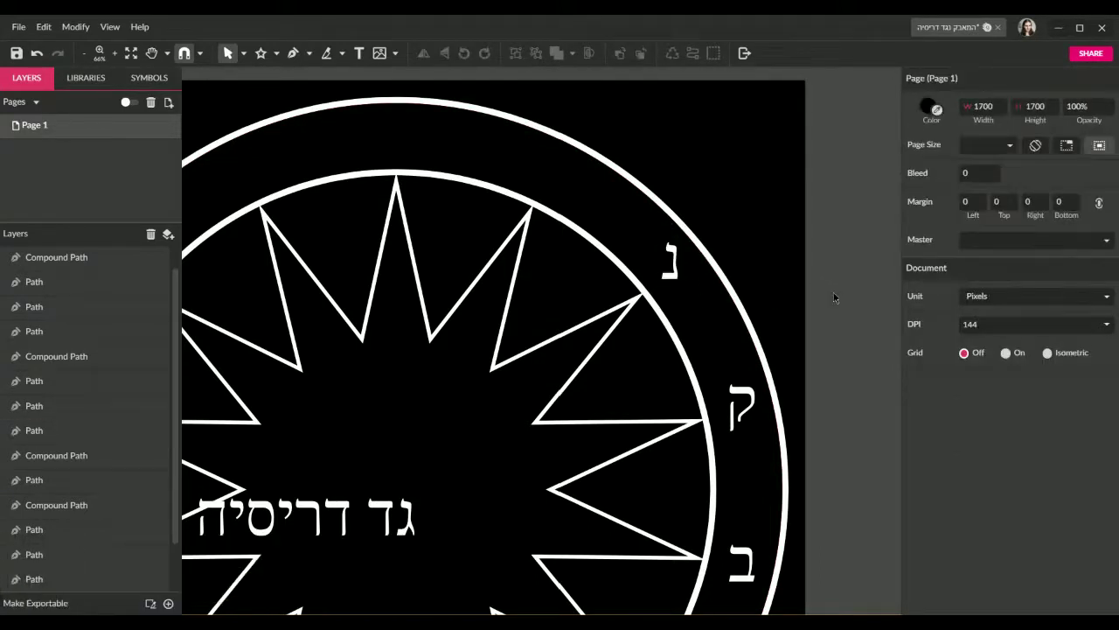
pyautogui.click(662, 278)
pyautogui.click(806, 289)
pyautogui.hscroll(-2, 564, 411)
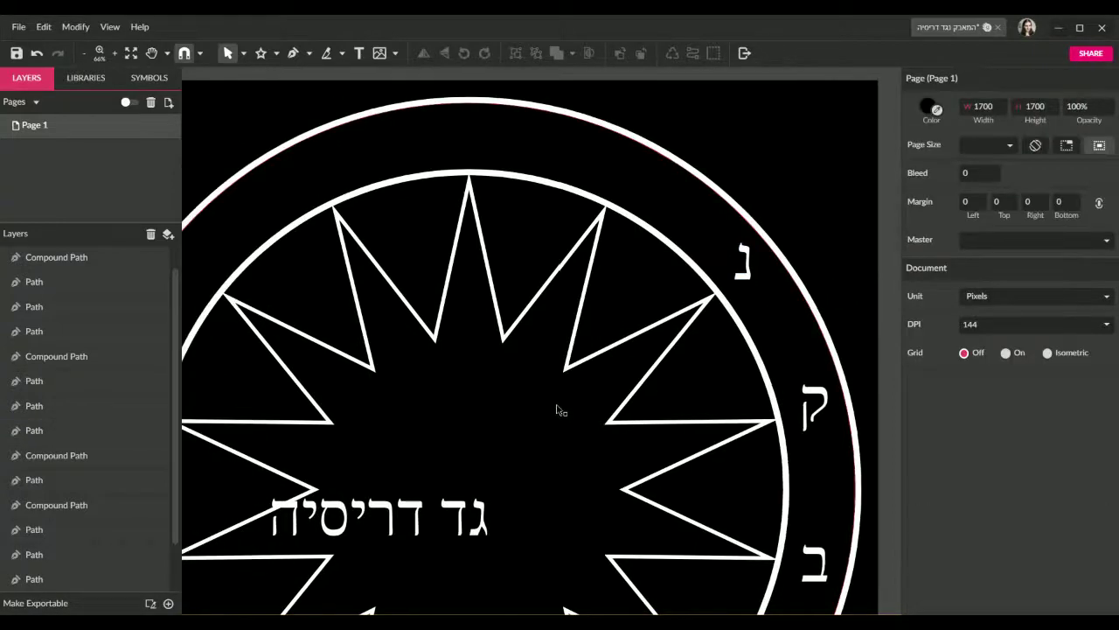
pyautogui.scroll(-2, 559, 408)
pyautogui.scroll(2, 528, 433)
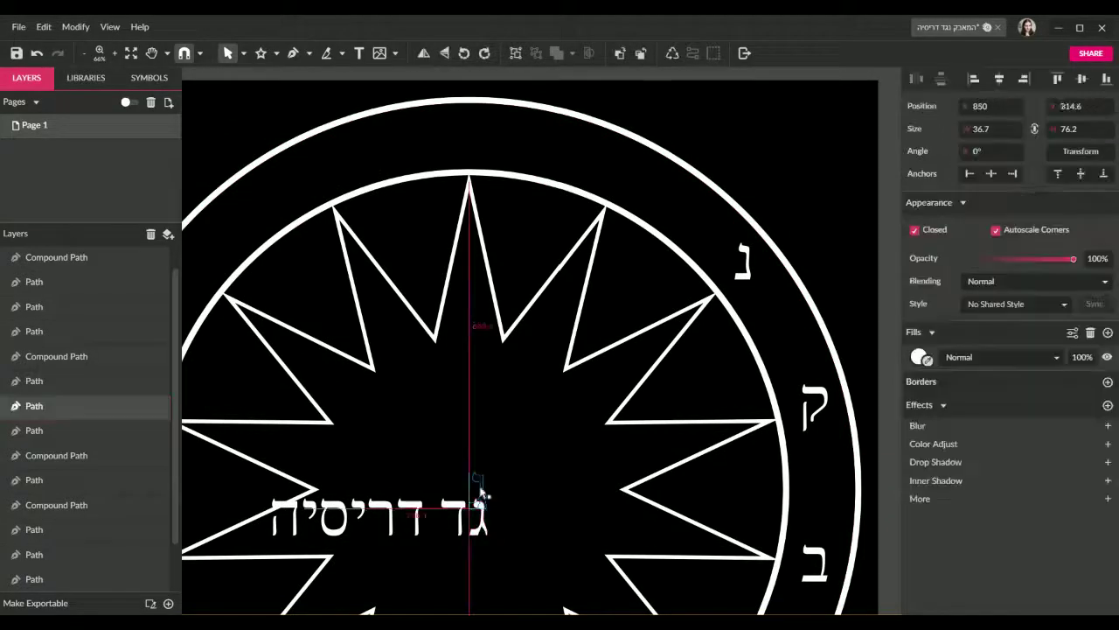
pyautogui.moveTo(481, 469); pyautogui.dragTo(617, 172)
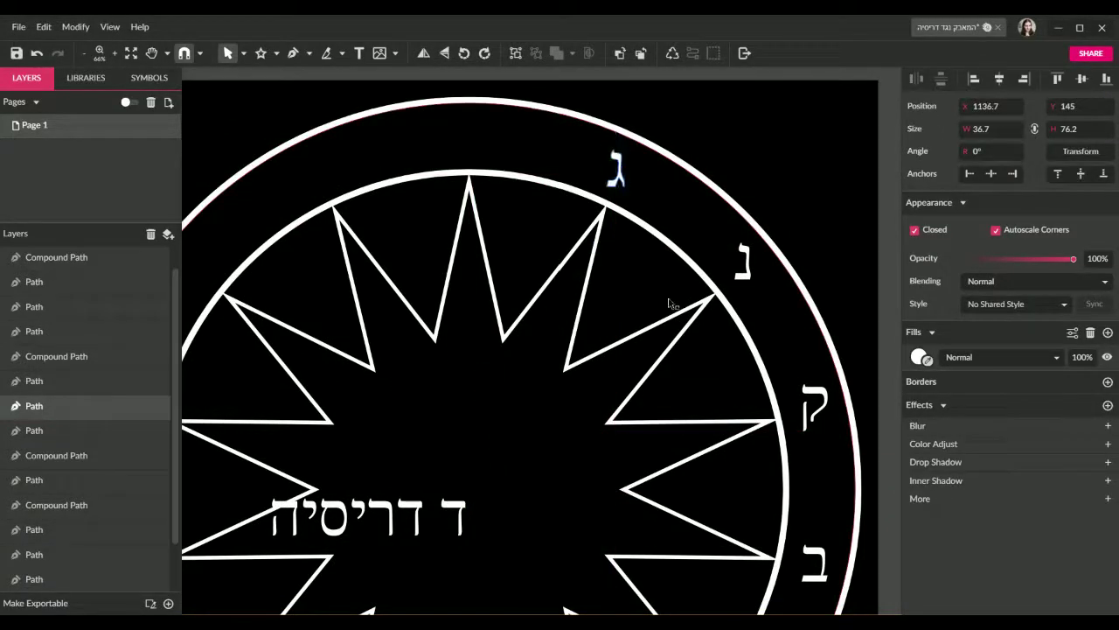
pyautogui.press('Right')
pyautogui.press('Right')
pyautogui.press('Right')
pyautogui.press('Right')
pyautogui.press('Right')
pyautogui.press('Down')
pyautogui.press('Down')
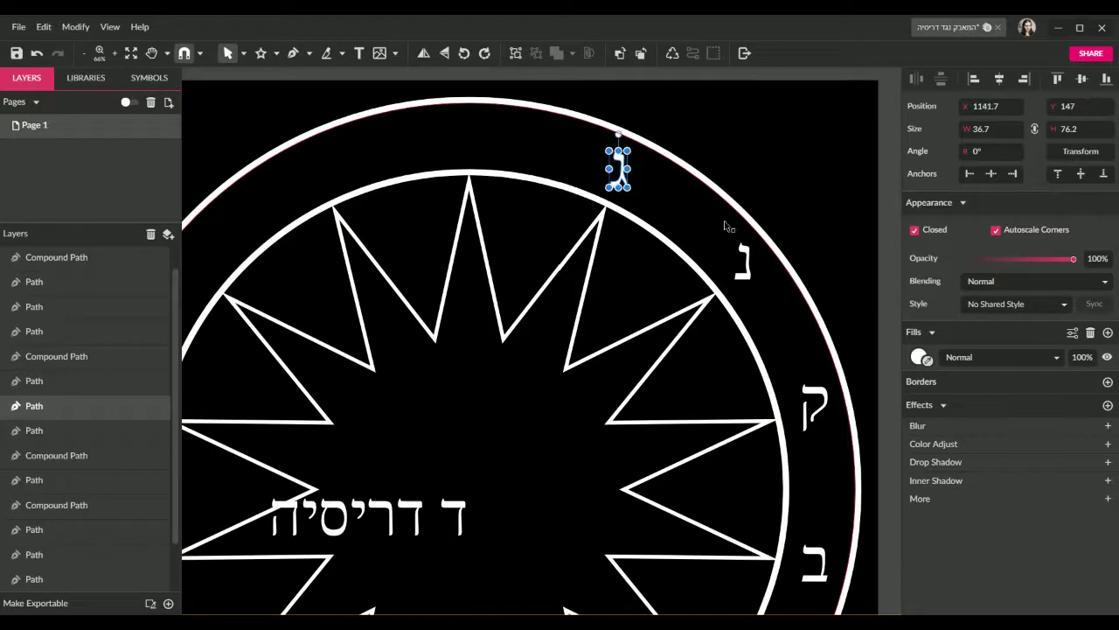
pyautogui.press('Right')
pyautogui.press('Right')
pyautogui.press('Right')
pyautogui.press('Right')
pyautogui.press('Up')
pyautogui.press('Right')
pyautogui.press('Right')
pyautogui.press('Right')
pyautogui.press('Right')
pyautogui.press('Right')
pyautogui.press('Right')
pyautogui.press('Right')
pyautogui.press('Right')
pyautogui.press('Right')
pyautogui.press('Left')
pyautogui.press('Left')
pyautogui.press('Left')
pyautogui.press('Left')
pyautogui.press('Left')
pyautogui.press('Left')
pyautogui.press('Down')
pyautogui.click(780, 170)
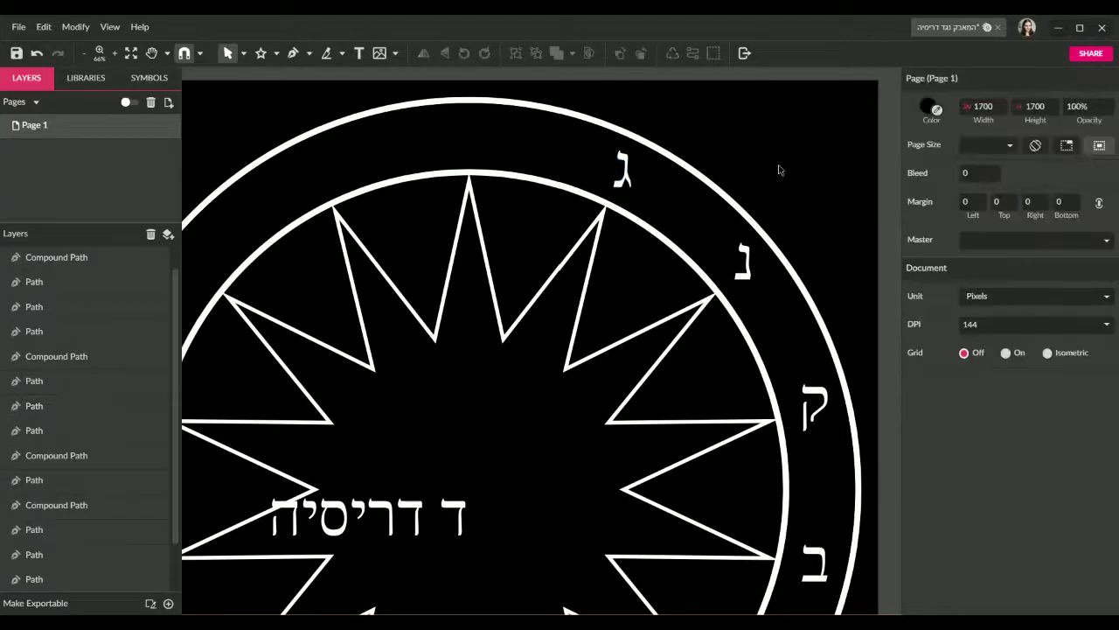
pyautogui.click(621, 175)
pyautogui.click(761, 173)
pyautogui.scroll(-2, 712, 227)
pyautogui.hscroll(-2, 700, 258)
pyautogui.scroll(2, 635, 312)
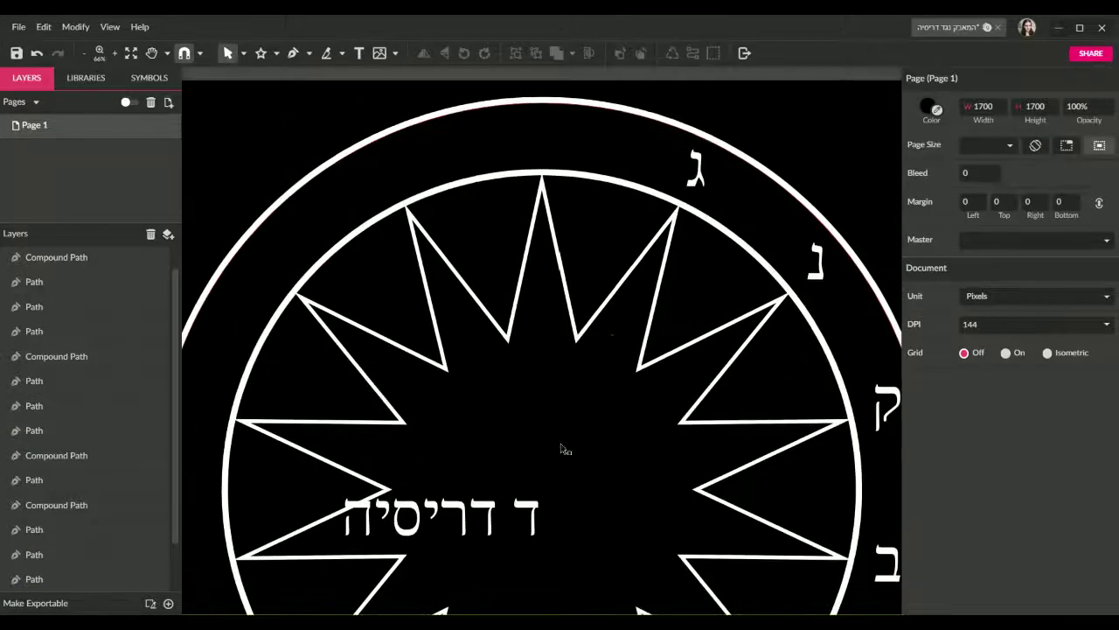
pyautogui.moveTo(529, 512); pyautogui.dragTo(540, 130)
pyautogui.press('Up')
pyautogui.press('Up')
pyautogui.press('Up')
pyautogui.press('Up')
pyautogui.press('Up')
pyautogui.press('Up')
pyautogui.press('Up')
pyautogui.press('Up')
pyautogui.press('Up')
pyautogui.press('Up')
pyautogui.press('Up')
pyautogui.press('Up')
pyautogui.press('Right')
pyautogui.click(775, 130)
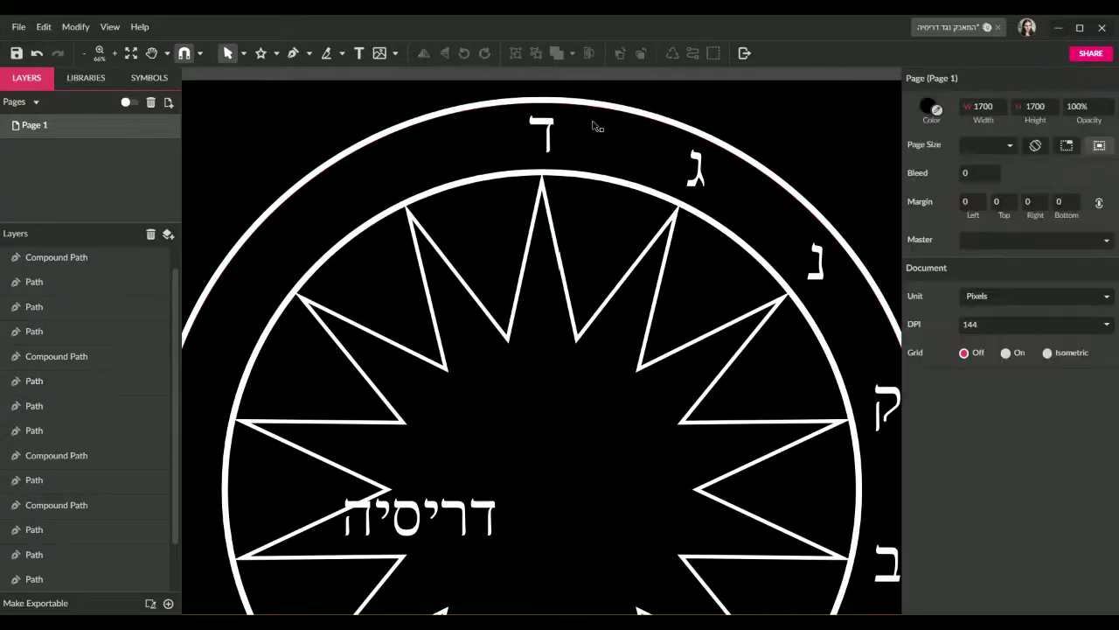
pyautogui.click(547, 132)
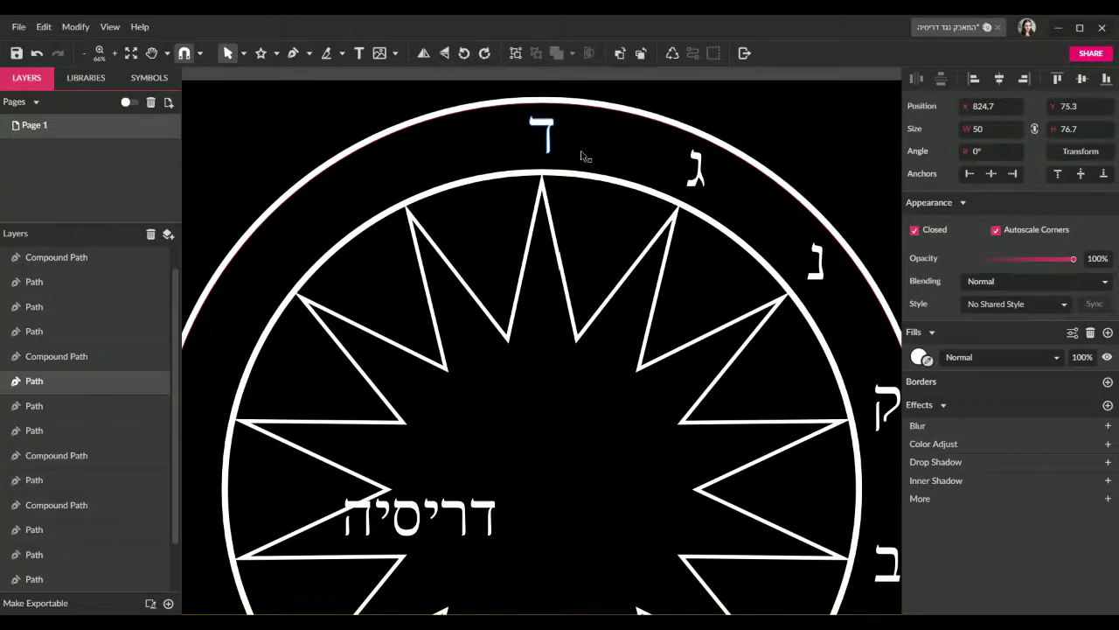
pyautogui.click(770, 120)
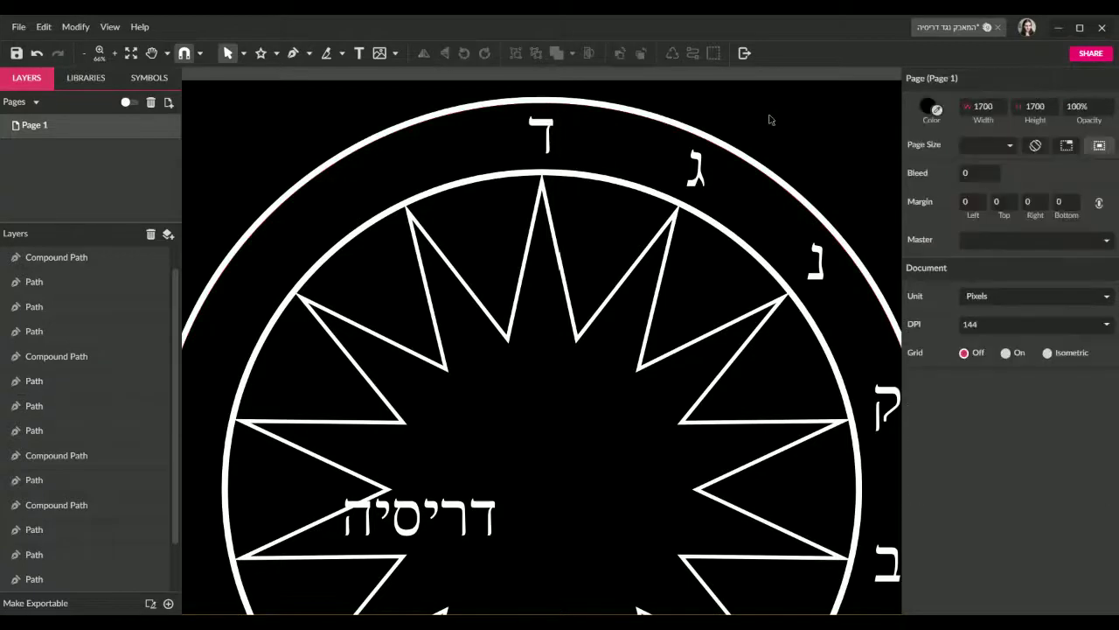
pyautogui.click(549, 131)
pyautogui.click(768, 123)
pyautogui.click(544, 133)
pyautogui.click(797, 117)
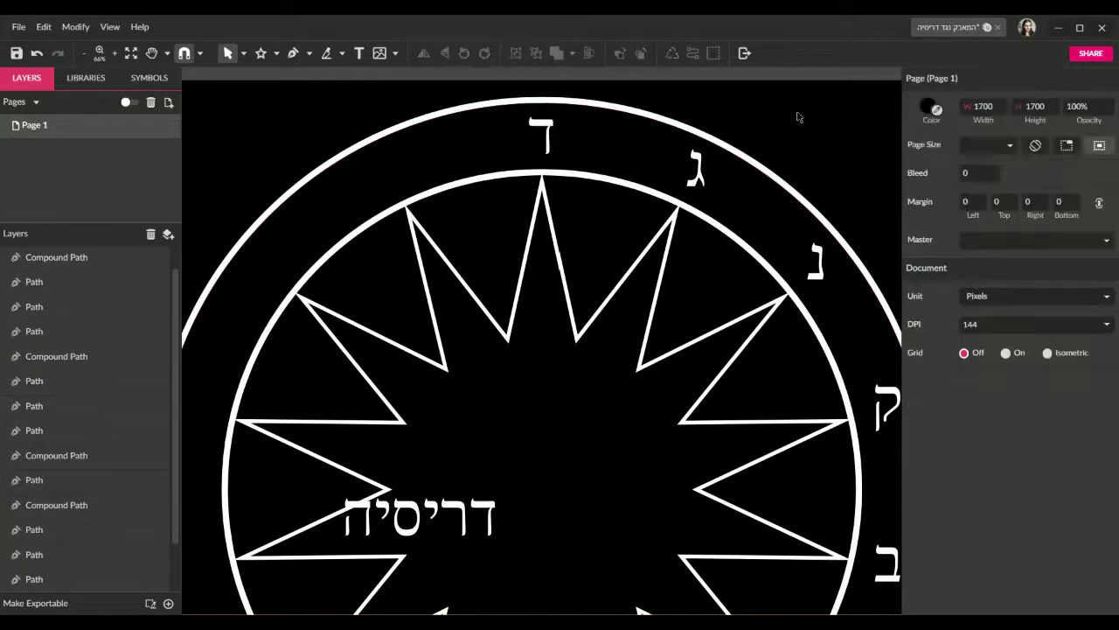
pyautogui.click(542, 132)
pyautogui.click(734, 120)
pyautogui.click(549, 132)
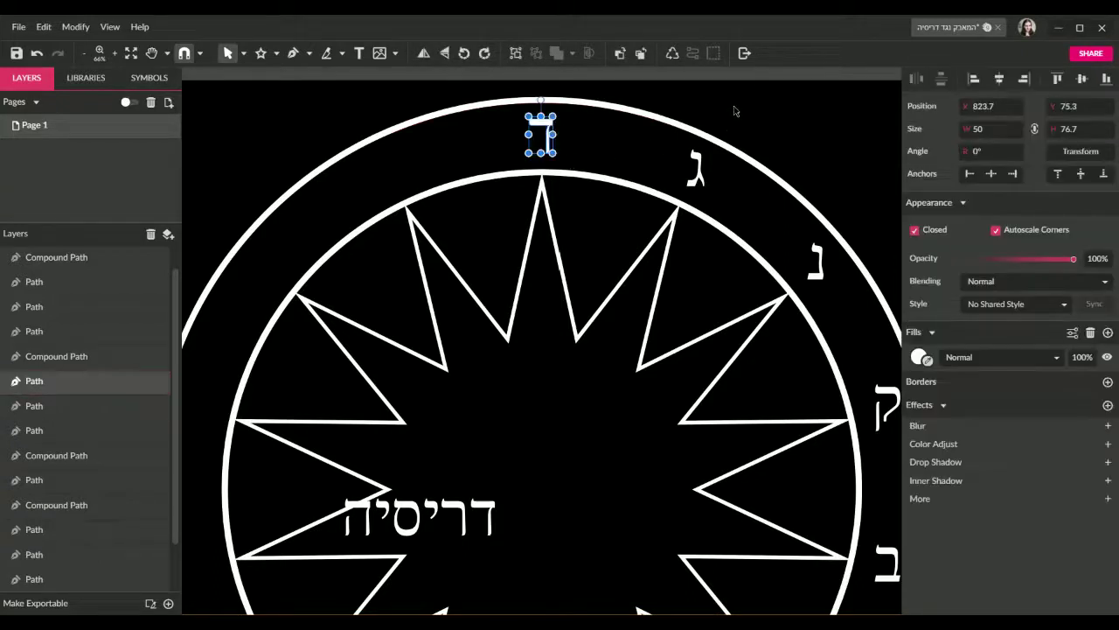
pyautogui.click(733, 121)
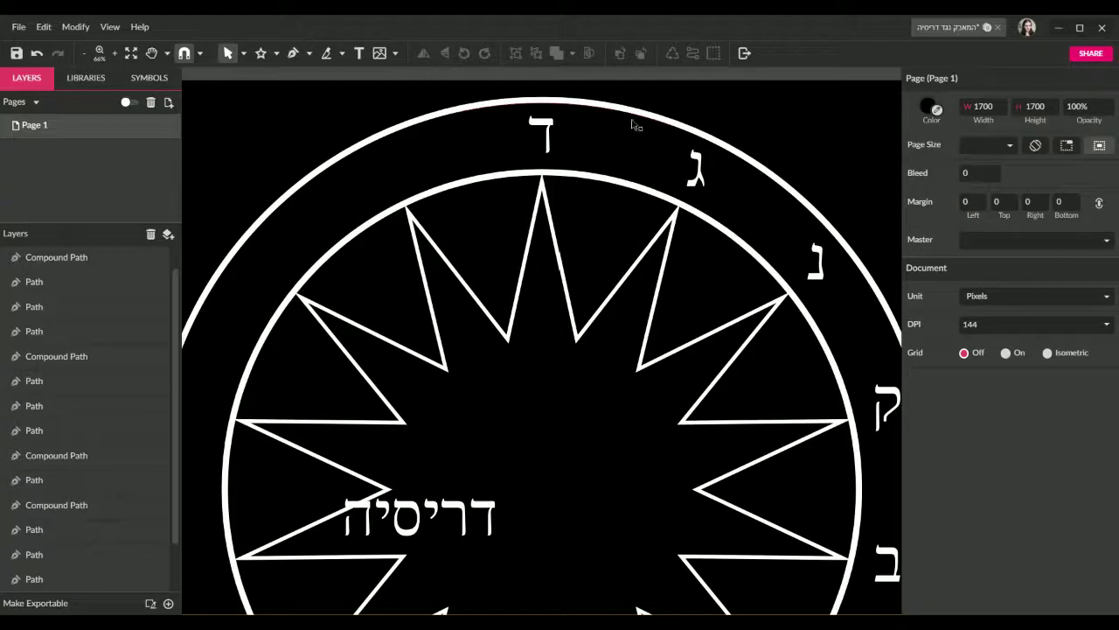
pyautogui.click(549, 127)
pyautogui.click(701, 116)
pyautogui.click(550, 131)
pyautogui.click(706, 105)
pyautogui.click(541, 132)
pyautogui.click(717, 96)
# Step: Move the ד letter up onto the outer ring, nudging it slightly up and left
pyautogui.scroll(-1, 548, 325)
pyautogui.hscroll(-1, 548, 325)
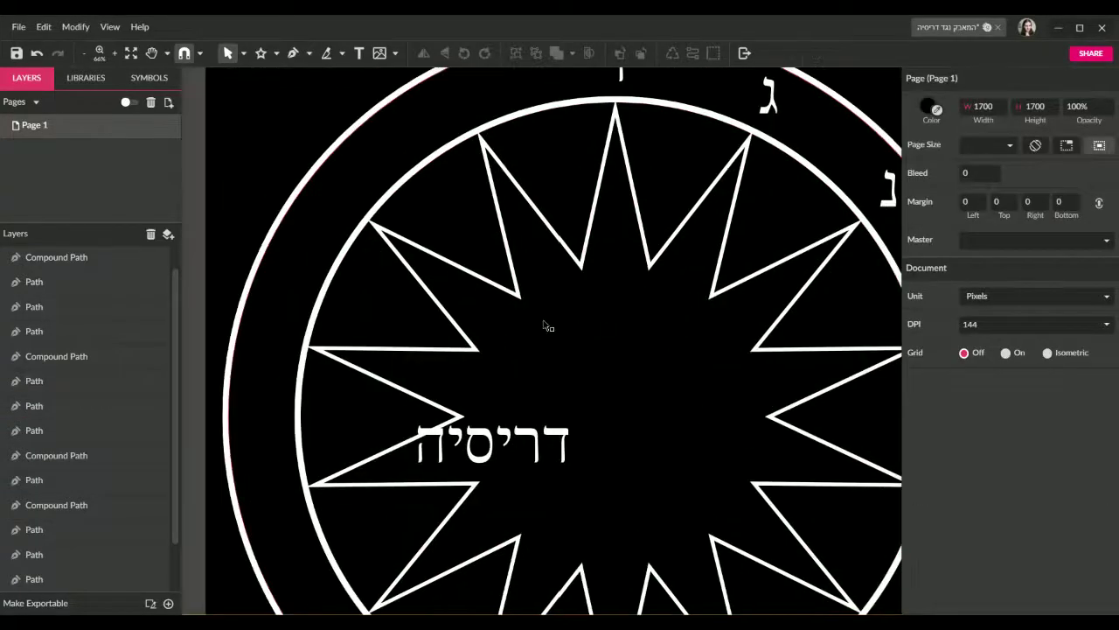
pyautogui.scroll(1, 551, 332)
pyautogui.moveTo(549, 500); pyautogui.dragTo(464, 162)
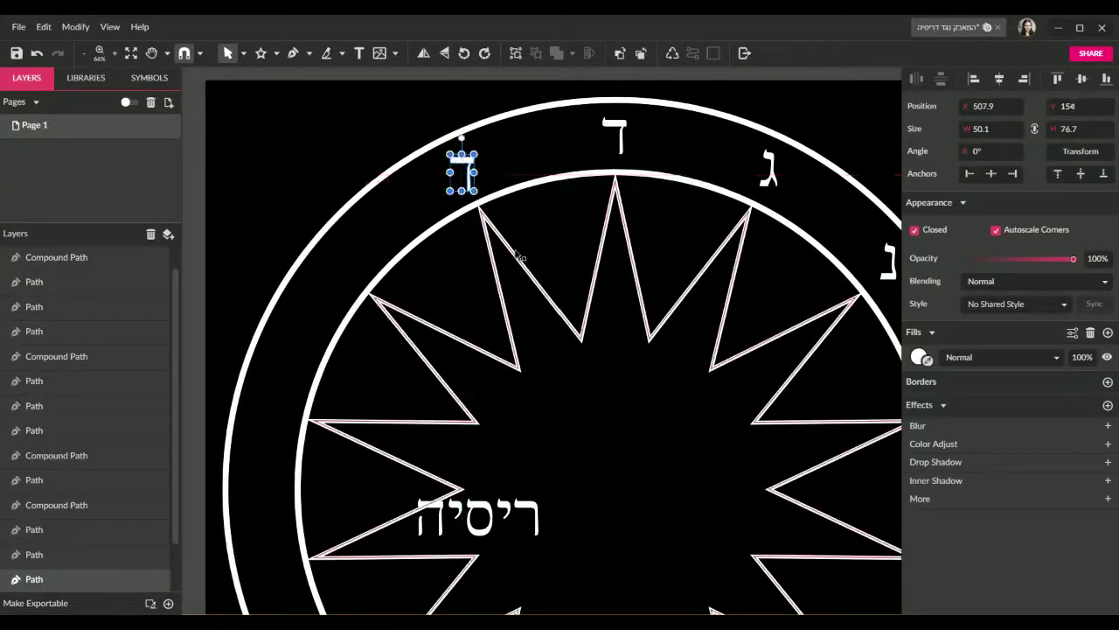
pyautogui.click(593, 442)
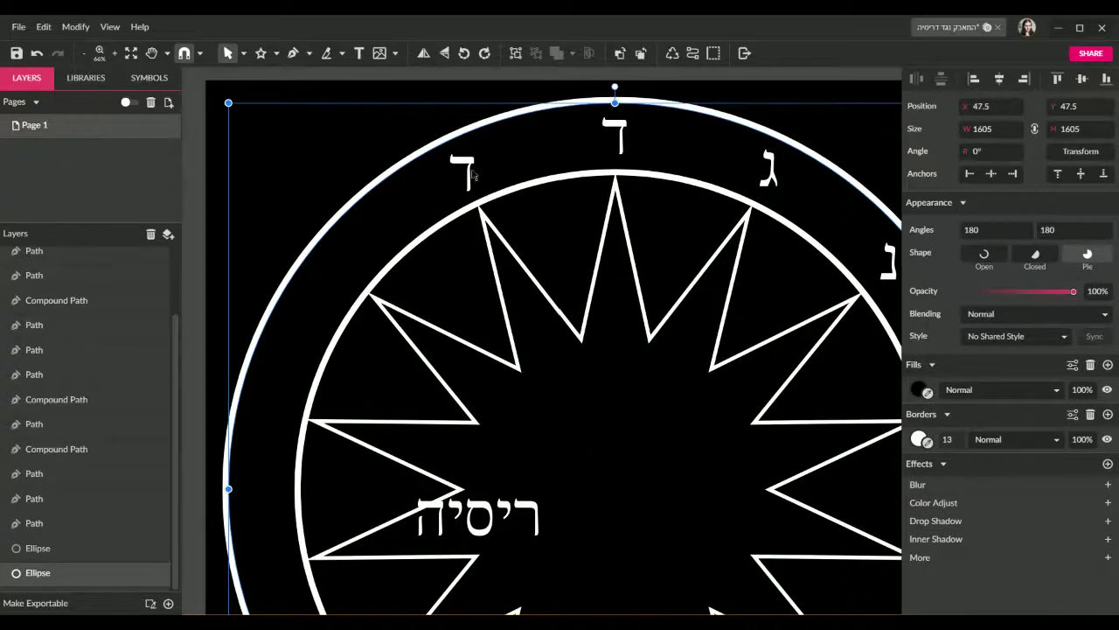
pyautogui.hotkey('ctrl', 'z')
pyautogui.press('Up')
pyautogui.press('Up')
pyautogui.press('Up')
pyautogui.press('Up')
pyautogui.press('Left')
pyautogui.click(630, 384)
pyautogui.click(470, 168)
pyautogui.click(661, 399)
pyautogui.click(462, 170)
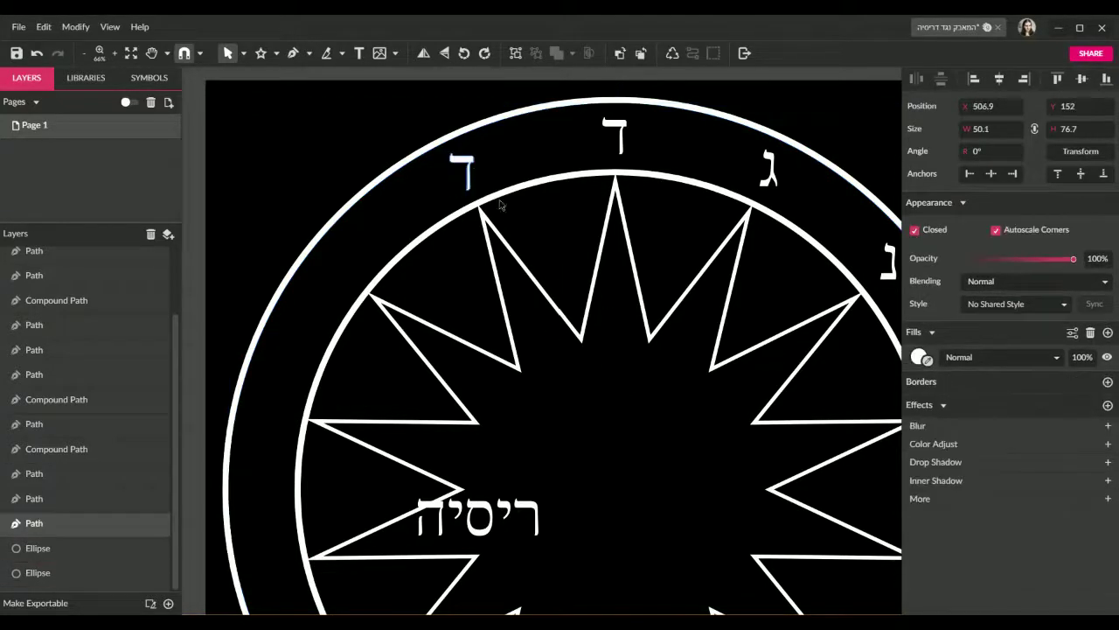
pyautogui.click(630, 392)
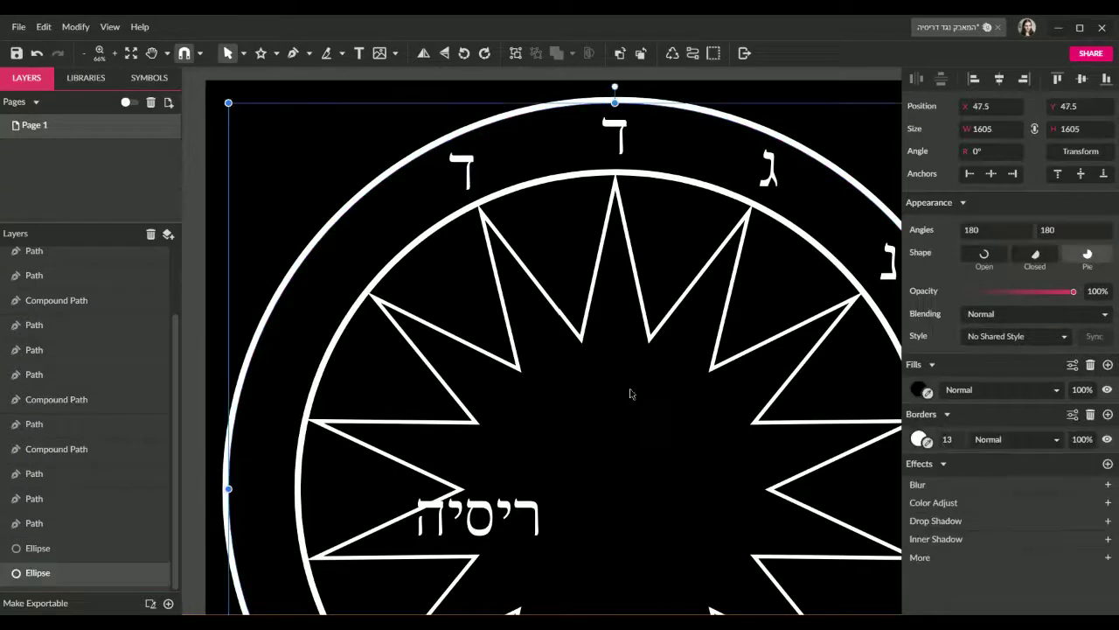
pyautogui.click(471, 171)
pyautogui.click(660, 380)
pyautogui.scroll(-2, 661, 379)
pyautogui.scroll(2, 650, 375)
pyautogui.scroll(-2, 626, 349)
pyautogui.scroll(1, 619, 344)
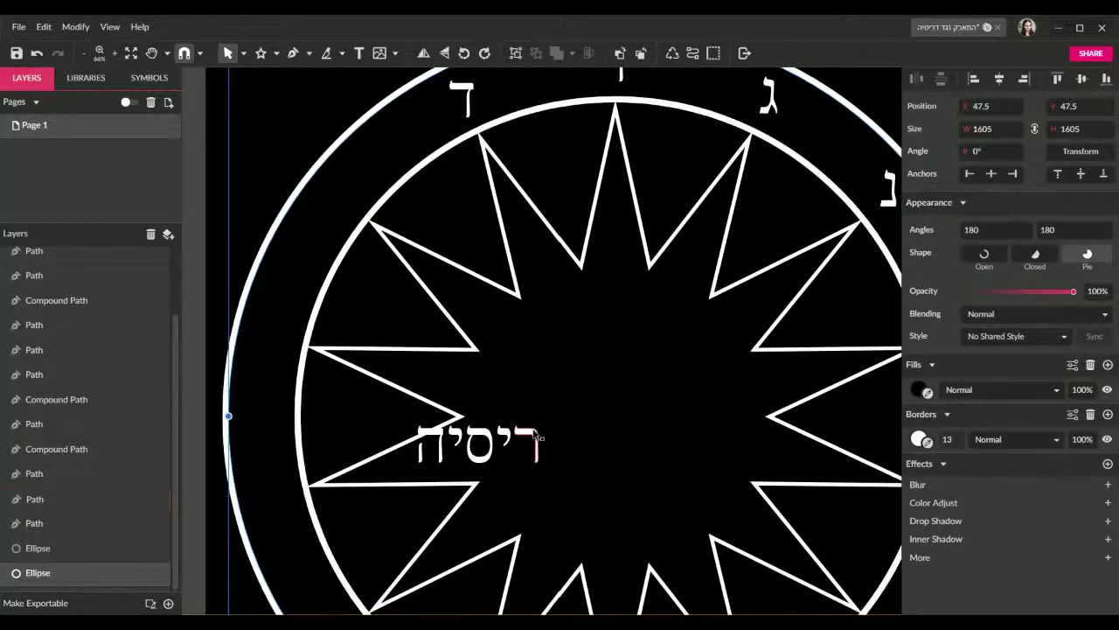
# Step: Place the ר letter on the upper-left part of the ring, nudged one unit left
pyautogui.moveTo(537, 440); pyautogui.dragTo(348, 185)
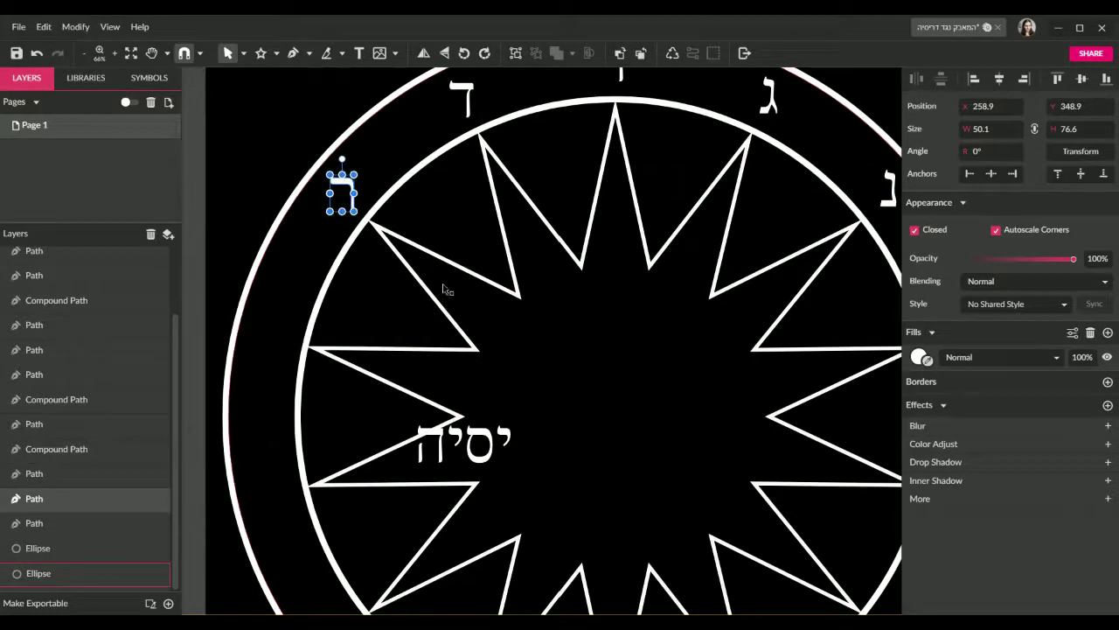
pyautogui.click(577, 337)
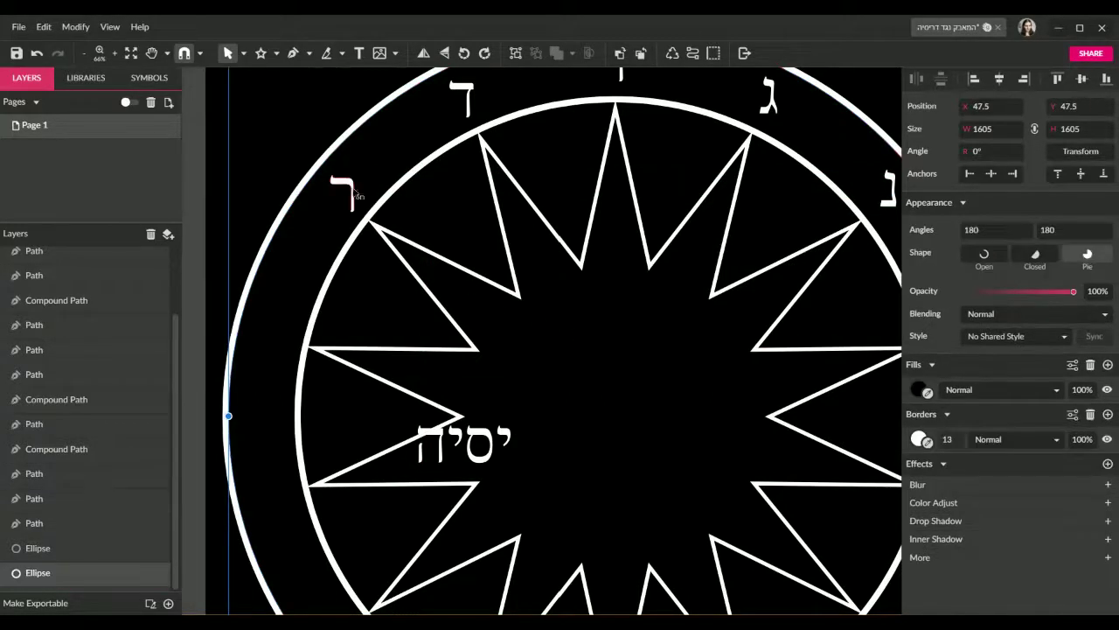
pyautogui.hotkey('ctrl', 'z')
pyautogui.press('Left')
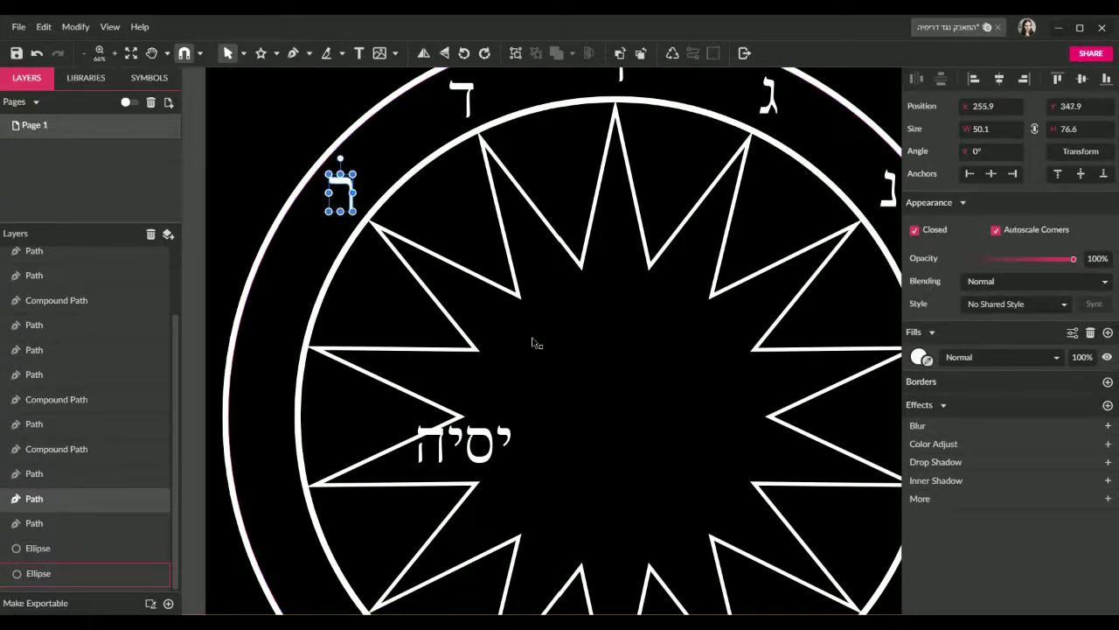
pyautogui.click(589, 374)
pyautogui.click(345, 188)
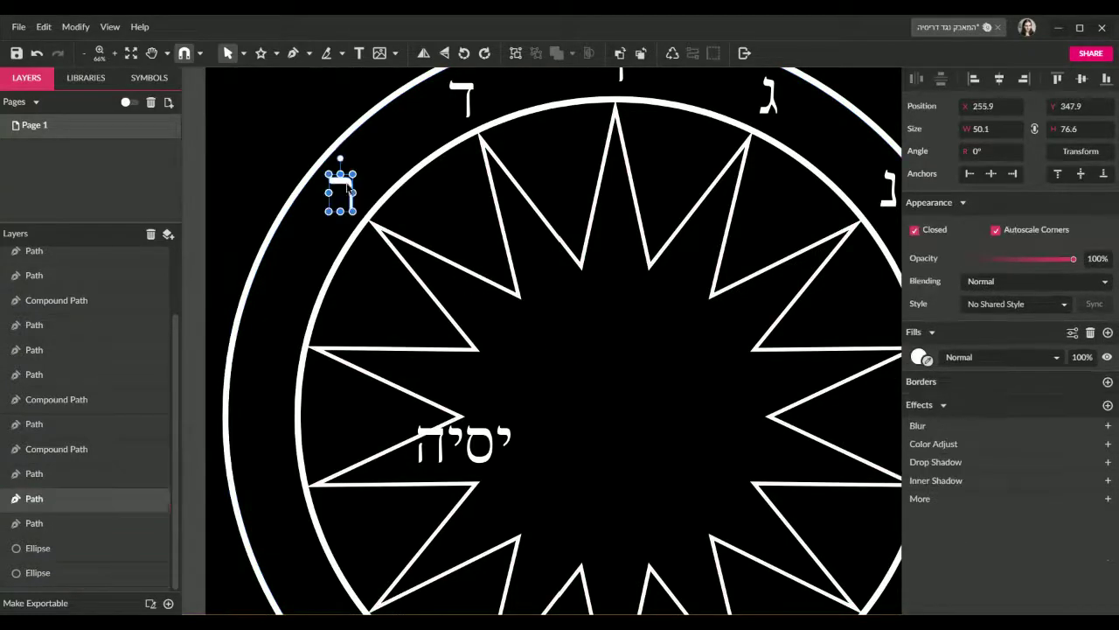
pyautogui.click(603, 315)
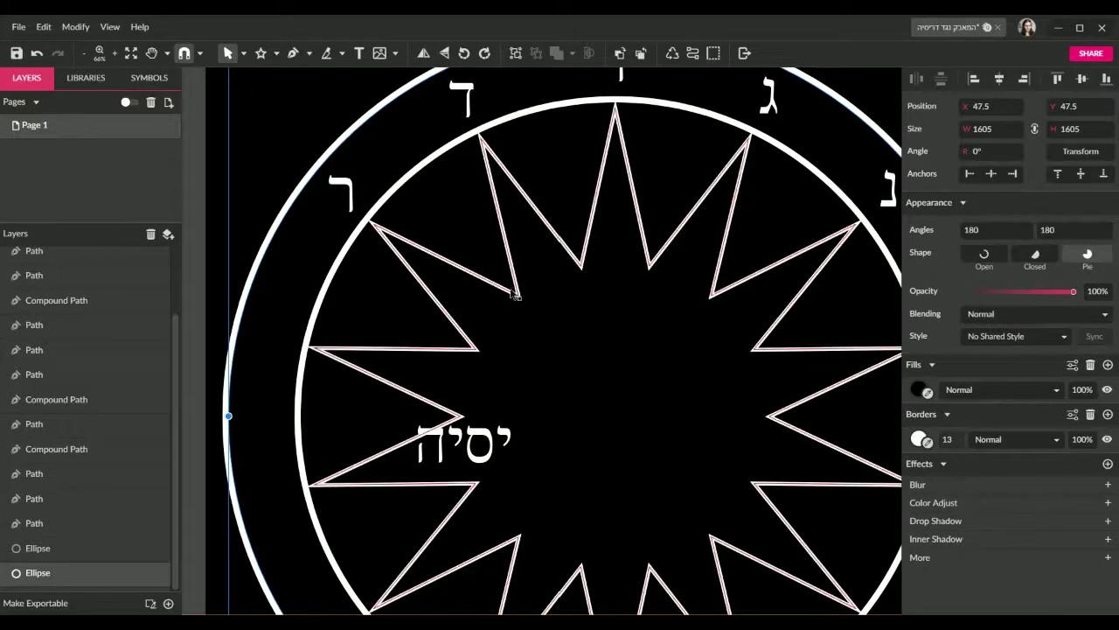
# Step: Move the yod letter out of the word onto the left side of the ring
pyautogui.scroll(-3, 585, 315)
pyautogui.hscroll(3, 585, 314)
pyautogui.hscroll(-5, 586, 315)
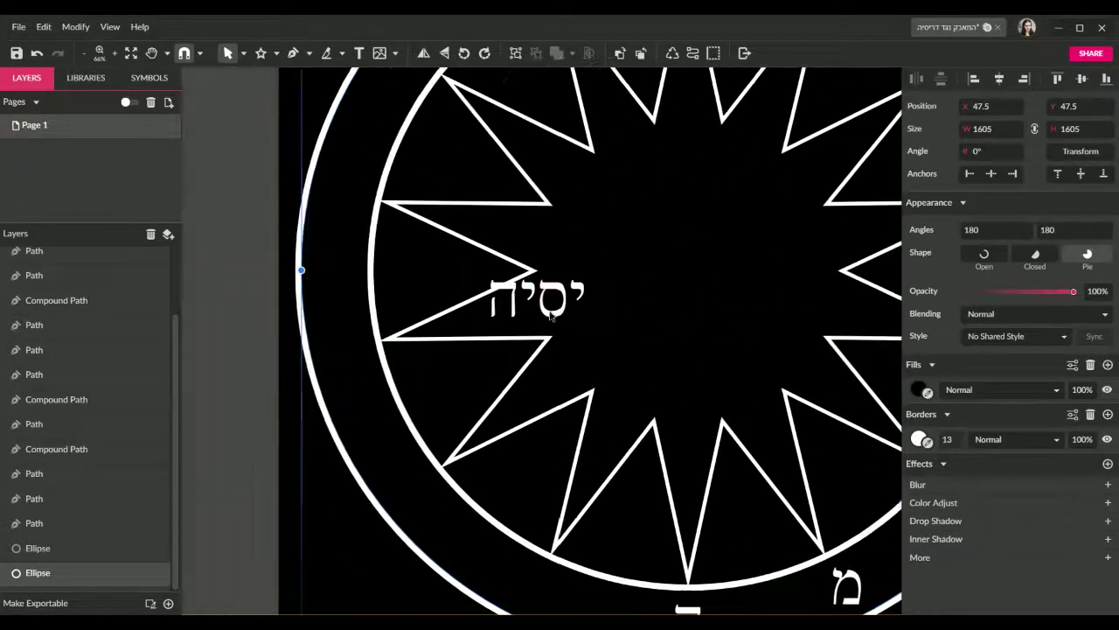
pyautogui.scroll(2, 582, 333)
pyautogui.click(578, 360)
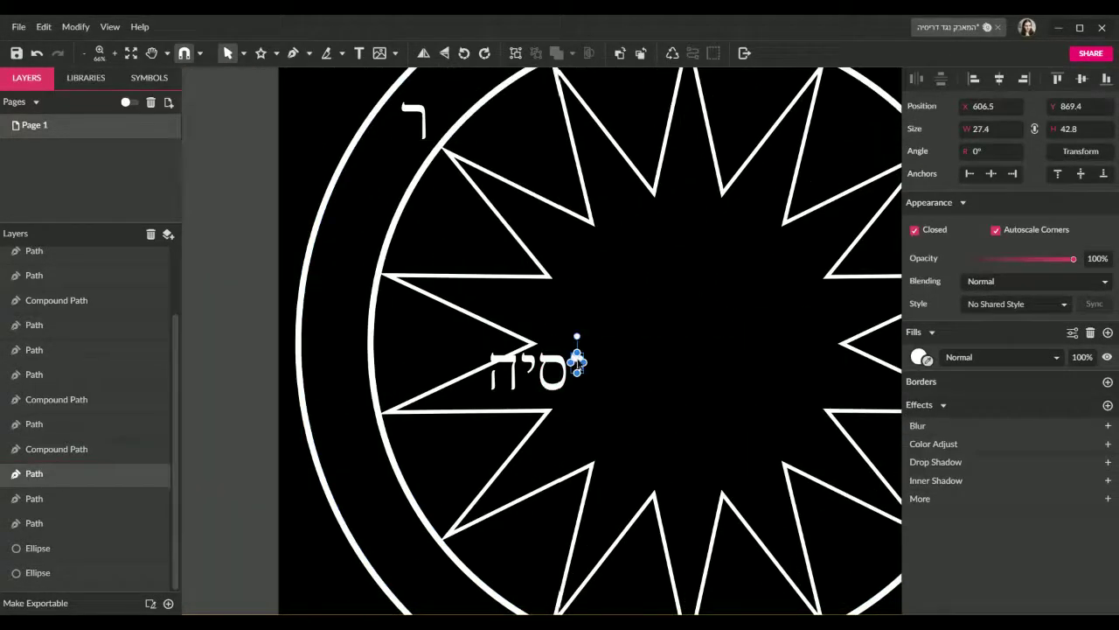
pyautogui.moveTo(577, 360); pyautogui.dragTo(343, 260)
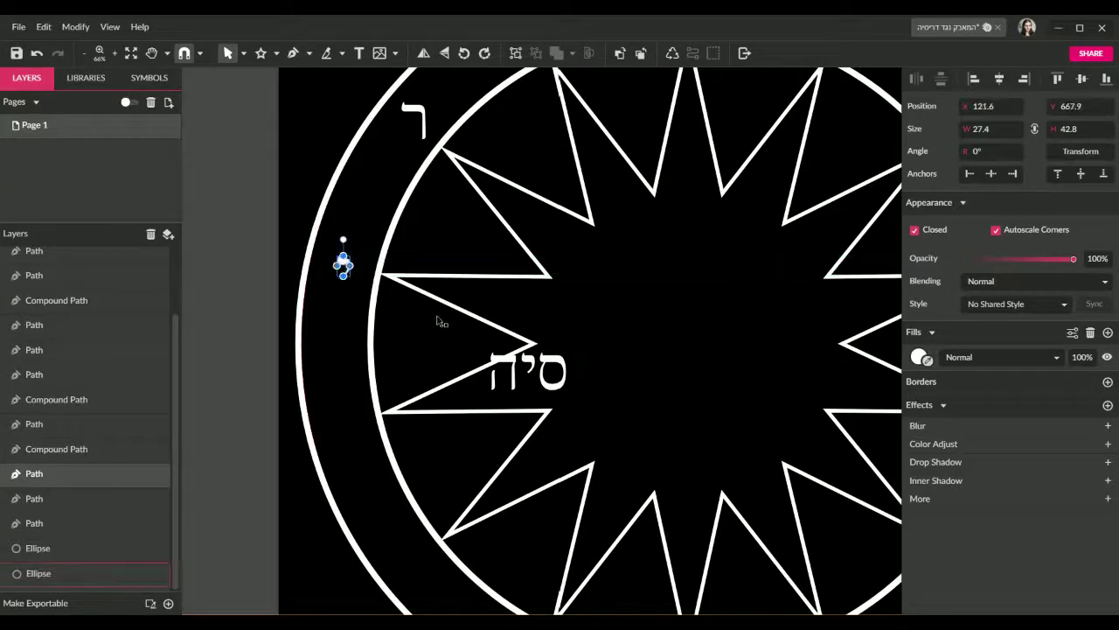
pyautogui.click(616, 323)
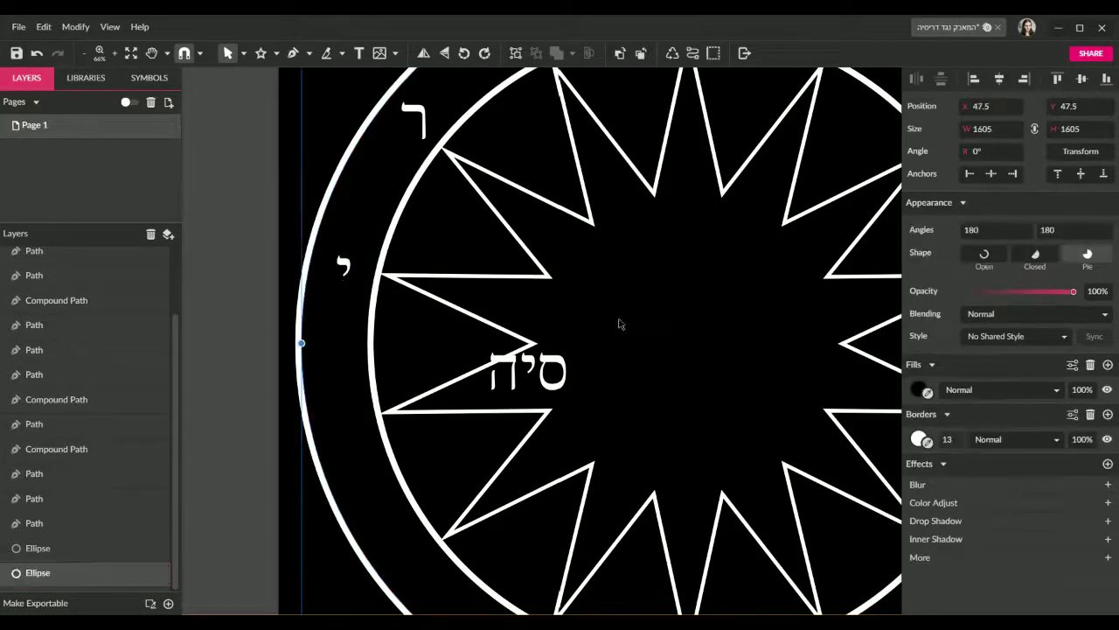
pyautogui.click(345, 262)
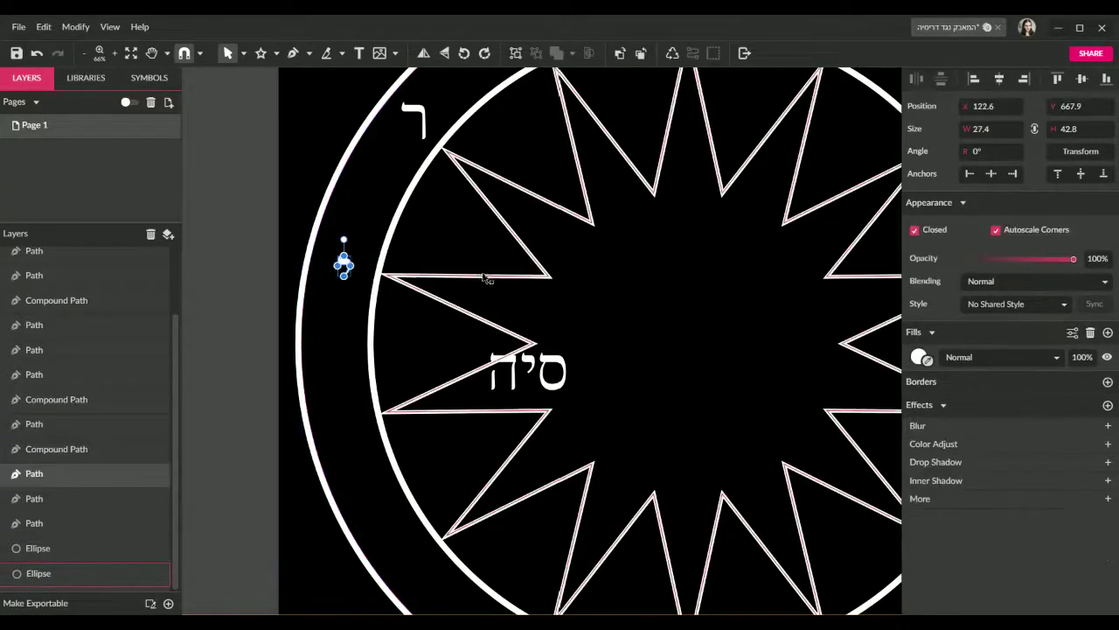
pyautogui.click(582, 318)
pyautogui.click(344, 262)
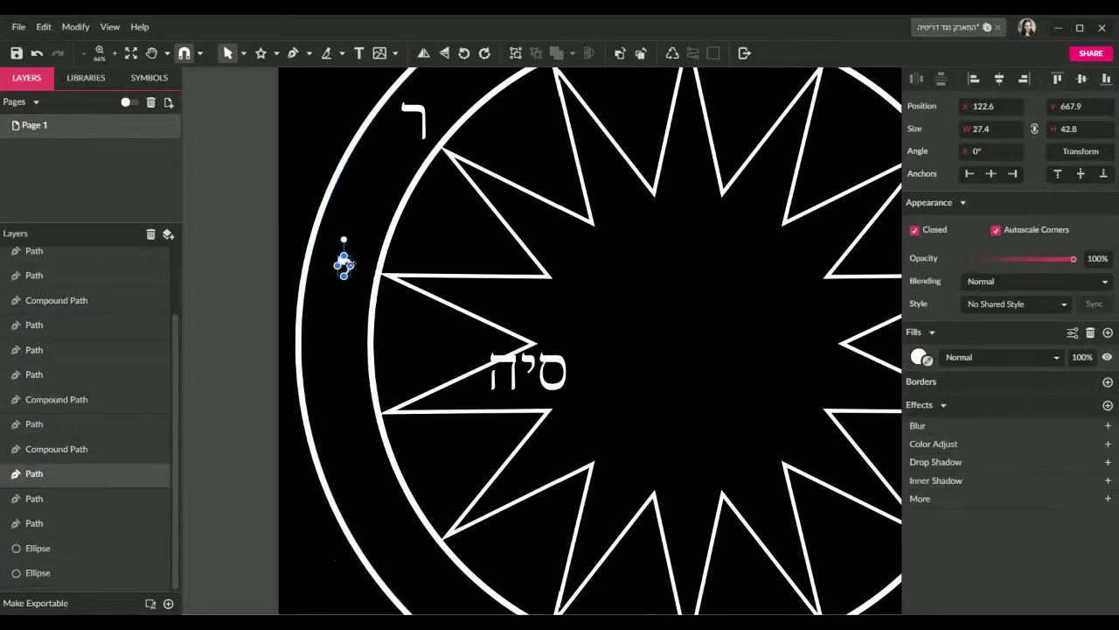
pyautogui.click(244, 281)
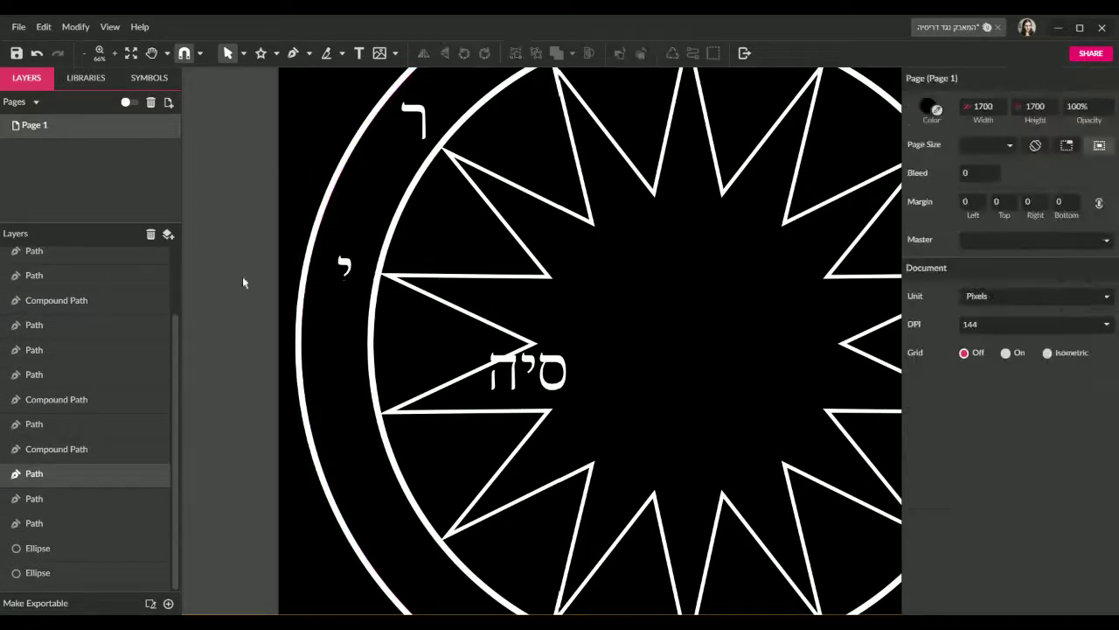
# Step: Drag the samekh into the ring's left side and nudge it down and right into alignment
pyautogui.scroll(-2, 262, 284)
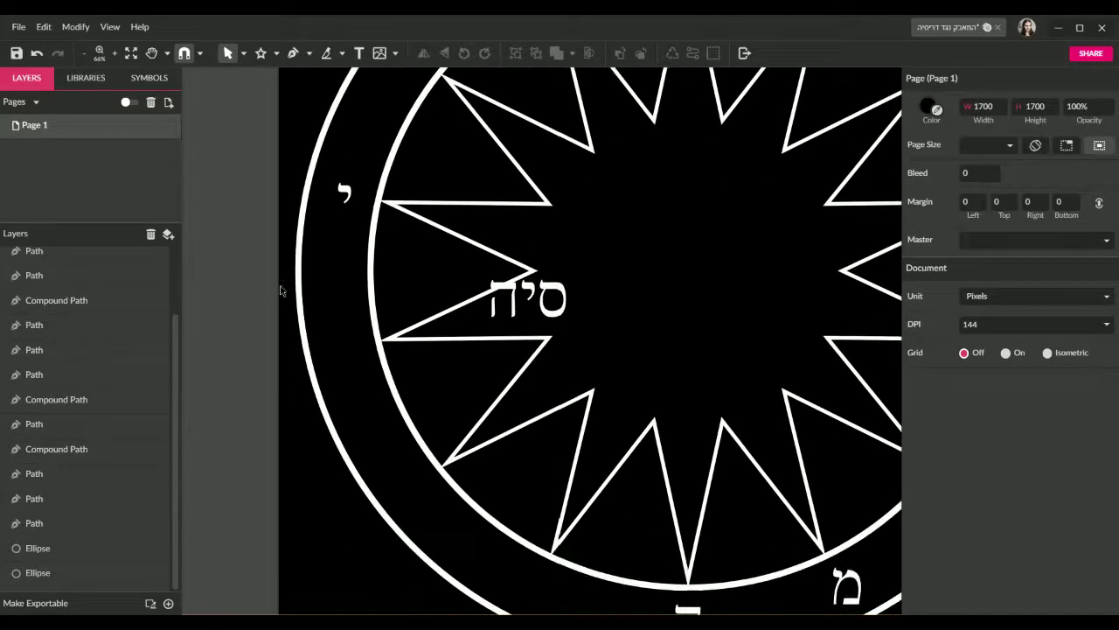
pyautogui.hscroll(2, 287, 288)
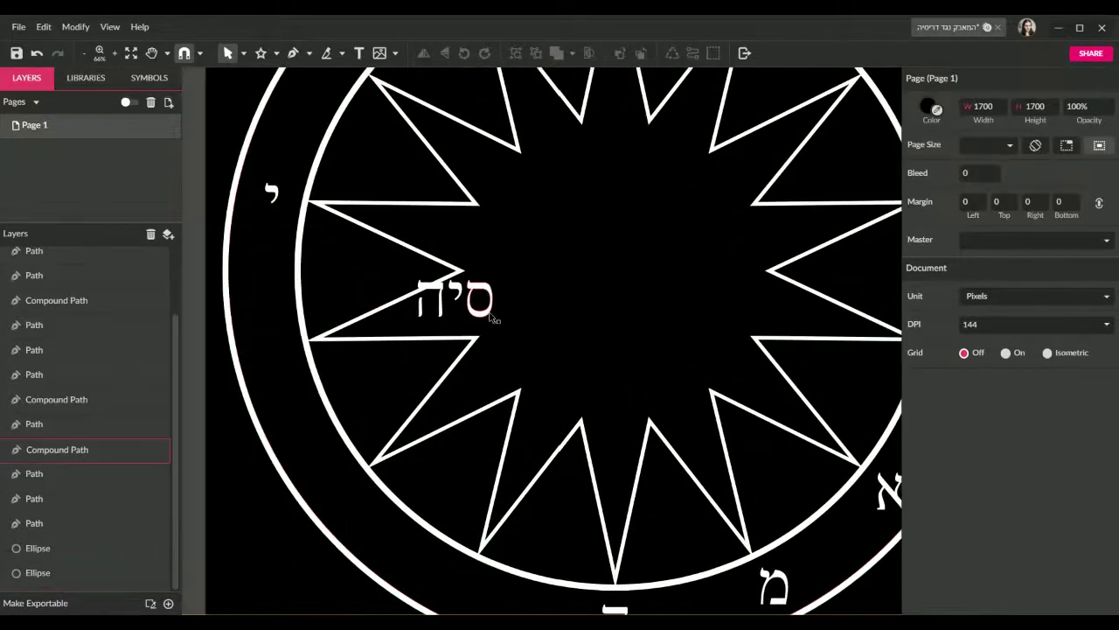
pyautogui.moveTo(490, 316); pyautogui.dragTo(283, 353)
pyautogui.hotkey('shift', 'Down')
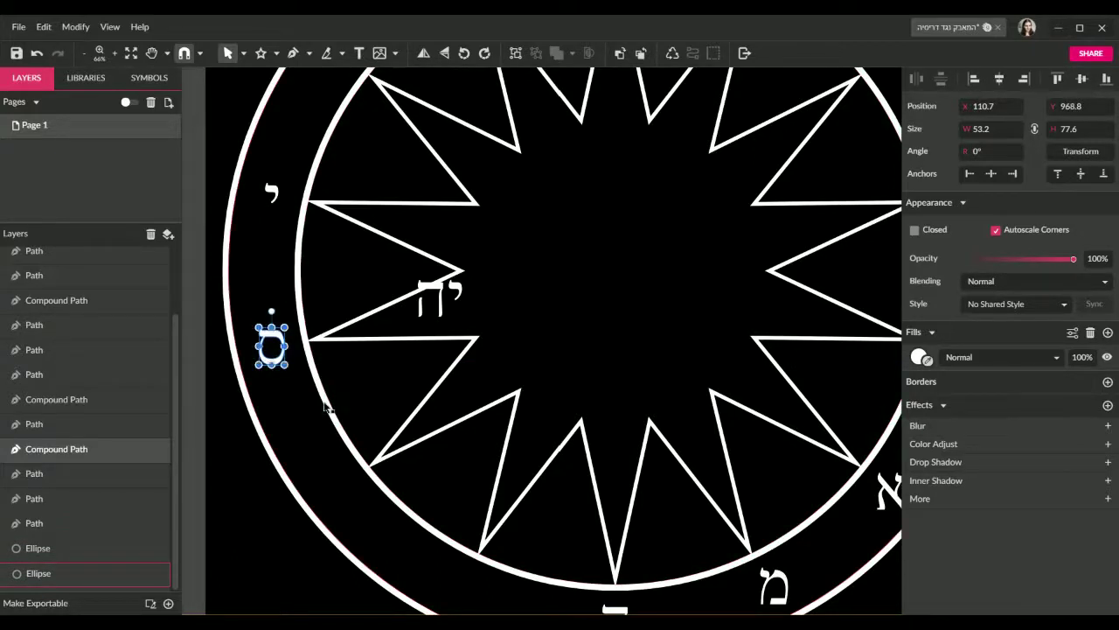
pyautogui.press('Right')
pyautogui.press('Down')
pyautogui.press('Down')
pyautogui.click(211, 495)
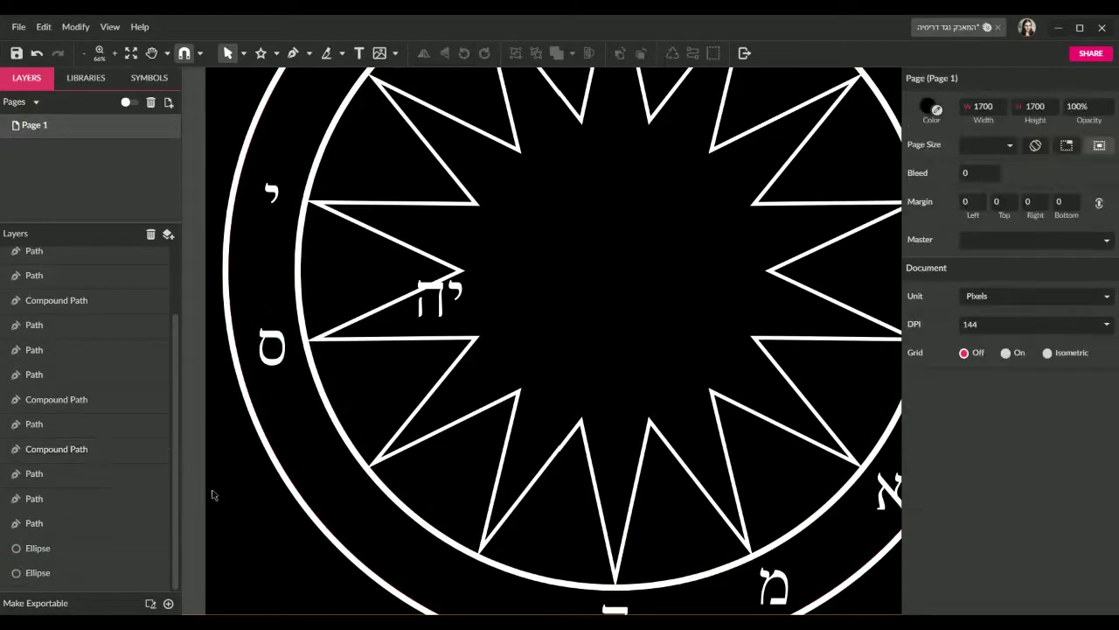
pyautogui.click(272, 363)
pyautogui.press('Down')
pyautogui.press('Down')
pyautogui.press('Down')
pyautogui.press('Down')
pyautogui.click(228, 497)
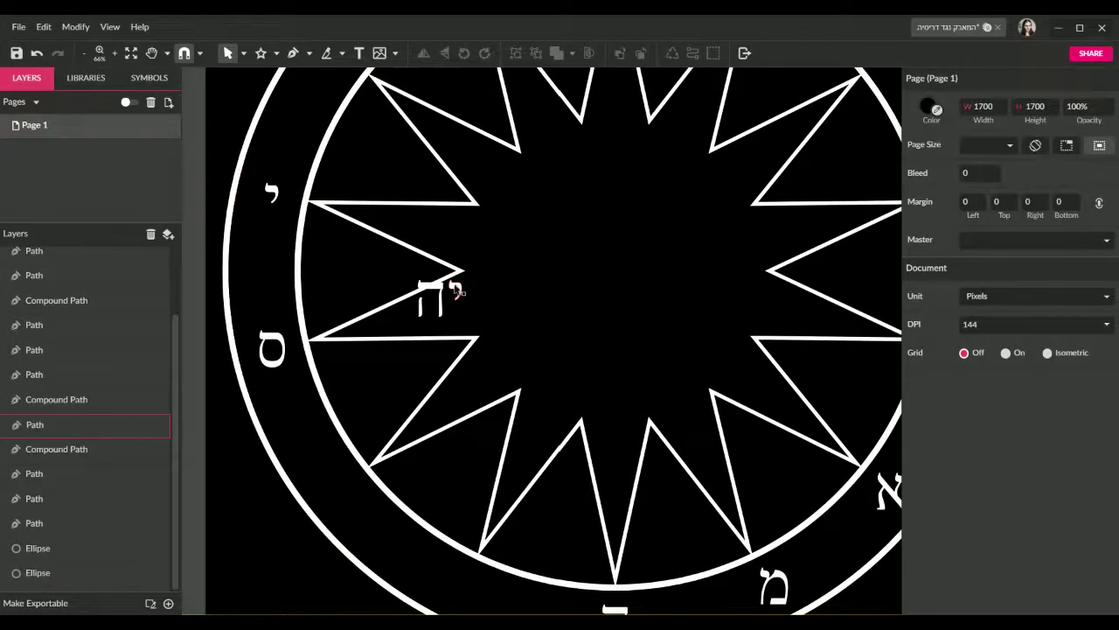
# Step: Move the yod of the יה pair into the ring at lower left, nudged down and right
pyautogui.click(459, 295)
pyautogui.scroll(-3, 457, 278)
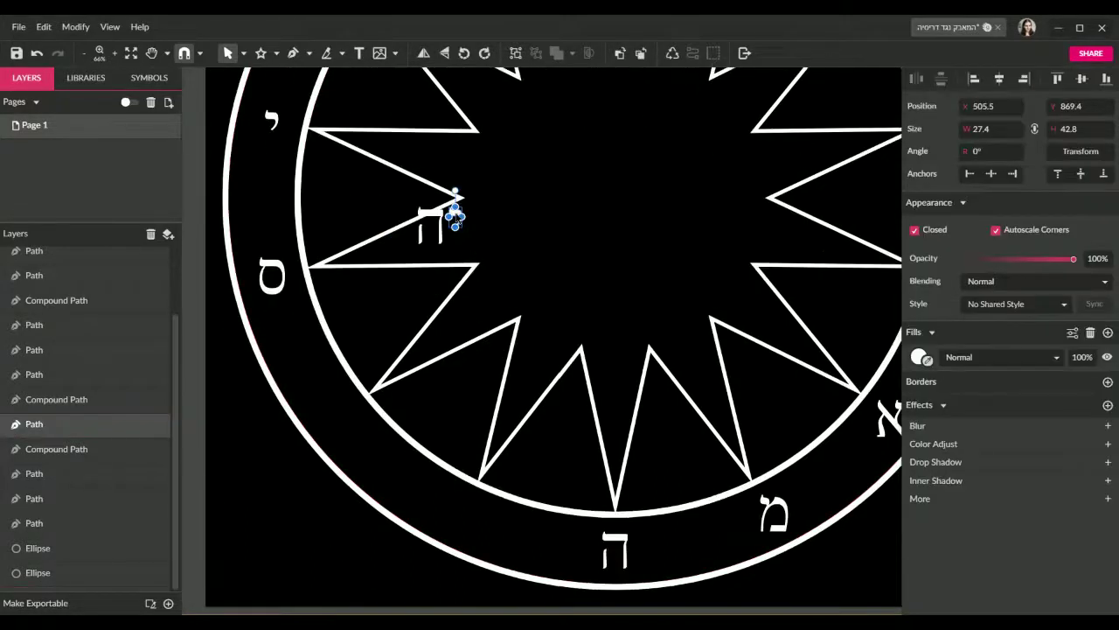
pyautogui.moveTo(404, 388); pyautogui.dragTo(342, 411)
pyautogui.press('Down')
pyautogui.press('Down')
pyautogui.press('Down')
pyautogui.press('Down')
pyautogui.press('Down')
pyautogui.press('Right')
pyautogui.click(317, 539)
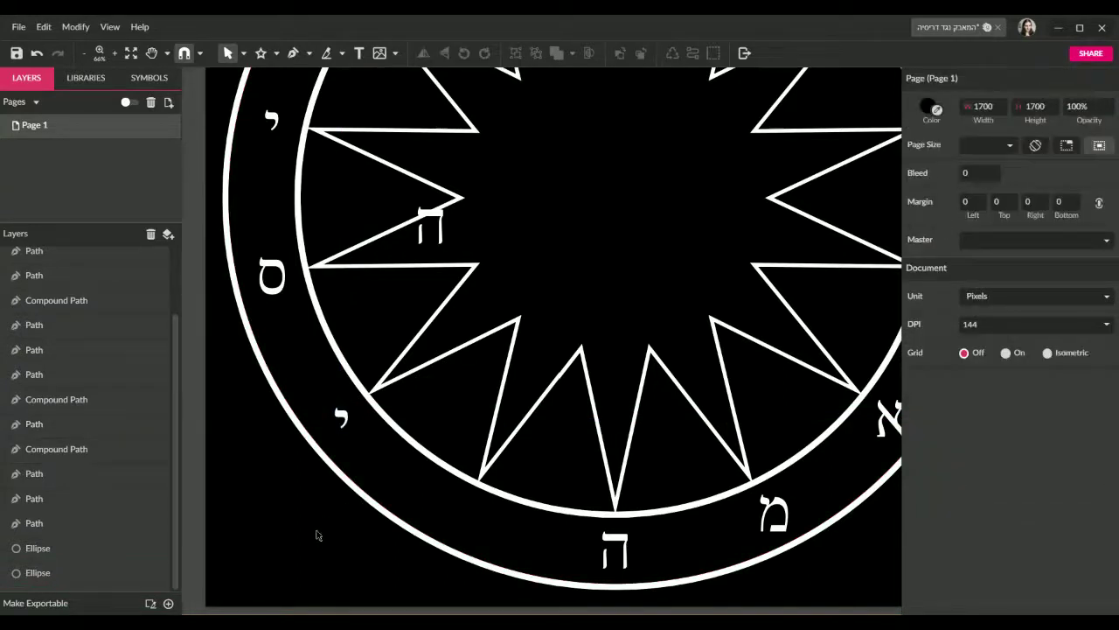
pyautogui.click(342, 420)
pyautogui.click(314, 535)
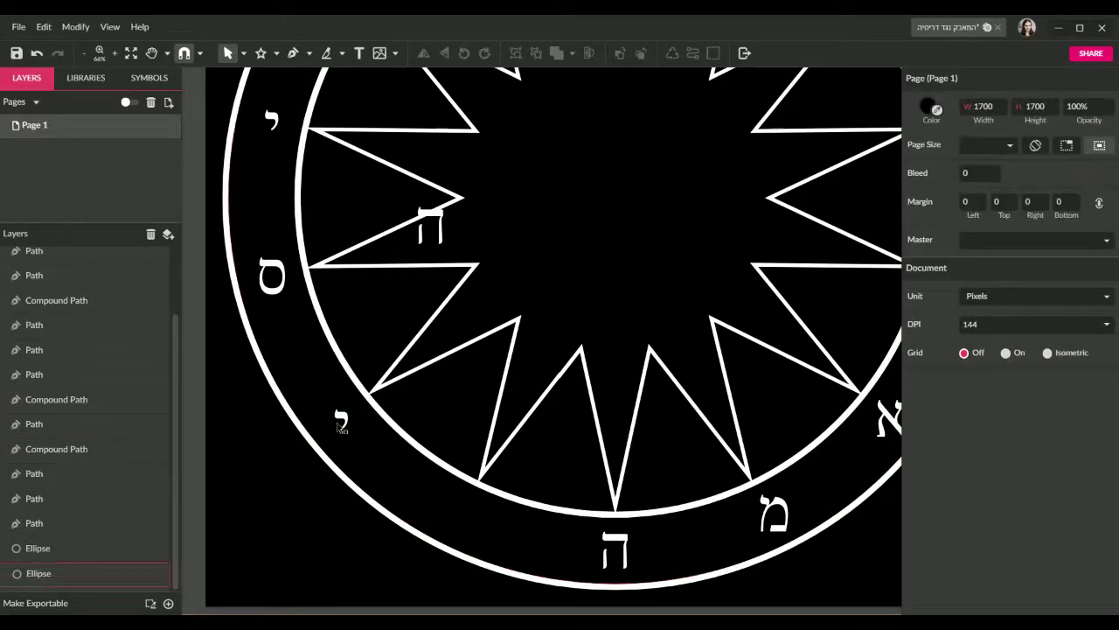
pyautogui.click(342, 417)
# Step: Move the ה from inside the star down into the ring's bottom left
pyautogui.click(437, 229)
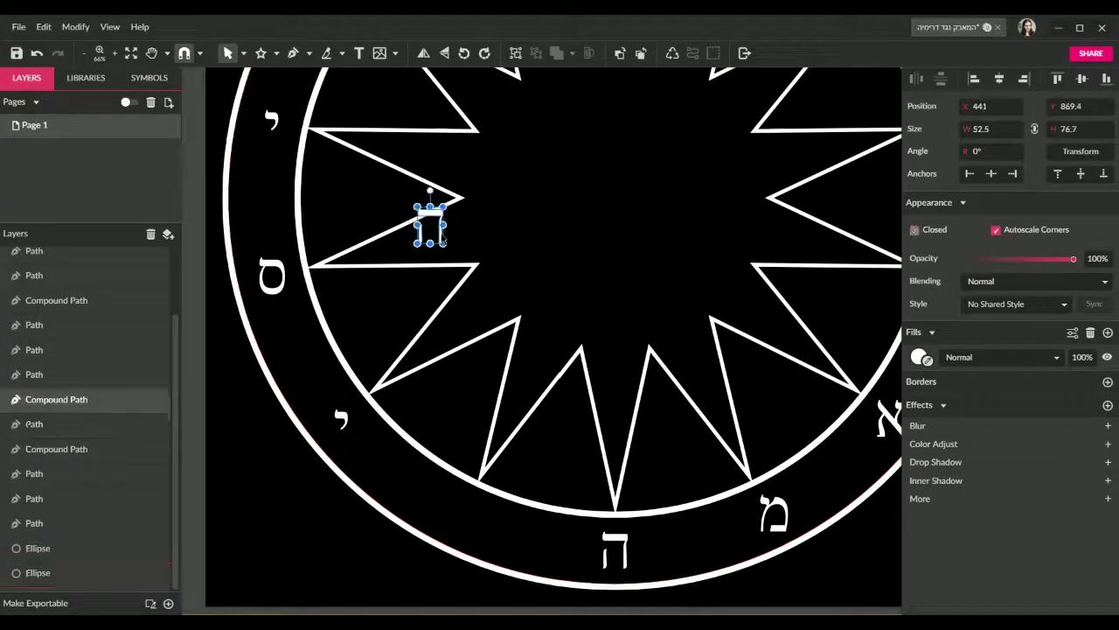
pyautogui.moveTo(437, 229); pyautogui.dragTo(461, 519)
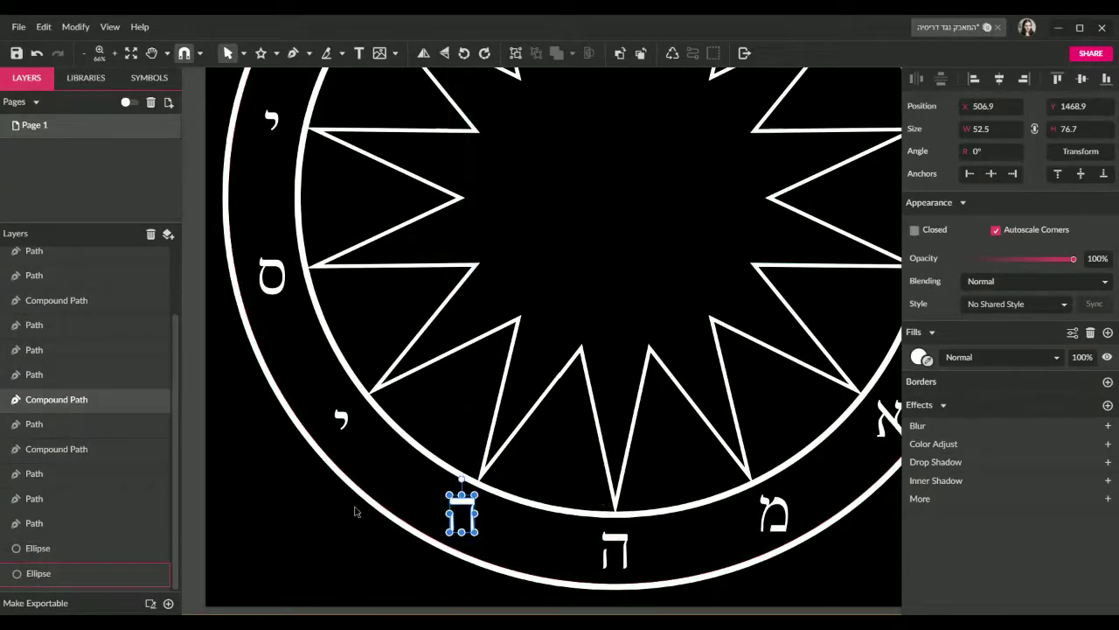
pyautogui.click(346, 546)
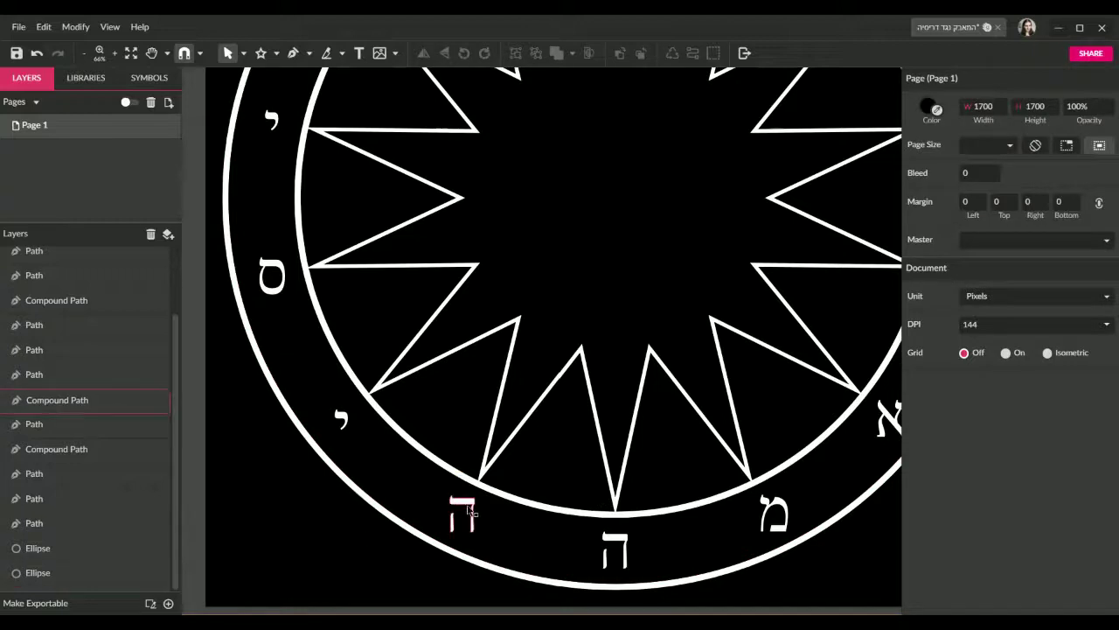
pyautogui.click(463, 516)
pyautogui.click(345, 555)
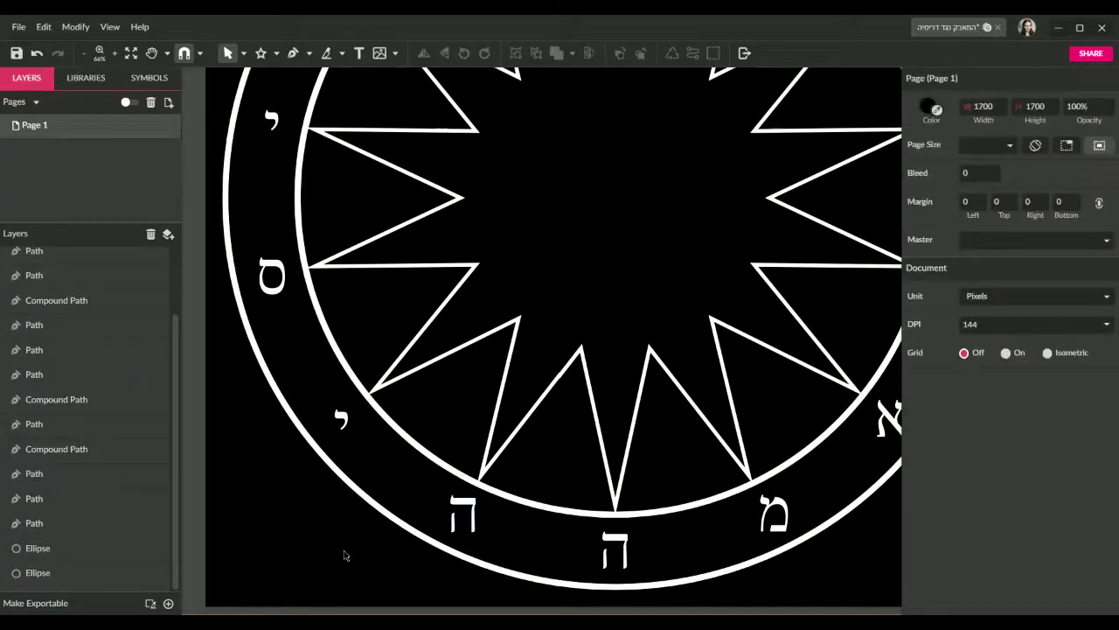
pyautogui.click(464, 516)
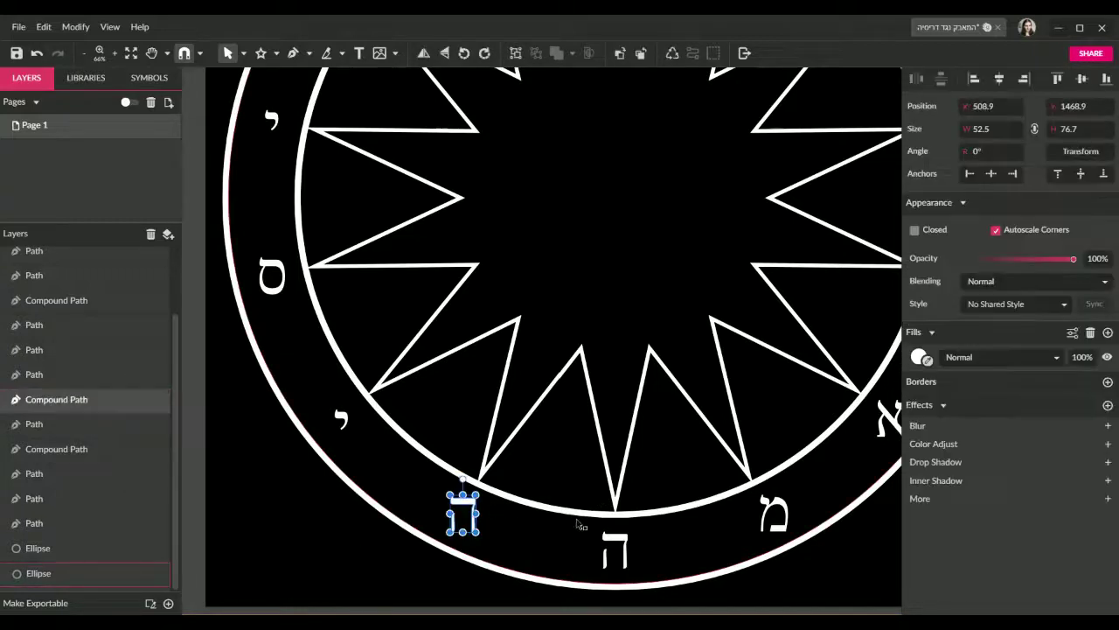
pyautogui.click(357, 525)
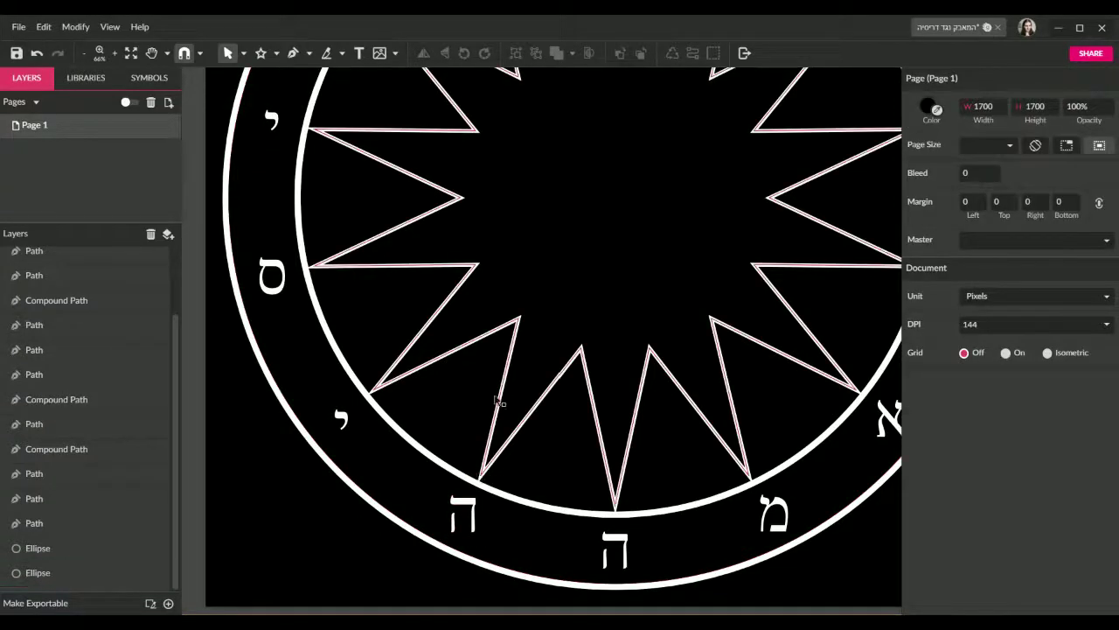
# Step: Hide the star polygon
pyautogui.scroll(2, 506, 364)
pyautogui.scroll(-2, 506, 365)
pyautogui.scroll(2, 506, 364)
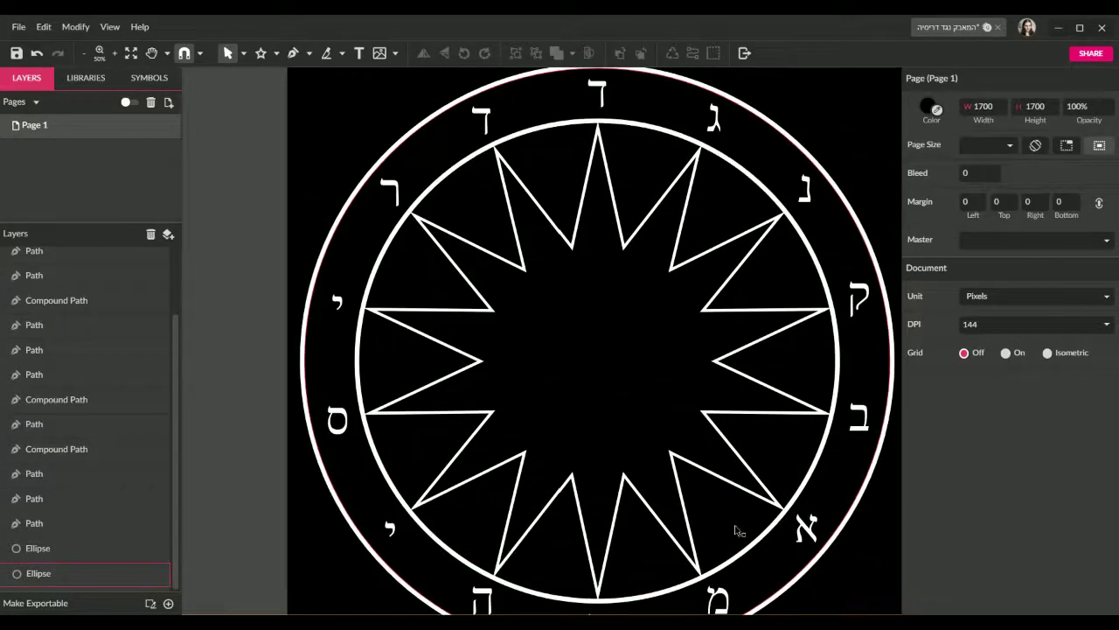
pyautogui.click(661, 517)
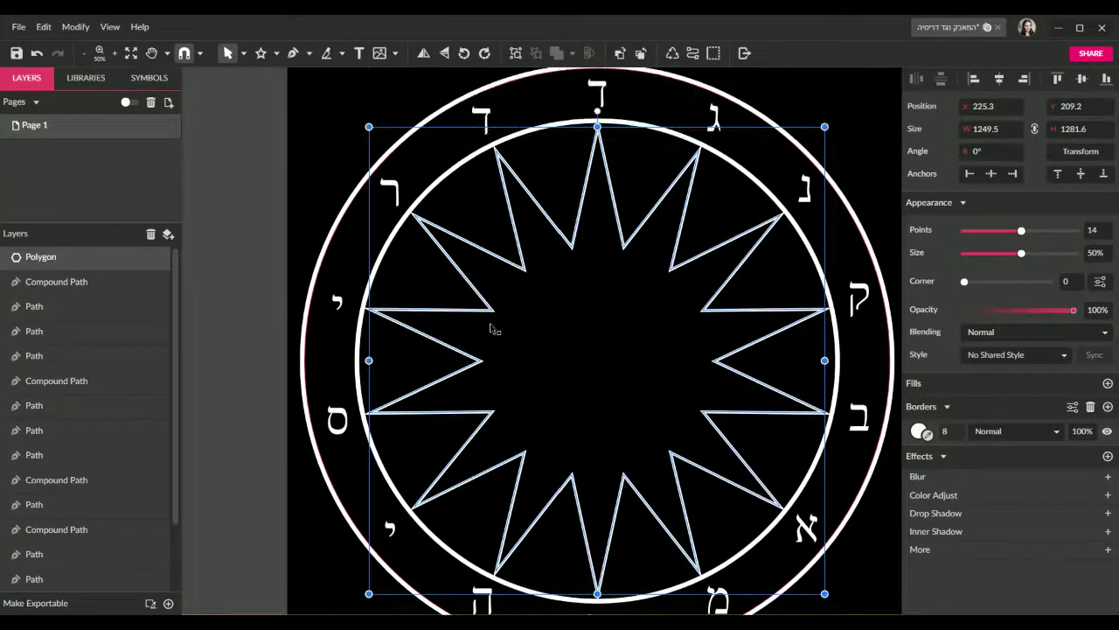
pyautogui.click(161, 257)
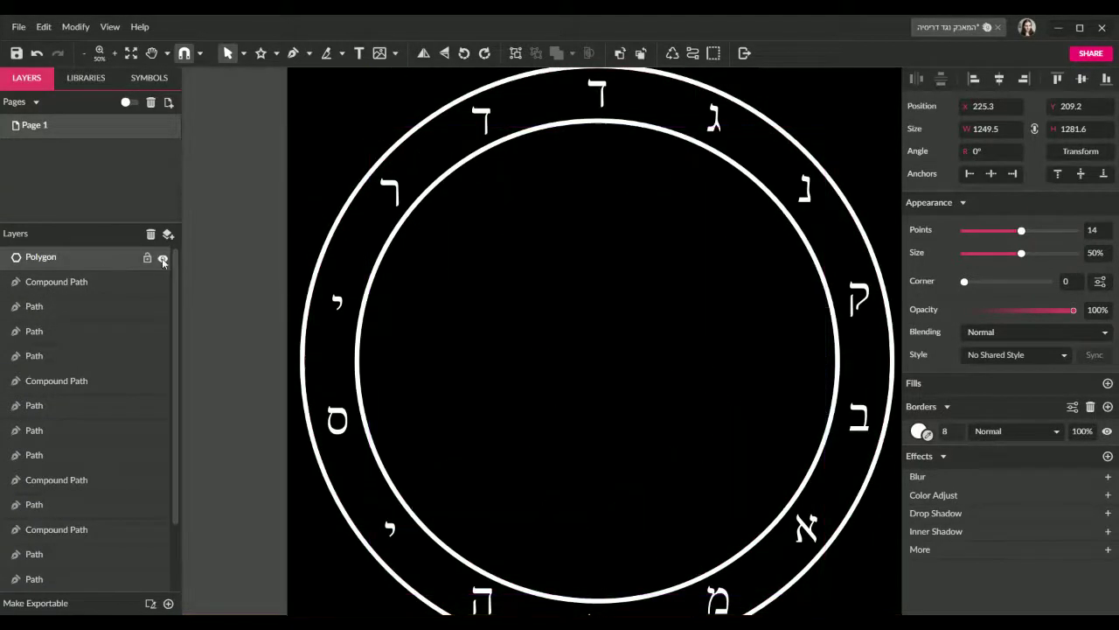
# Step: Select every letter layer down to the outer Ellipse and group them with Ctrl+G
pyautogui.click(75, 282)
pyautogui.scroll(-3, 85, 393)
pyautogui.click(79, 573)
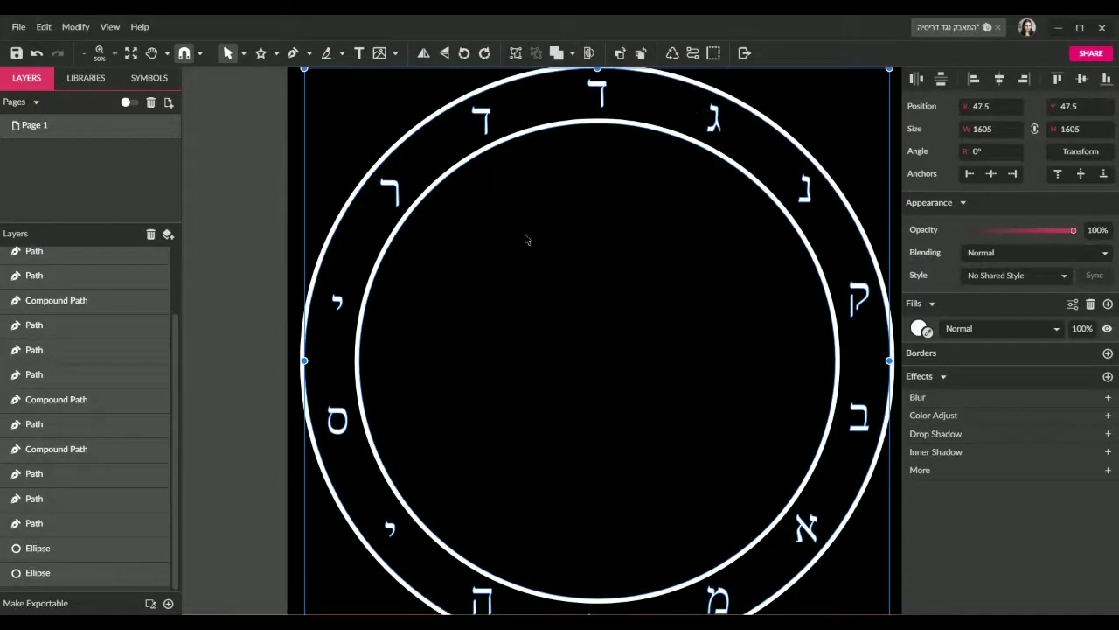
pyautogui.hotkey('ctrl', 'g')
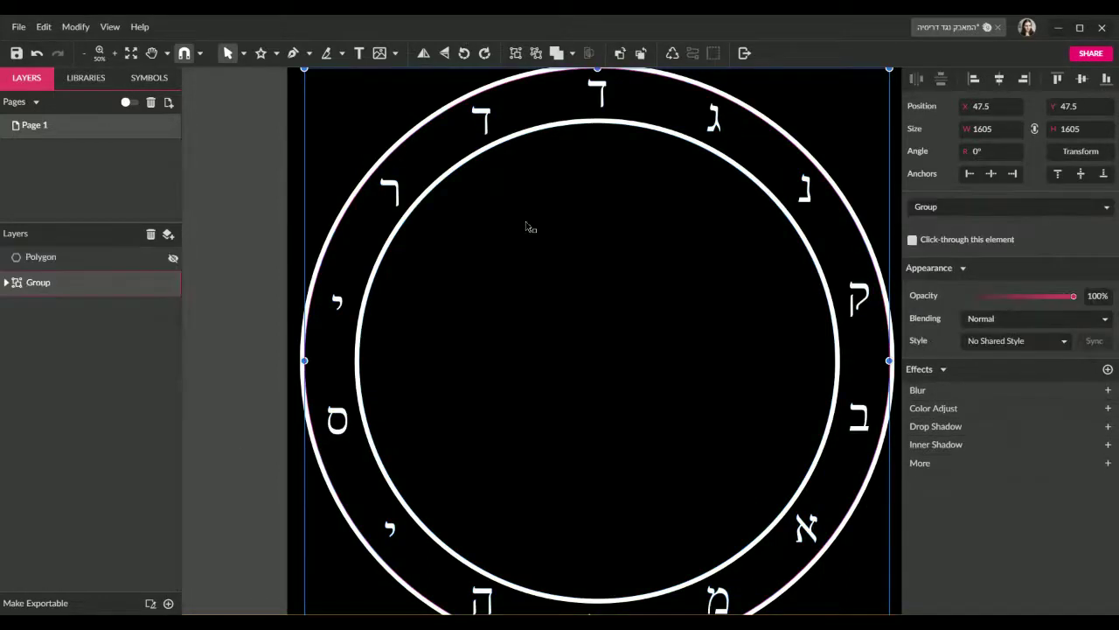
pyautogui.click(6, 281)
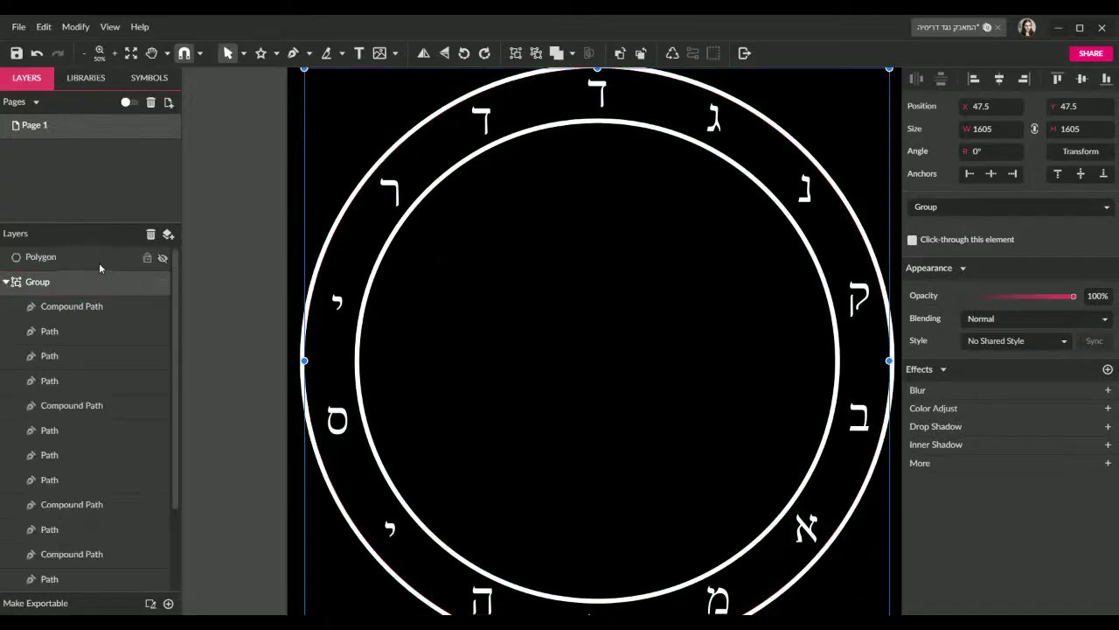
pyautogui.click(162, 258)
# Step: In Discord's #notes message, select the Arabic line 'الجهاد ضد دريسة'
pyautogui.hotkey('alt', 'Tab')
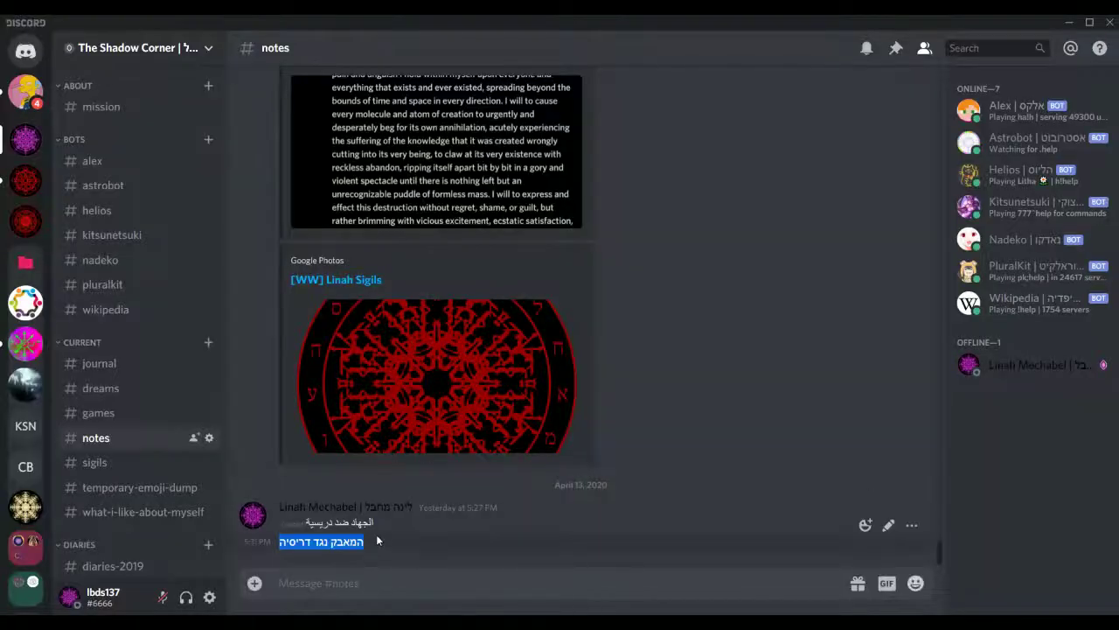
pyautogui.moveTo(379, 525); pyautogui.dragTo(298, 525)
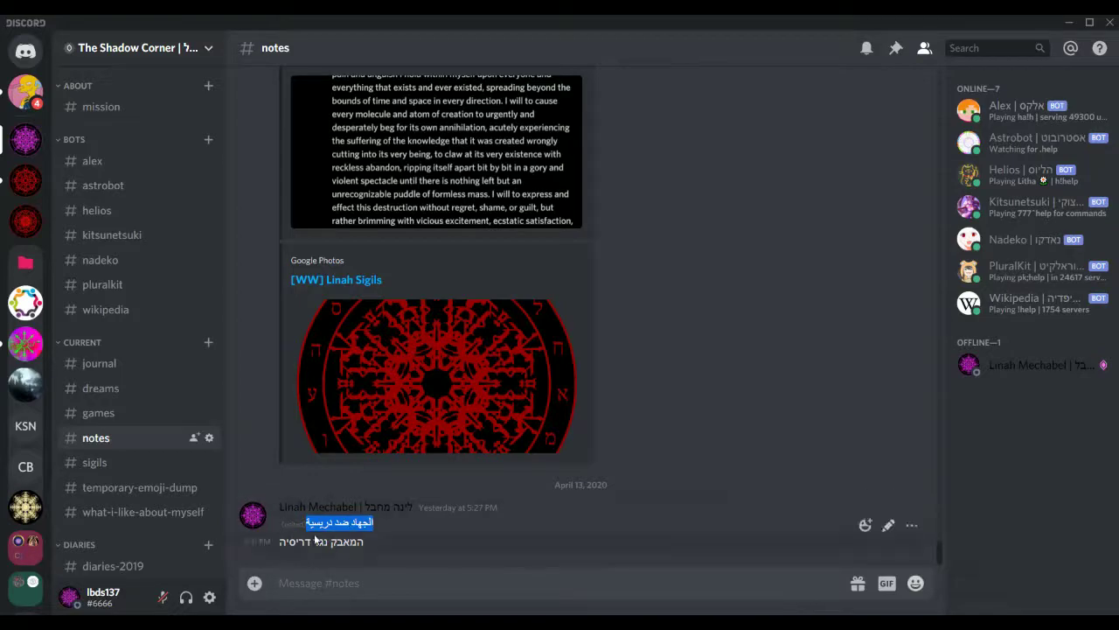
# Step: Paste the Arabic phrase as a new text object and move it toward the ring's centre
pyautogui.hotkey('alt', 'Tab')
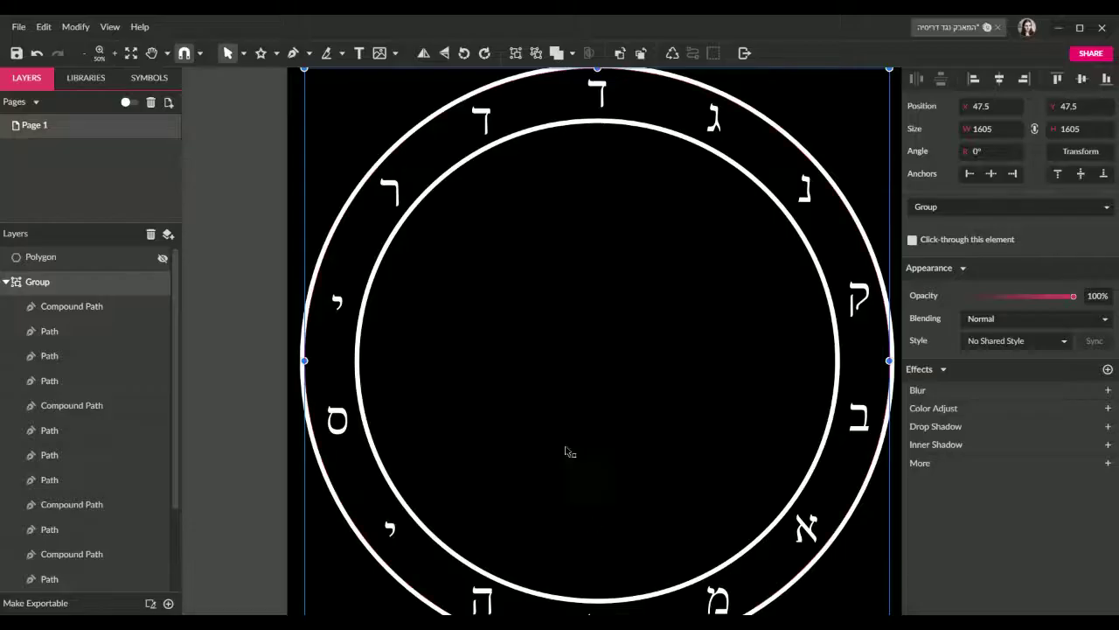
pyautogui.click(245, 119)
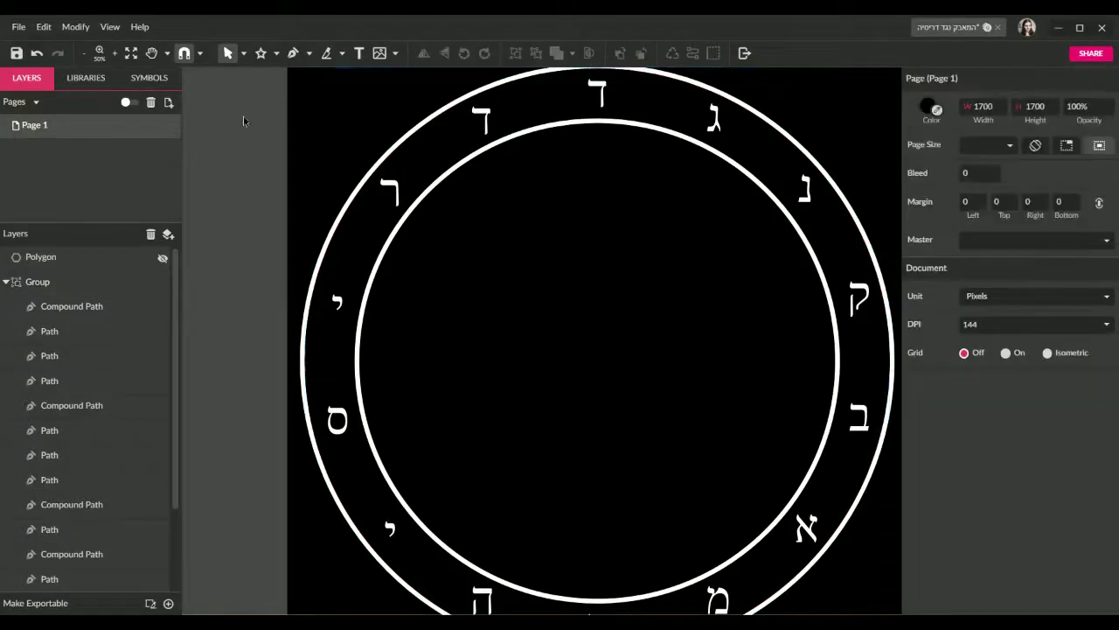
pyautogui.click(359, 53)
pyautogui.click(600, 312)
pyautogui.write('الجهاد ضد الدريسية')
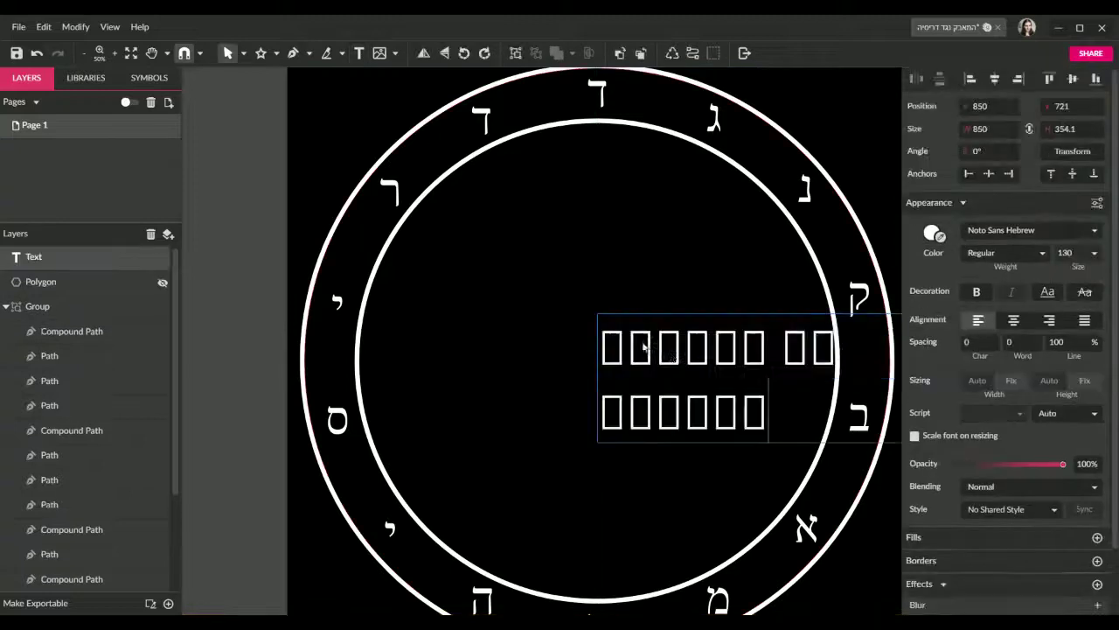
pyautogui.moveTo(709, 374); pyautogui.dragTo(580, 350)
pyautogui.press('Escape')
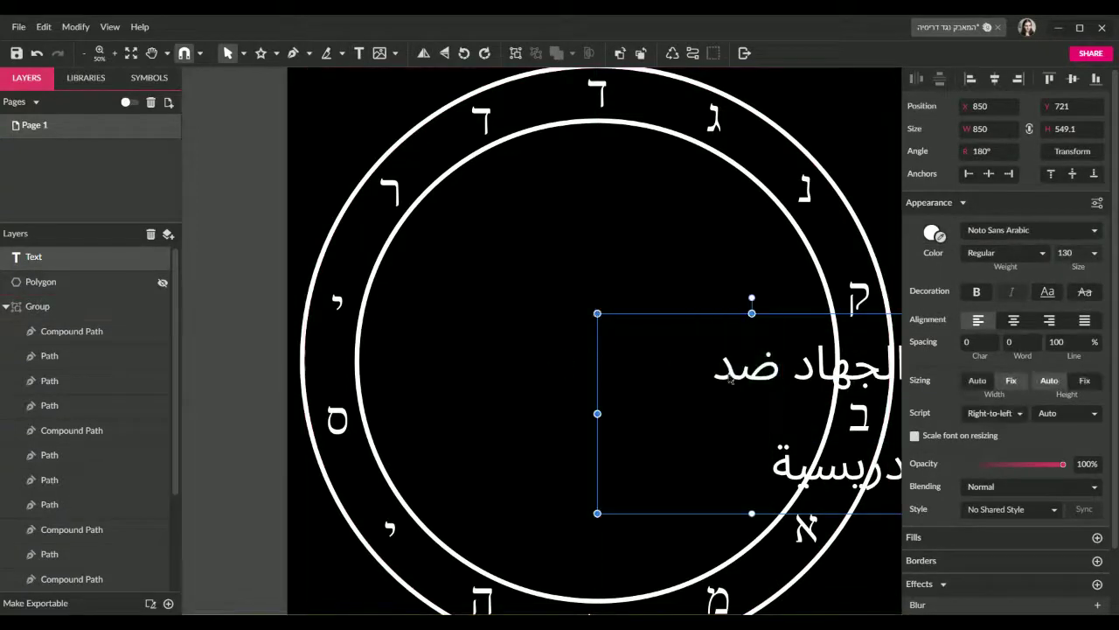
pyautogui.moveTo(734, 372); pyautogui.dragTo(580, 320)
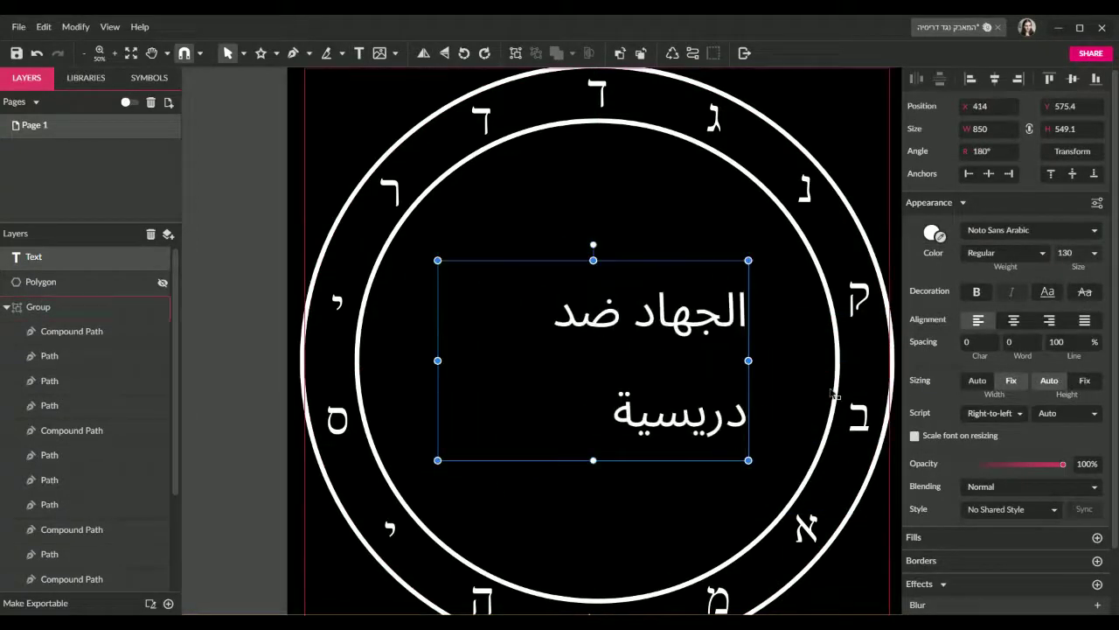
# Step: Set the Arabic text's font to Lateef and hide the ring group
pyautogui.click(1046, 231)
pyautogui.write('latee')
pyautogui.click(890, 272)
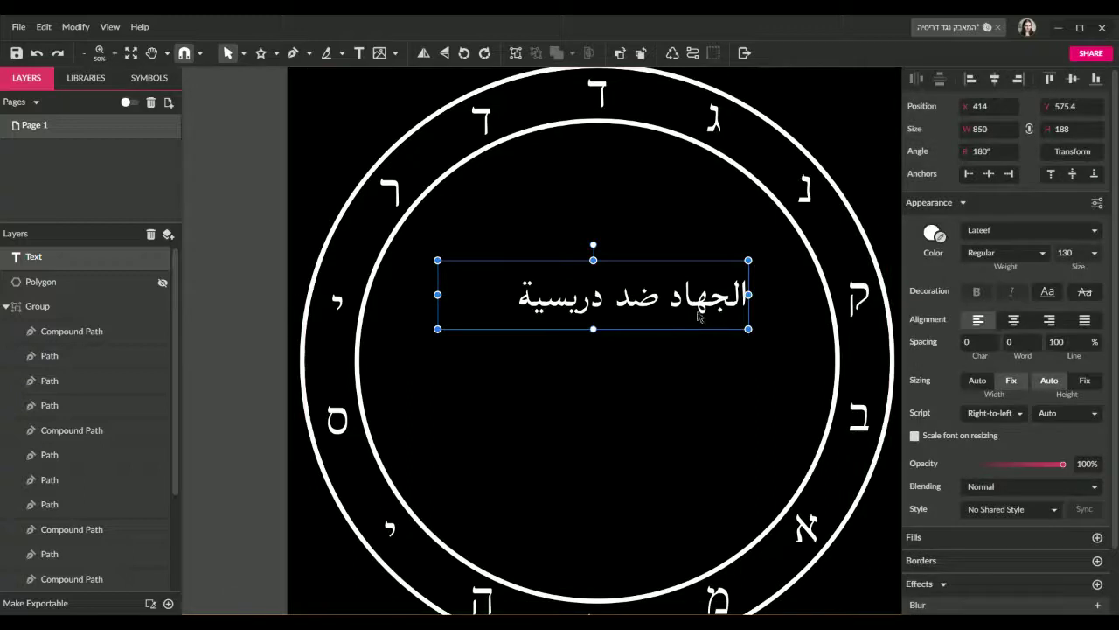
pyautogui.click(162, 306)
pyautogui.hotkey('ctrl', '+')
pyautogui.hotkey('ctrl', '+')
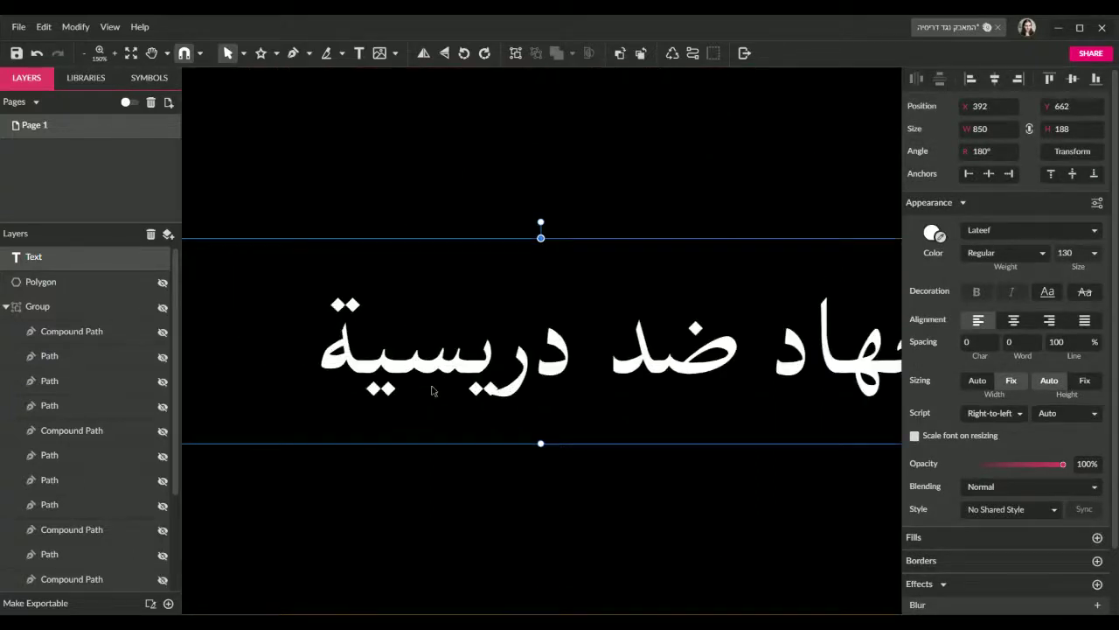
pyautogui.hotkey('ctrl', '-')
# Step: Convert the Arabic text into outline paths
pyautogui.hscroll(2, 592, 346)
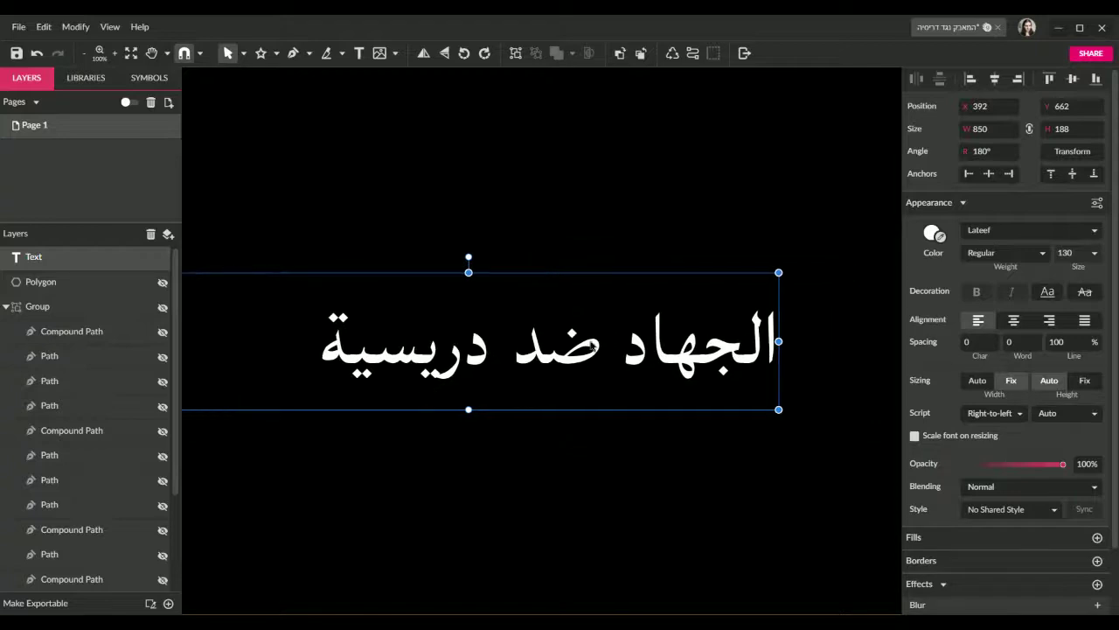
pyautogui.rightClick(679, 364)
pyautogui.click(710, 398)
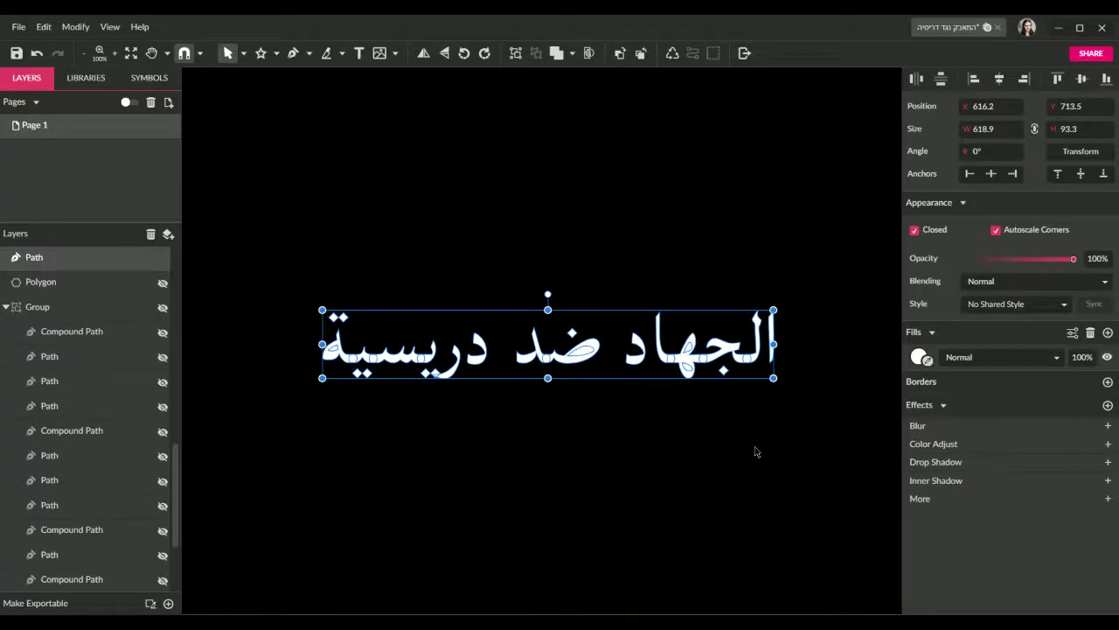
pyautogui.click(746, 434)
# Step: Subtract the inner pieces from the ه letter and make it a compound path
pyautogui.scroll(2, 744, 385)
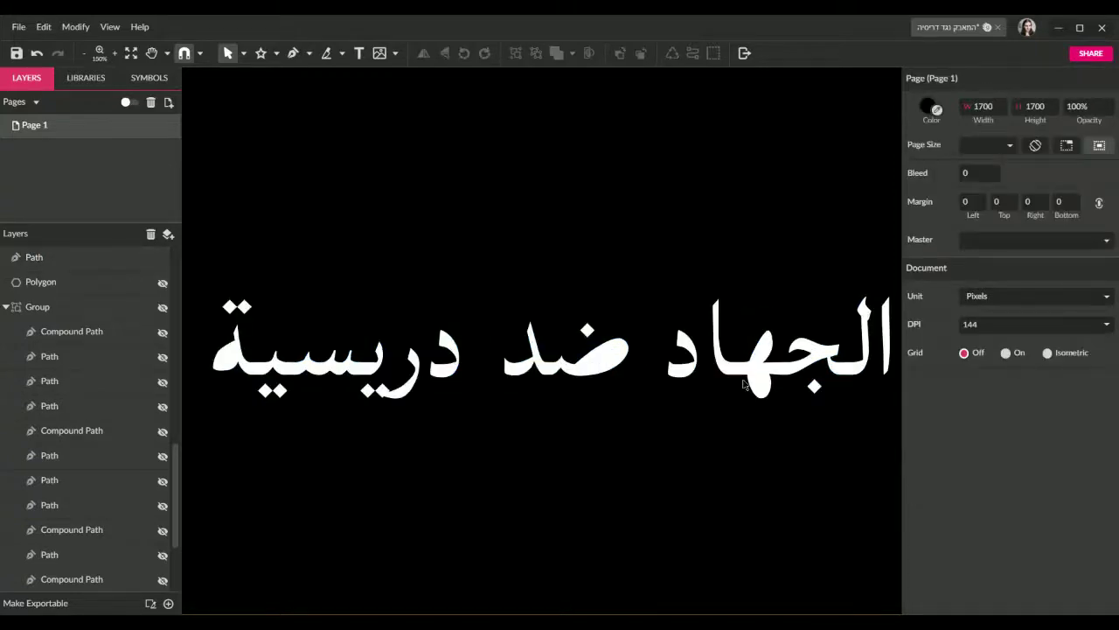
pyautogui.hscroll(2, 744, 385)
pyautogui.click(695, 362)
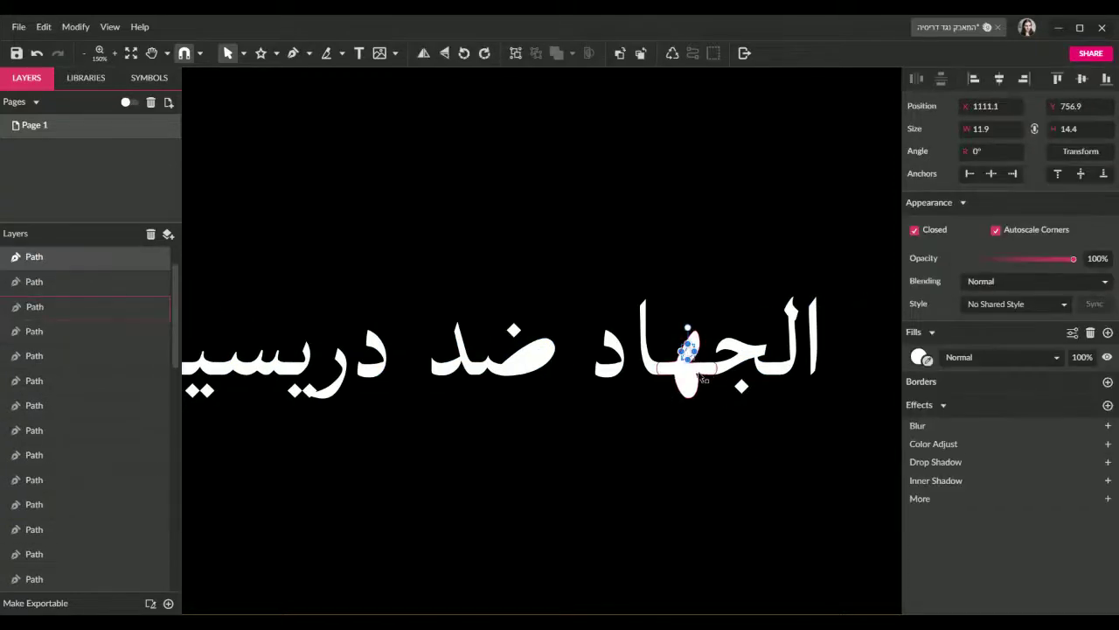
pyautogui.keyDown('shift'); pyautogui.click(689, 385); pyautogui.keyUp('shift')
pyautogui.keyDown('shift'); pyautogui.click(706, 376); pyautogui.keyUp('shift')
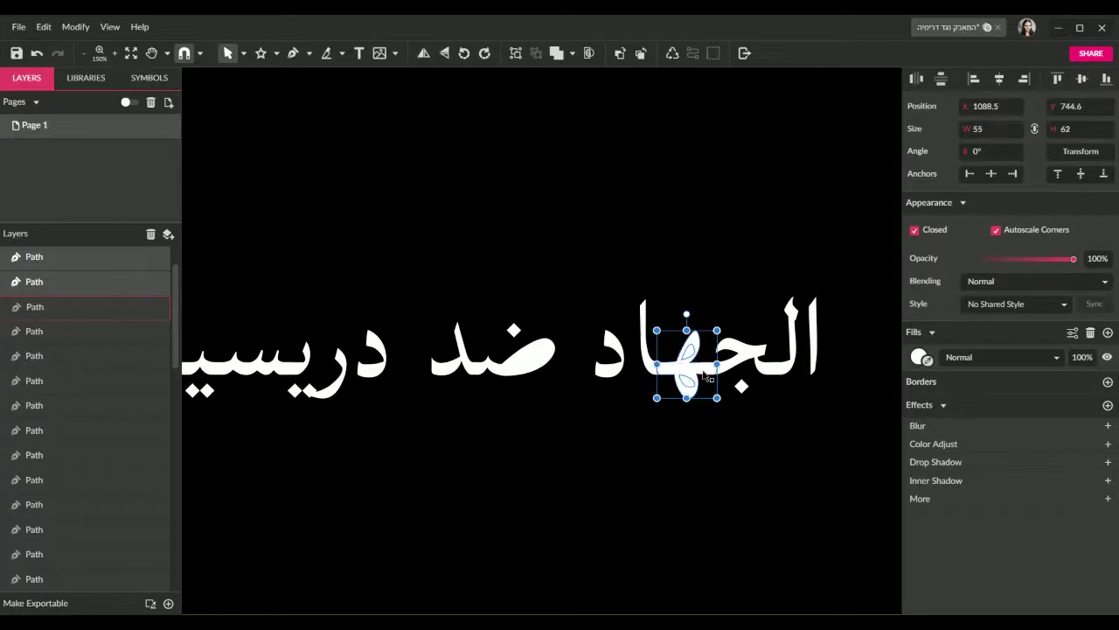
pyautogui.click(573, 53)
pyautogui.click(595, 94)
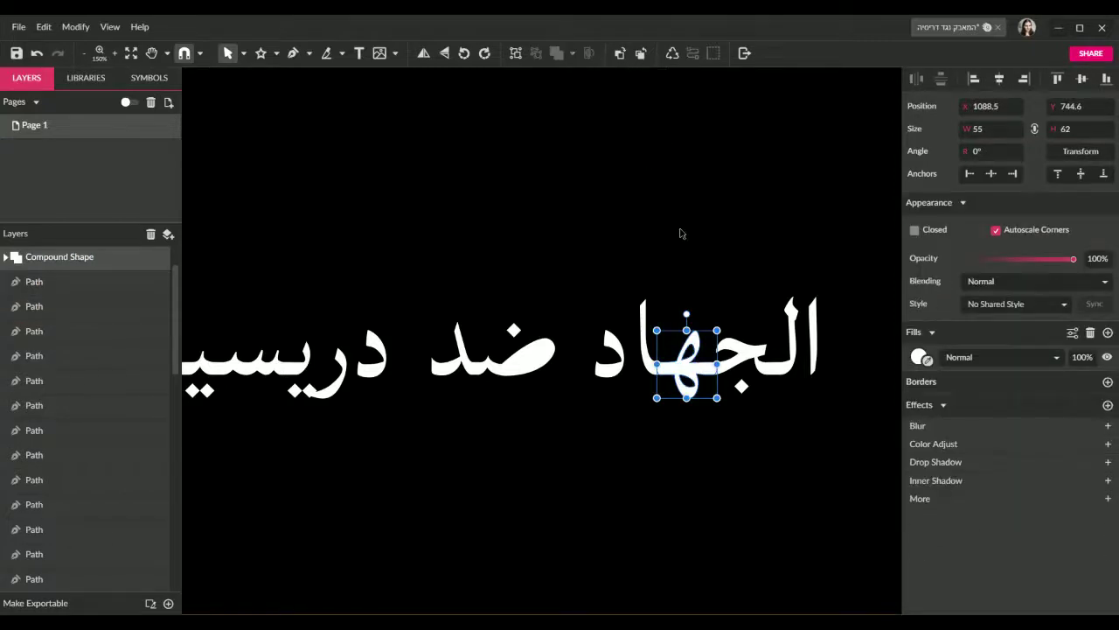
pyautogui.click(683, 434)
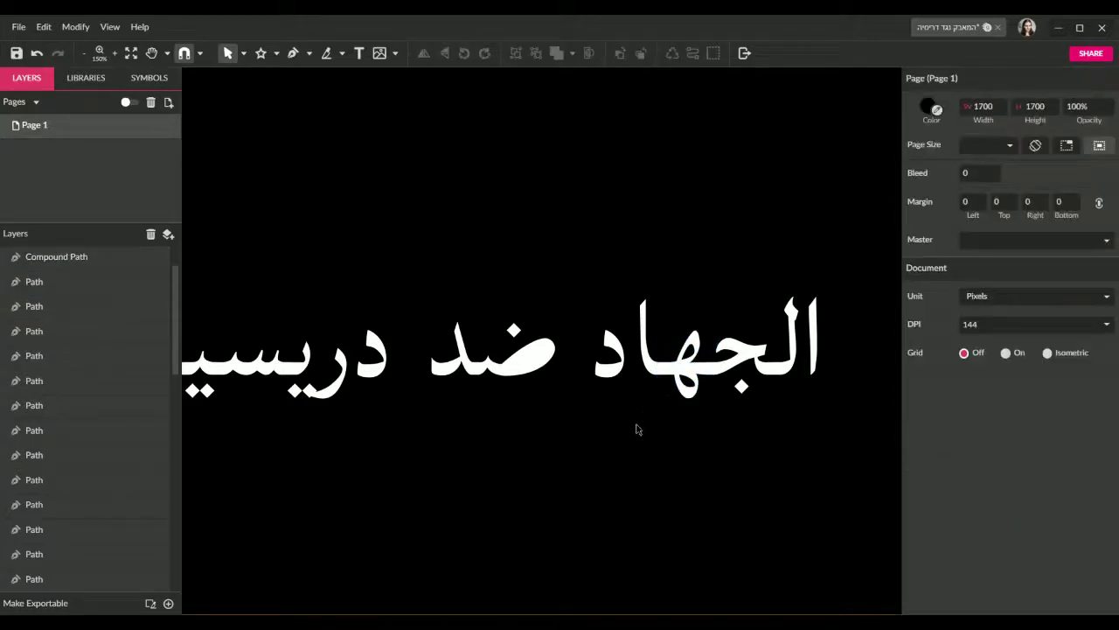
# Step: Union all the pieces of the word الجهاد into one shape
pyautogui.moveTo(637, 428); pyautogui.dragTo(790, 283)
pyautogui.click(573, 53)
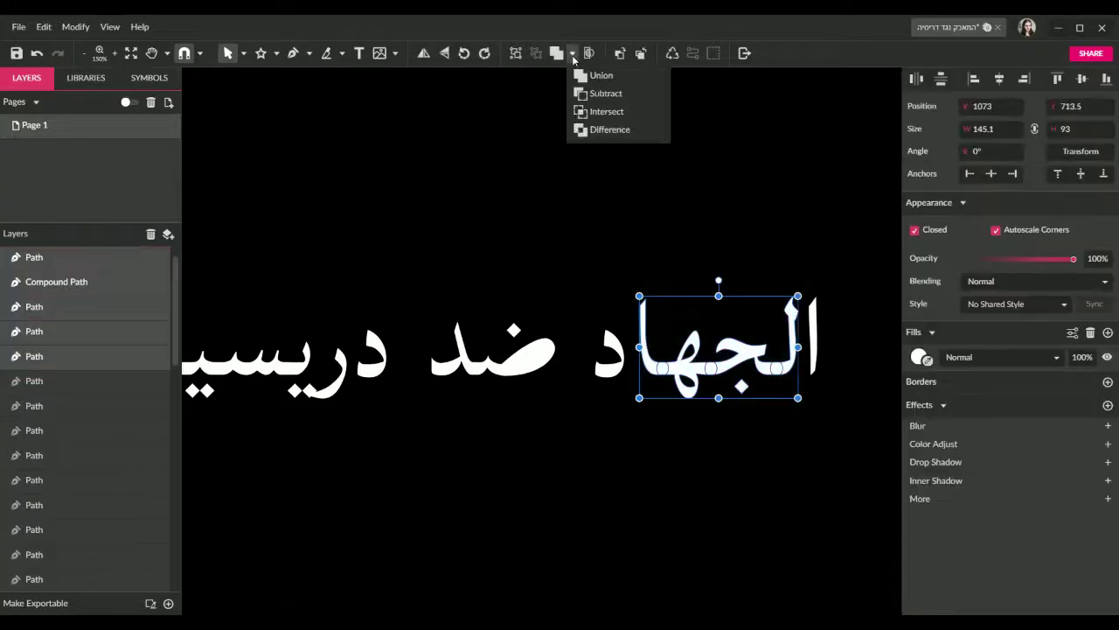
pyautogui.click(602, 76)
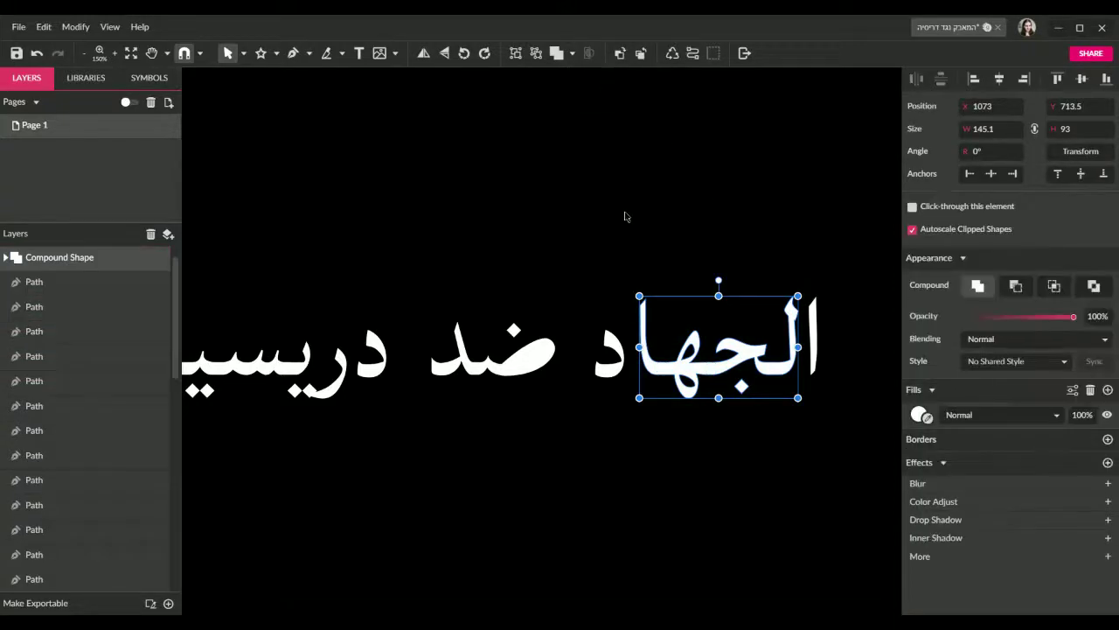
pyautogui.click(523, 436)
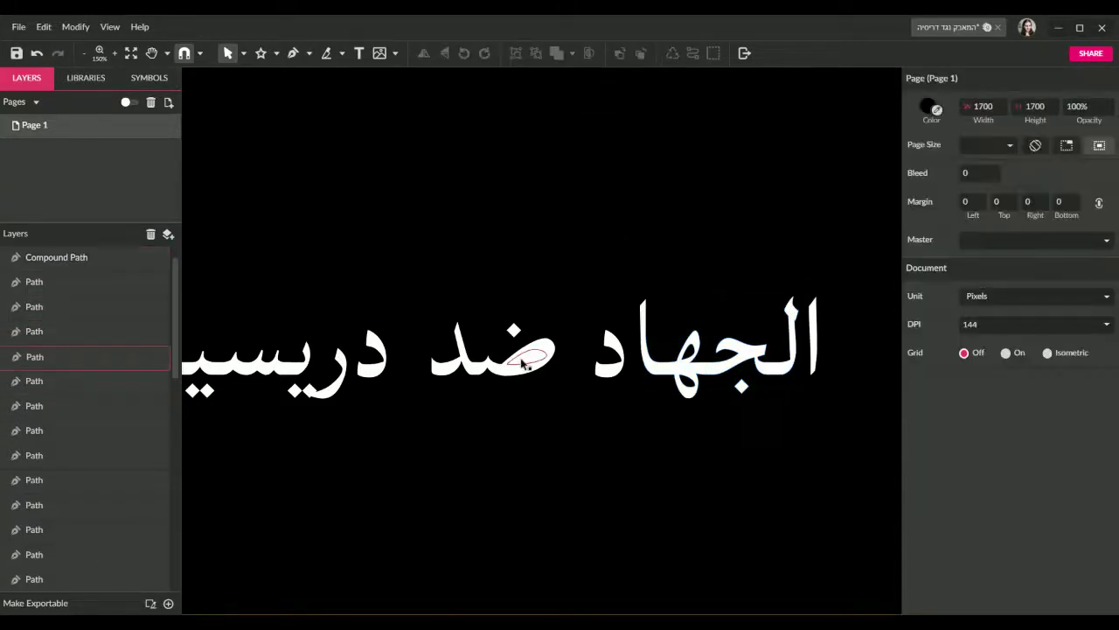
# Step: Combine the two ض pieces with Subtract, then Union
pyautogui.click(514, 365)
pyautogui.keyDown('shift'); pyautogui.click(472, 358); pyautogui.keyUp('shift')
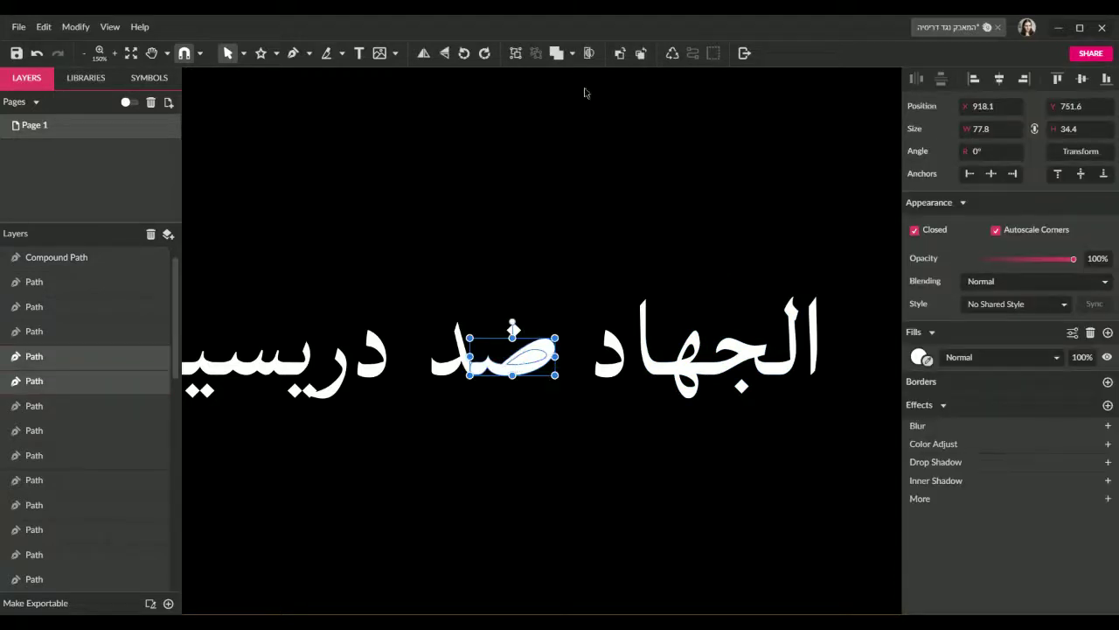
pyautogui.click(573, 53)
pyautogui.click(603, 93)
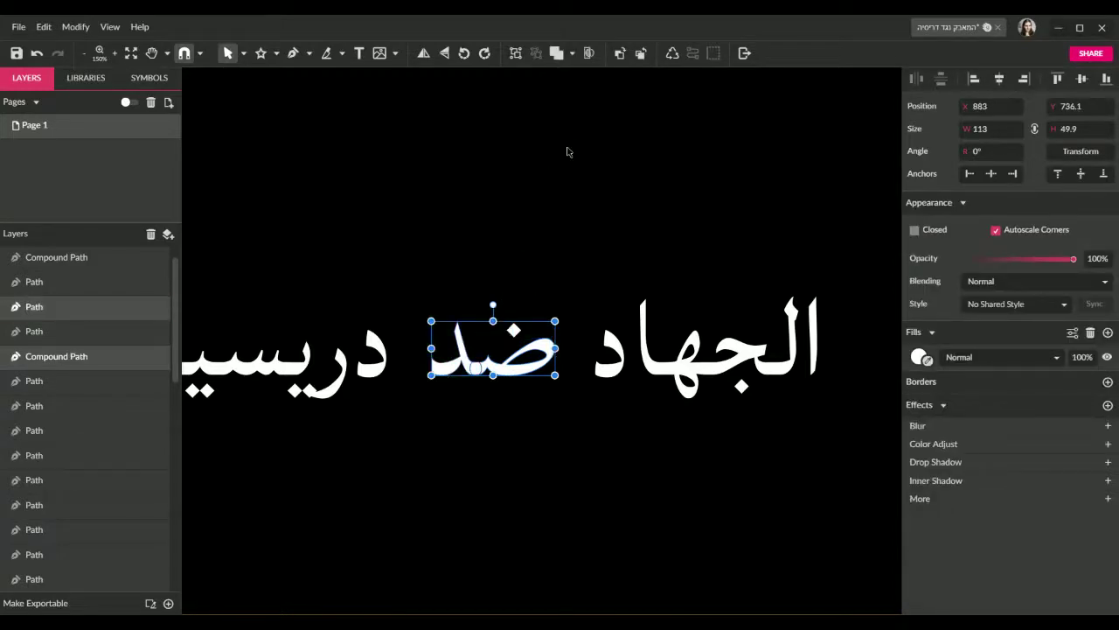
pyautogui.click(572, 54)
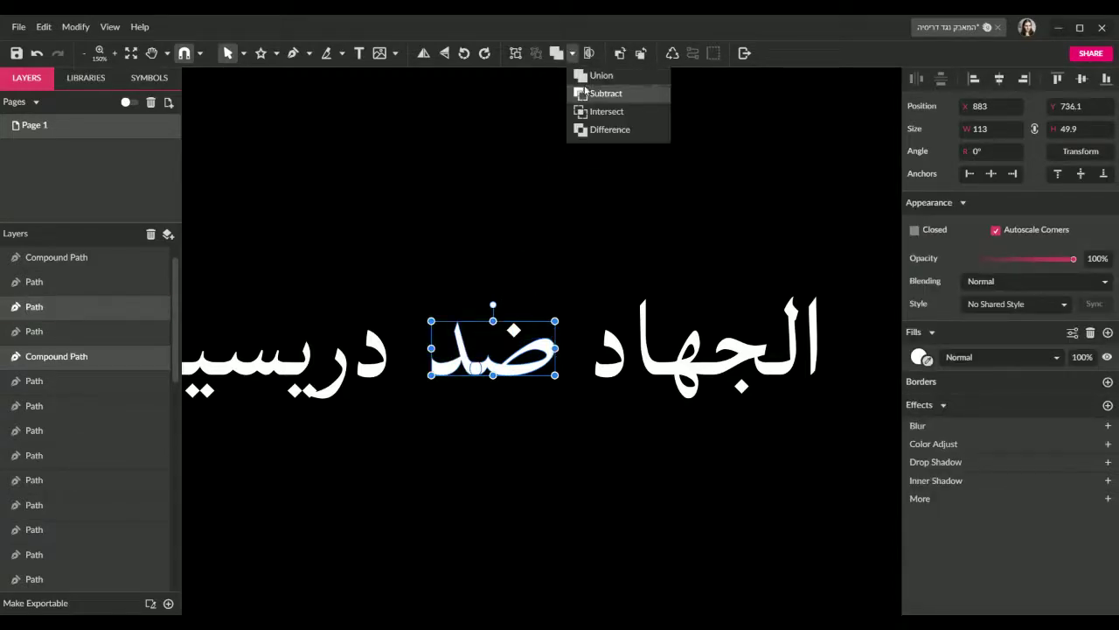
pyautogui.click(588, 73)
pyautogui.click(500, 387)
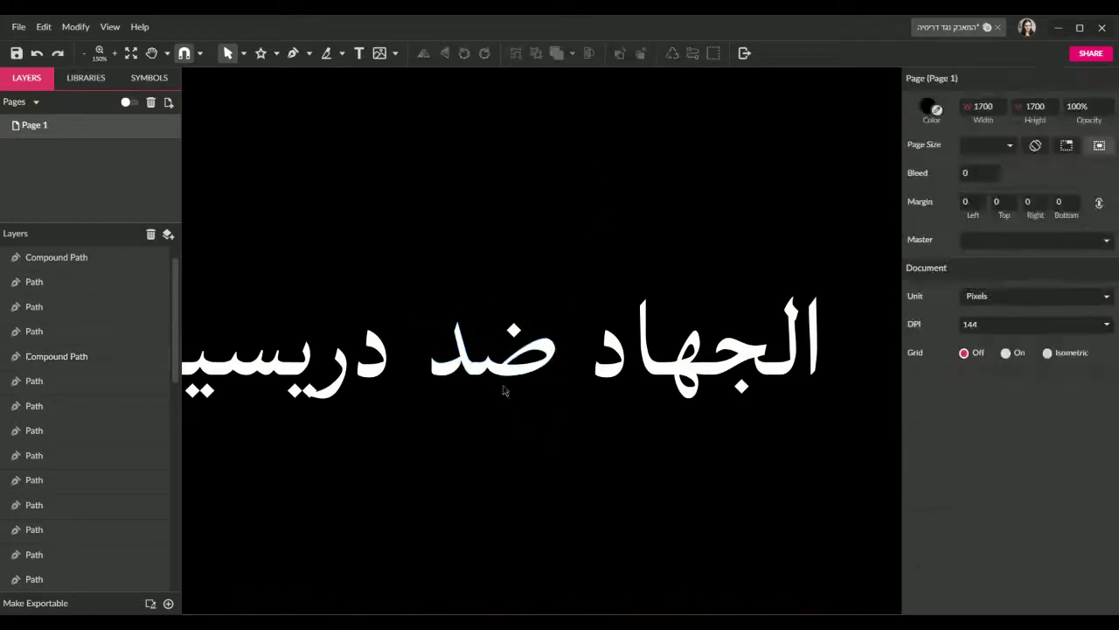
pyautogui.click(511, 374)
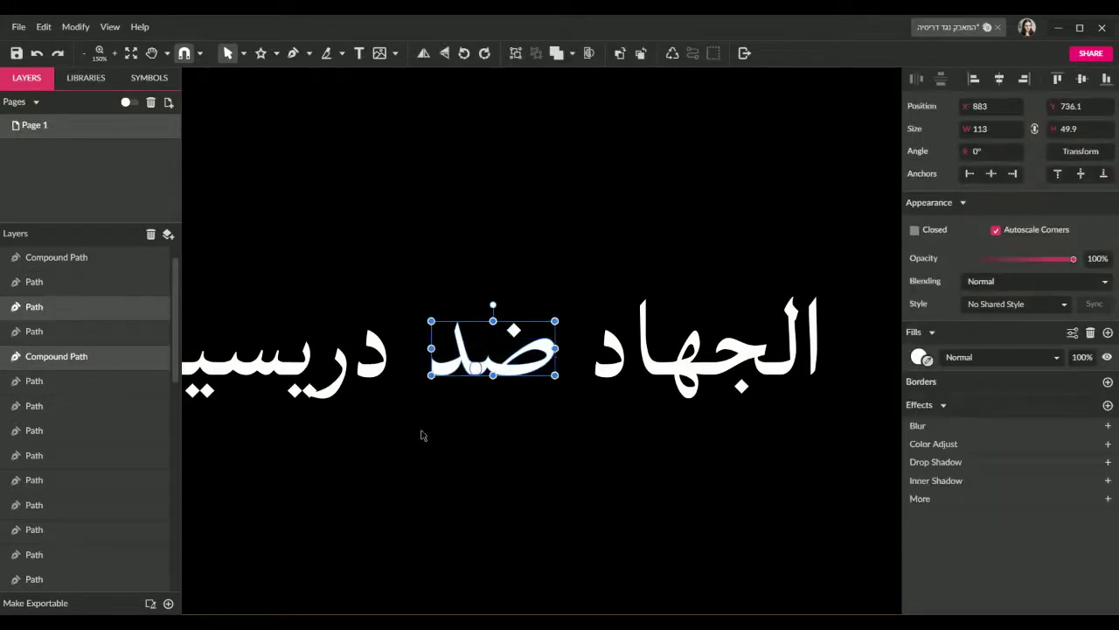
# Step: Reorder the ض compound path above its other piece, union them, and flatten to a compound path
pyautogui.click(88, 332)
pyautogui.moveTo(66, 357); pyautogui.dragTo(79, 332)
pyautogui.keyDown('shift'); pyautogui.click(96, 306); pyautogui.keyUp('shift')
pyautogui.click(582, 56)
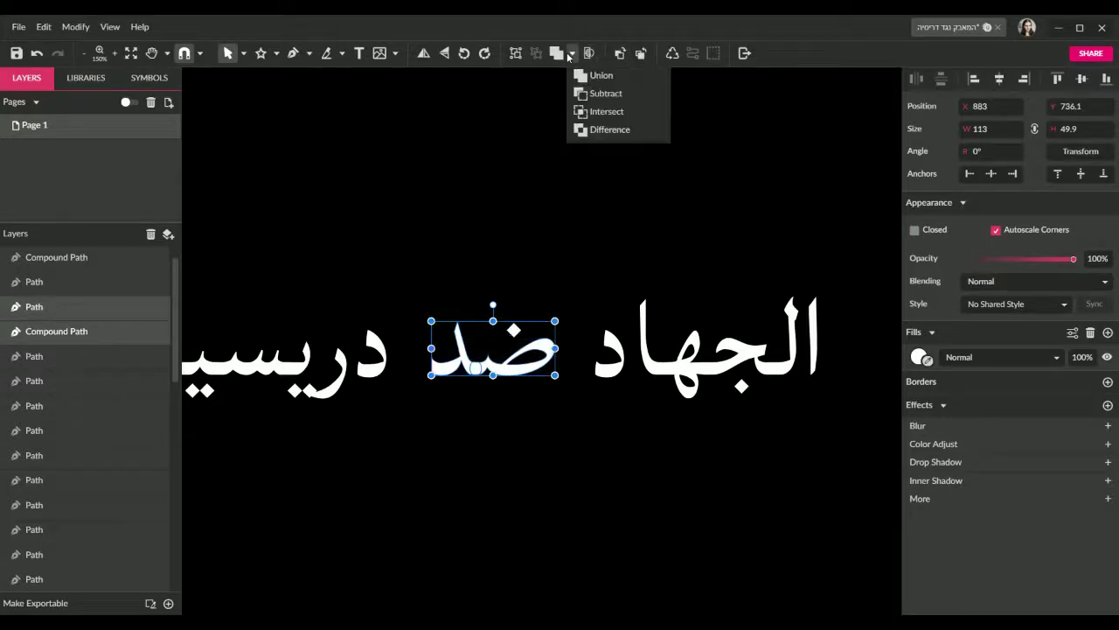
pyautogui.click(602, 76)
pyautogui.hotkey('ctrl', 'z')
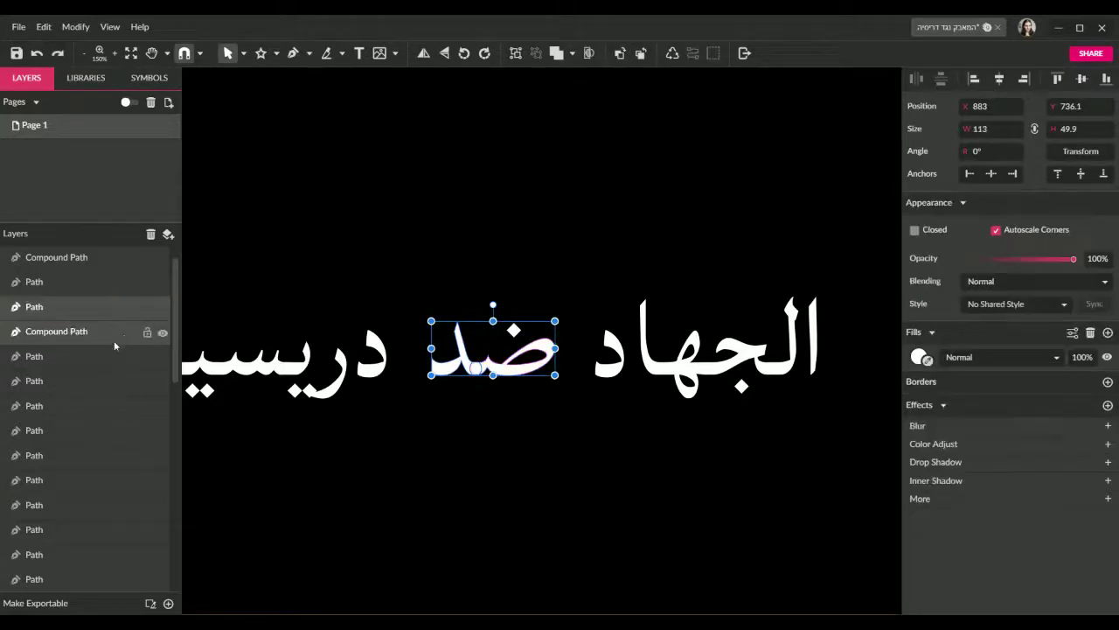
pyautogui.press('Escape')
pyautogui.click(509, 359)
pyautogui.moveTo(89, 331); pyautogui.dragTo(82, 307)
pyautogui.keyDown('shift'); pyautogui.click(75, 330); pyautogui.keyUp('shift')
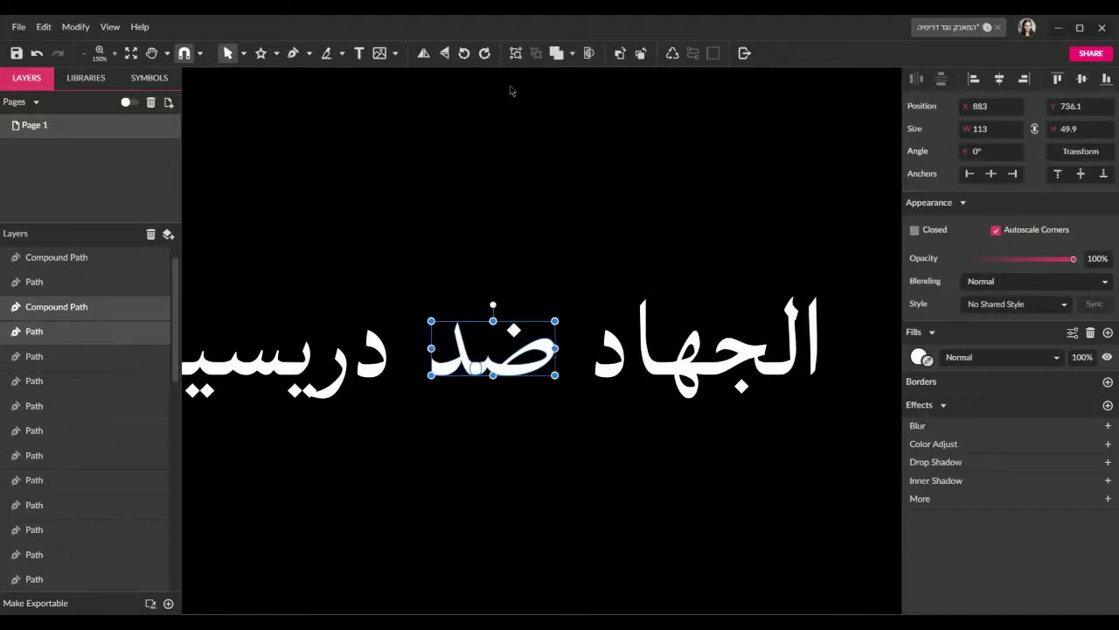
pyautogui.click(572, 54)
pyautogui.click(588, 77)
pyautogui.hotkey('ctrl', 'shift', 'p')
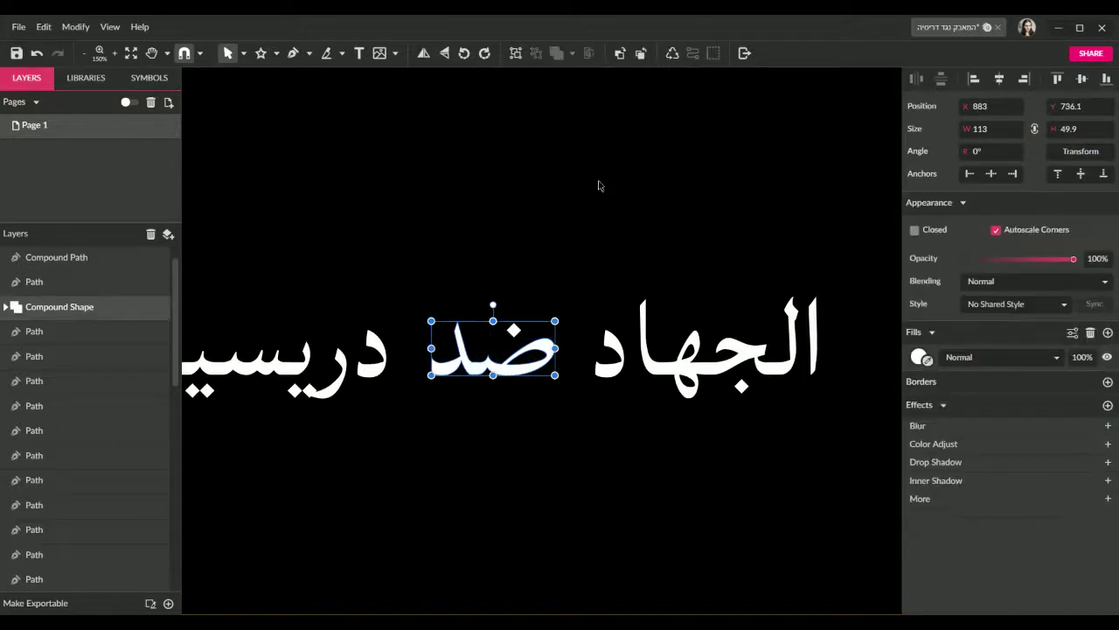
# Step: Union the ض shape again, flatten it with Ctrl+Shift+P, and reselect the word الجهاد
pyautogui.click(602, 208)
pyautogui.click(463, 366)
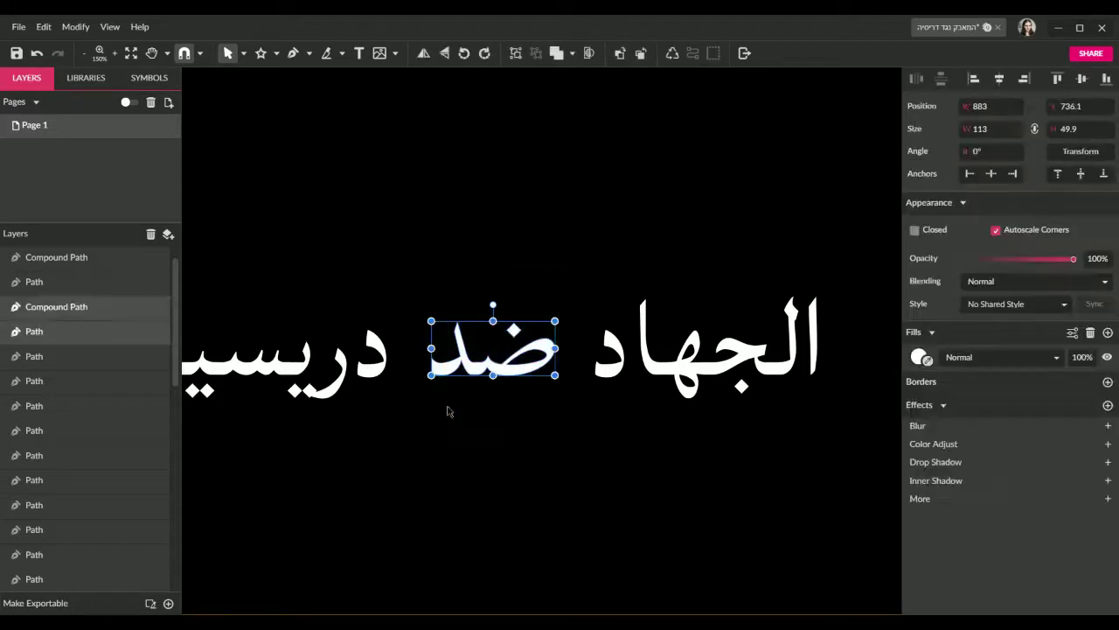
pyautogui.click(572, 53)
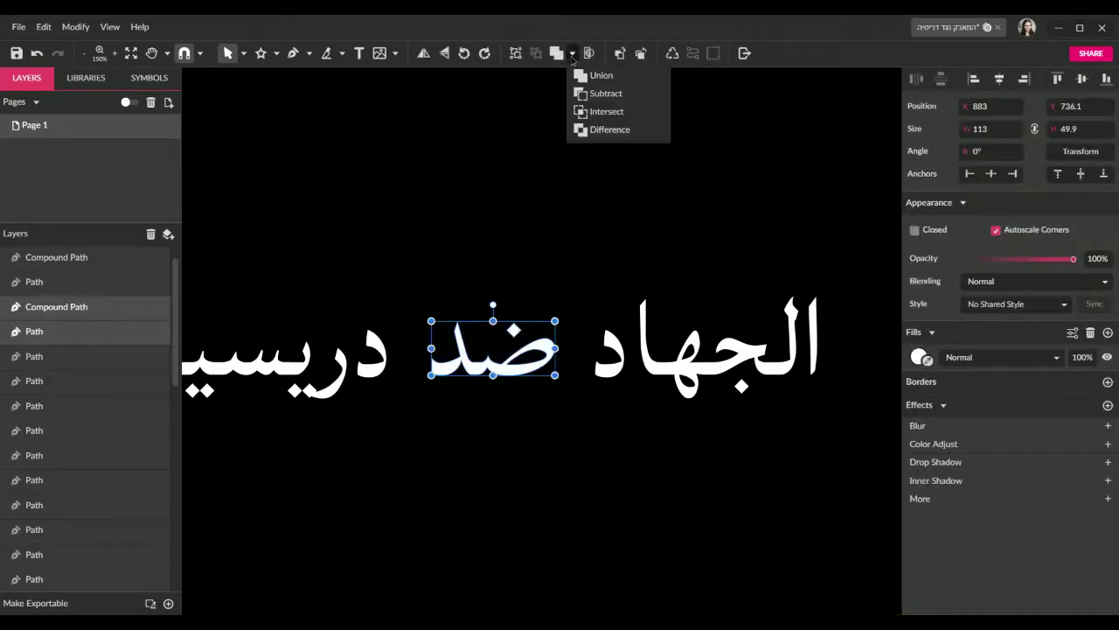
pyautogui.click(585, 77)
pyautogui.hotkey('ctrl', 'shift', 'p')
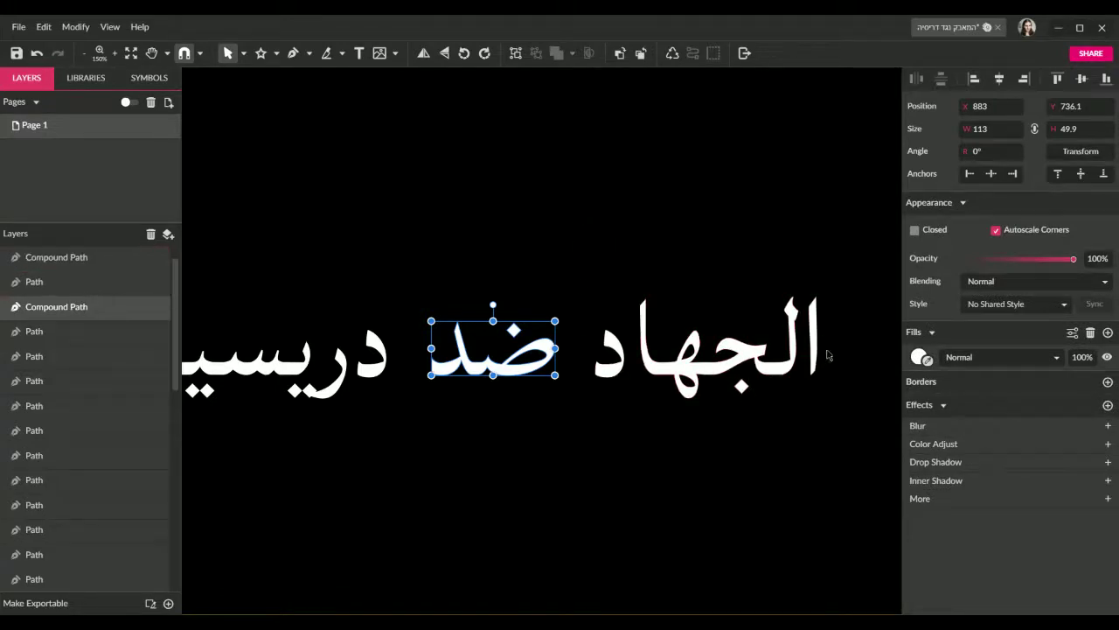
pyautogui.click(844, 443)
pyautogui.moveTo(844, 443); pyautogui.dragTo(601, 255)
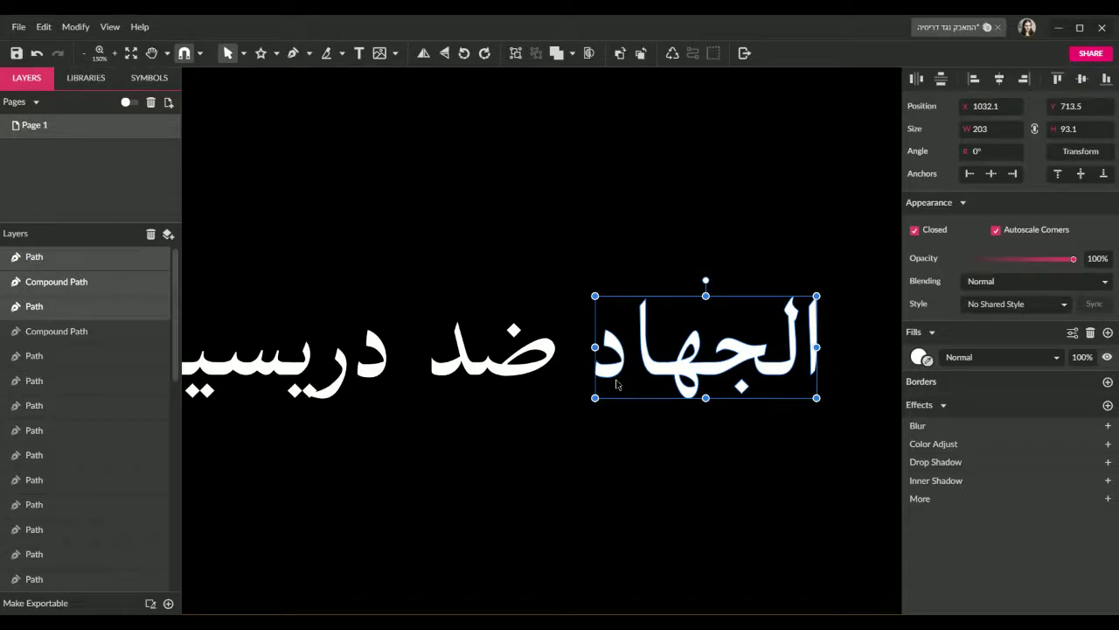
pyautogui.click(643, 438)
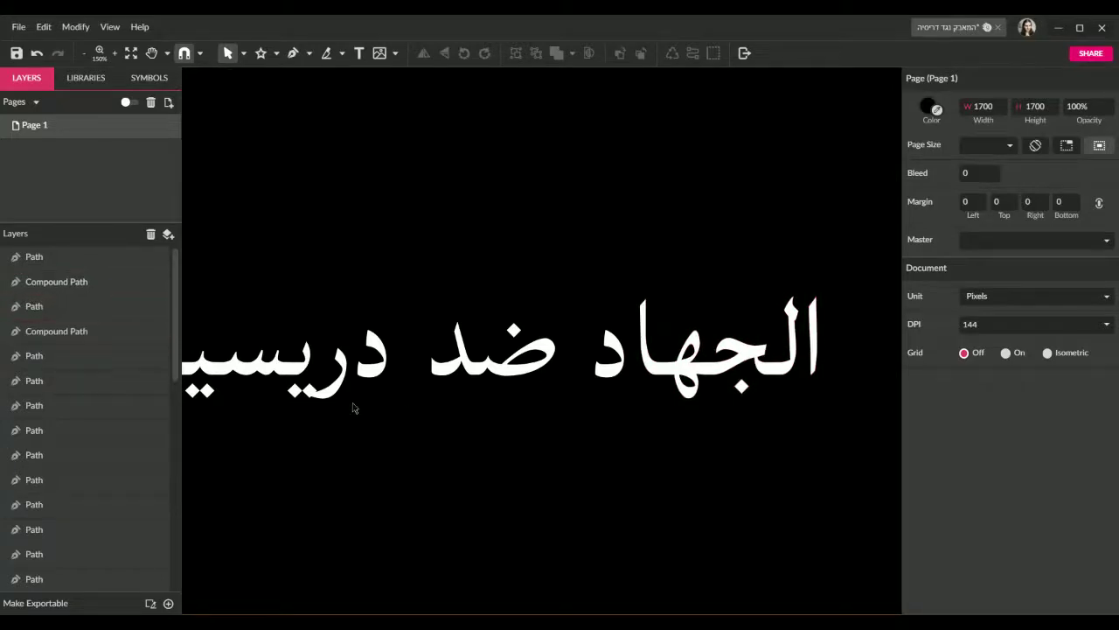
# Step: Move ر below the word, then combine the ة letter's dot and body into a compound path
pyautogui.hscroll(-5, 531, 392)
pyautogui.scroll(-2, 531, 392)
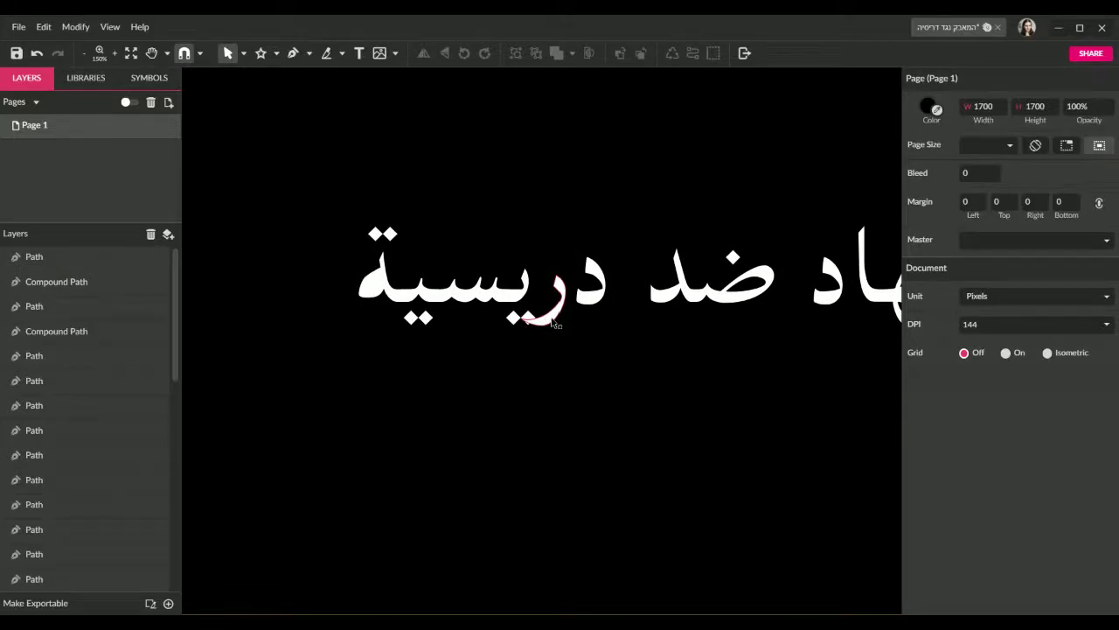
pyautogui.moveTo(554, 324); pyautogui.dragTo(568, 395)
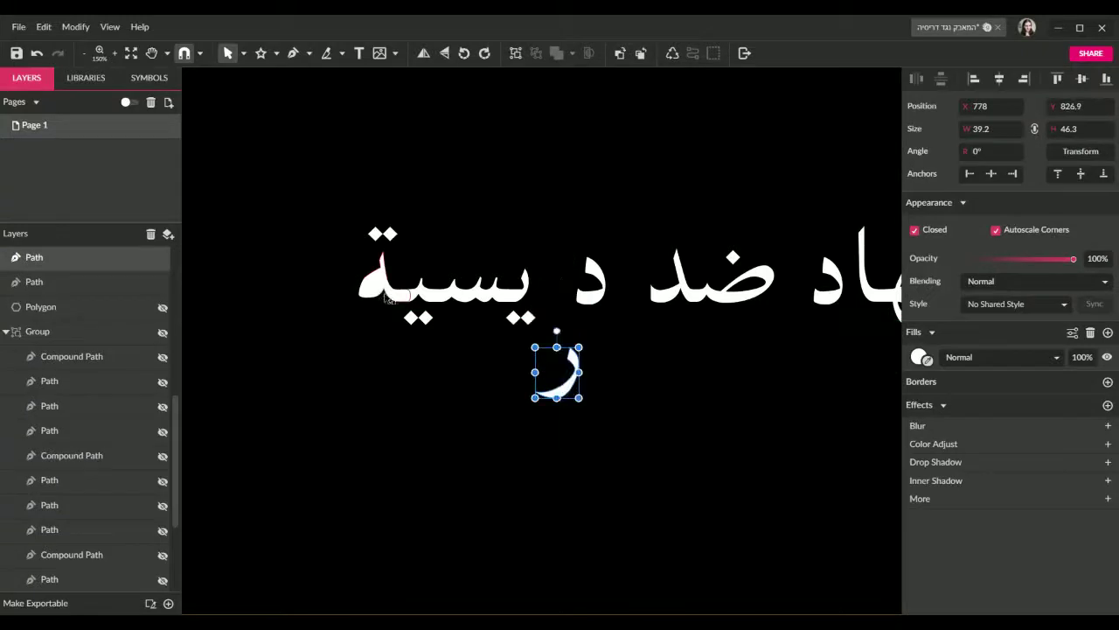
pyautogui.click(374, 278)
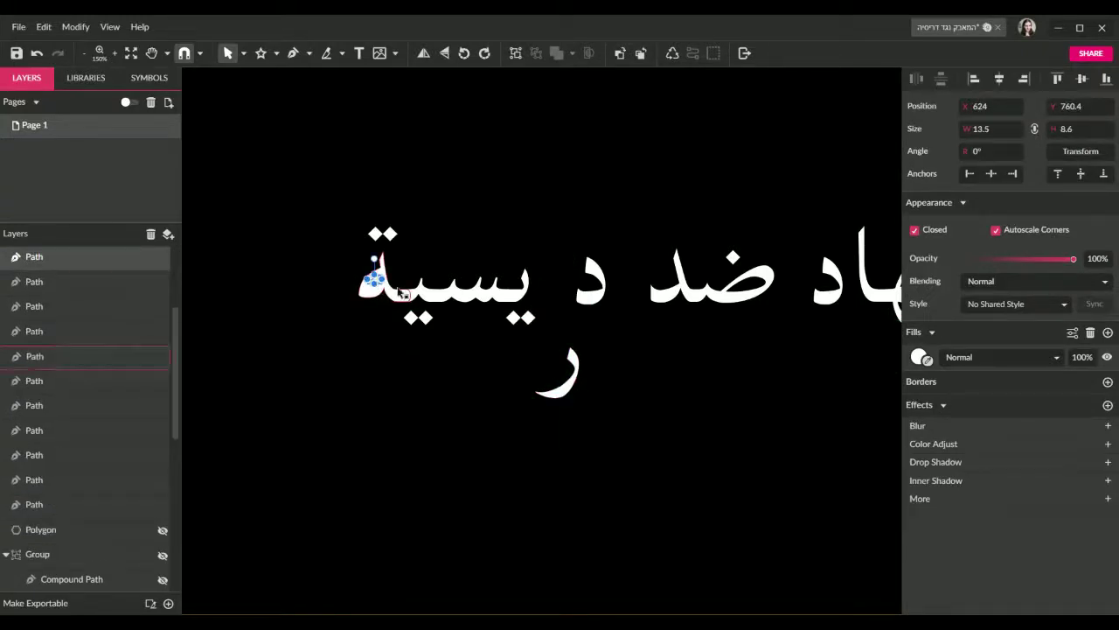
pyautogui.keyDown('shift'); pyautogui.click(404, 294); pyautogui.keyUp('shift')
pyautogui.click(574, 54)
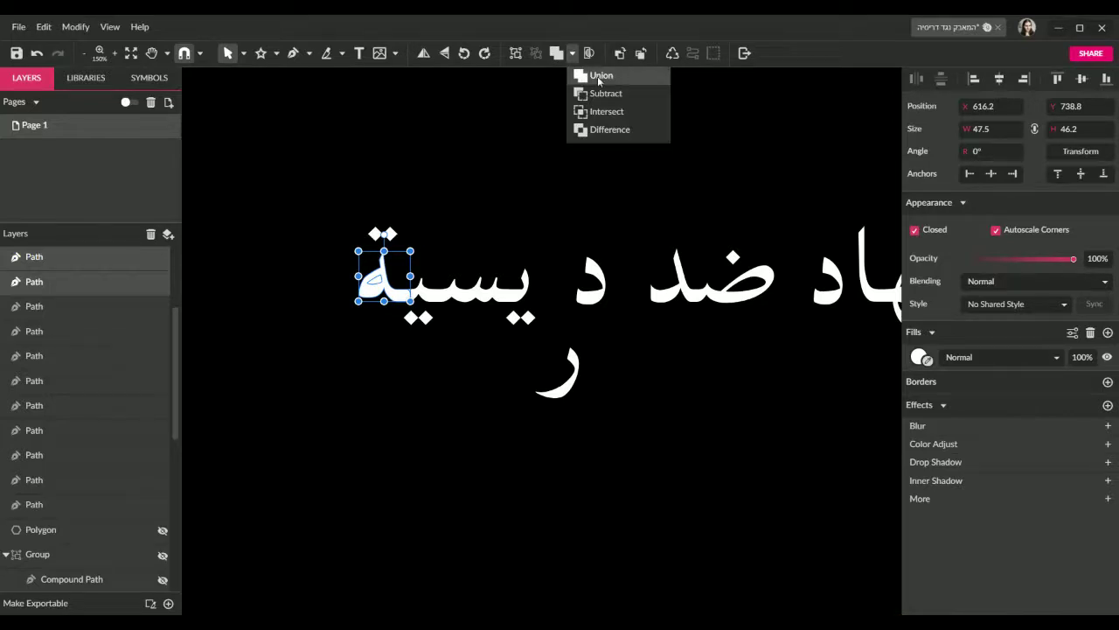
pyautogui.click(598, 76)
pyautogui.hotkey('ctrl', 'z')
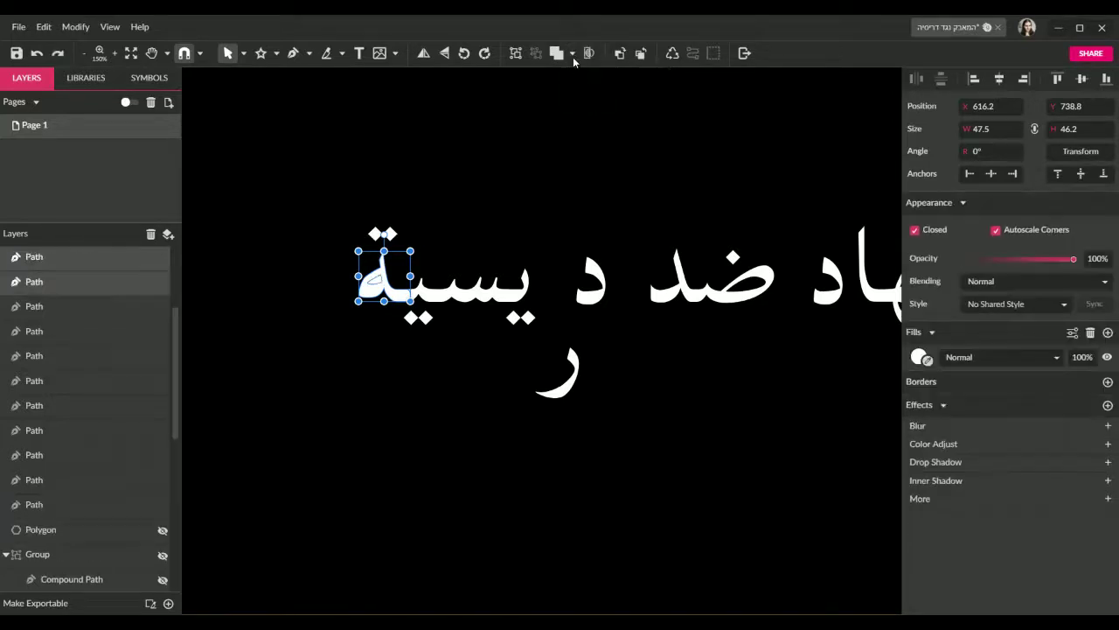
pyautogui.click(574, 53)
pyautogui.click(595, 93)
pyautogui.hotkey('ctrl', 'shift', 'p')
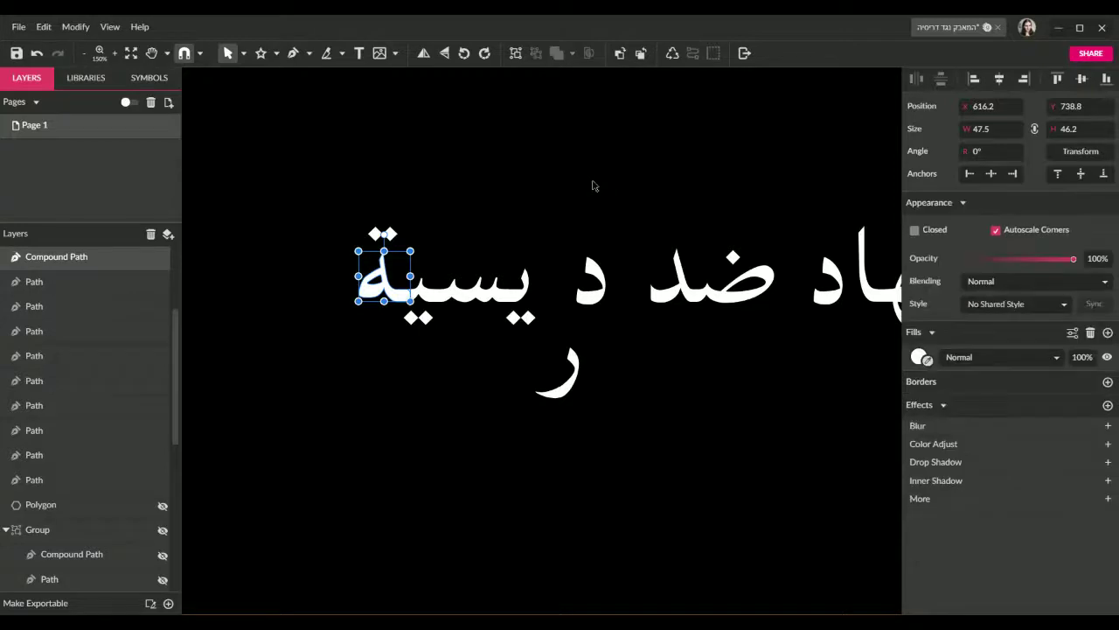
# Step: Select the last word's letter pieces and move the ة path lower in the stacking order
pyautogui.click(490, 297)
pyautogui.click(522, 298)
pyautogui.keyDown('shift'); pyautogui.click(492, 300); pyautogui.keyUp('shift')
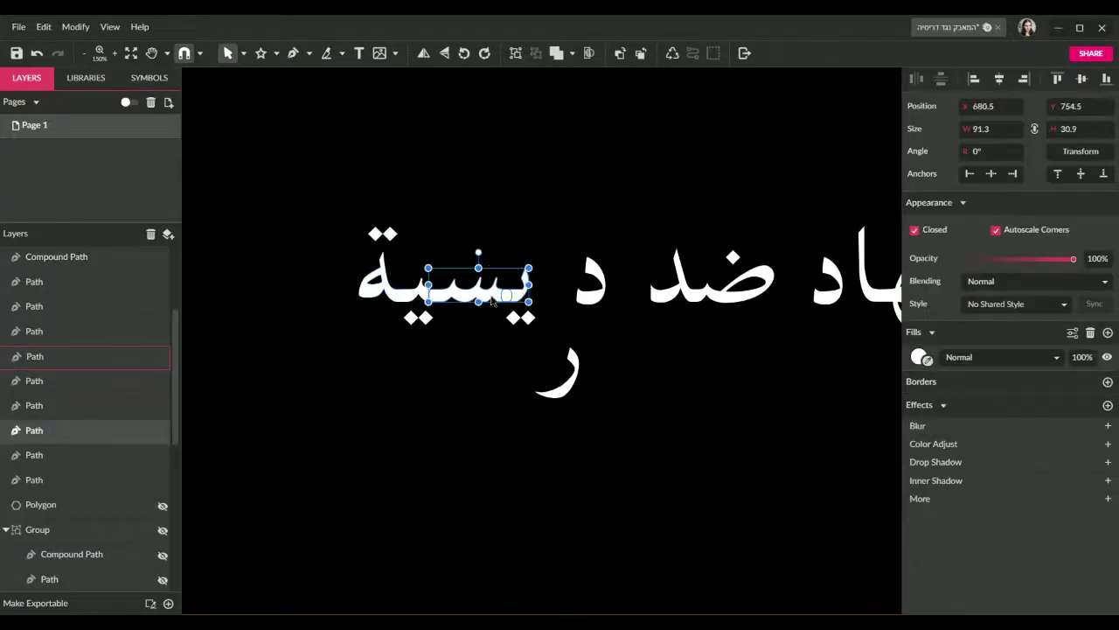
pyautogui.keyDown('shift'); pyautogui.click(418, 299); pyautogui.keyUp('shift')
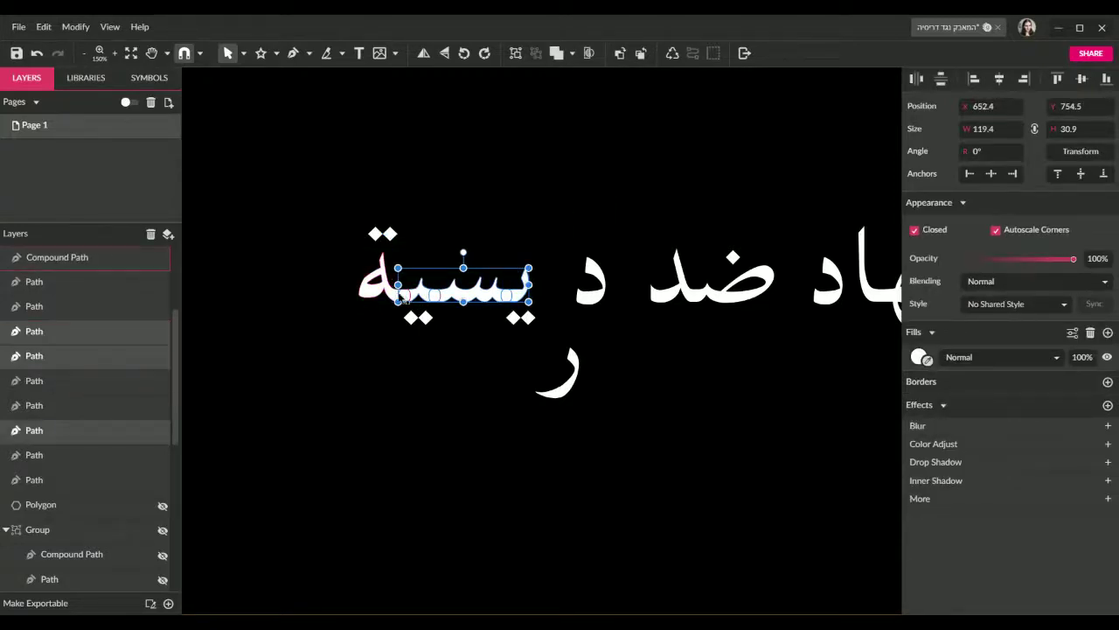
pyautogui.keyDown('shift'); pyautogui.click(366, 297); pyautogui.keyUp('shift')
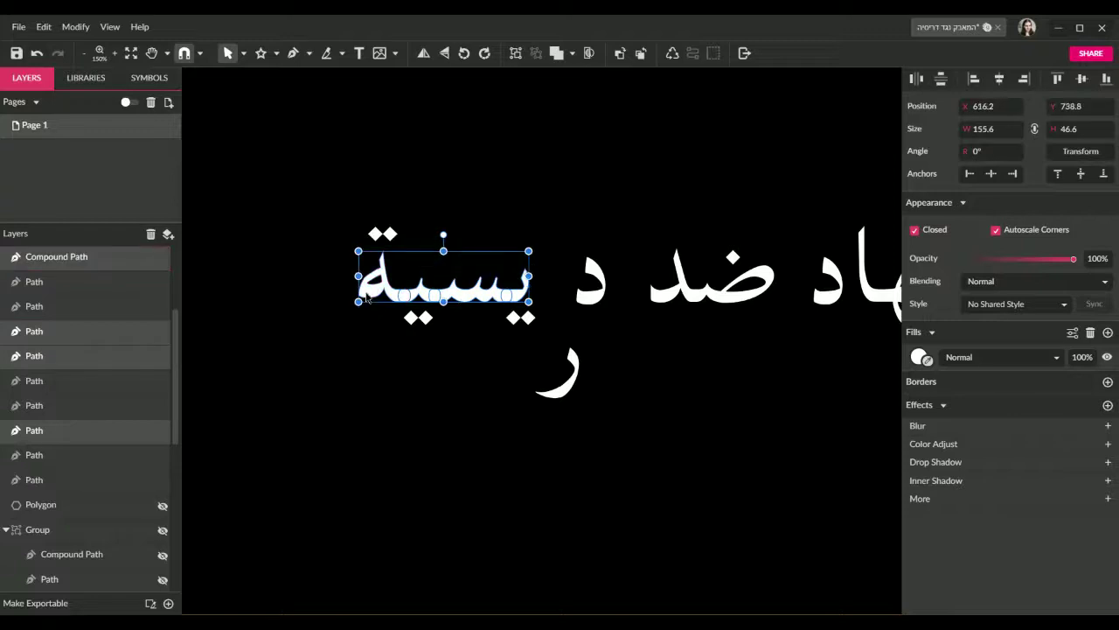
pyautogui.click(70, 258)
pyautogui.moveTo(70, 258); pyautogui.dragTo(76, 319)
# Step: Unite the letter pieces of يسية with the ة one at a time, converting each result to a path
pyautogui.click(510, 297)
pyautogui.keyDown('shift'); pyautogui.click(523, 287); pyautogui.keyUp('shift')
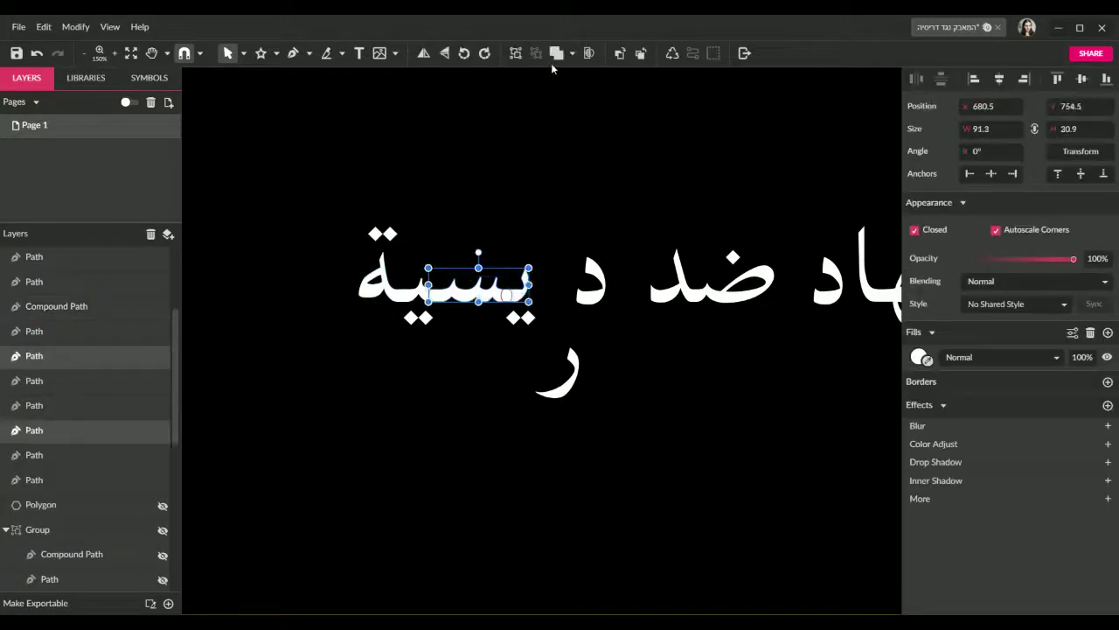
pyautogui.click(571, 54)
pyautogui.click(591, 77)
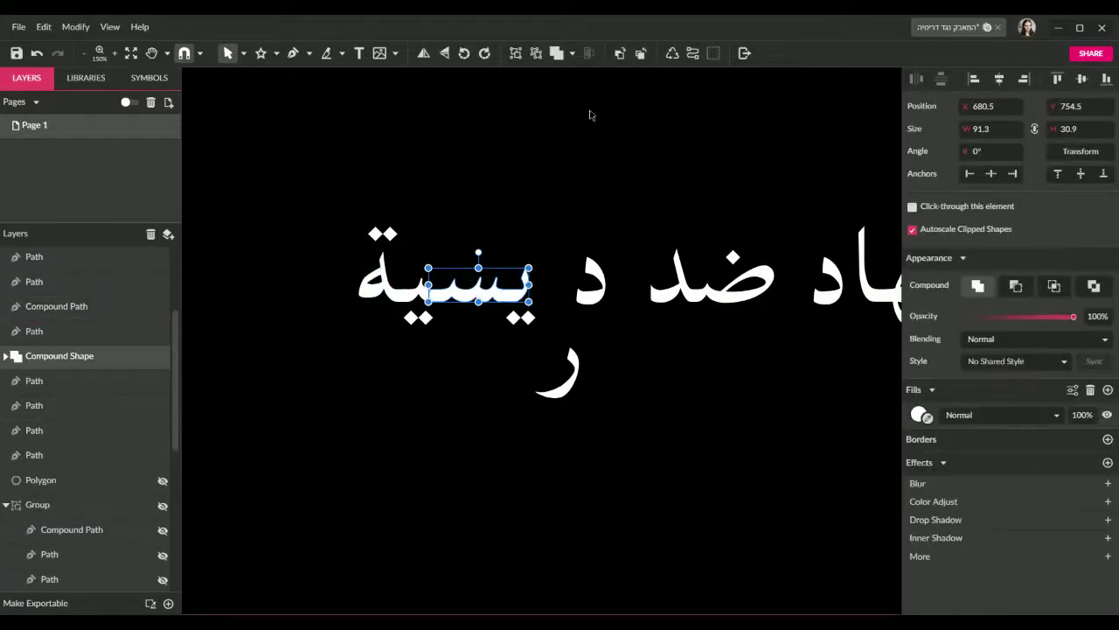
pyautogui.hotkey('ctrl', 'shift', 'p')
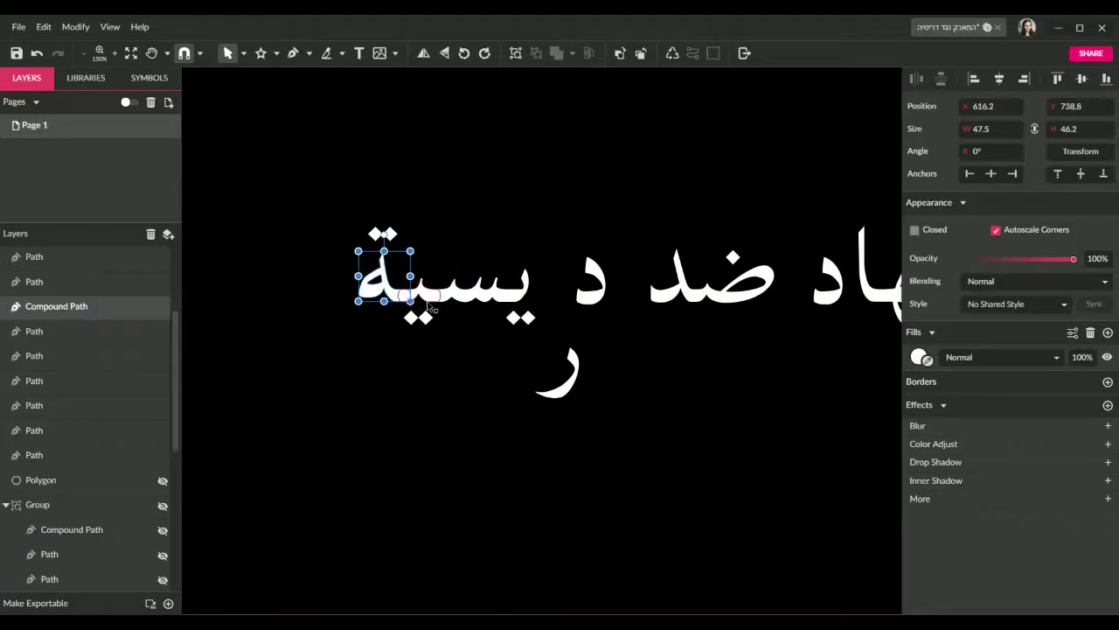
pyautogui.keyDown('shift'); pyautogui.click(409, 295); pyautogui.keyUp('shift')
pyautogui.click(572, 53)
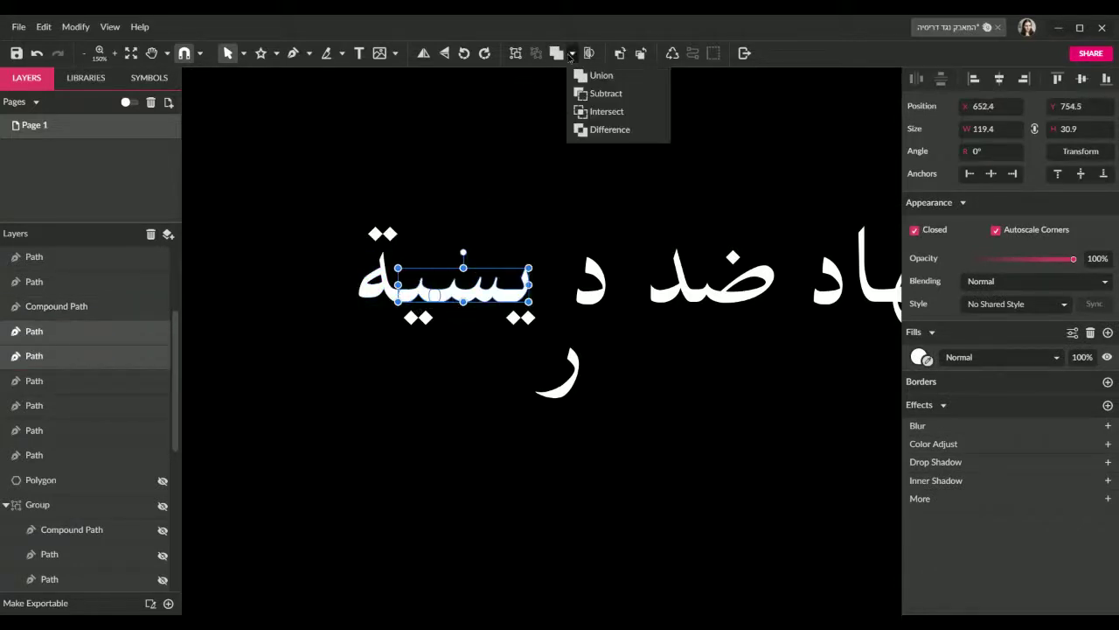
pyautogui.click(588, 76)
pyautogui.hotkey('ctrl', 'shift', 'p')
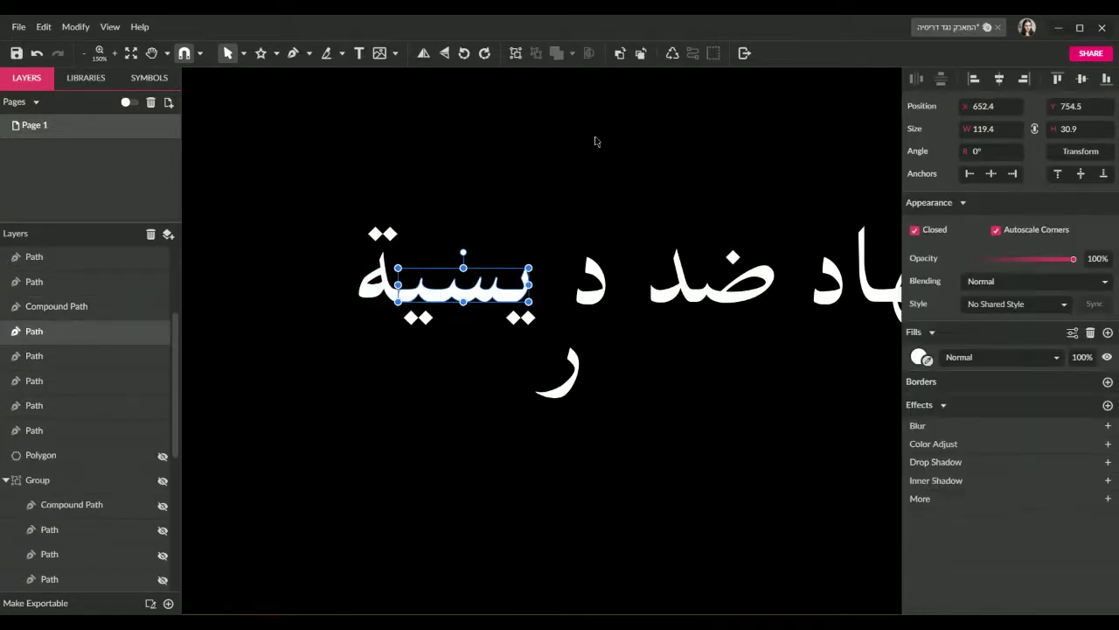
pyautogui.keyDown('shift'); pyautogui.click(382, 293); pyautogui.keyUp('shift')
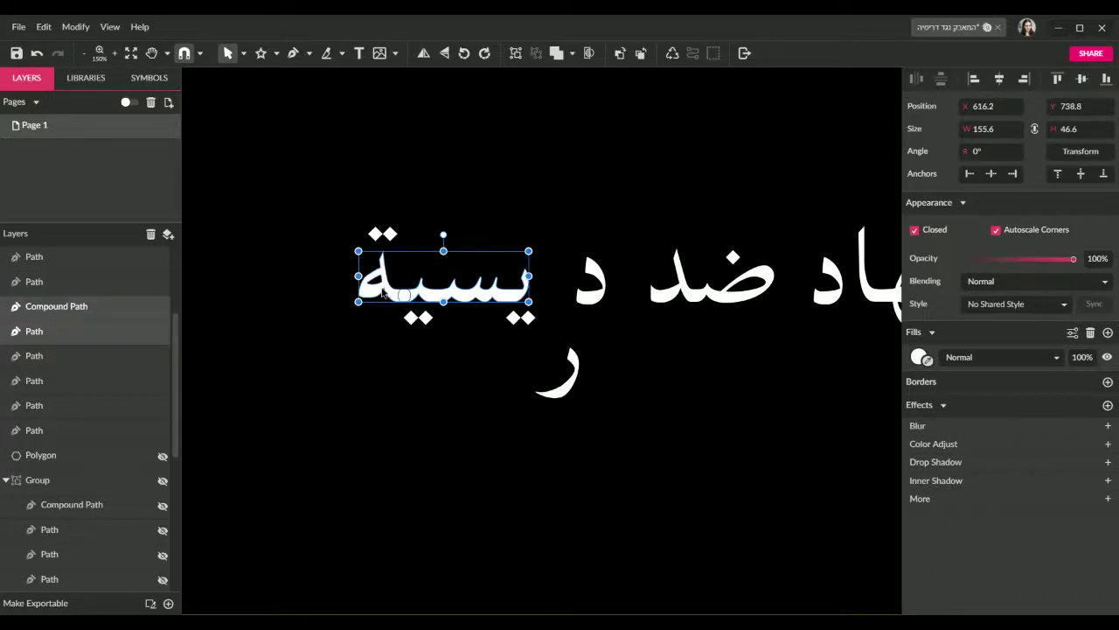
pyautogui.click(572, 54)
pyautogui.click(590, 76)
pyautogui.hotkey('ctrl', 'shift', 'p')
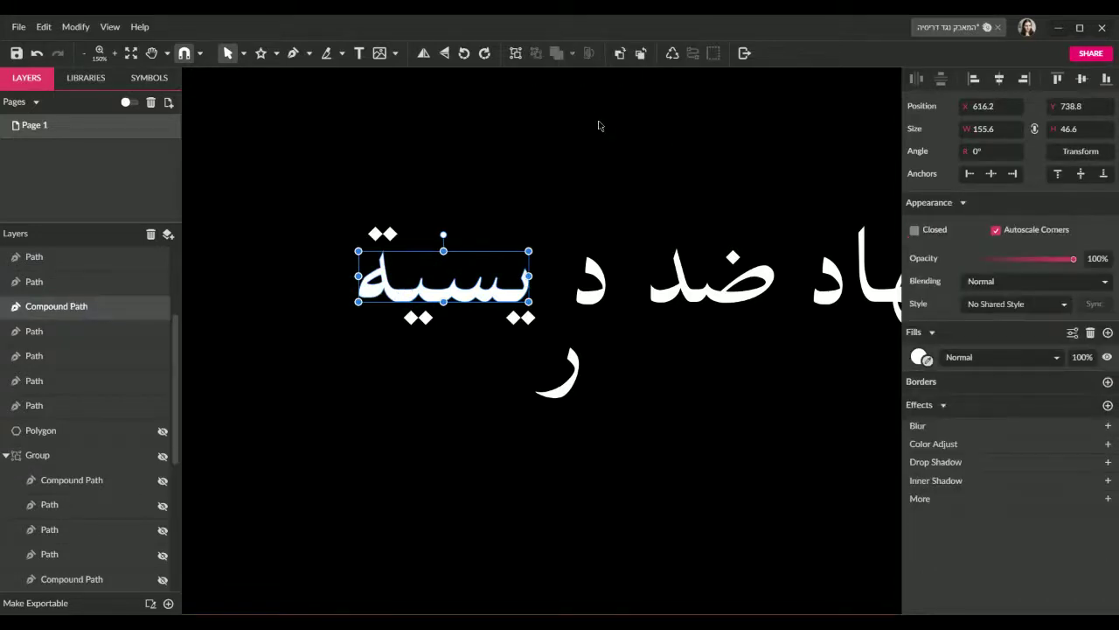
# Step: Unite every piece of the word يسية into a single compound path
pyautogui.click(349, 348)
pyautogui.moveTo(333, 344); pyautogui.dragTo(537, 190)
pyautogui.click(573, 54)
pyautogui.click(595, 77)
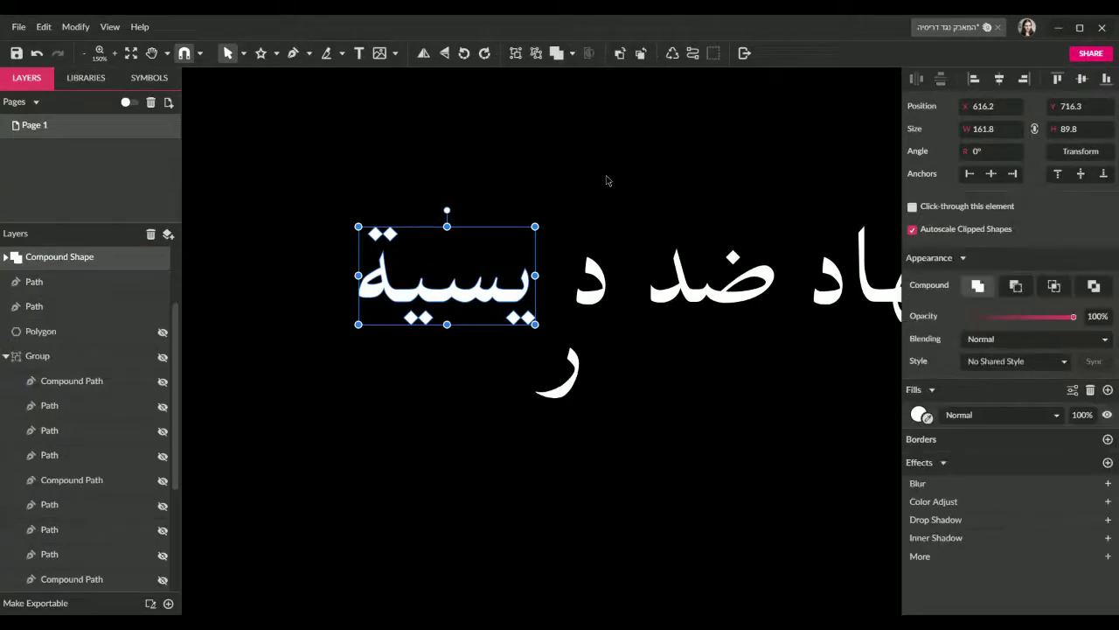
pyautogui.hotkey('ctrl', 'shift', 'p')
# Step: Nudge the loose piece next to ضد and raise ر back onto the text line
pyautogui.hotkey('ctrl', '-')
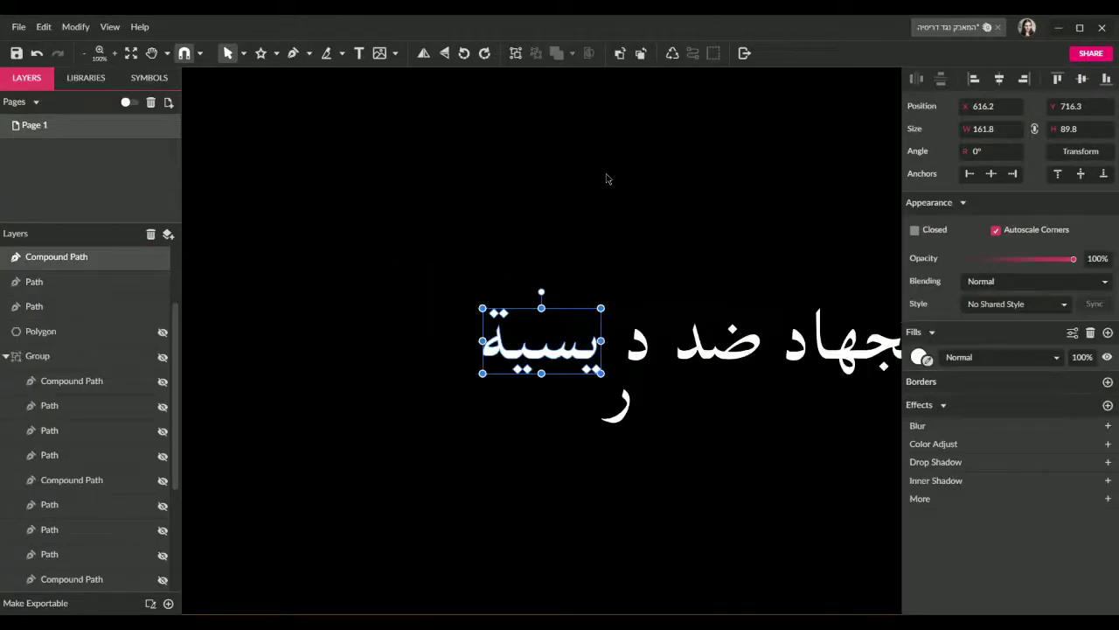
pyautogui.hscroll(3, 647, 299)
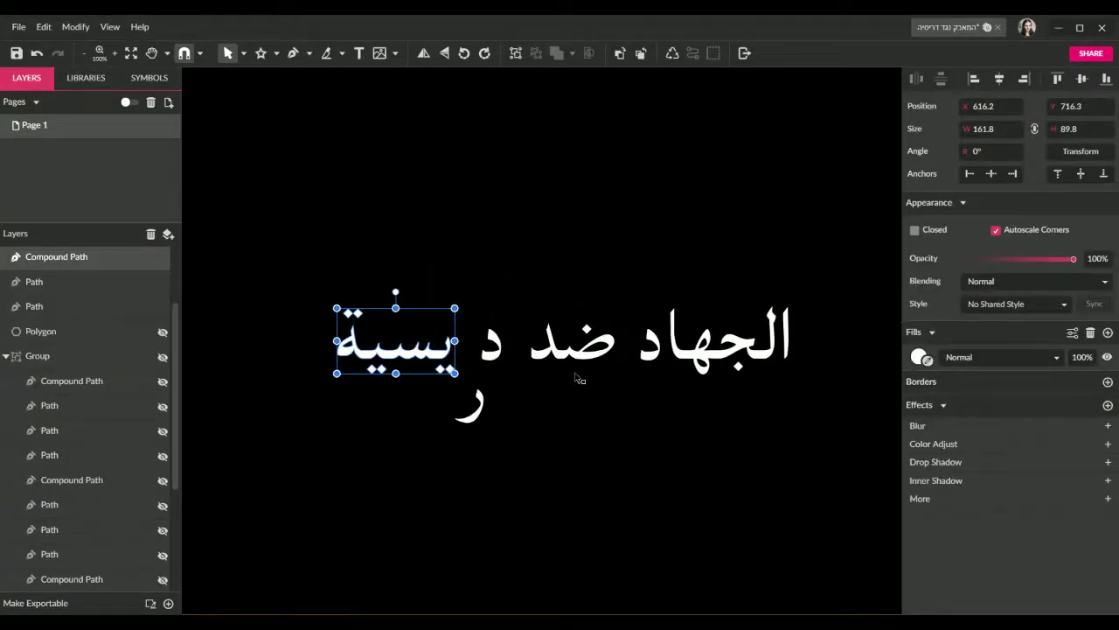
pyautogui.click(498, 358)
pyautogui.hotkey('shift', 'Right')
pyautogui.hotkey('shift', 'Right')
pyautogui.hotkey('shift', 'Right')
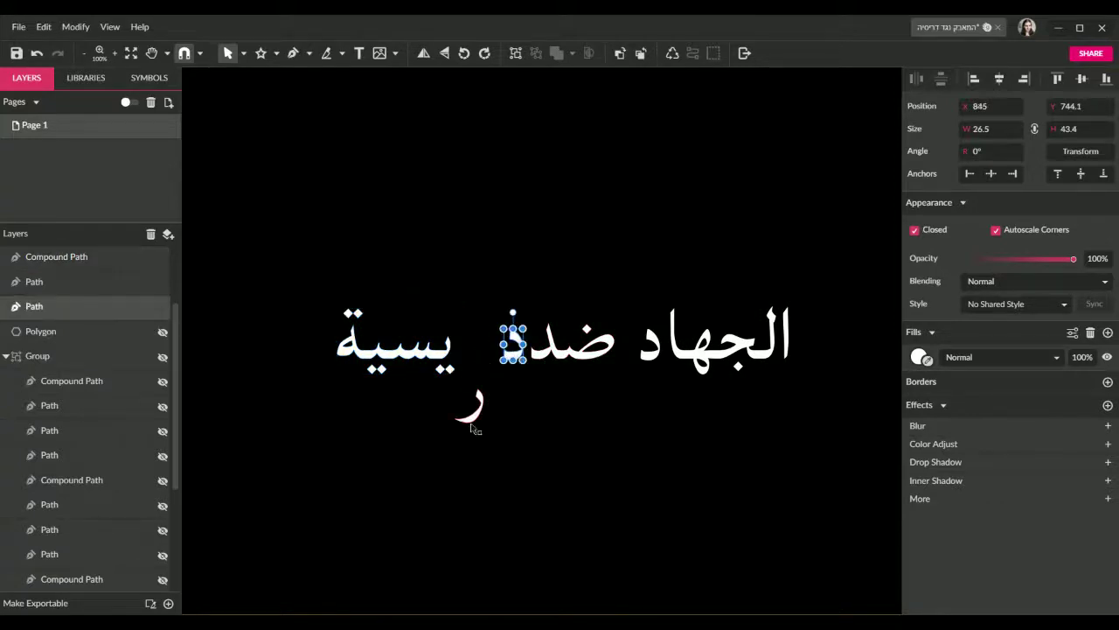
pyautogui.click(472, 420)
pyautogui.hotkey('shift', 'Up')
pyautogui.hotkey('shift', 'Up')
pyautogui.hotkey('shift', 'Up')
pyautogui.hotkey('shift', 'Up')
pyautogui.hotkey('shift', 'Up')
pyautogui.hotkey('shift', 'Up')
pyautogui.hotkey('shift', 'Up')
pyautogui.hotkey('shift', 'Up')
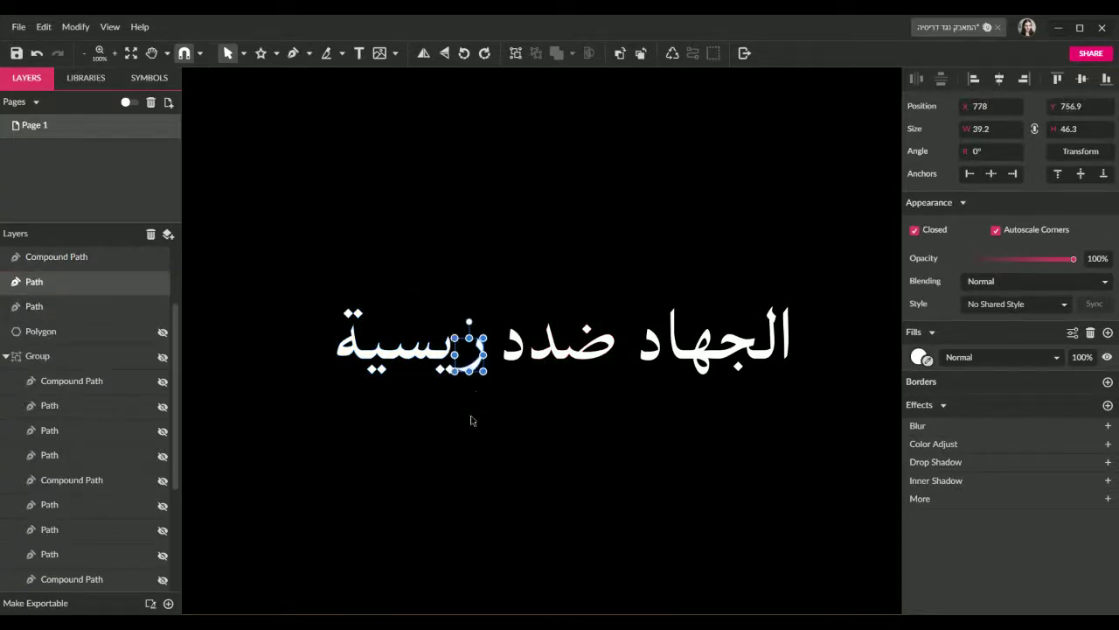
pyautogui.hotkey('shift', 'Up')
pyautogui.hotkey('shift', 'Up')
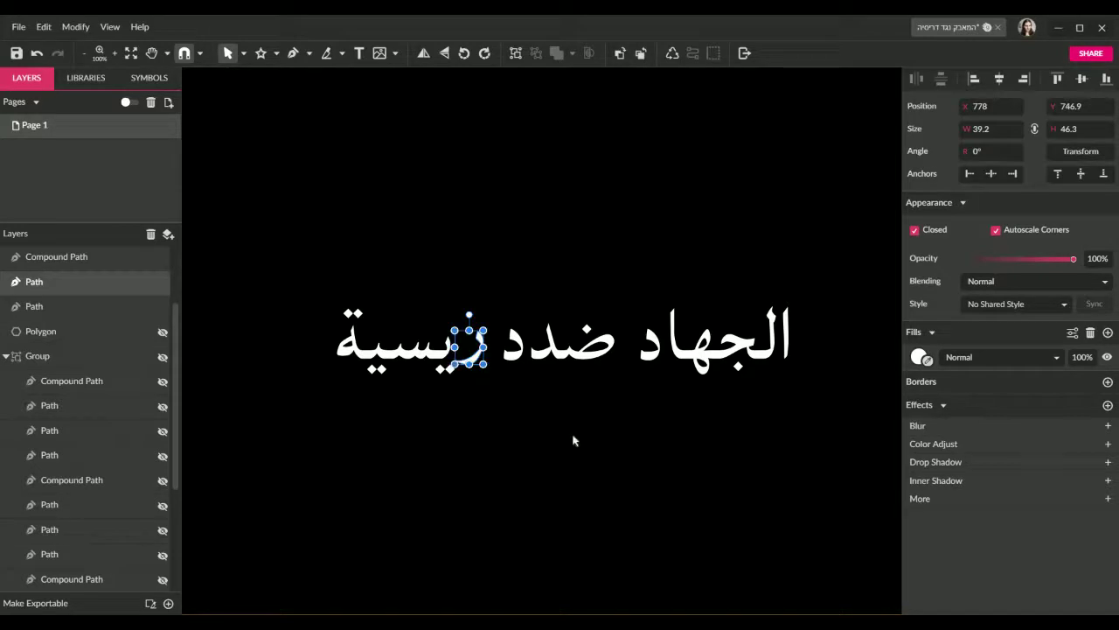
pyautogui.click(573, 440)
# Step: Group all the Arabic text paths and duplicate the group as a backup
pyautogui.moveTo(829, 247); pyautogui.dragTo(278, 449)
pyautogui.hotkey('ctrl', 'g')
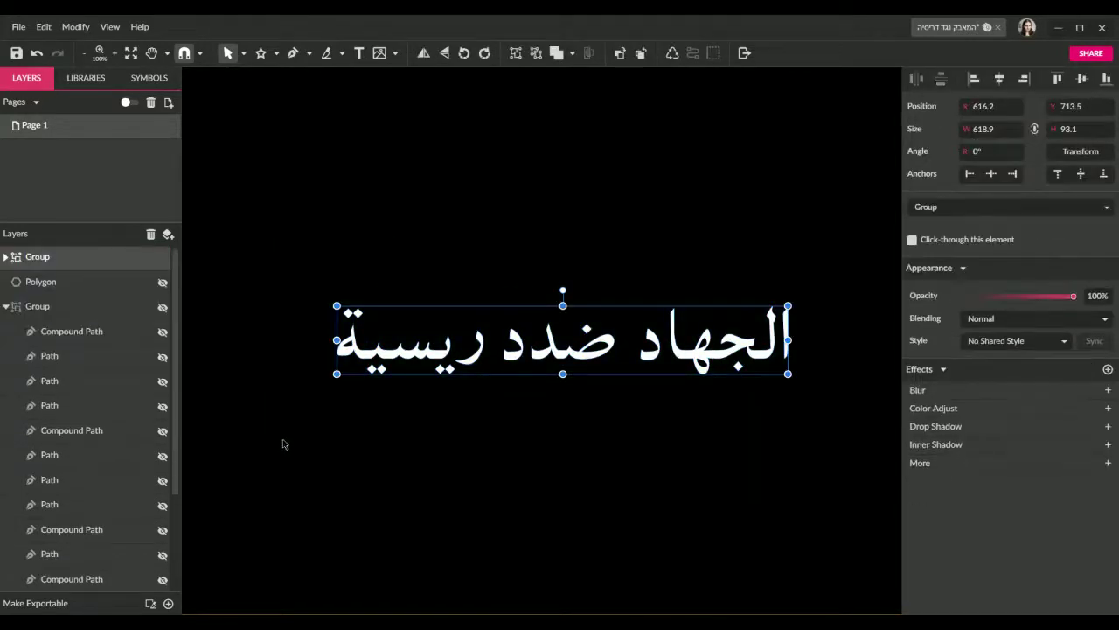
pyautogui.hotkey('ctrl', 'd')
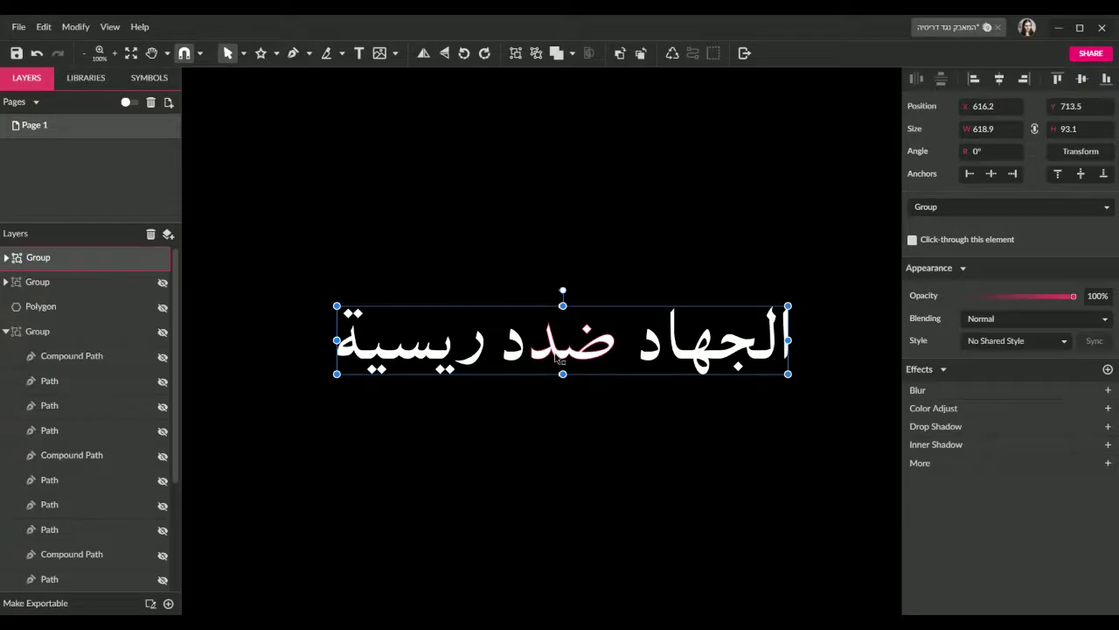
# Step: Ungroup the working copy and drag ضد down below the line
pyautogui.rightClick(556, 353)
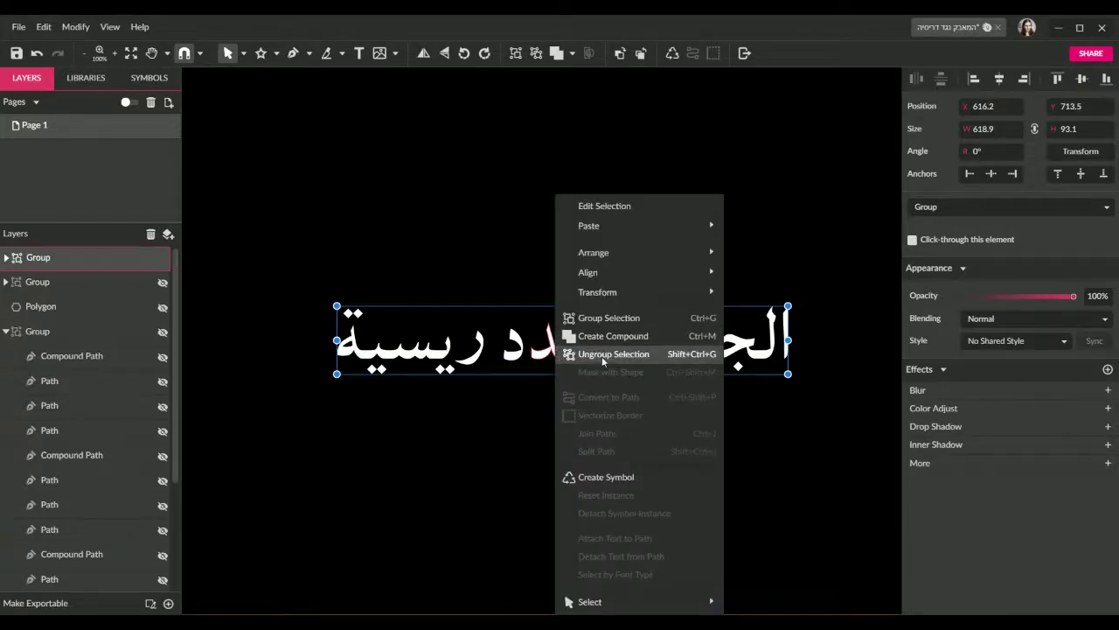
pyautogui.click(601, 354)
pyautogui.click(508, 454)
pyautogui.hotkey('ctrl', '+')
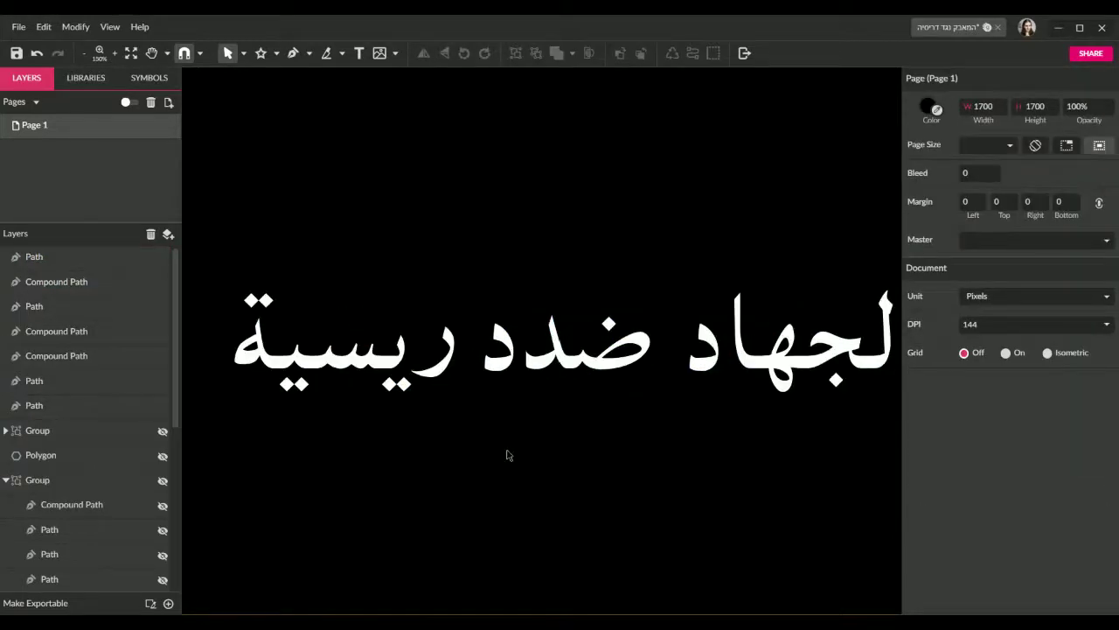
pyautogui.hscroll(2, 652, 411)
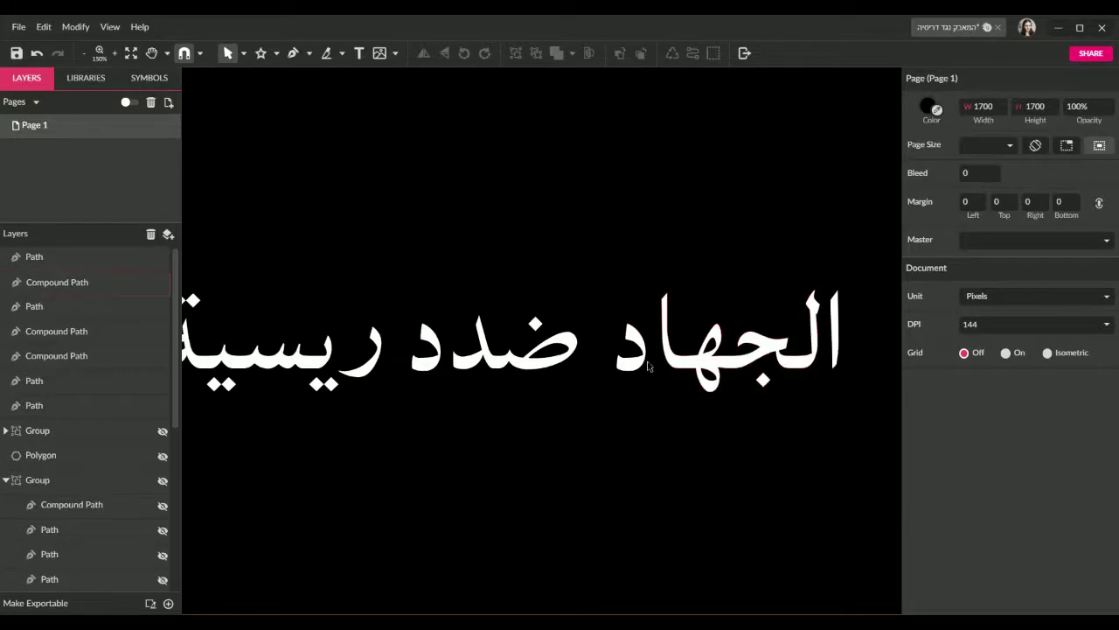
pyautogui.moveTo(538, 371); pyautogui.dragTo(529, 459)
# Step: Move يسية under الجهاد and rotate it 180° so it sits upside down
pyautogui.click(370, 423)
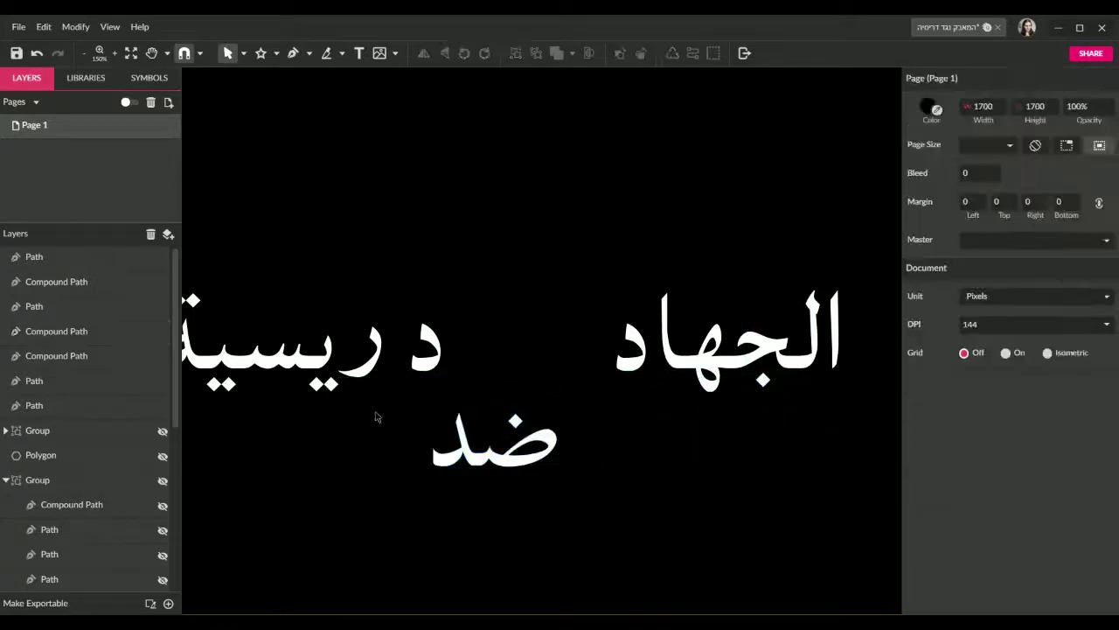
pyautogui.hscroll(-2, 369, 423)
pyautogui.moveTo(317, 367); pyautogui.dragTo(728, 476)
pyautogui.hscroll(2, 771, 470)
pyautogui.moveTo(694, 397); pyautogui.dragTo(691, 569)
pyautogui.moveTo(746, 446); pyautogui.dragTo(791, 408)
pyautogui.hotkey('ctrl', '+')
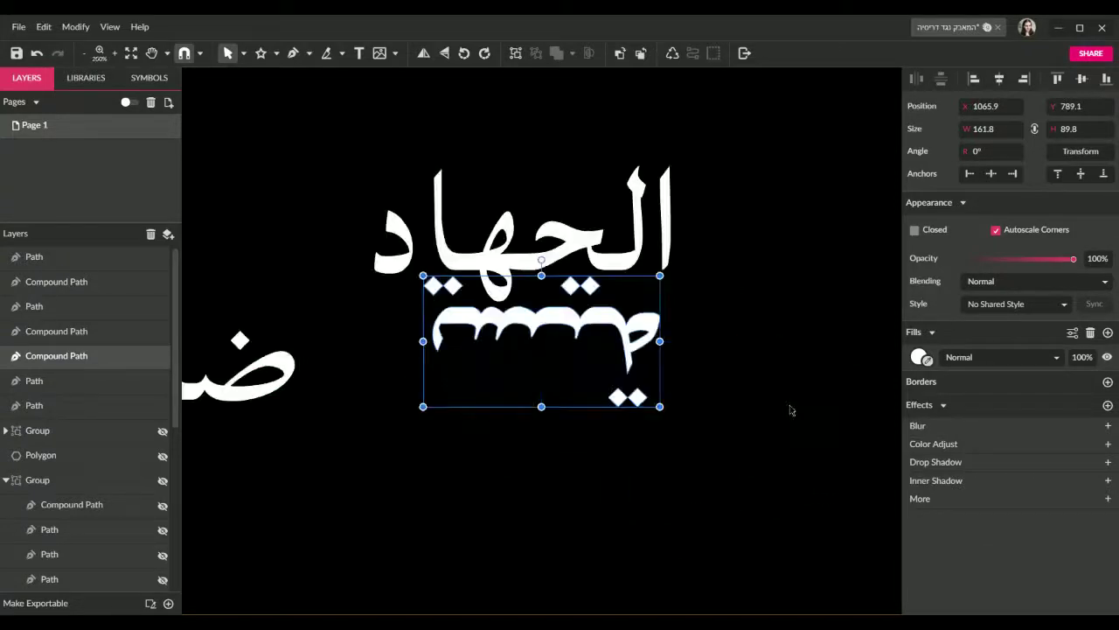
pyautogui.click(790, 428)
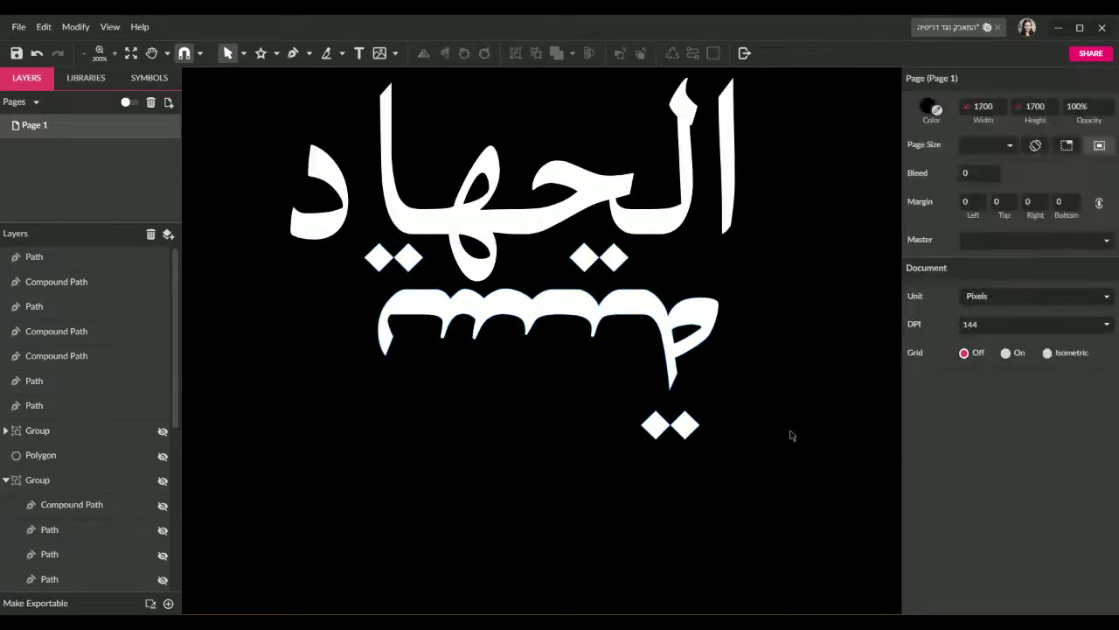
pyautogui.hotkey('ctrl', '-')
# Step: Place ضد under the flipped word and pull the د letters down beside it
pyautogui.hscroll(-3, 791, 435)
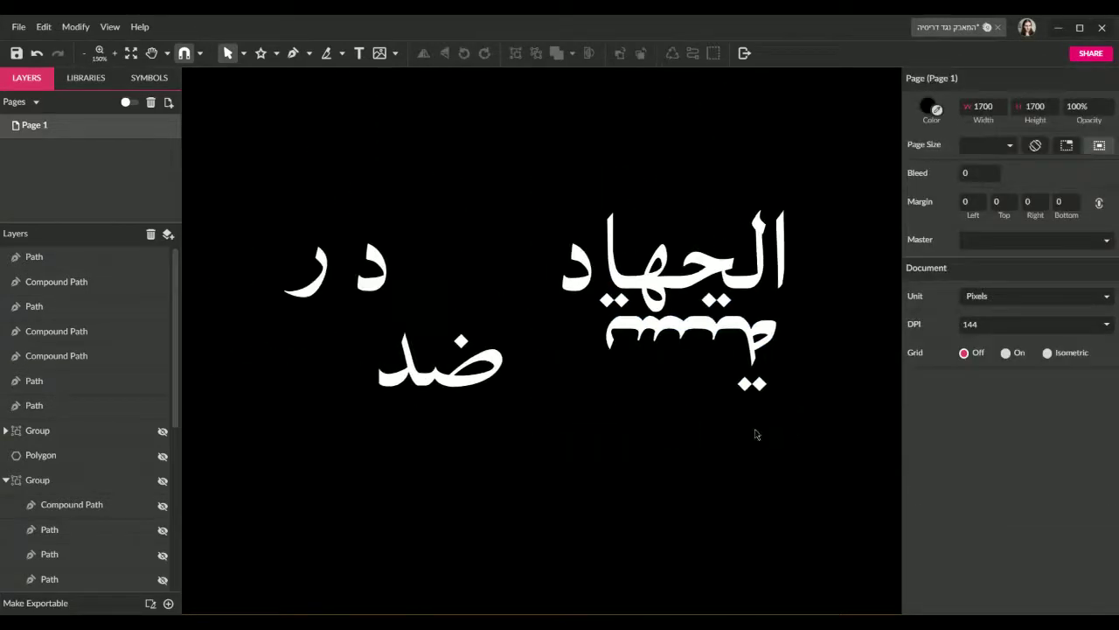
pyautogui.moveTo(468, 385); pyautogui.dragTo(749, 426)
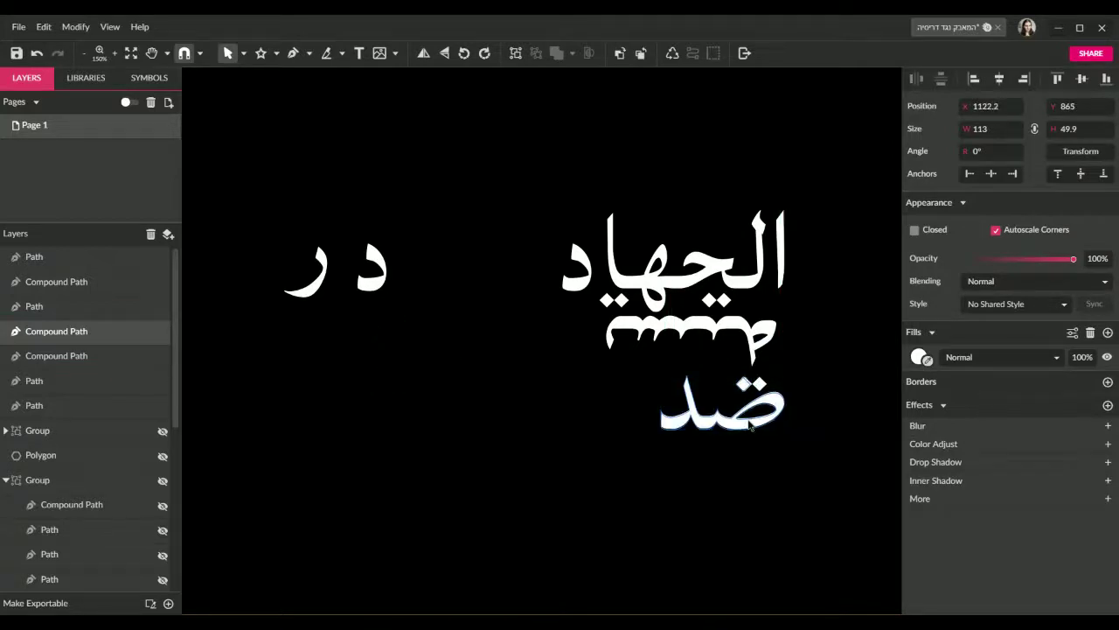
pyautogui.click(750, 424)
pyautogui.click(719, 475)
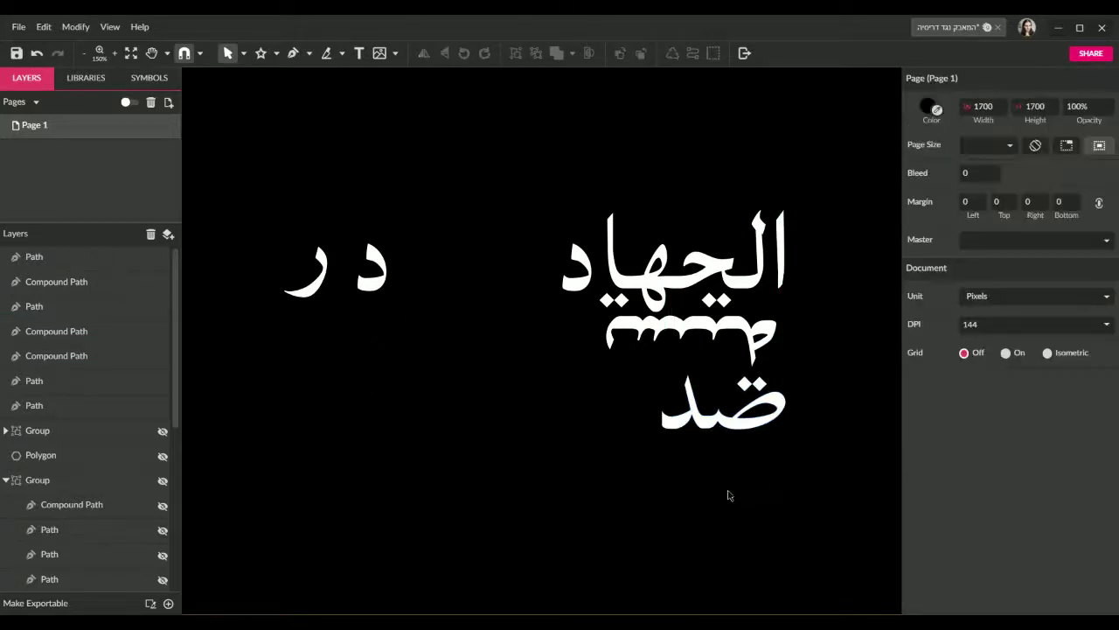
pyautogui.moveTo(372, 271); pyautogui.dragTo(490, 369)
pyautogui.moveTo(590, 287); pyautogui.dragTo(789, 334)
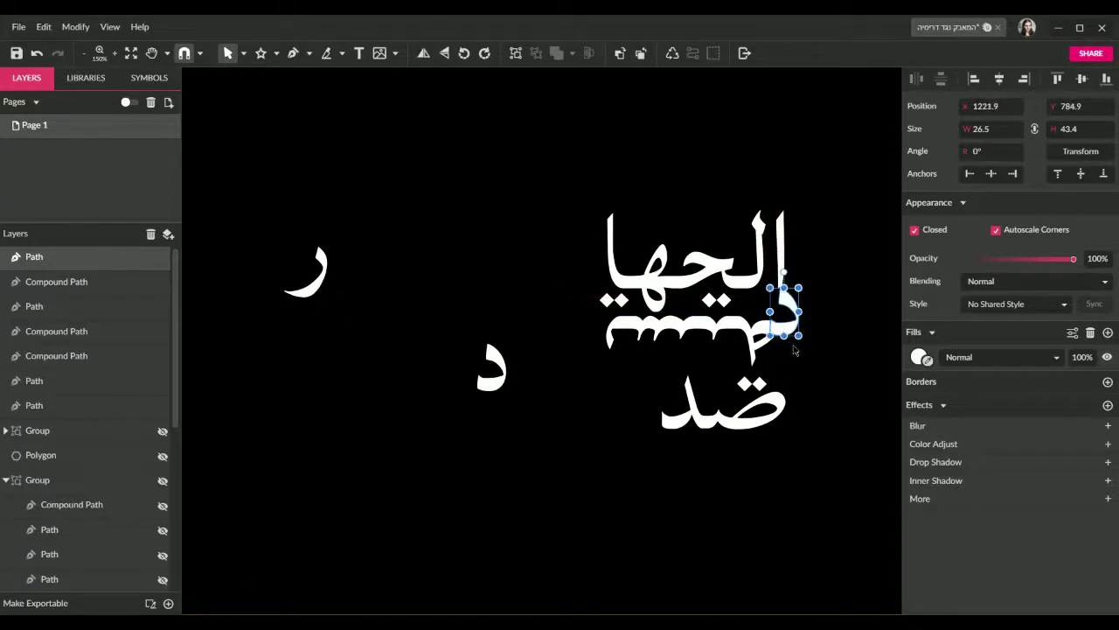
pyautogui.click(831, 379)
pyautogui.click(787, 315)
pyautogui.click(849, 348)
pyautogui.click(785, 316)
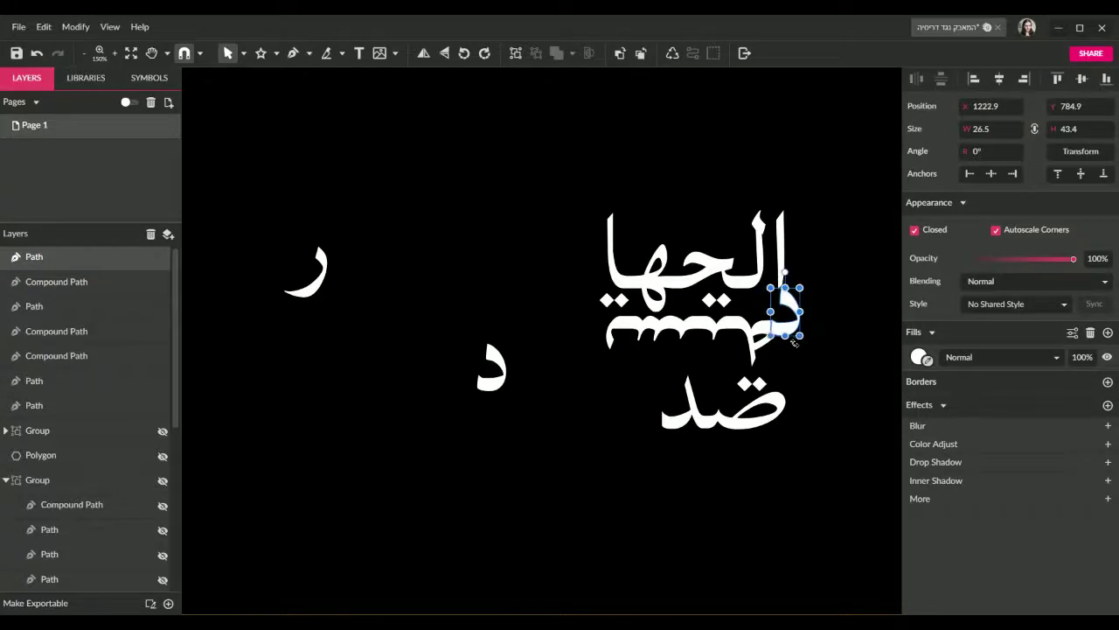
pyautogui.click(831, 358)
pyautogui.moveTo(794, 331); pyautogui.dragTo(798, 407)
pyautogui.click(842, 467)
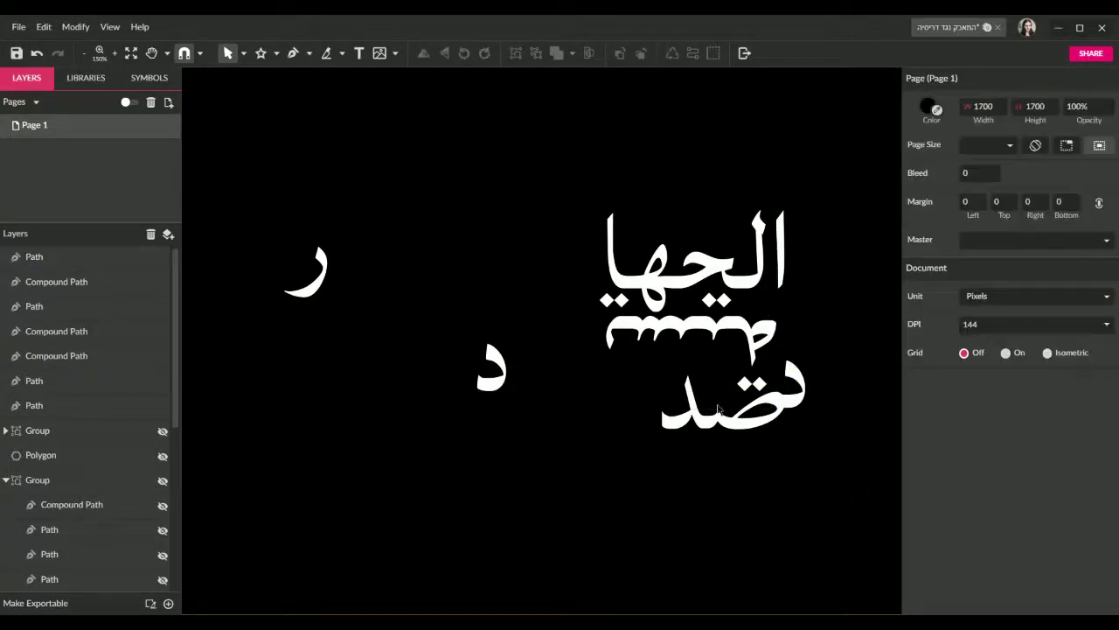
# Step: Tuck the ر, alef and other د into the block around ضد
pyautogui.moveTo(312, 288); pyautogui.dragTo(503, 226)
pyautogui.moveTo(652, 378); pyautogui.dragTo(609, 394)
pyautogui.click(649, 474)
pyautogui.click(624, 498)
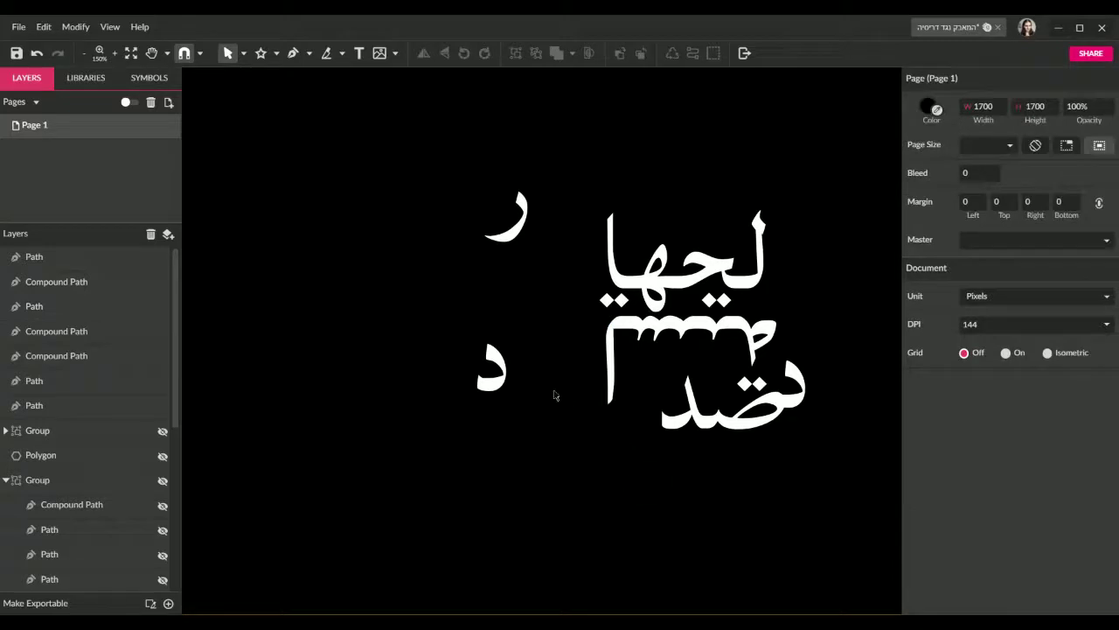
pyautogui.moveTo(498, 379); pyautogui.dragTo(614, 411)
pyautogui.press('Up')
pyautogui.click(662, 505)
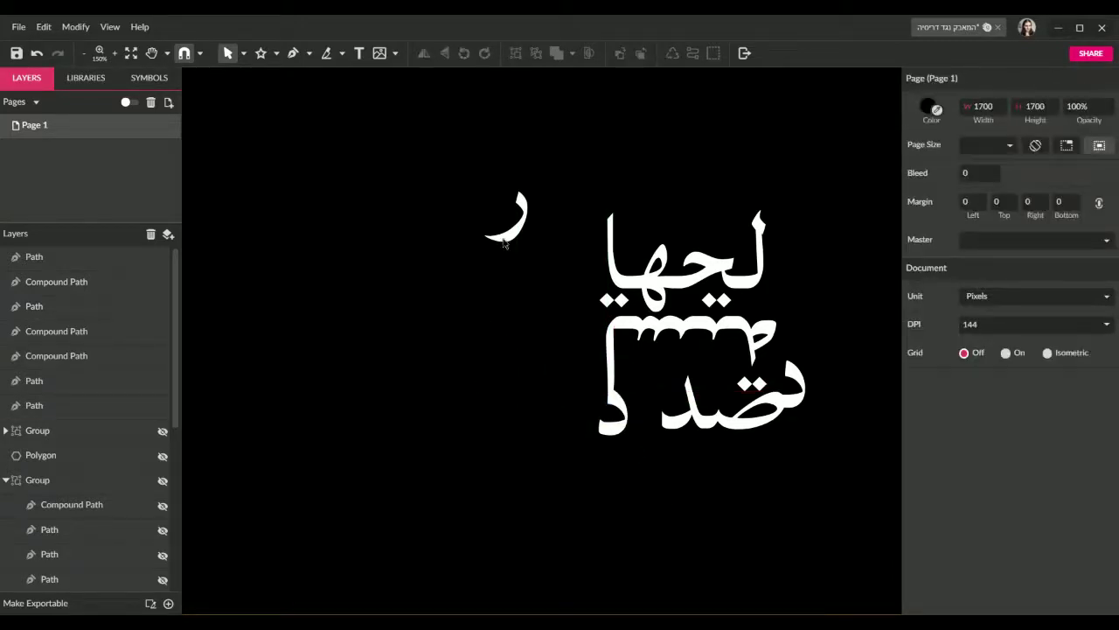
pyautogui.moveTo(497, 228); pyautogui.dragTo(665, 453)
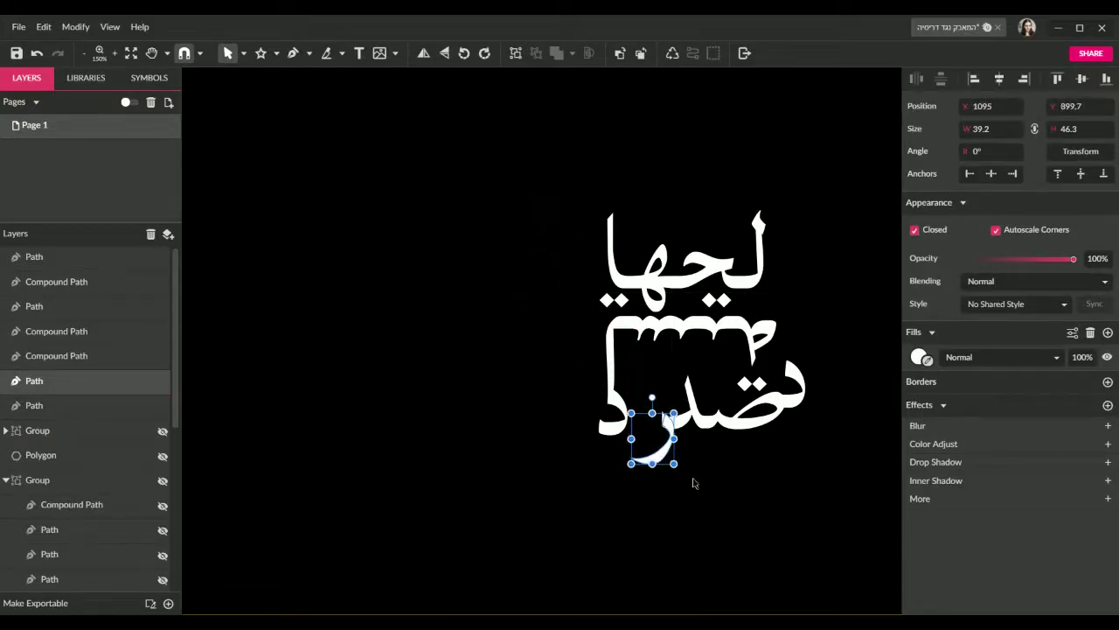
pyautogui.click(700, 485)
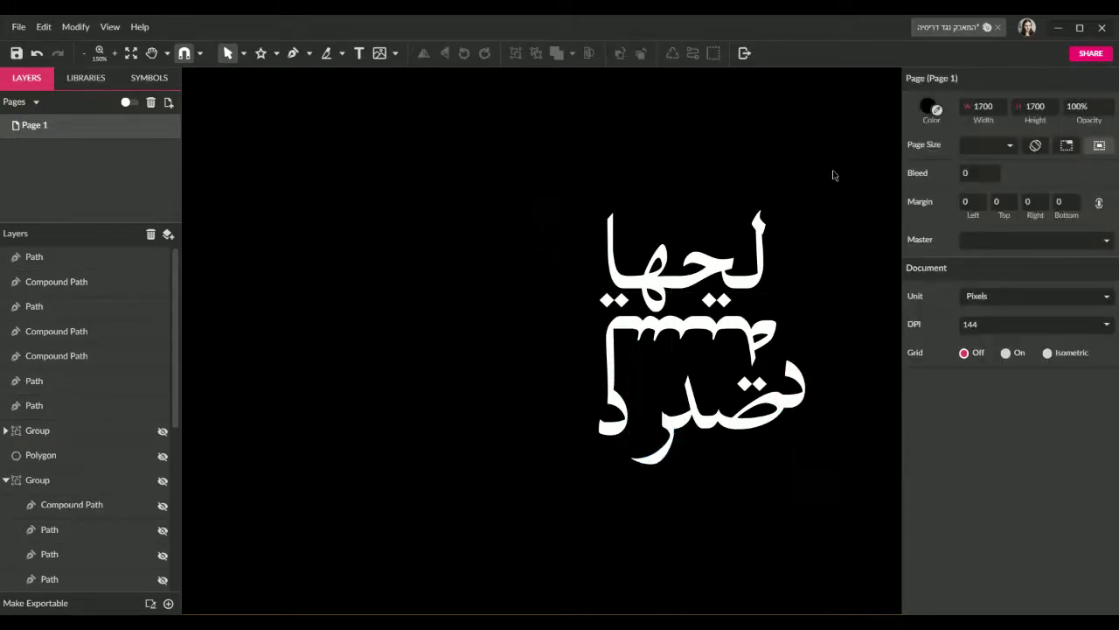
# Step: Group the calligraphy, move it toward the centre, tilt it 30°, and mirror it horizontally
pyautogui.moveTo(834, 175); pyautogui.dragTo(540, 492)
pyautogui.hotkey('ctrl', 'g')
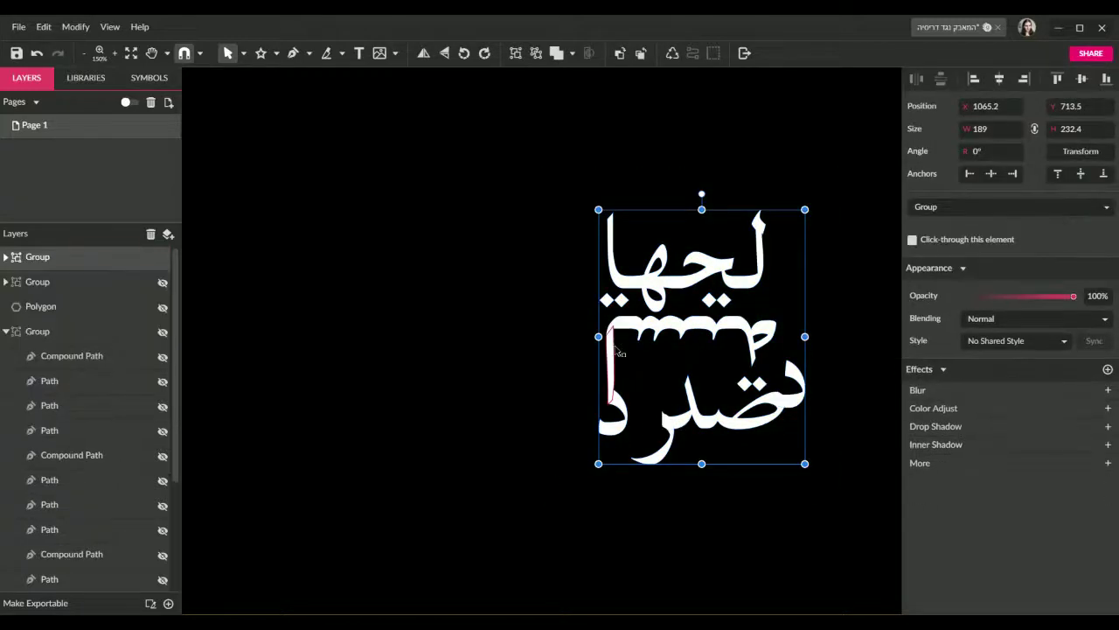
pyautogui.moveTo(612, 337); pyautogui.dragTo(427, 331)
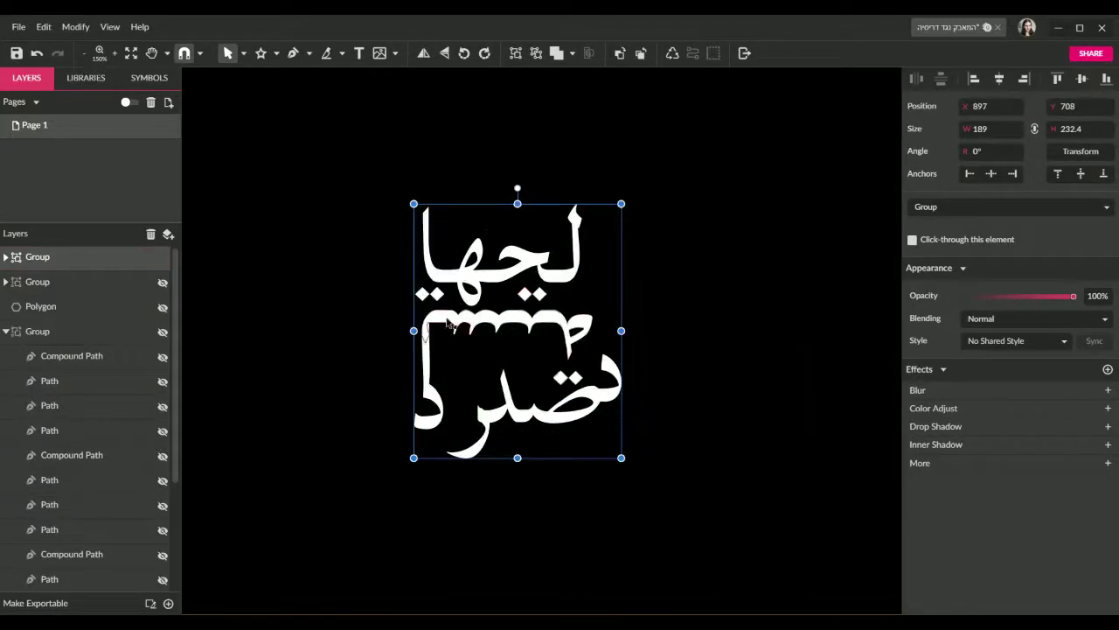
pyautogui.moveTo(518, 186); pyautogui.dragTo(444, 196)
pyautogui.click(620, 405)
pyautogui.click(602, 398)
pyautogui.rightClick(520, 302)
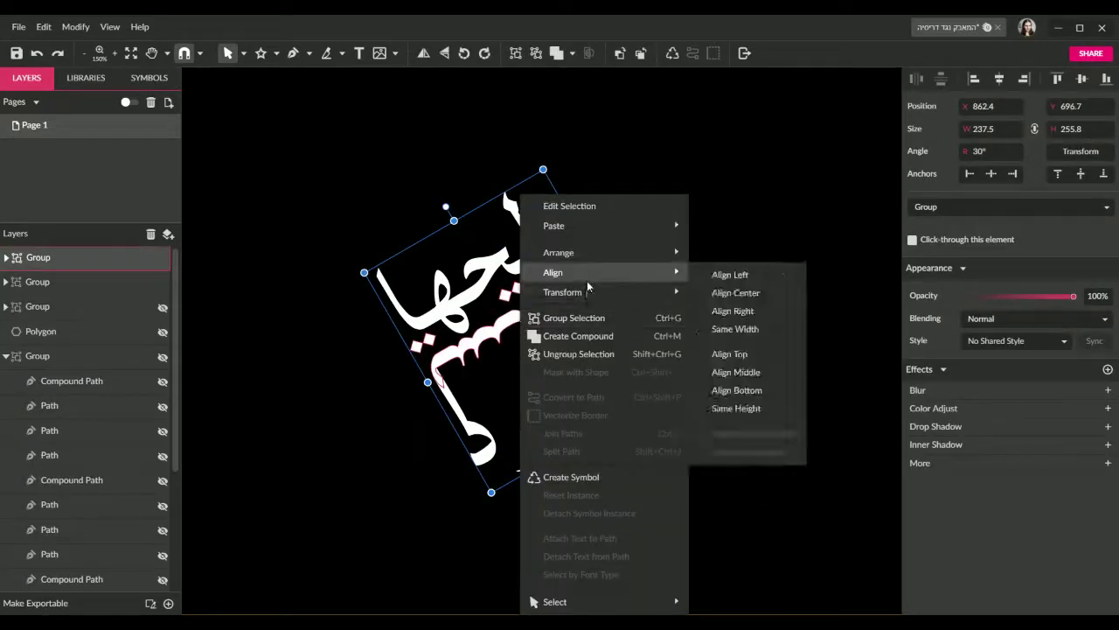
pyautogui.moveTo(647, 292)
pyautogui.click(728, 330)
pyautogui.hotkey('shift', 'Right')
pyautogui.hotkey('shift', 'Right')
pyautogui.hotkey('shift', 'Right')
pyautogui.hotkey('shift', 'Right')
pyautogui.hotkey('shift', 'Right')
pyautogui.hotkey('shift', 'Right')
pyautogui.hotkey('shift', 'Right')
pyautogui.hotkey('shift', 'Right')
pyautogui.hotkey('shift', 'Right')
pyautogui.hotkey('shift', 'Right')
pyautogui.hotkey('shift', 'Right')
pyautogui.hotkey('shift', 'Right')
pyautogui.hotkey('shift', 'Right')
pyautogui.hotkey('shift', 'Right')
pyautogui.hotkey('shift', 'Right')
pyautogui.hotkey('shift', 'Right')
pyautogui.hotkey('shift', 'Right')
pyautogui.hotkey('shift', 'Right')
pyautogui.hotkey('shift', 'Right')
pyautogui.hotkey('shift', 'Right')
pyautogui.hotkey('shift', 'Right')
pyautogui.hotkey('shift', 'Right')
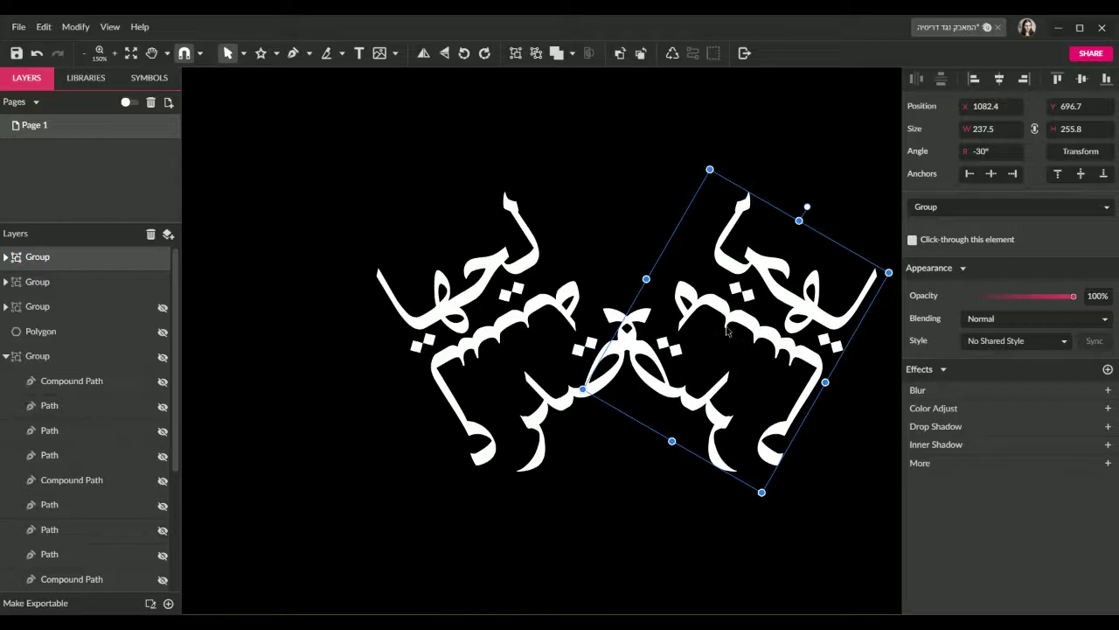
# Step: Group both calligraphy halves and place a vertically flipped duplicate below them
pyautogui.hotkey('ctrl', '-')
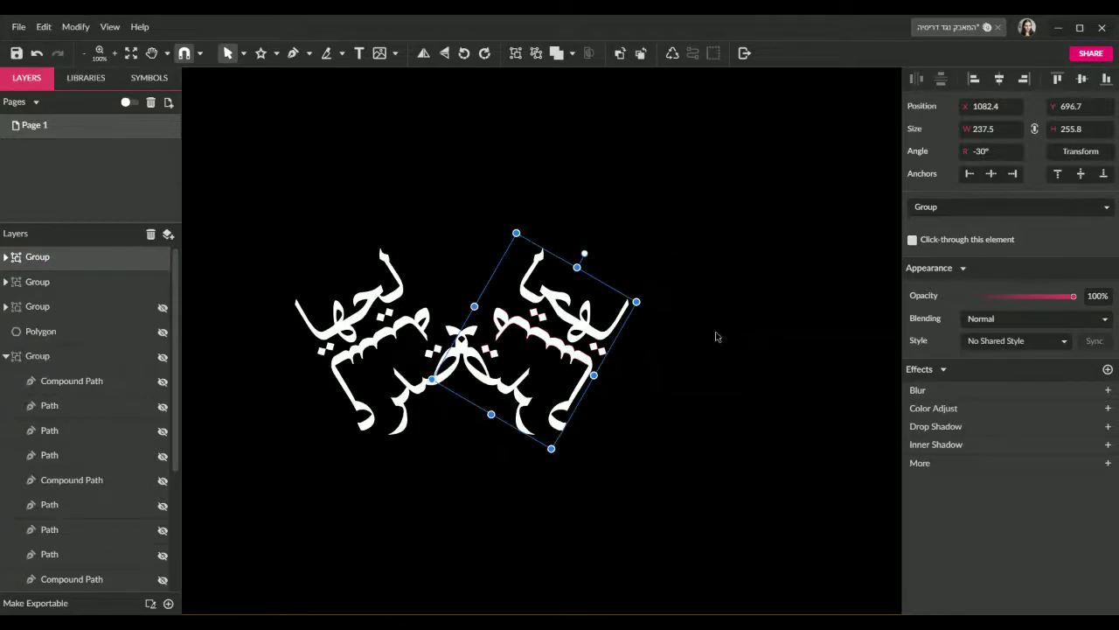
pyautogui.moveTo(698, 187); pyautogui.dragTo(296, 497)
pyautogui.hotkey('ctrl', 'g')
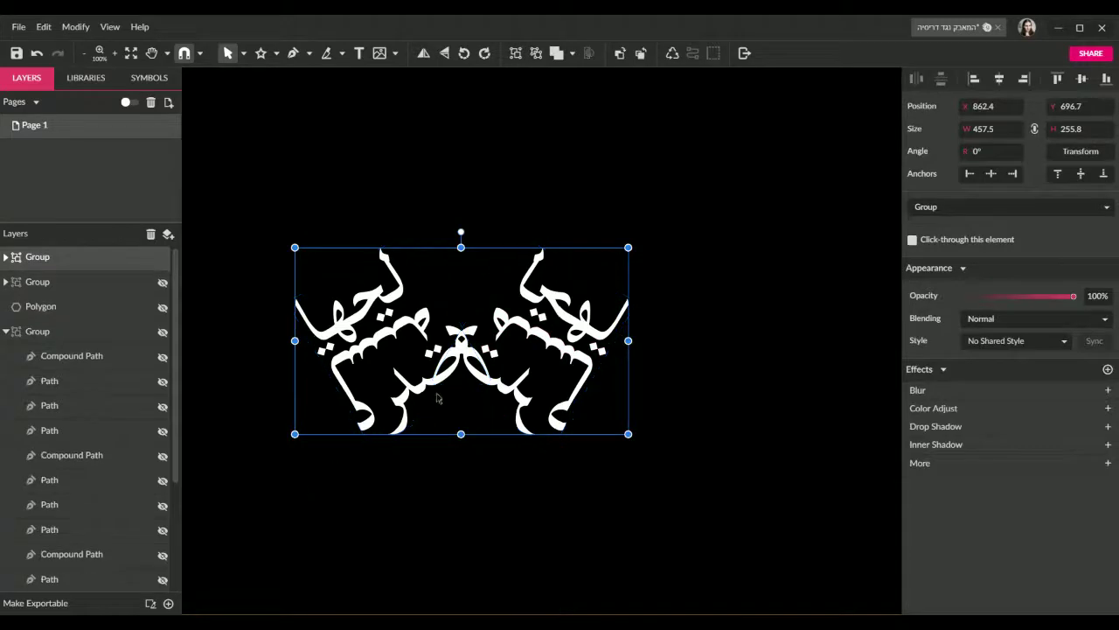
pyautogui.moveTo(437, 392); pyautogui.dragTo(493, 424)
pyautogui.hotkey('ctrl', 'shift', 'g')
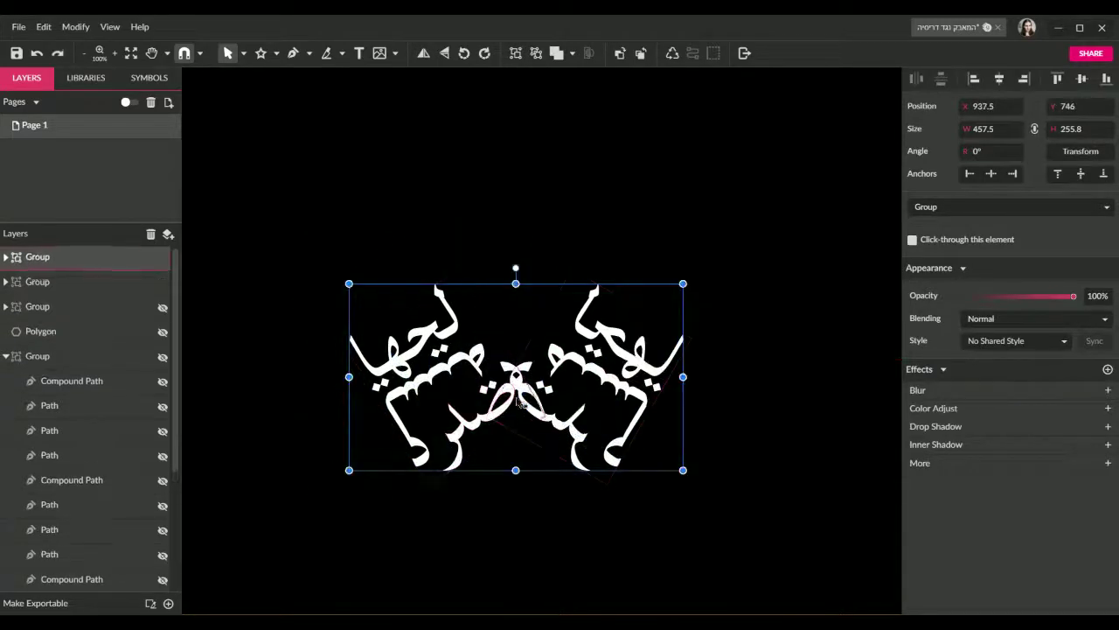
pyautogui.rightClick(511, 411)
pyautogui.moveTo(573, 292)
pyautogui.click(729, 349)
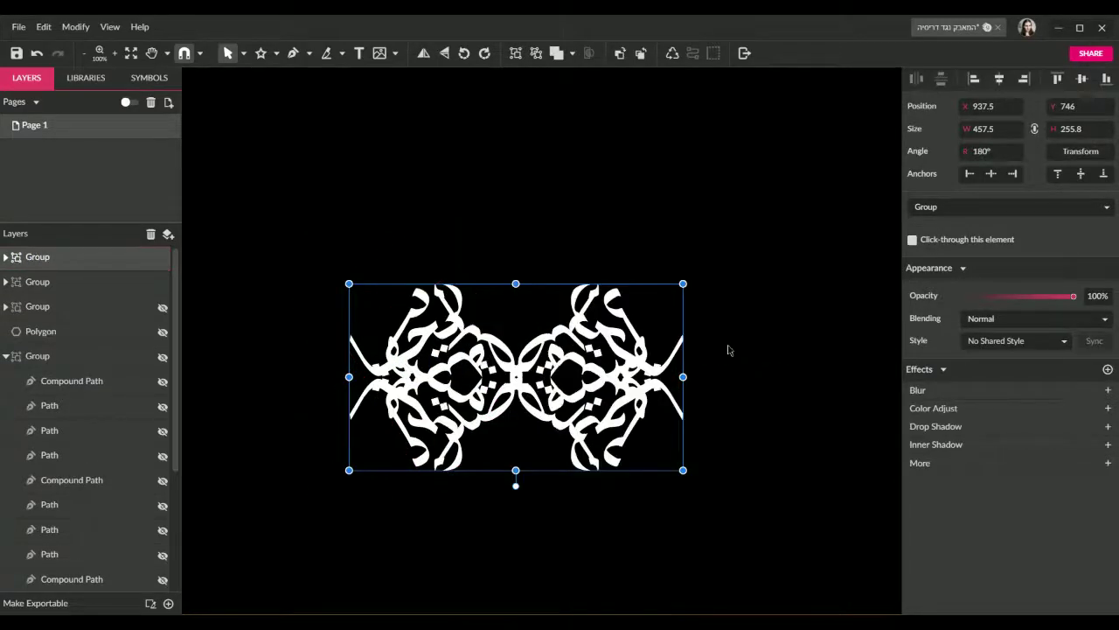
pyautogui.hotkey('shift', 'Down')
pyautogui.hotkey('shift', 'Down')
pyautogui.hotkey('shift', 'Down')
pyautogui.hotkey('shift', 'Down')
pyautogui.hotkey('shift', 'Down')
pyautogui.hotkey('shift', 'Down')
pyautogui.hotkey('shift', 'Down')
pyautogui.hotkey('shift', 'Down')
pyautogui.hotkey('shift', 'Down')
pyautogui.hotkey('shift', 'Down')
pyautogui.hotkey('shift', 'Down')
pyautogui.hotkey('shift', 'Down')
pyautogui.hotkey('shift', 'Down')
pyautogui.hotkey('shift', 'Down')
pyautogui.hotkey('shift', 'Down')
pyautogui.hotkey('shift', 'Down')
pyautogui.hotkey('shift', 'Down')
pyautogui.hotkey('shift', 'Down')
pyautogui.hotkey('shift', 'Down')
pyautogui.hotkey('shift', 'Down')
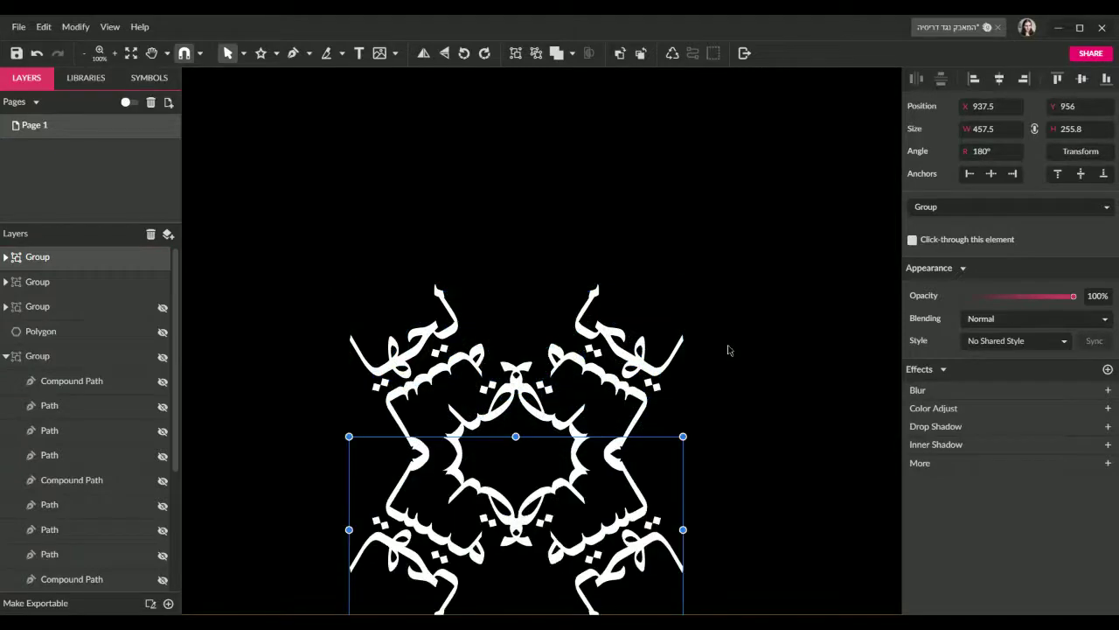
pyautogui.hotkey('shift', 'Down')
pyautogui.hotkey('shift', 'Down')
pyautogui.hotkey('shift', 'Down')
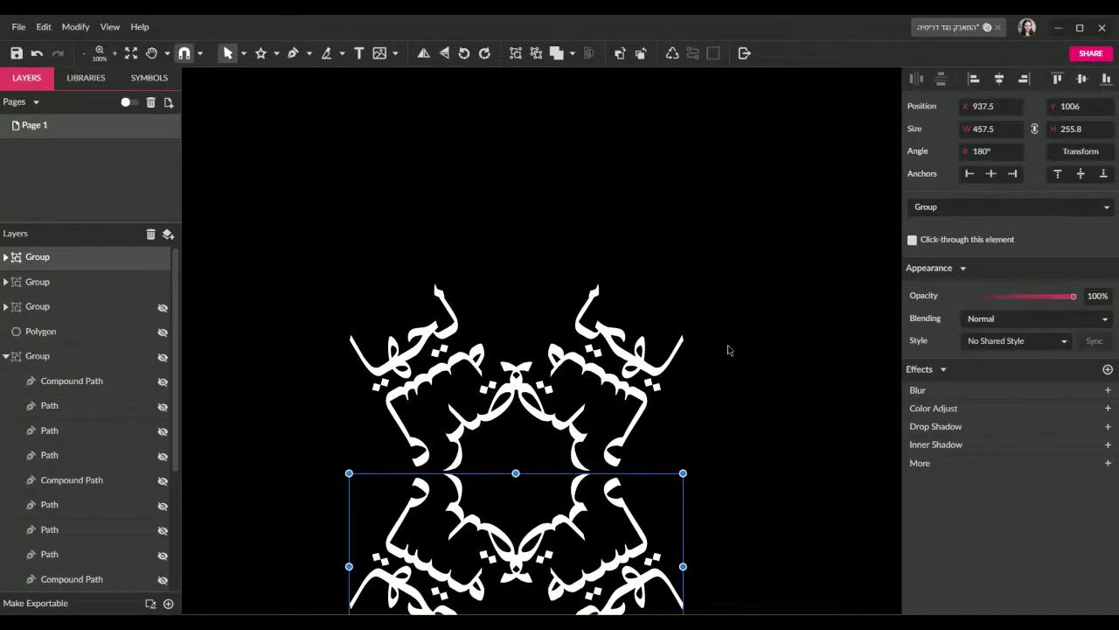
pyautogui.click(814, 348)
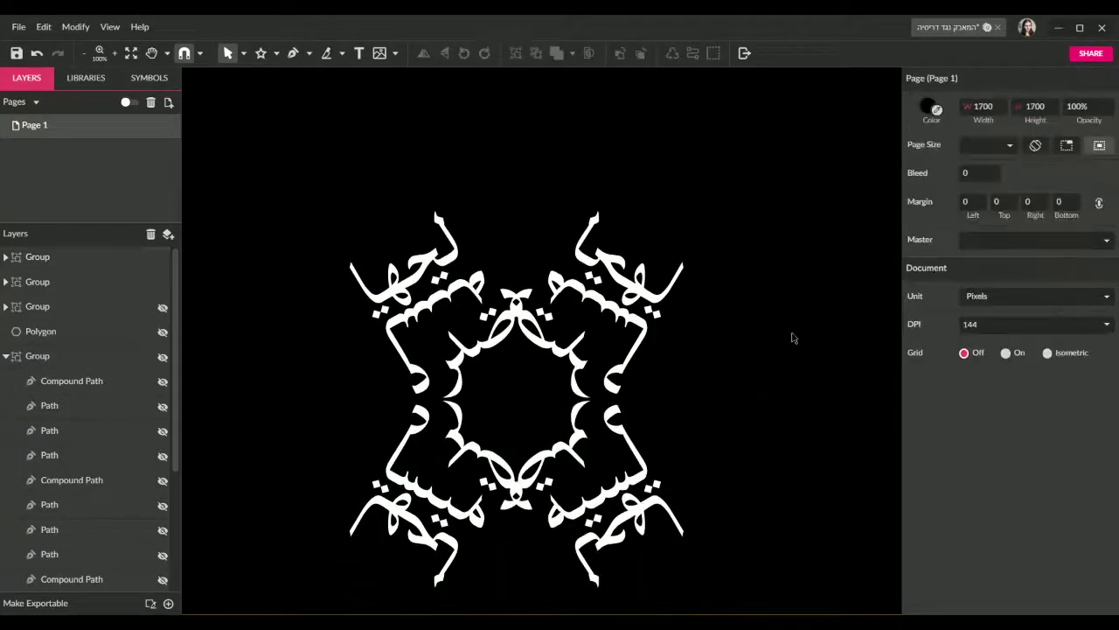
# Step: Fine-tune the flipped copy's vertical position so it meets the original
pyautogui.scroll(-1, 487, 479)
pyautogui.click(487, 479)
pyautogui.hotkey('shift', 'Up')
pyautogui.hotkey('shift', 'Up')
pyautogui.hotkey('shift', 'Up')
pyautogui.hotkey('shift', 'Up')
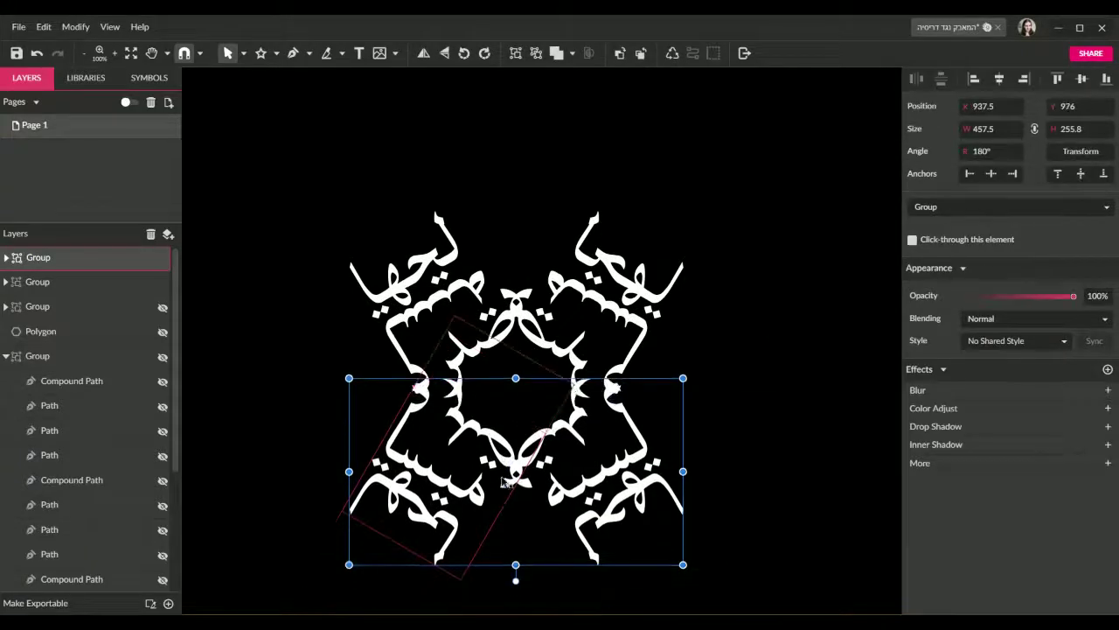
pyautogui.hotkey('shift', 'Up')
pyautogui.hotkey('shift', 'Up')
pyautogui.hotkey('shift', 'Up')
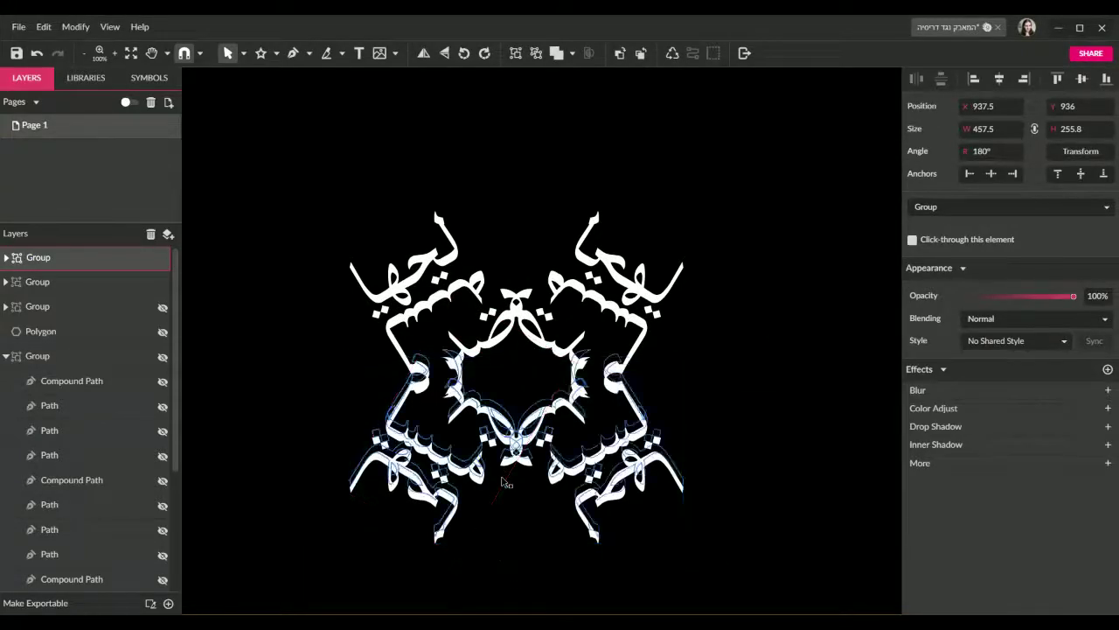
pyautogui.hotkey('shift', 'Up')
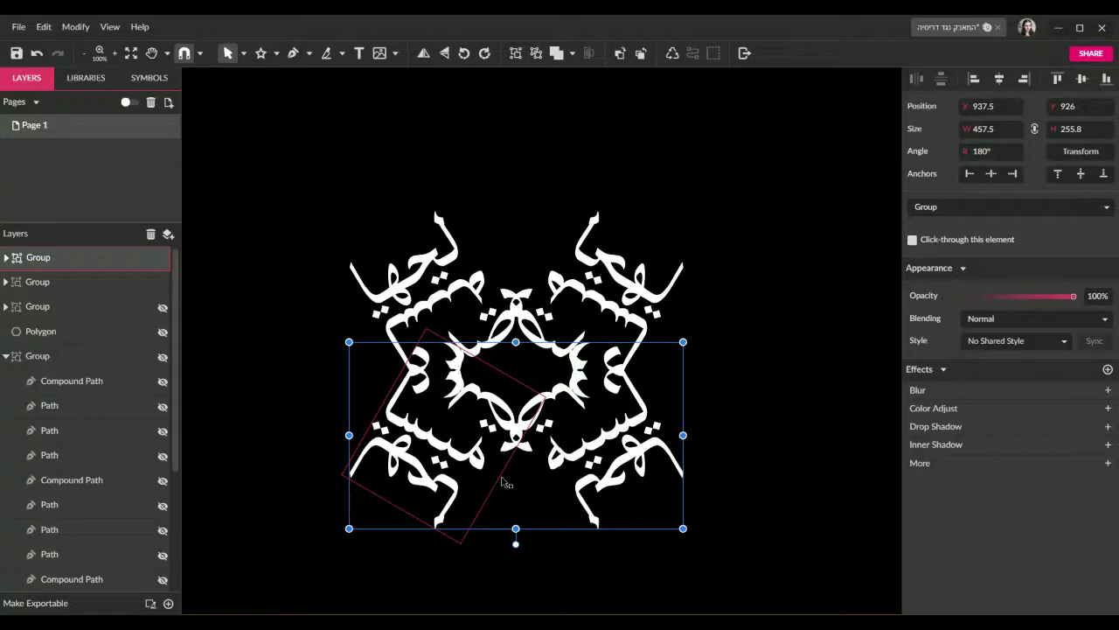
pyautogui.hotkey('shift', 'Up')
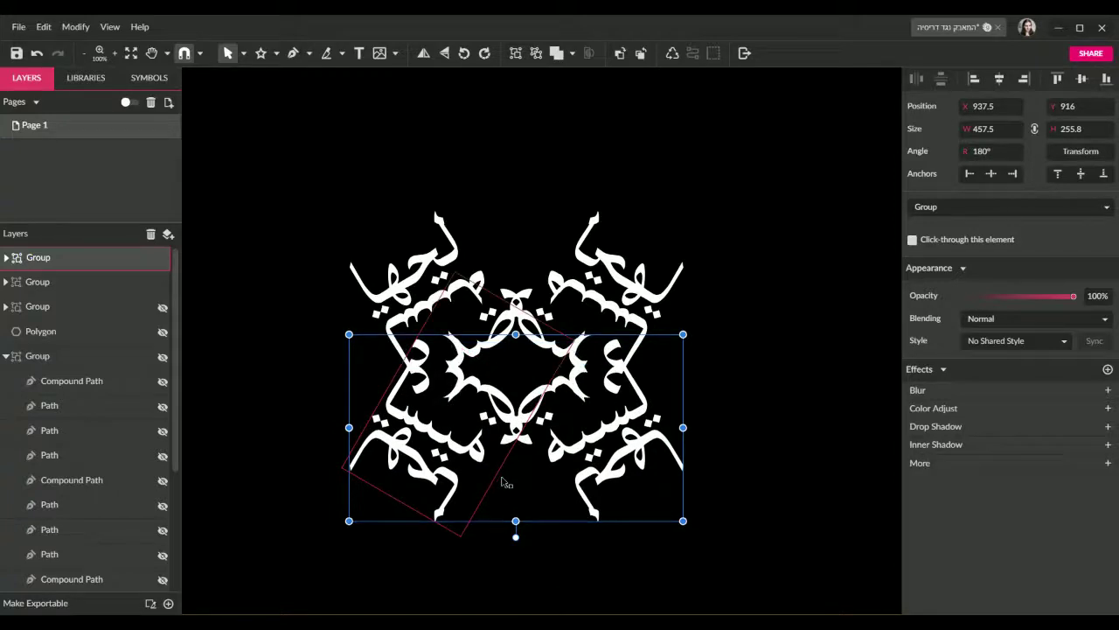
pyautogui.press('Up')
pyautogui.press('Up')
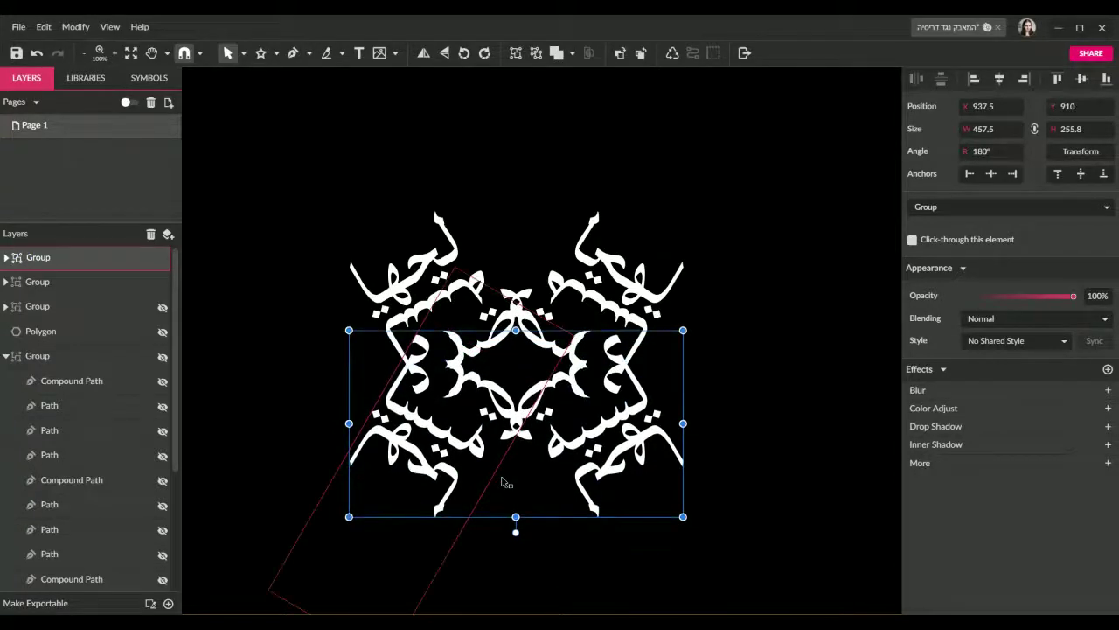
pyautogui.press('Down')
pyautogui.press('Down')
pyautogui.press('Down')
pyautogui.press('Down')
pyautogui.press('Down')
pyautogui.press('Down')
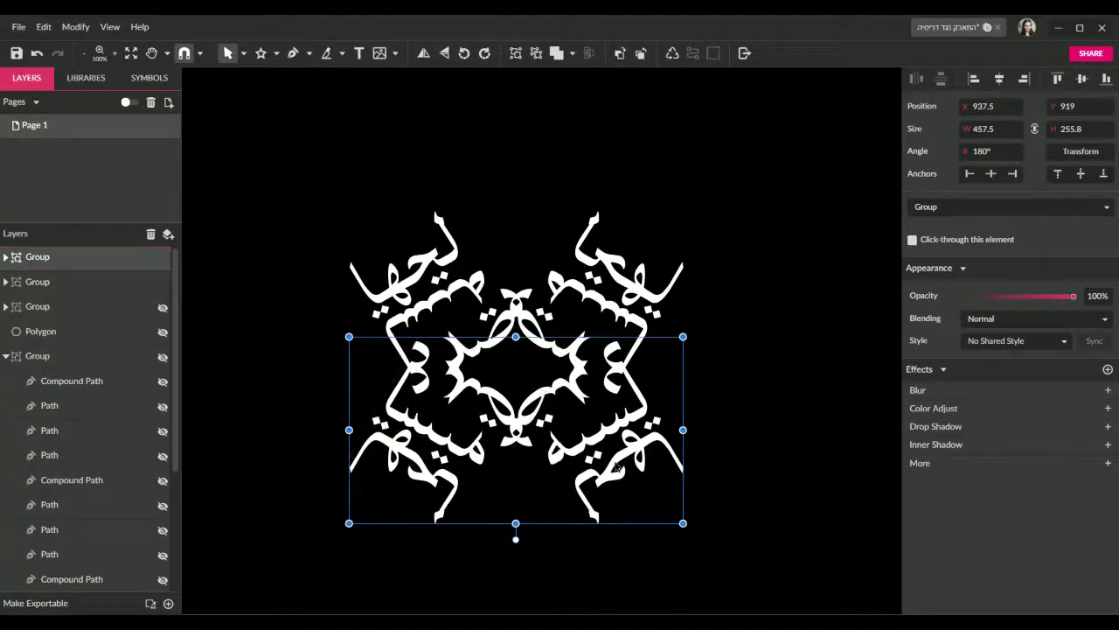
pyautogui.click(750, 387)
pyautogui.scroll(-2, 749, 388)
pyautogui.hotkey('ctrl', '-')
pyautogui.hotkey('ctrl', '-')
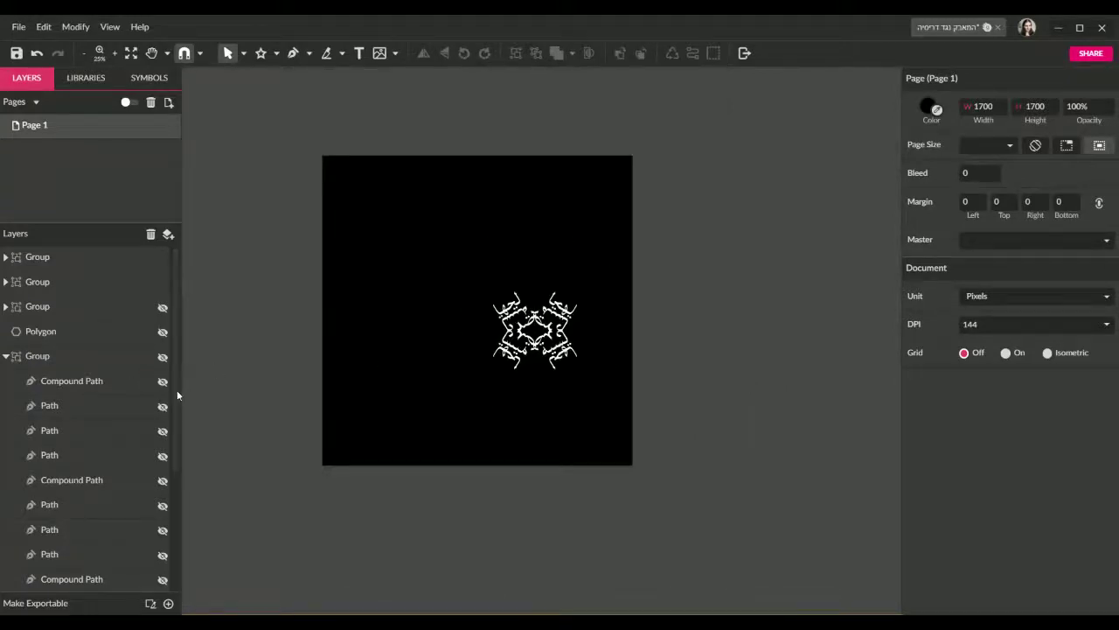
pyautogui.moveTo(175, 390); pyautogui.dragTo(176, 546)
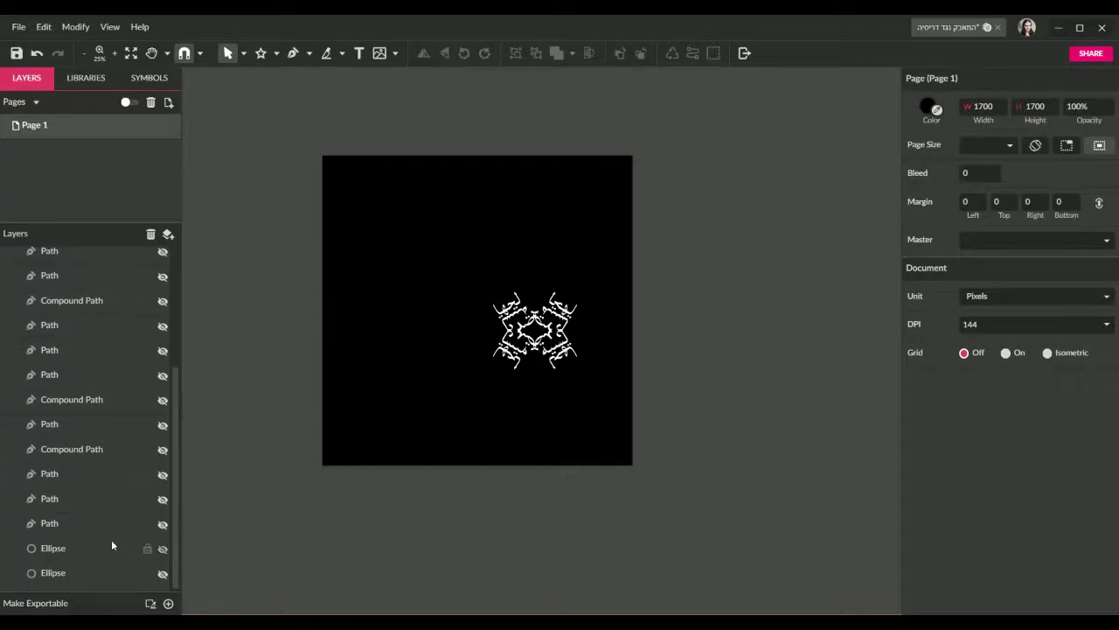
pyautogui.scroll(10, 113, 481)
pyautogui.click(161, 323)
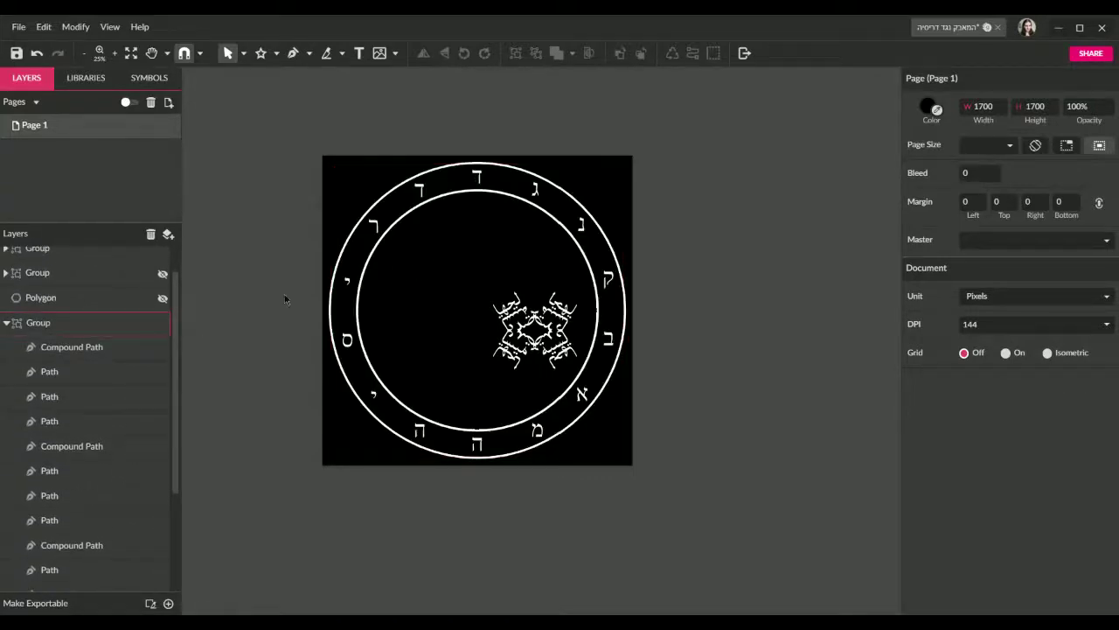
pyautogui.click(163, 274)
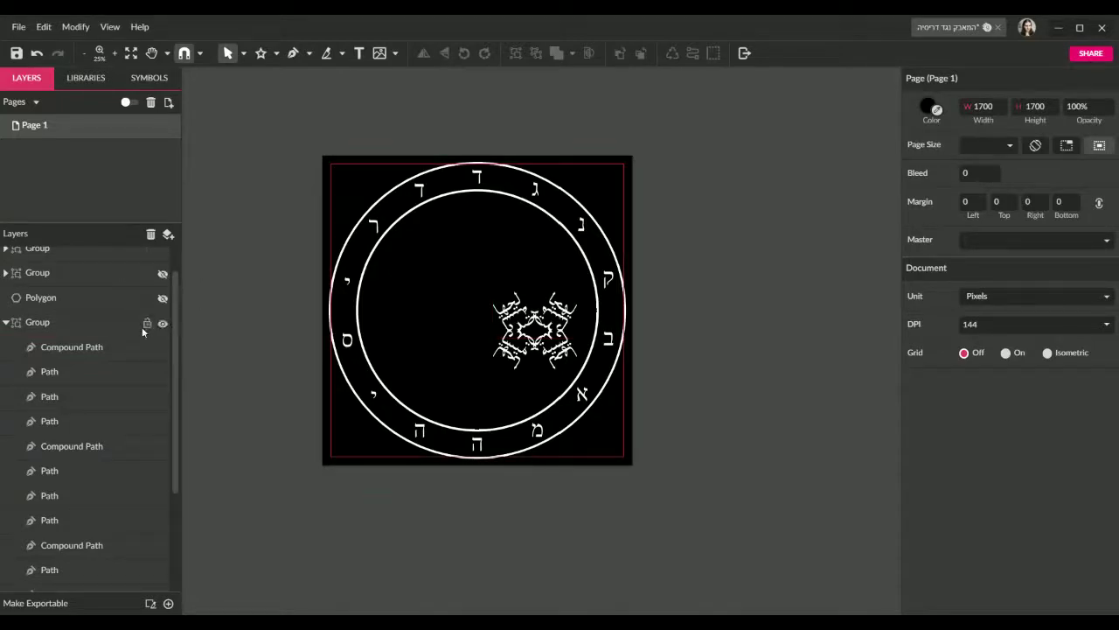
pyautogui.click(163, 324)
pyautogui.hotkey('ctrl', '1')
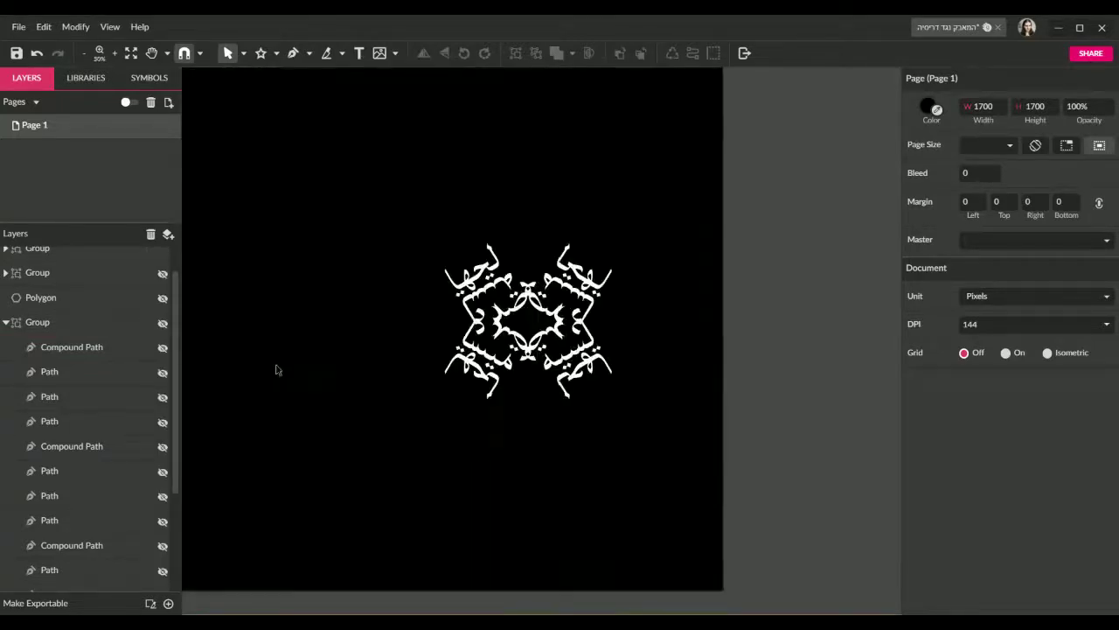
pyautogui.hotkey('ctrl', '-')
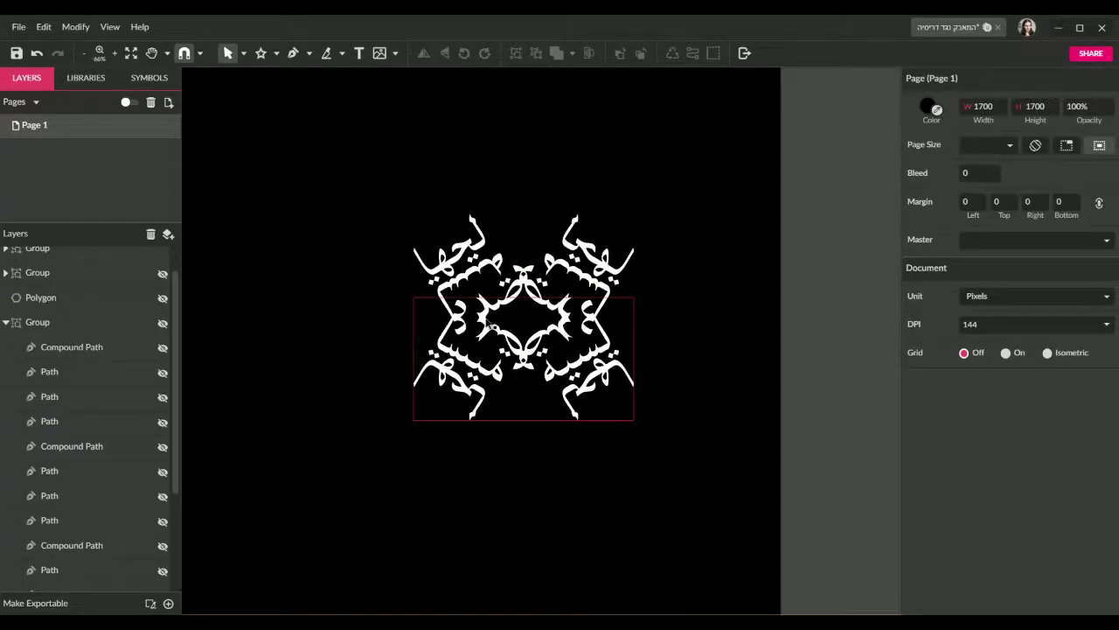
pyautogui.click(433, 389)
pyautogui.moveTo(705, 180); pyautogui.dragTo(389, 499)
pyautogui.hotkey('ctrl', 'g')
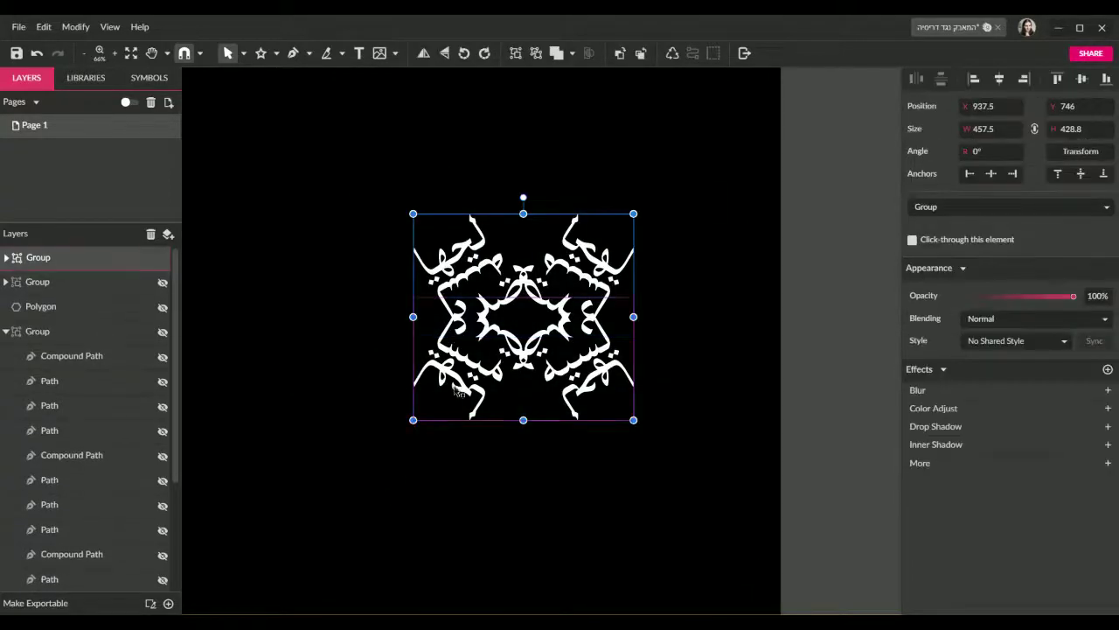
pyautogui.moveTo(492, 334); pyautogui.dragTo(412, 303)
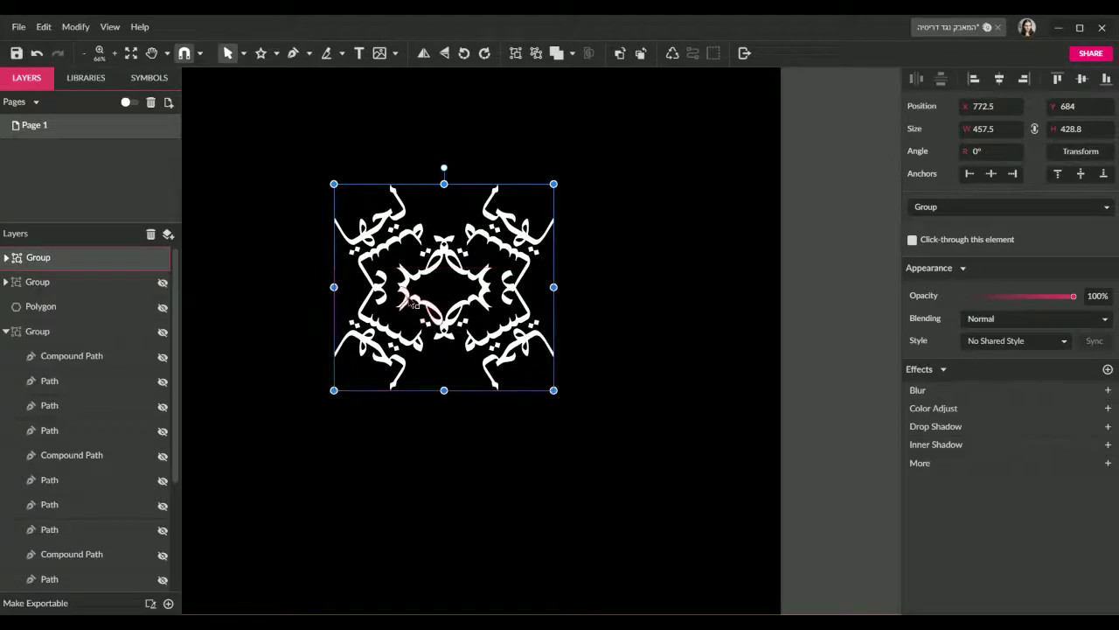
pyautogui.hotkey('ctrl', 'z')
pyautogui.rightClick(450, 257)
pyautogui.moveTo(513, 292)
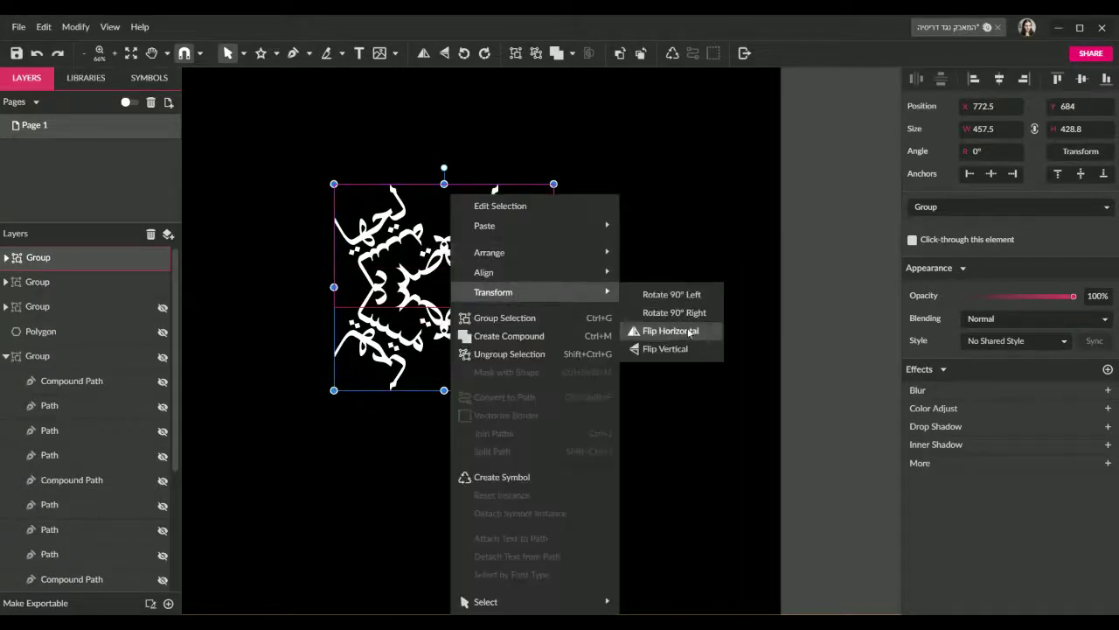
pyautogui.click(687, 297)
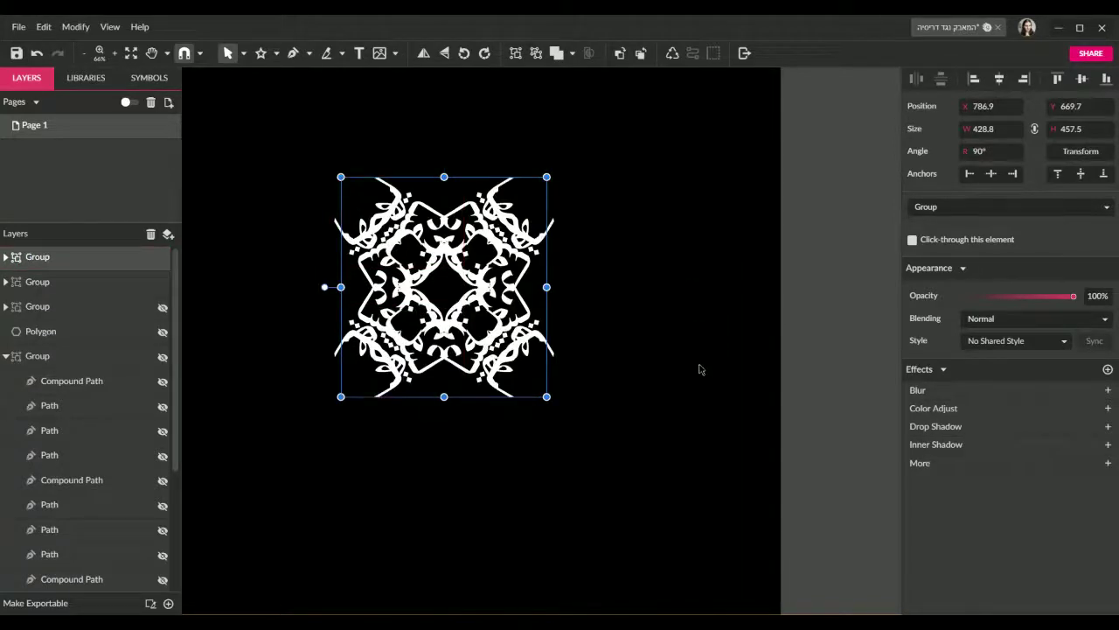
pyautogui.hotkey('ctrl', '1')
pyautogui.click(769, 275)
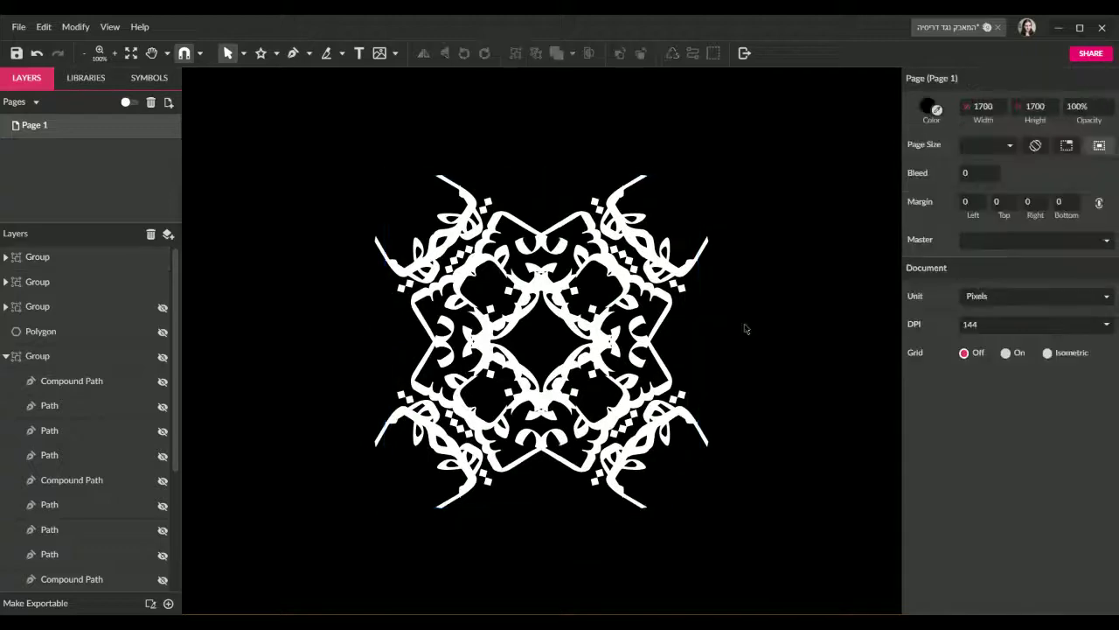
pyautogui.moveTo(785, 207); pyautogui.dragTo(405, 550)
pyautogui.hotkey('ctrl', 'g')
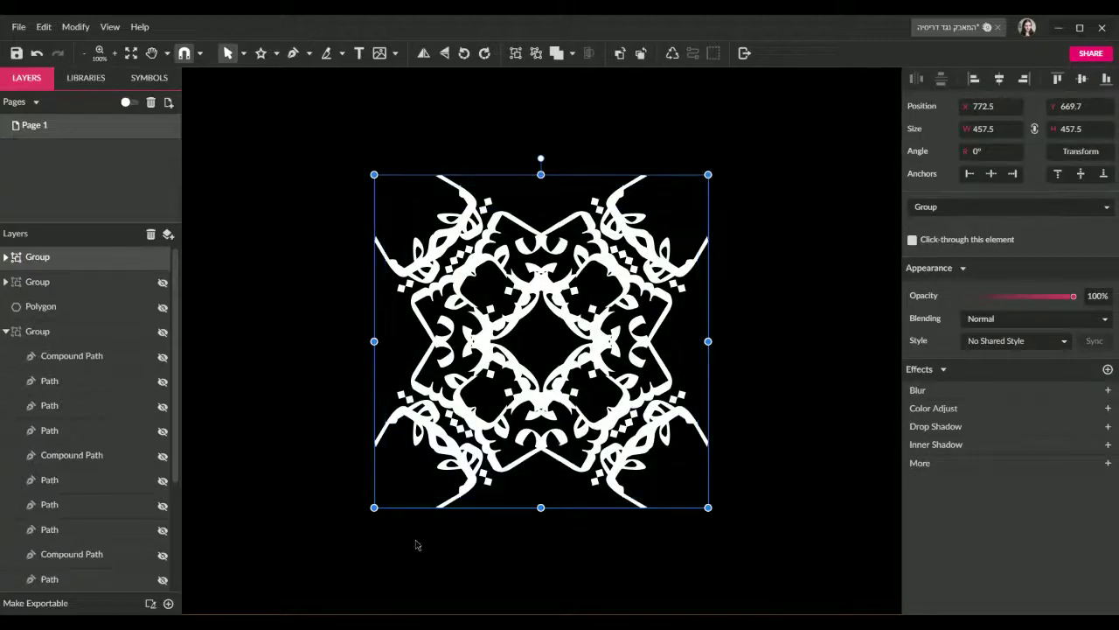
pyautogui.hotkey('ctrl', 'z')
pyautogui.moveTo(540, 158); pyautogui.dragTo(666, 199)
pyautogui.click(804, 483)
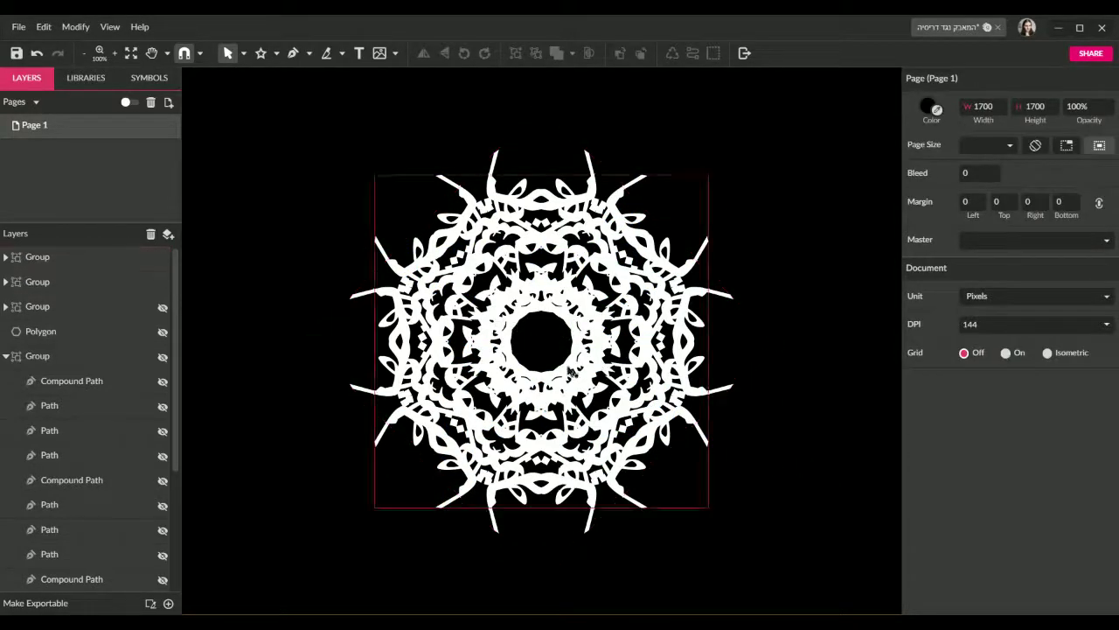
pyautogui.hotkey('ctrl', 'z')
# Step: Restore the flipped half's position and group both halves into one 457.5 × 462.8 ornament
pyautogui.hotkey('ctrl', 'z')
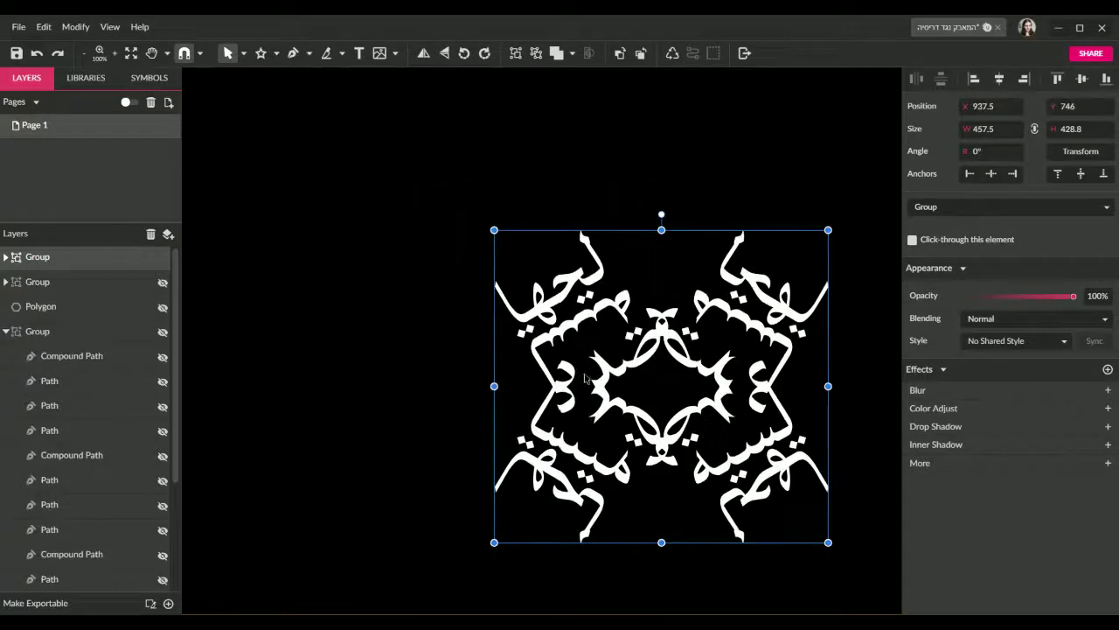
pyautogui.hotkey('ctrl', 'z')
pyautogui.hotkey('ctrl', 'z')
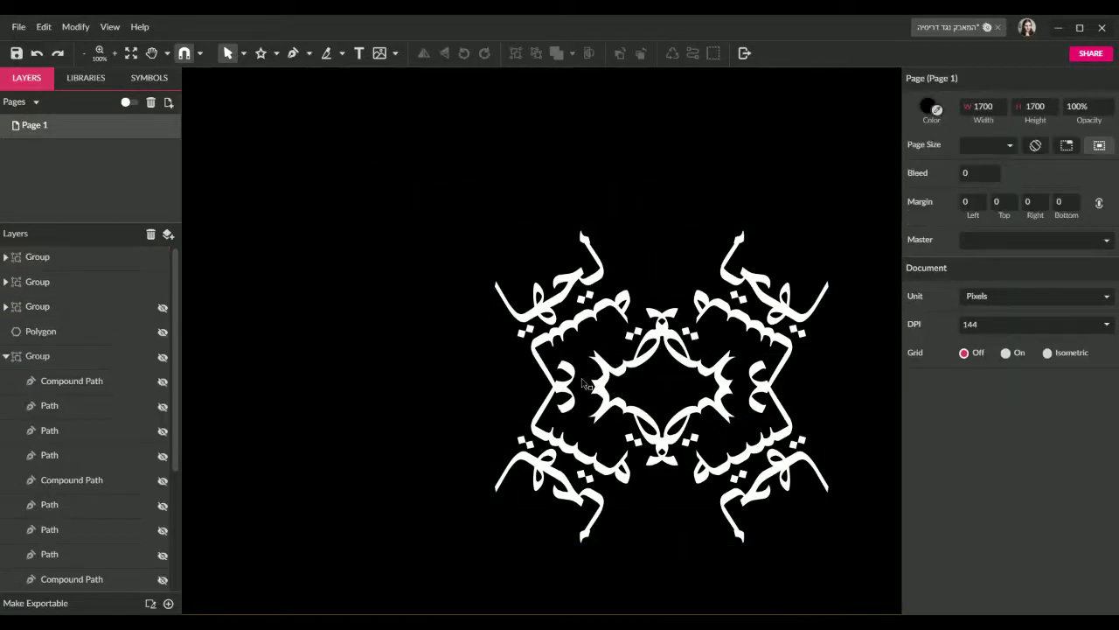
pyautogui.click(681, 439)
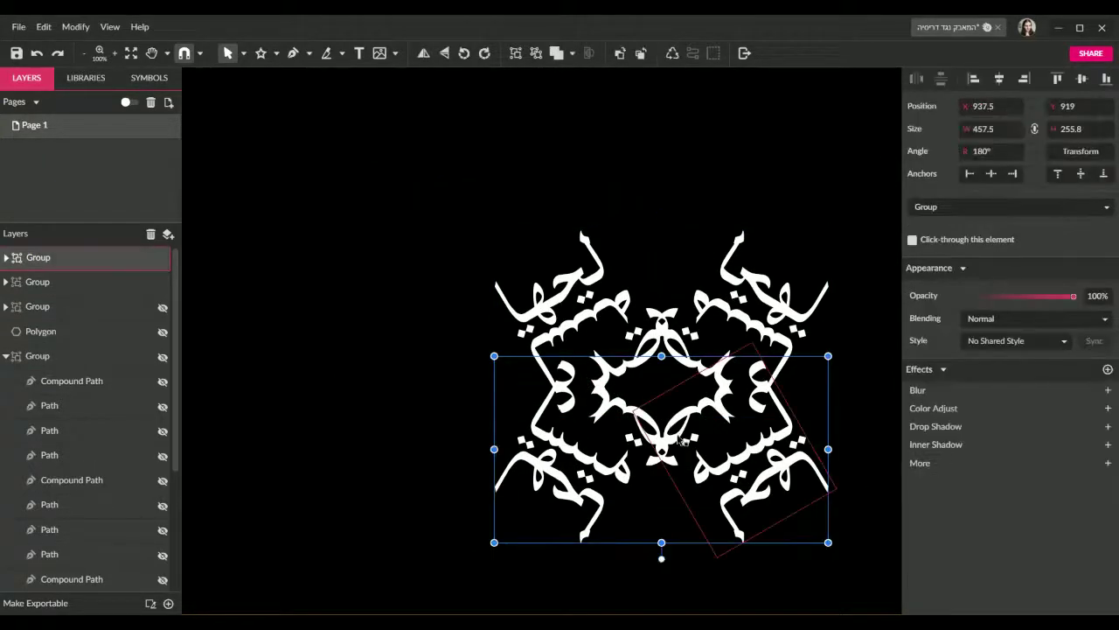
pyautogui.hotkey('ctrl', 'z')
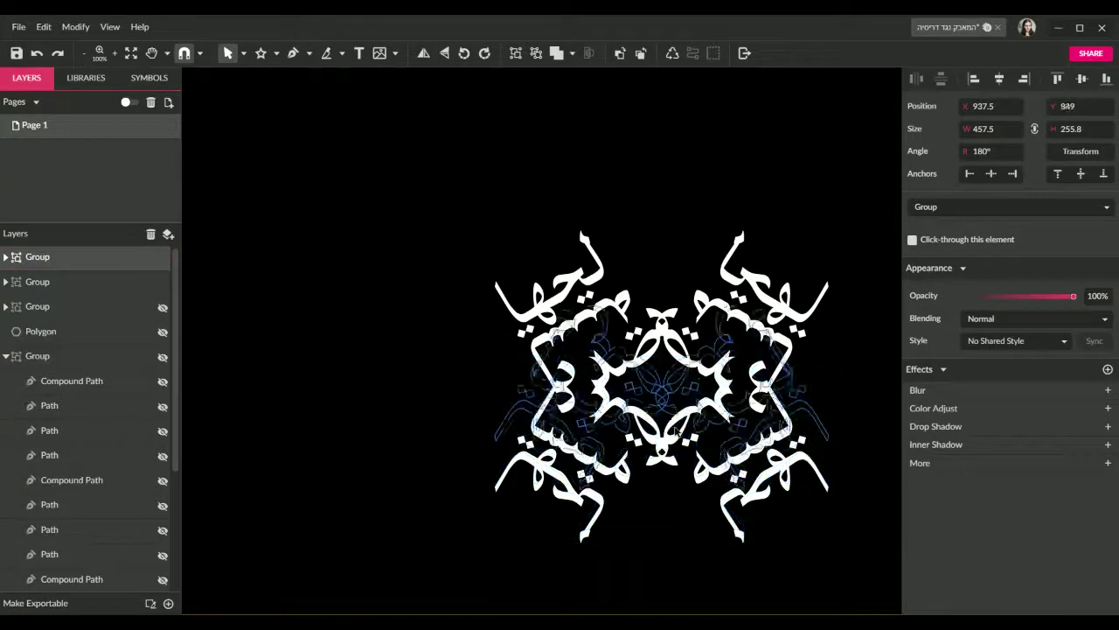
pyautogui.hotkey('ctrl', 'shift', 'z')
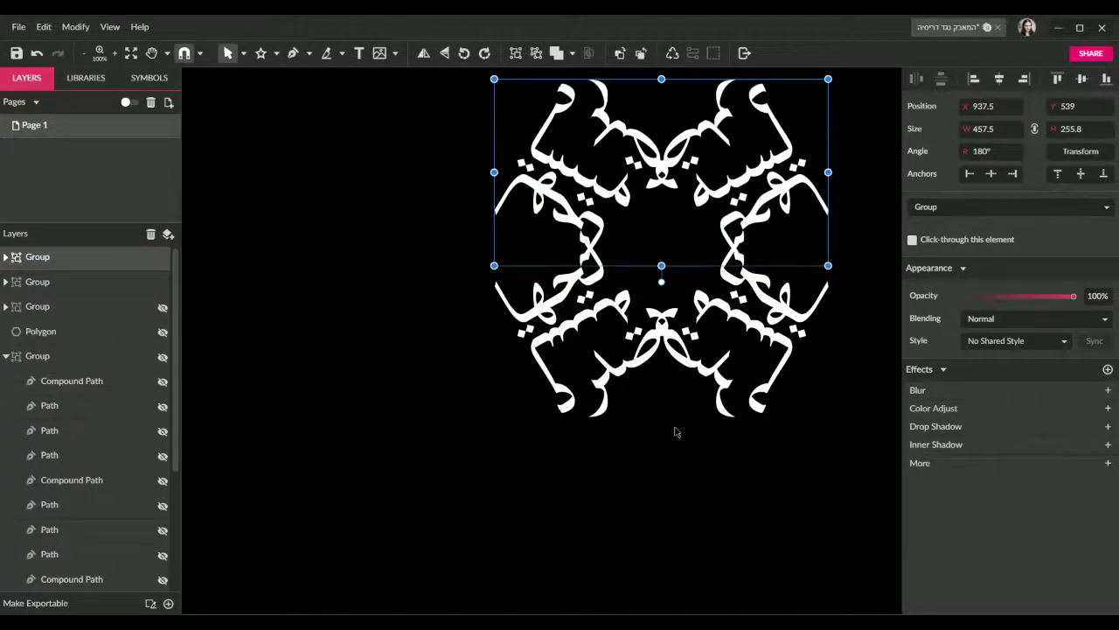
pyautogui.scroll(2, 615, 494)
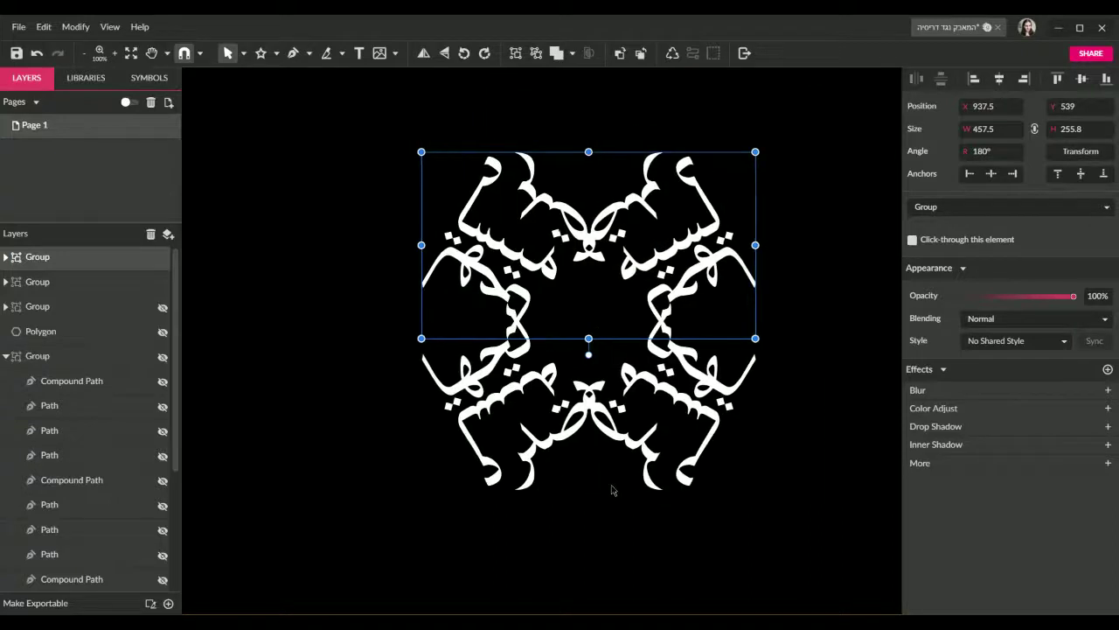
pyautogui.click(782, 404)
pyautogui.moveTo(817, 169); pyautogui.dragTo(463, 507)
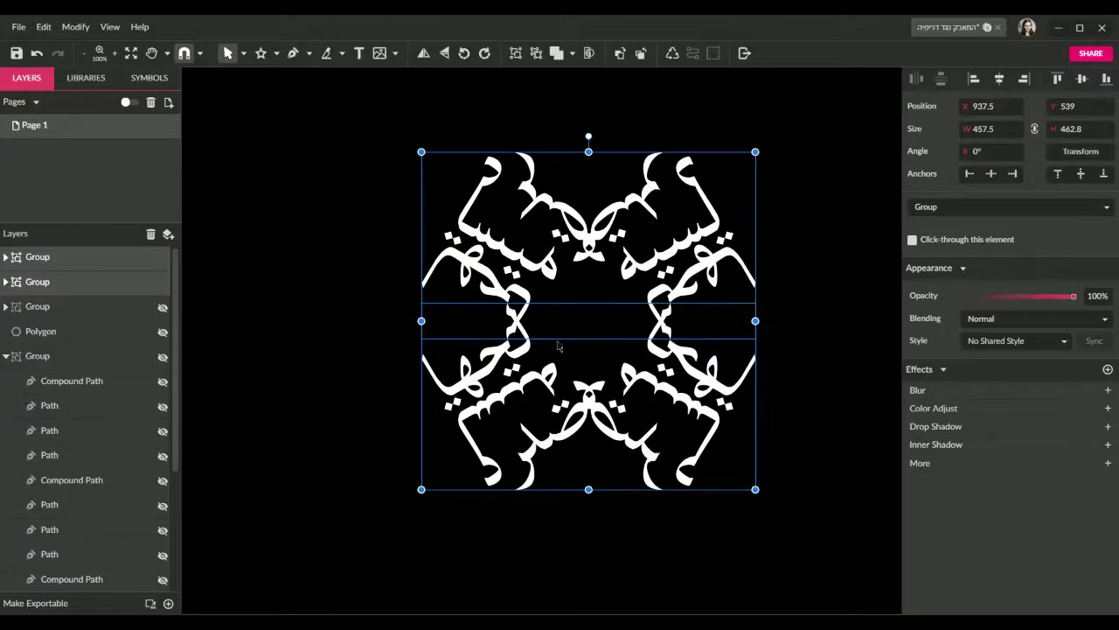
pyautogui.hotkey('ctrl', 'g')
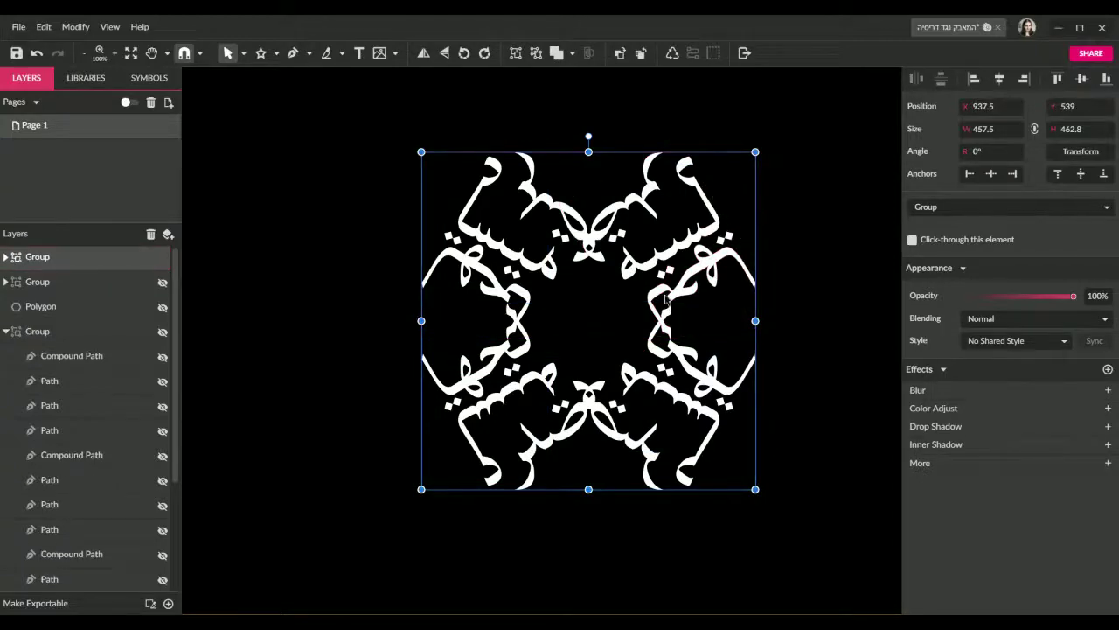
# Step: Duplicate the combined calligraphy group, then trial a diagonal tilt and a -45° rotation, undoing each
pyautogui.hotkey('ctrl', 'd')
pyautogui.moveTo(588, 136); pyautogui.dragTo(662, 163)
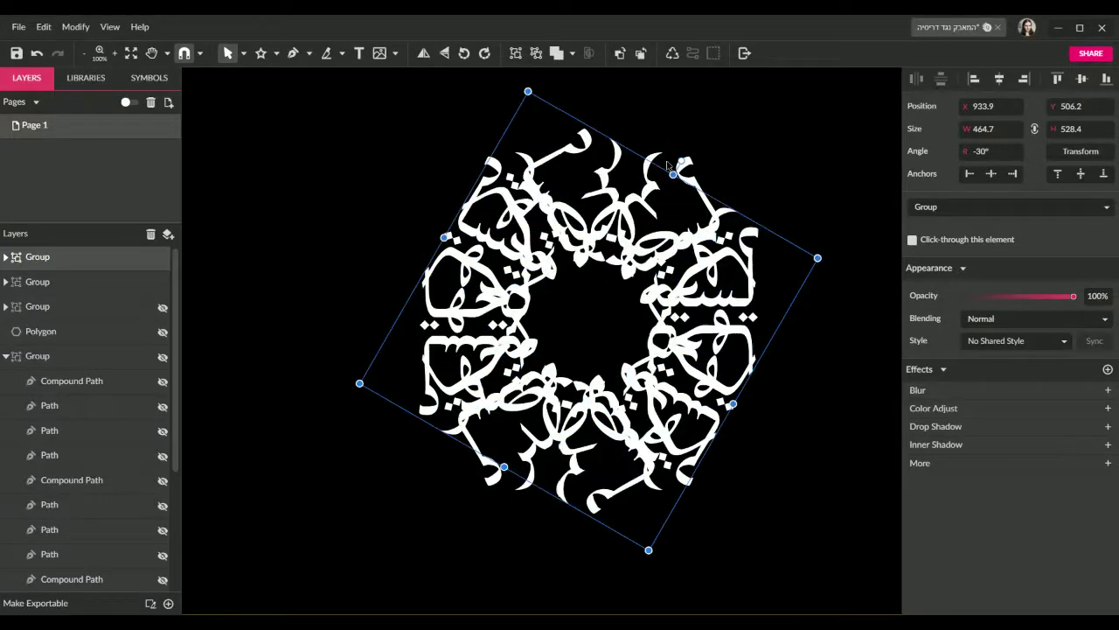
pyautogui.hotkey('ctrl', 'z')
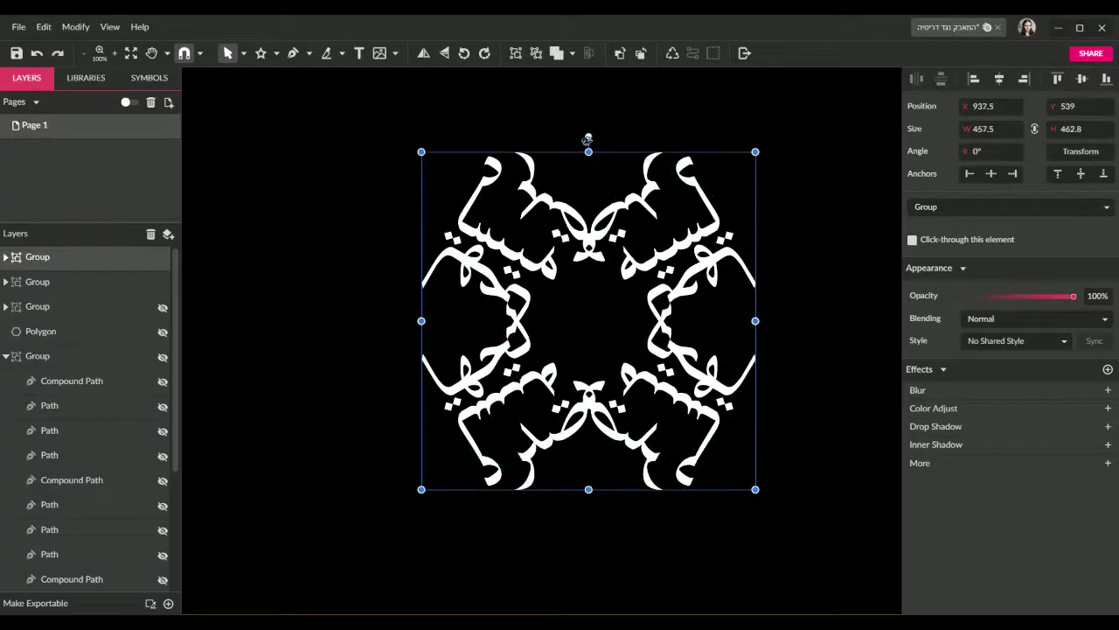
pyautogui.moveTo(588, 139); pyautogui.dragTo(718, 181)
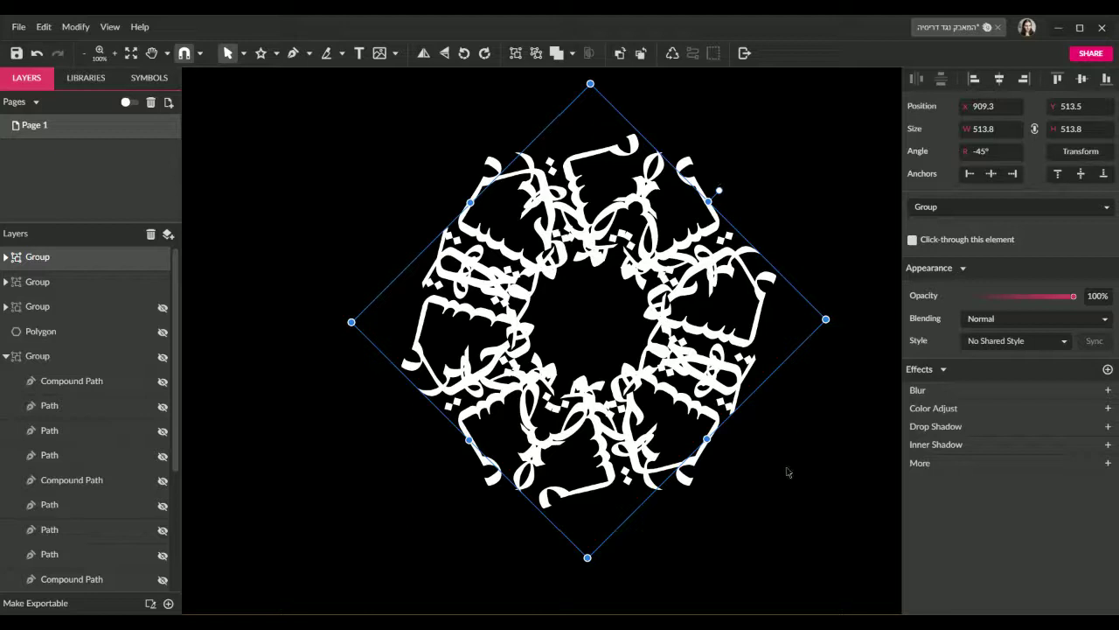
pyautogui.click(801, 514)
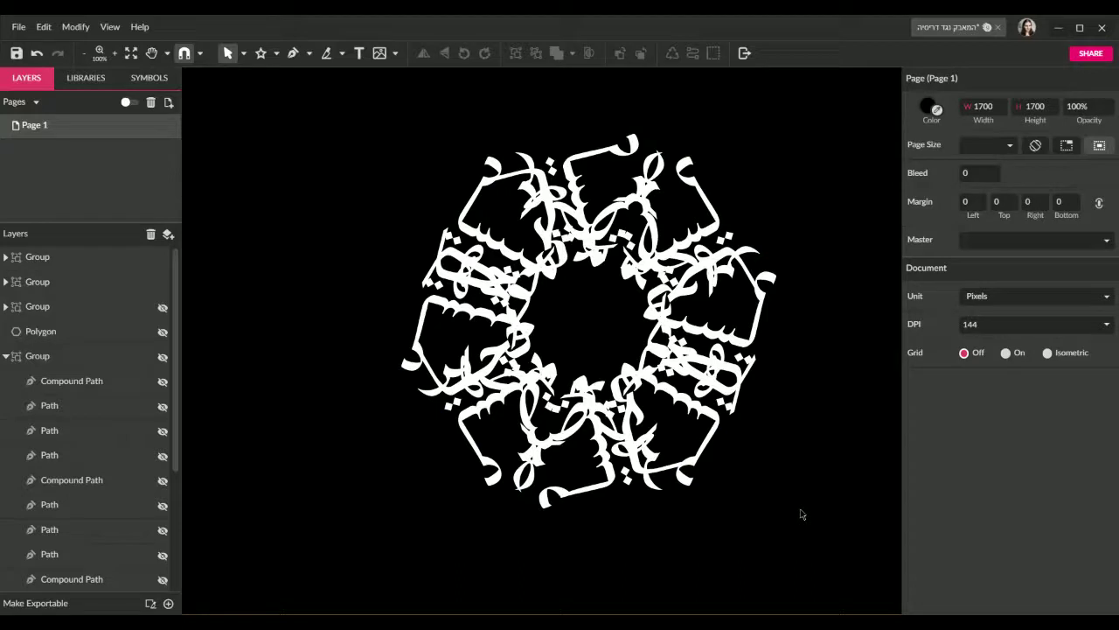
pyautogui.hotkey('ctrl', 'z')
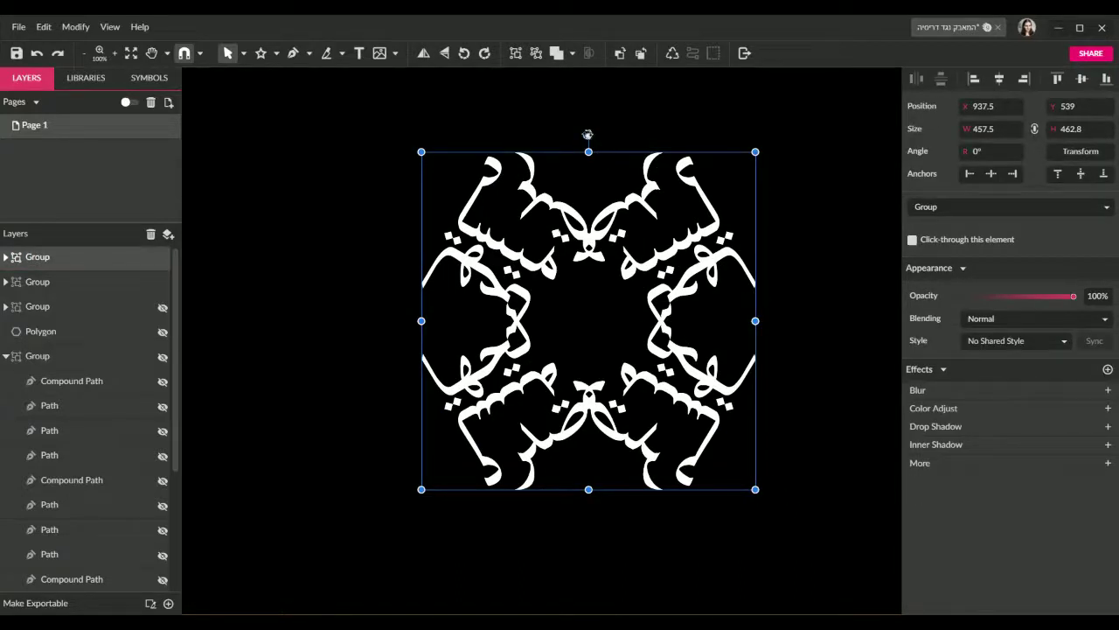
# Step: Trial a -90° rotation of the artwork and preview it, then narrow the selection to the top group
pyautogui.moveTo(588, 134); pyautogui.dragTo(832, 327)
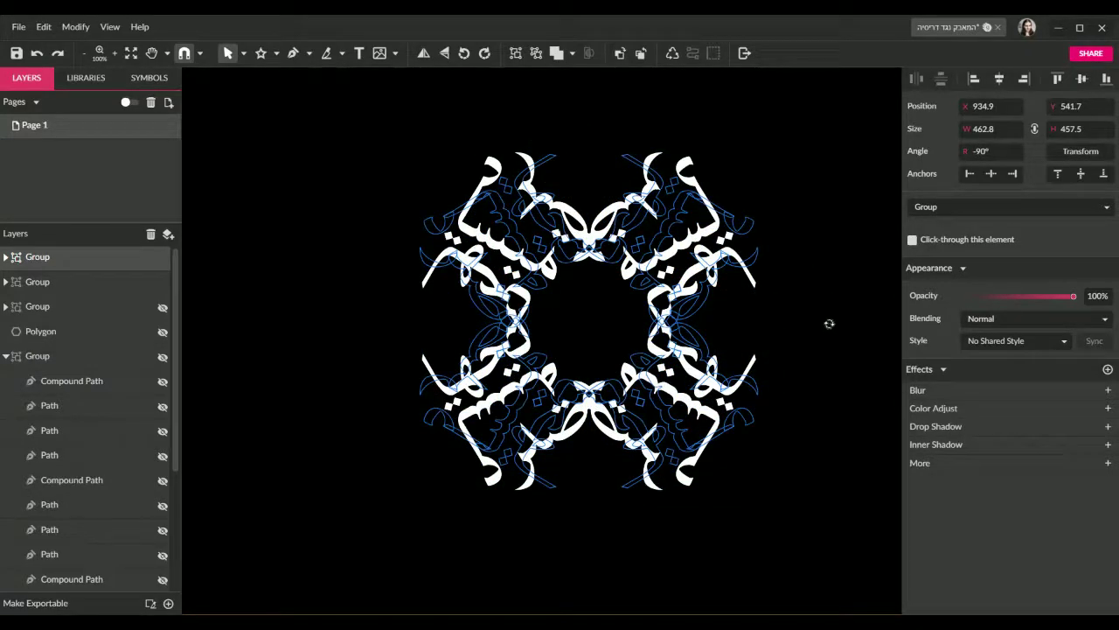
pyautogui.moveTo(831, 336); pyautogui.dragTo(831, 336)
pyautogui.click(713, 567)
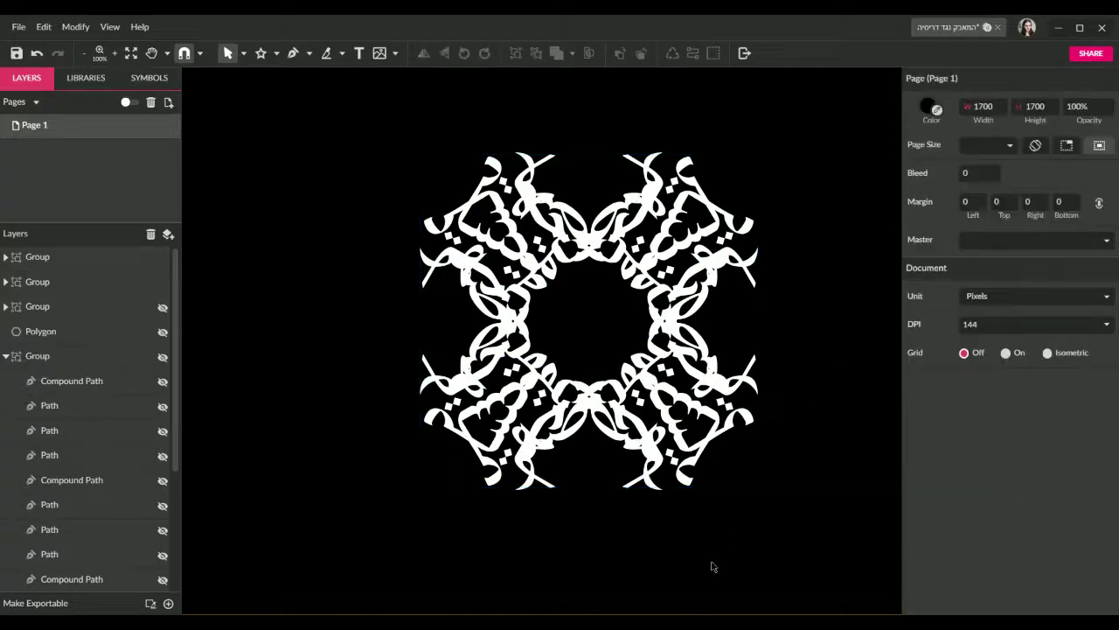
pyautogui.moveTo(820, 163); pyautogui.dragTo(456, 530)
pyautogui.hotkey('ctrl', 'z')
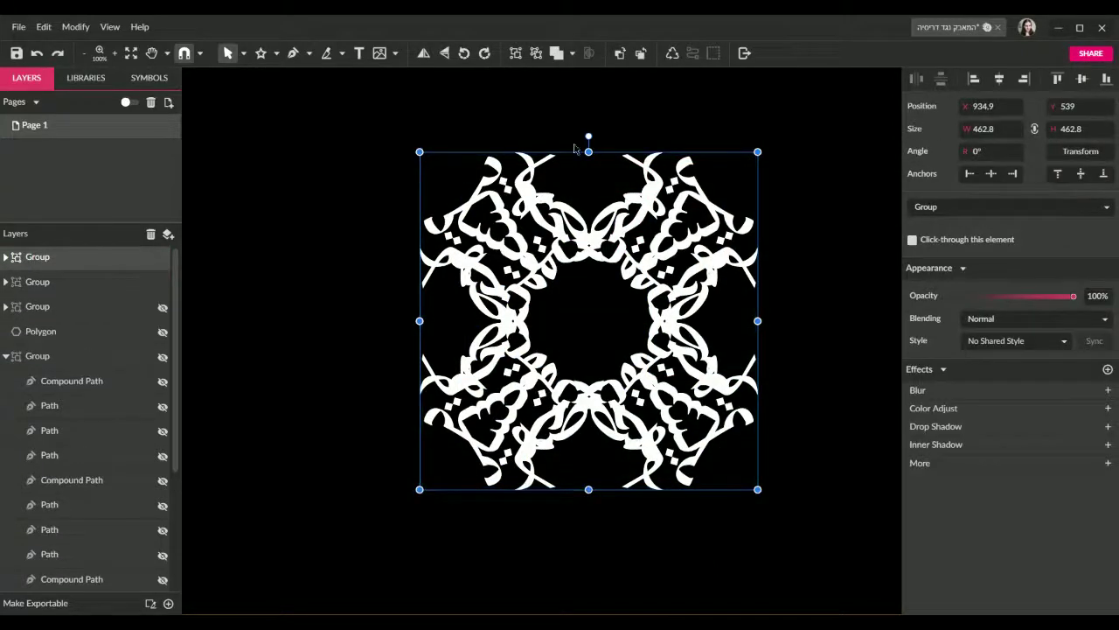
# Step: Preview the group at -45°, undo and redo it, then nudge the group down 10 px
pyautogui.moveTo(589, 135); pyautogui.dragTo(711, 179)
pyautogui.click(760, 550)
pyautogui.hotkey('ctrl', 'z')
pyautogui.hotkey('ctrl', 'z')
pyautogui.hotkey('ctrl', 'z')
pyautogui.hotkey('ctrl', 'z')
pyautogui.hotkey('ctrl', 'z')
pyautogui.hotkey('ctrl', 'shift', 'z')
pyautogui.hotkey('ctrl', 'shift', 'z')
pyautogui.hotkey('ctrl', 'shift', 'z')
pyautogui.hotkey('ctrl', 'shift', 'z')
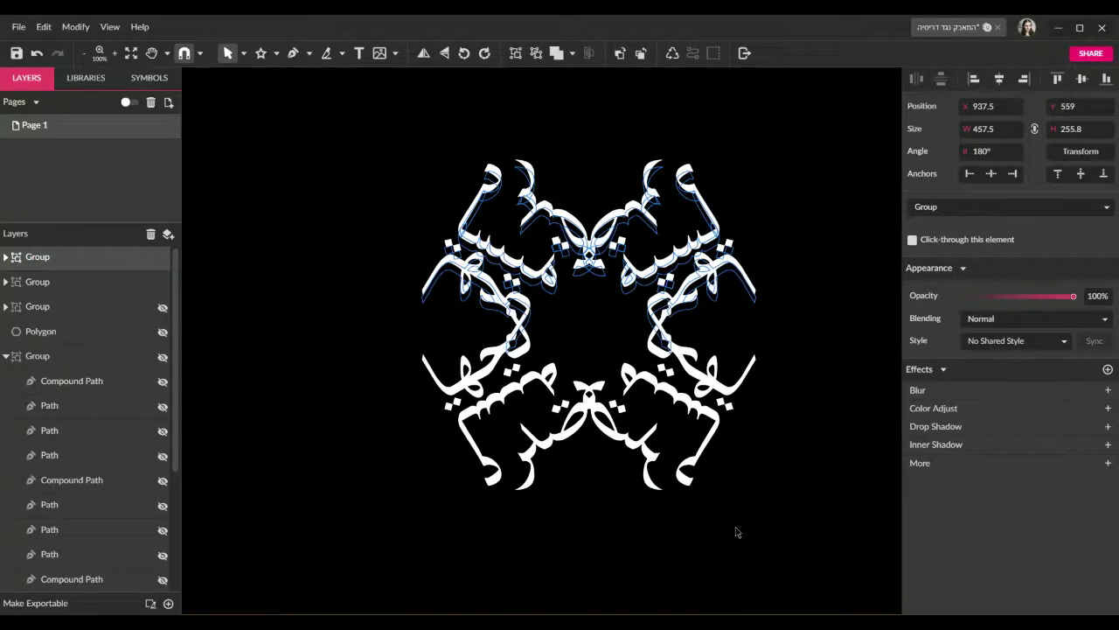
pyautogui.hotkey('shift', 'Down')
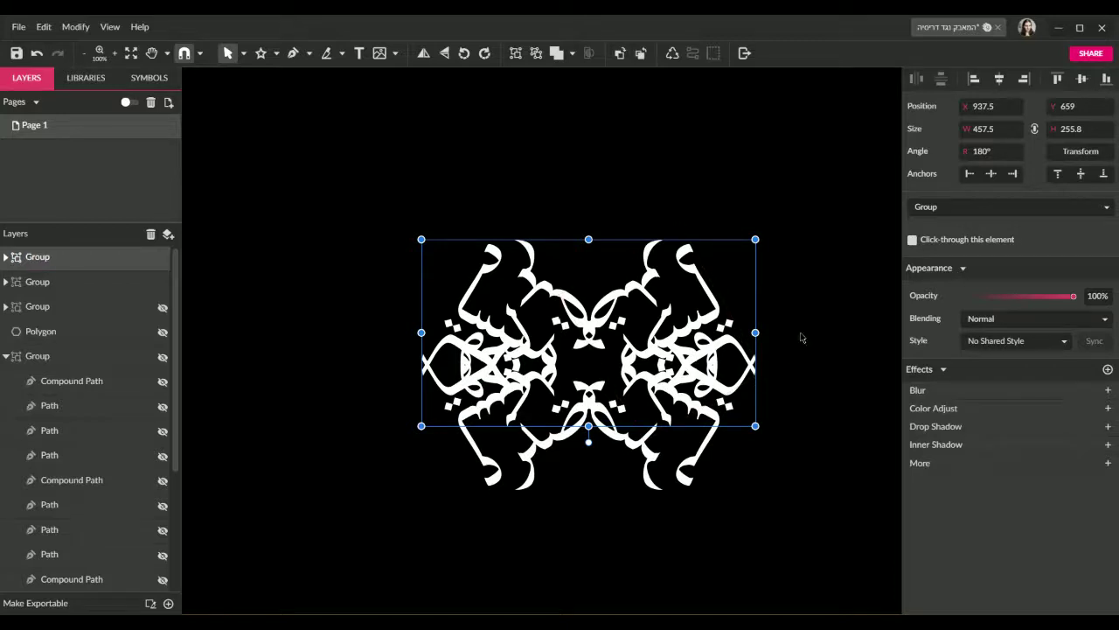
# Step: Rotate the top calligraphy group by -90° and preview the rotated mandala
pyautogui.moveTo(822, 180); pyautogui.dragTo(420, 512)
pyautogui.hotkey('ctrl', 'z')
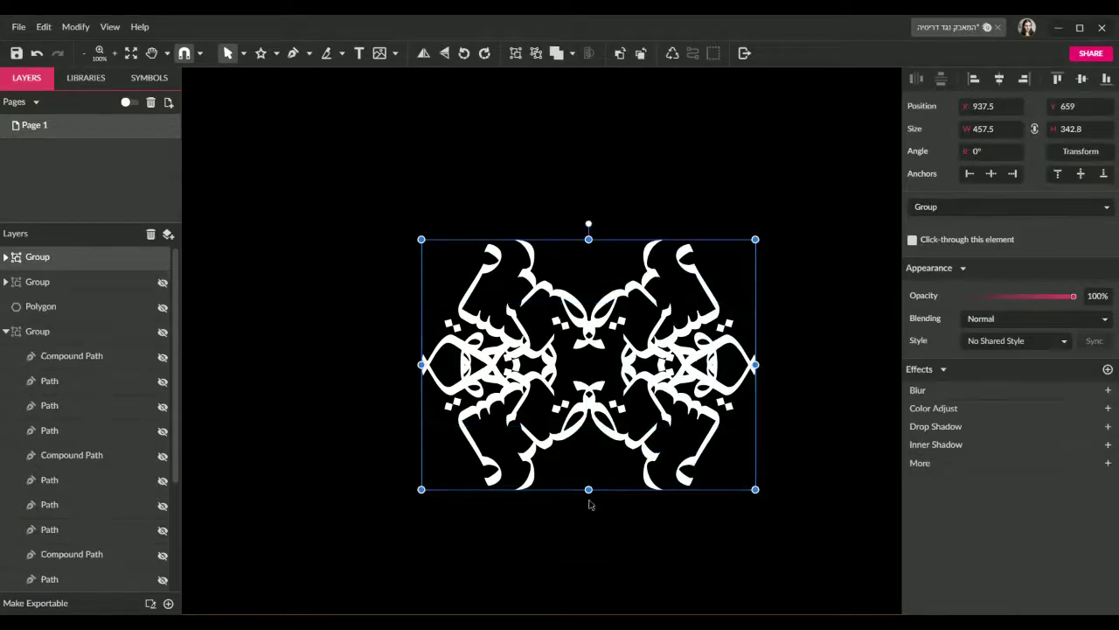
pyautogui.moveTo(589, 221); pyautogui.dragTo(799, 356)
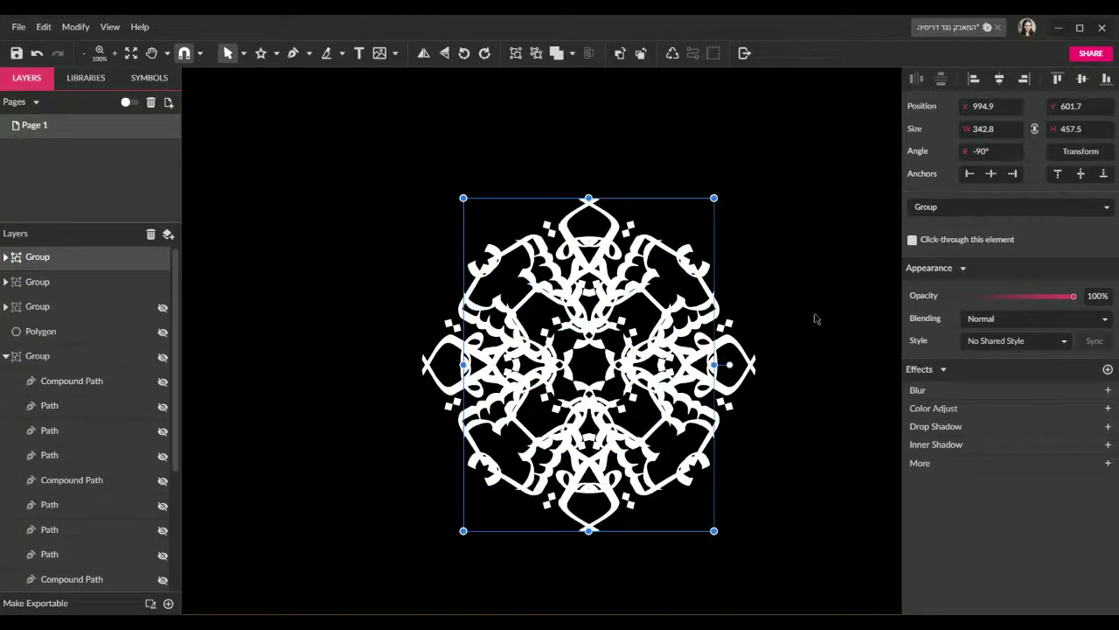
pyautogui.click(839, 266)
# Step: Preview the top group at -45° as an eight-way mandala, then undo back to the flipped half
pyautogui.moveTo(786, 191); pyautogui.dragTo(738, 255)
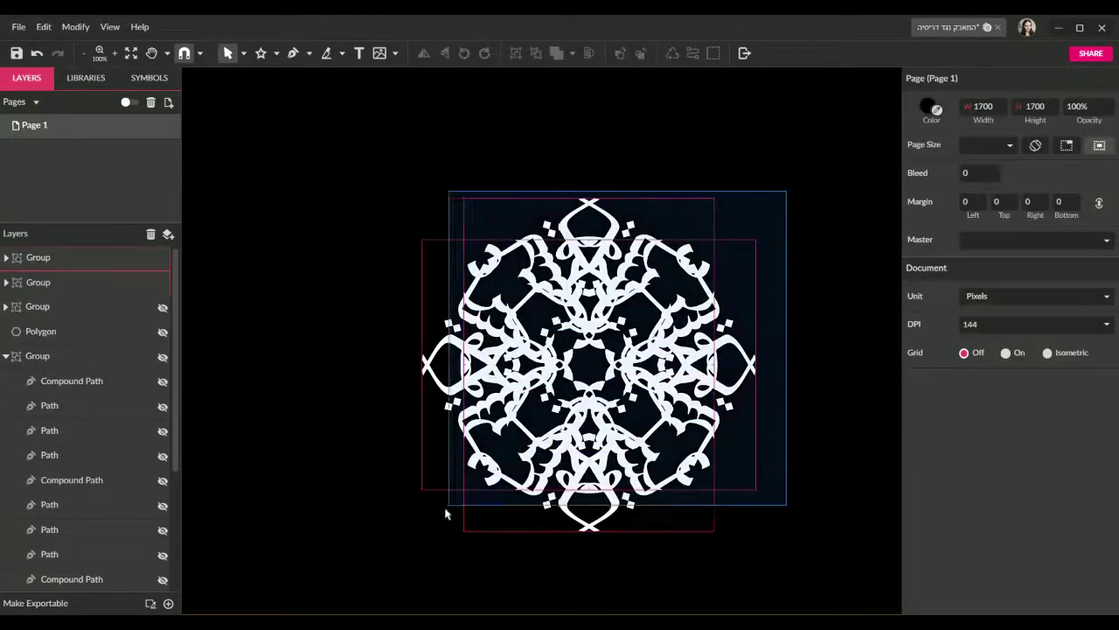
pyautogui.moveTo(440, 519); pyautogui.dragTo(419, 549)
pyautogui.hotkey('ctrl', 'z')
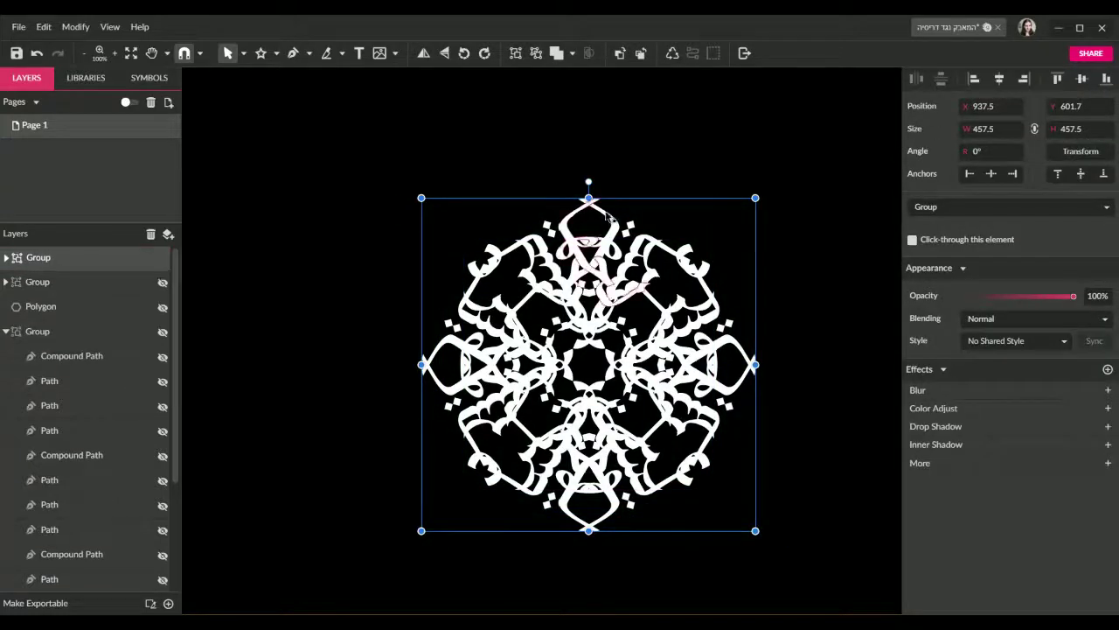
pyautogui.moveTo(656, 193); pyautogui.dragTo(747, 230)
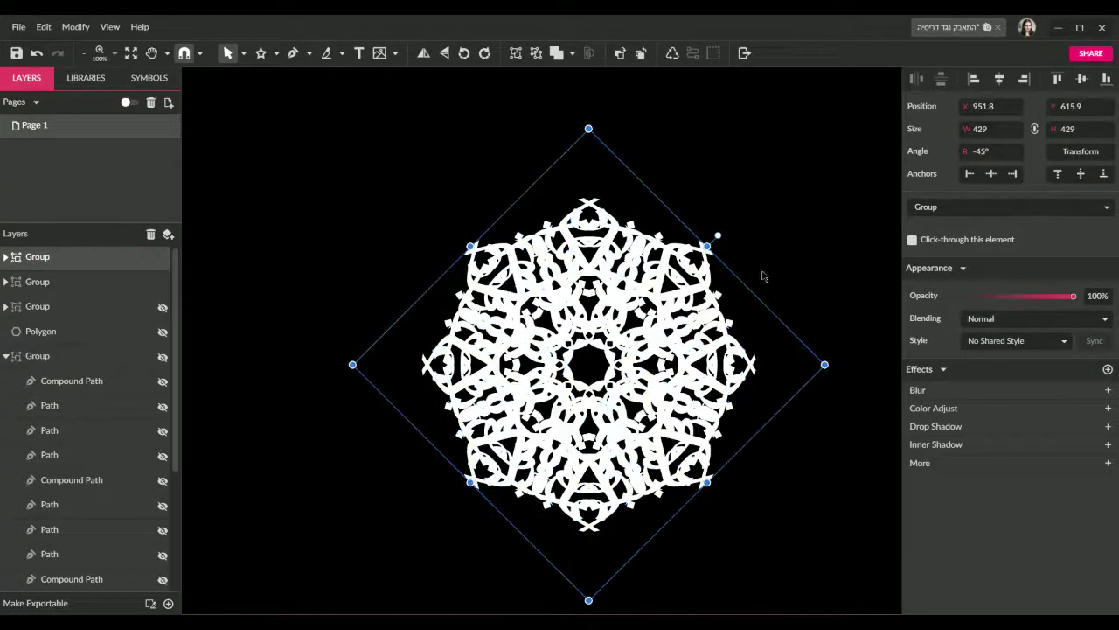
pyautogui.click(818, 505)
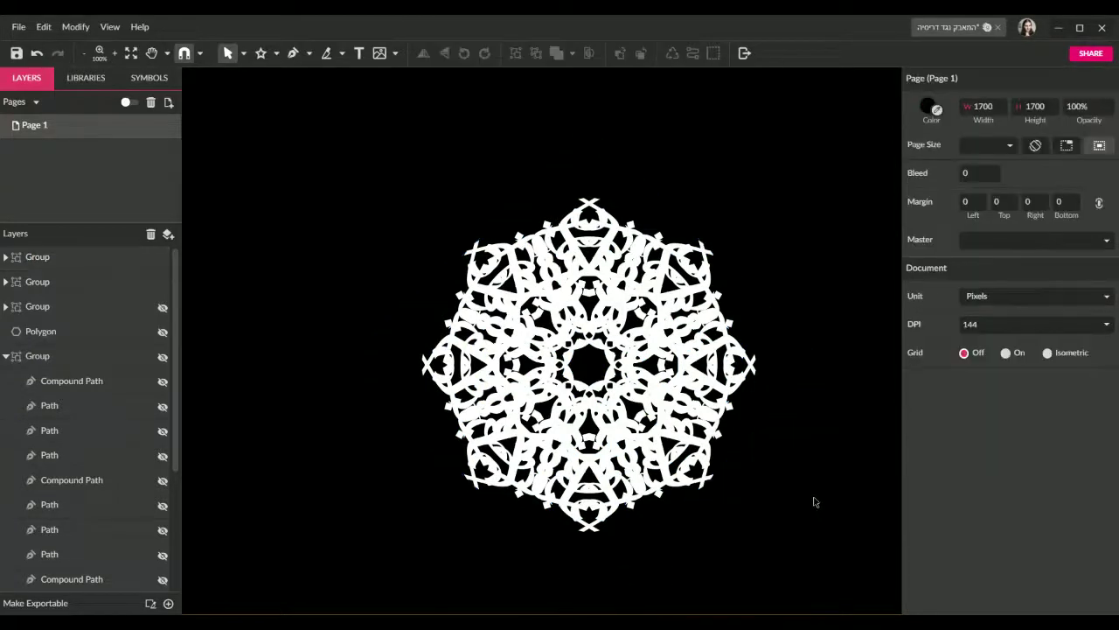
pyautogui.hotkey('ctrl', 'z')
pyautogui.hotkey('ctrl', 'z')
pyautogui.hotkey('ctrl', 'z')
pyautogui.hotkey('ctrl', 'z')
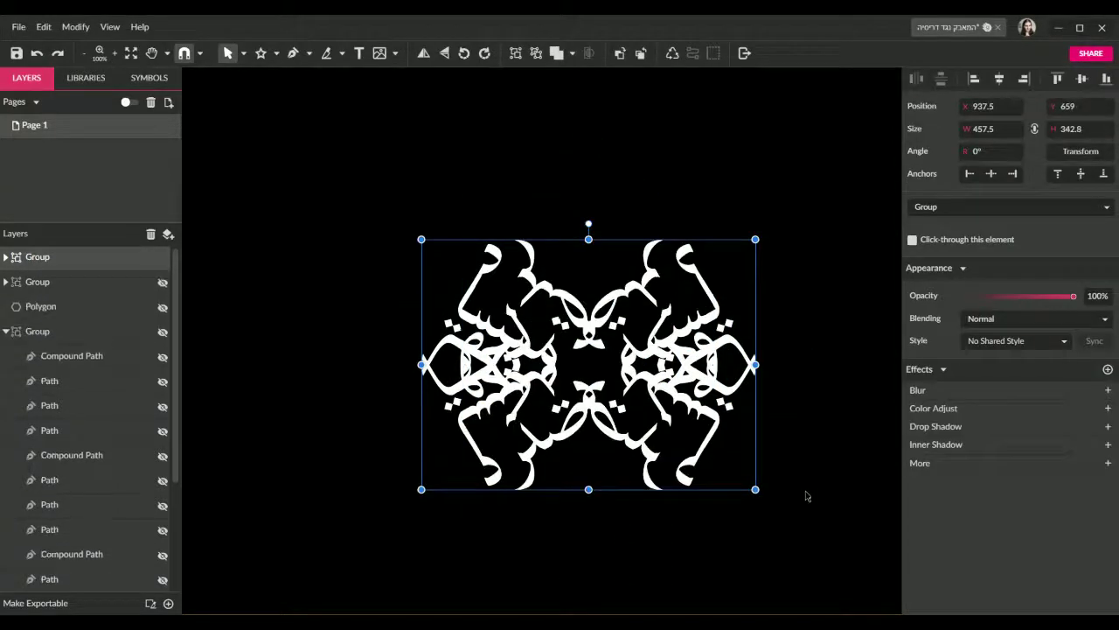
# Step: Delete the flipped upper half and duplicate the remaining mirrored calligraphy pair
pyautogui.press('Delete')
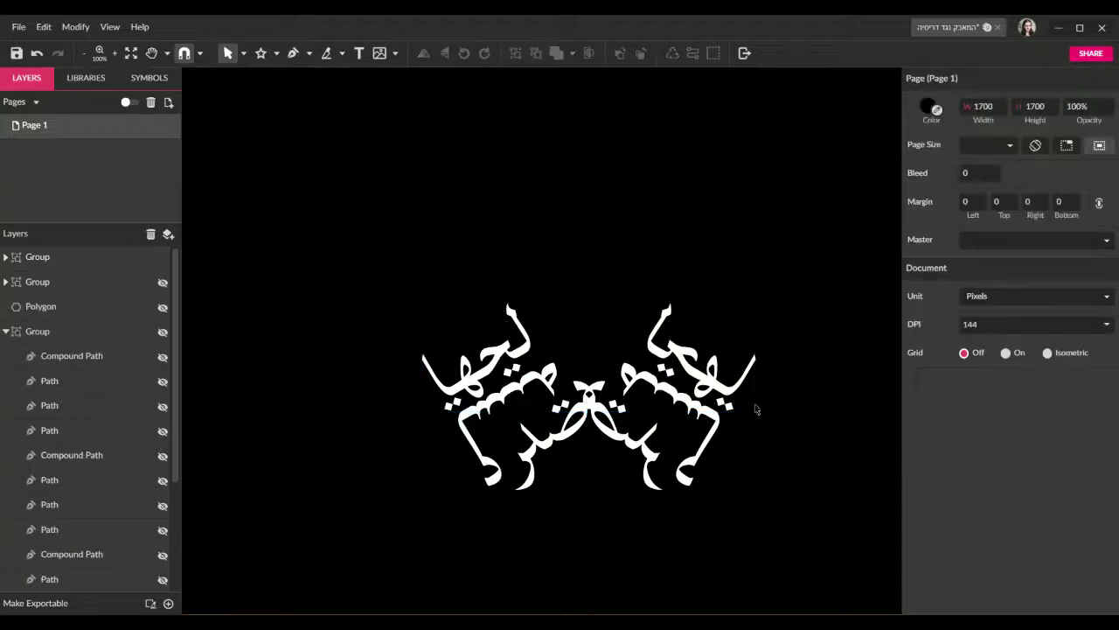
pyautogui.click(584, 426)
pyautogui.hotkey('ctrl', 'd')
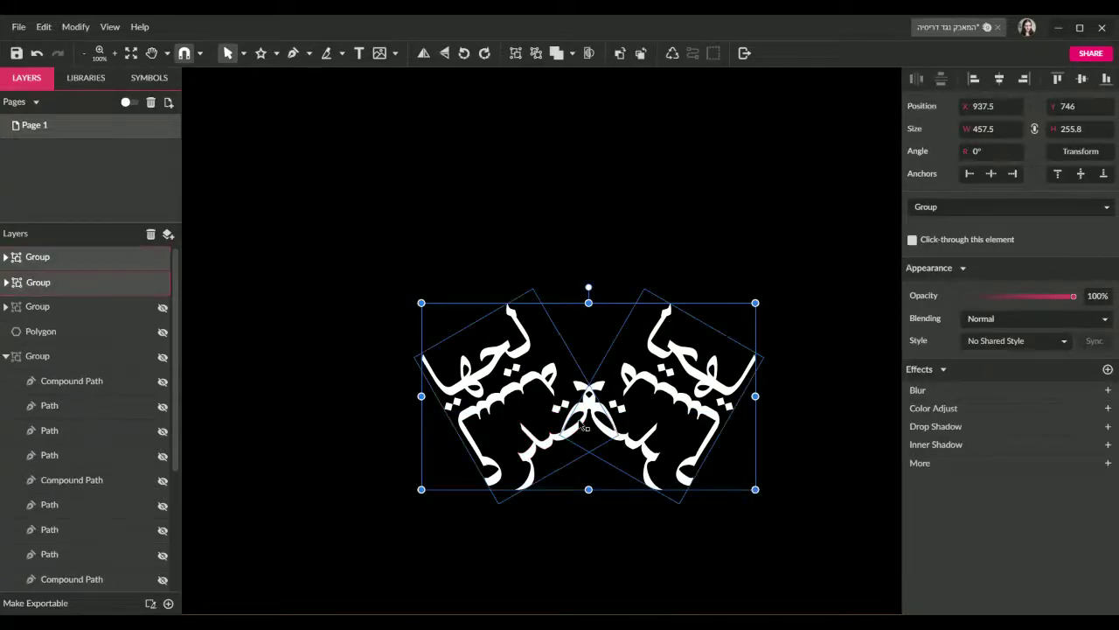
pyautogui.click(802, 481)
# Step: Nudge the -30° tilted right half left to X 737.5 so it overlaps the left half
pyautogui.click(703, 459)
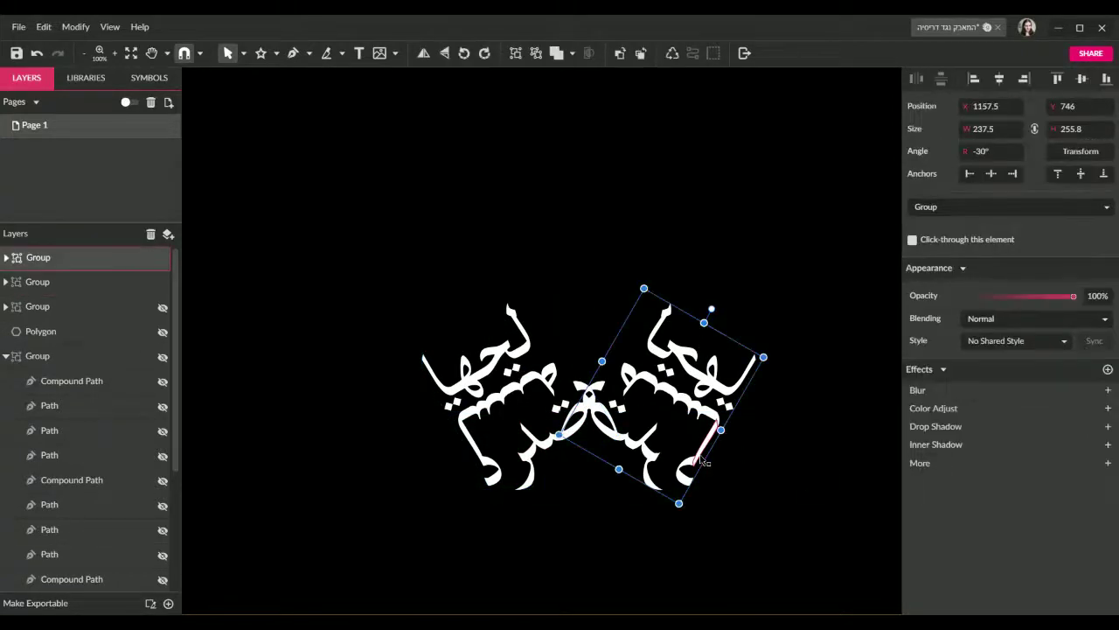
pyautogui.hotkey('shift', 'Left')
pyautogui.hotkey('shift', 'Left')
pyautogui.hotkey('shift', 'Left')
pyautogui.hotkey('shift', 'Left')
pyautogui.hotkey('shift', 'Left')
pyautogui.hotkey('shift', 'Left')
pyautogui.hotkey('shift', 'Left')
pyautogui.hotkey('shift', 'Left')
pyautogui.hotkey('shift', 'Left')
pyautogui.hotkey('shift', 'Left')
pyautogui.hotkey('shift', 'Left')
pyautogui.hotkey('shift', 'Left')
pyautogui.hotkey('shift', 'Left')
pyautogui.hotkey('shift', 'Left')
pyautogui.hotkey('shift', 'Left')
pyautogui.hotkey('shift', 'Left')
pyautogui.hotkey('shift', 'Left')
pyautogui.hotkey('shift', 'Left')
pyautogui.hotkey('shift', 'Left')
pyautogui.hotkey('shift', 'Left')
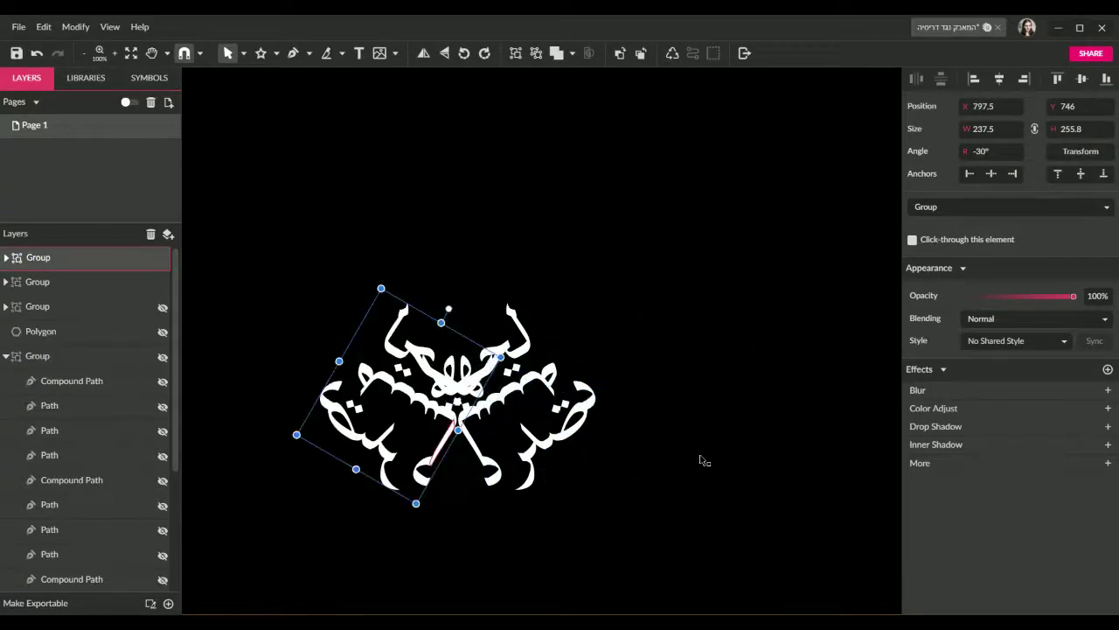
pyautogui.hotkey('shift', 'Left')
pyautogui.hotkey('shift', 'Left')
pyautogui.hotkey('shift', 'Left')
pyautogui.hotkey('shift', 'Left')
pyautogui.hotkey('ctrl', '+')
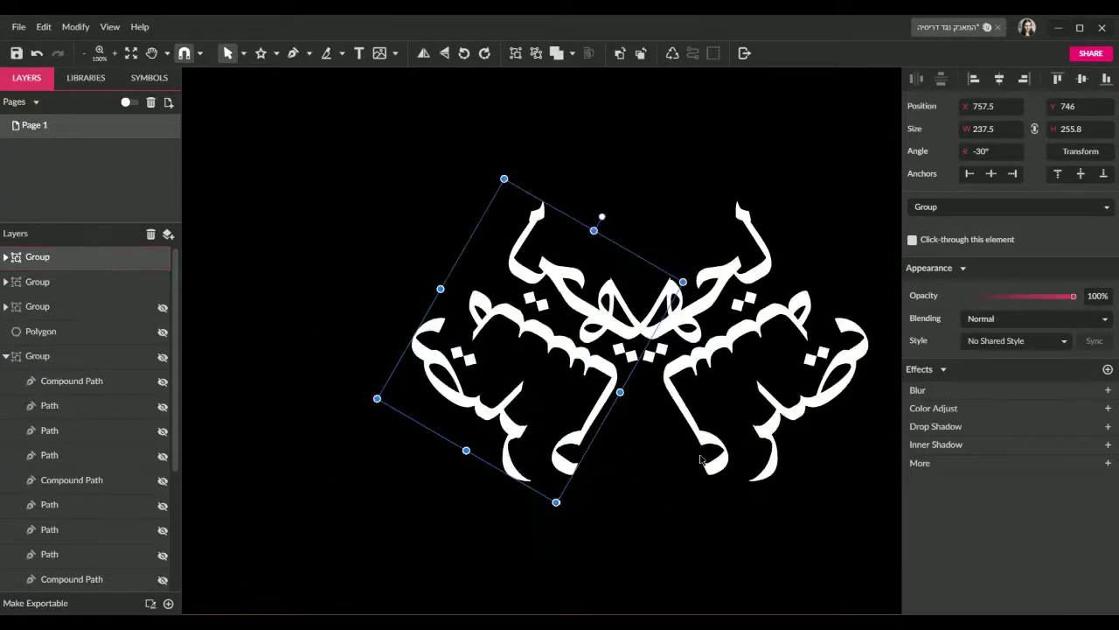
pyautogui.hotkey('shift', 'Left')
pyautogui.hotkey('shift', 'Left')
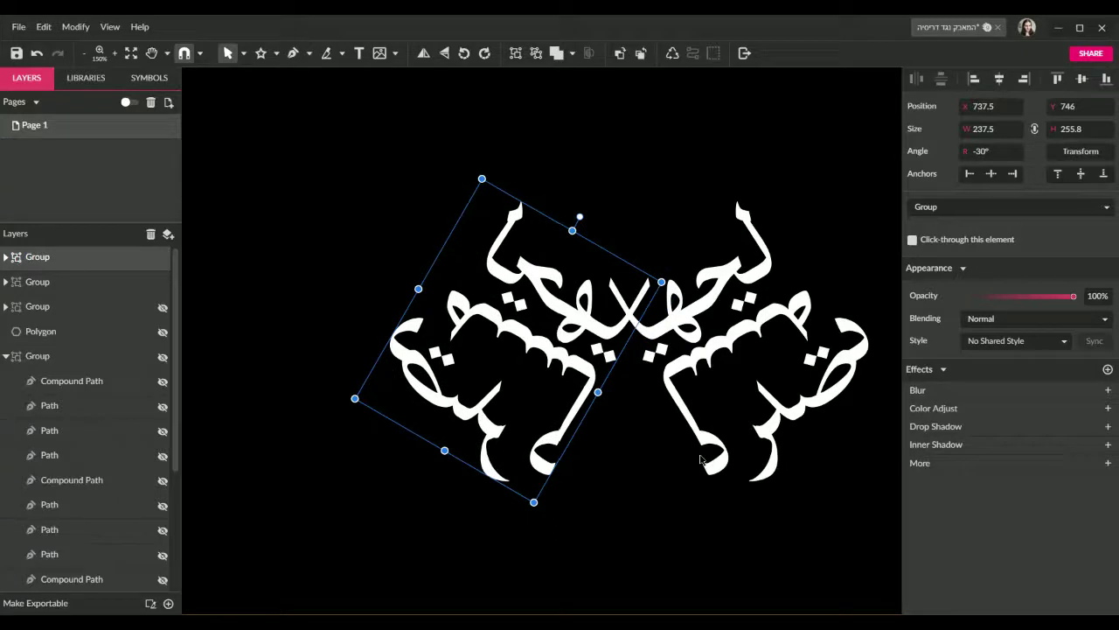
pyautogui.hotkey('ctrl', '-')
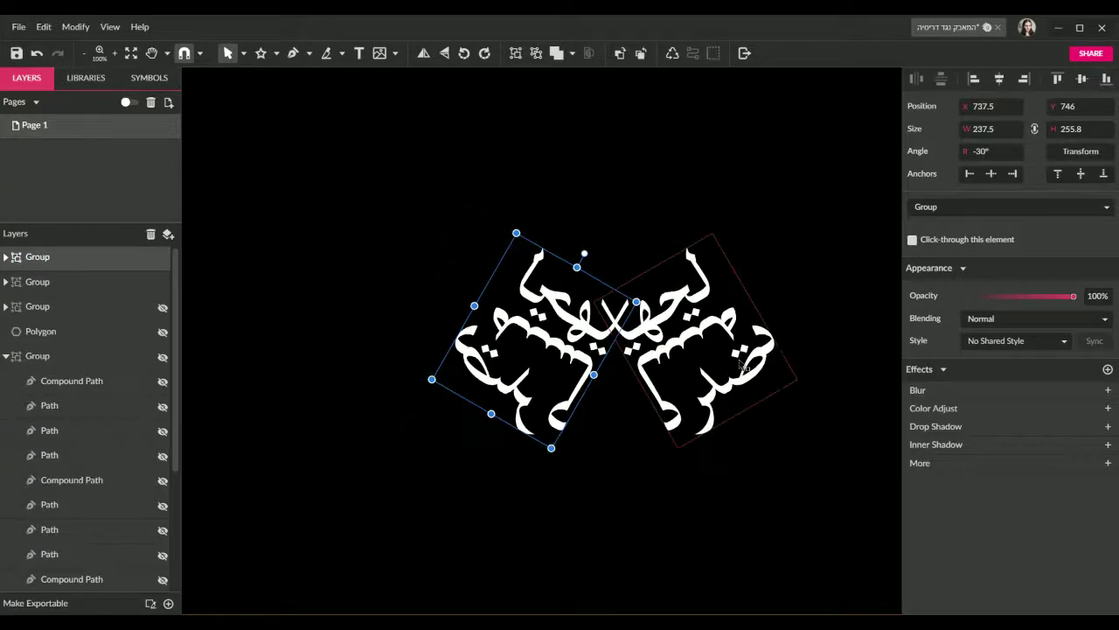
# Step: Group both calligraphy halves together, then undo the grouping to keep them separate
pyautogui.click(785, 445)
pyautogui.moveTo(818, 215); pyautogui.dragTo(449, 479)
pyautogui.hotkey('ctrl', 'g')
pyautogui.hotkey('ctrl', 'z')
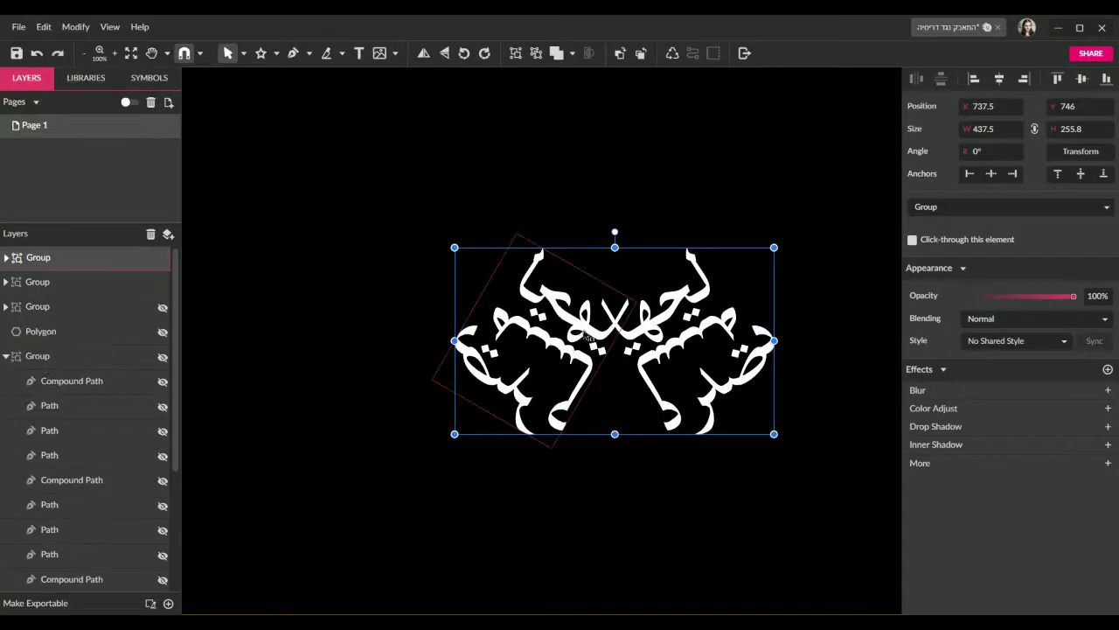
# Step: Flip the selected calligraphy group upside down and move it upward
pyautogui.rightClick(580, 341)
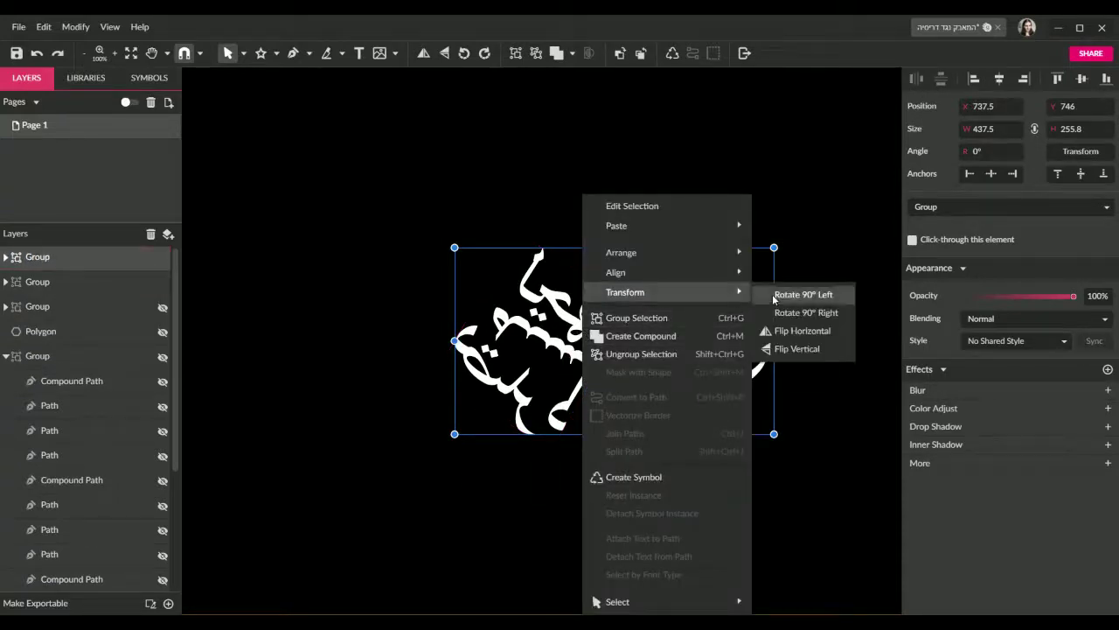
pyautogui.click(807, 349)
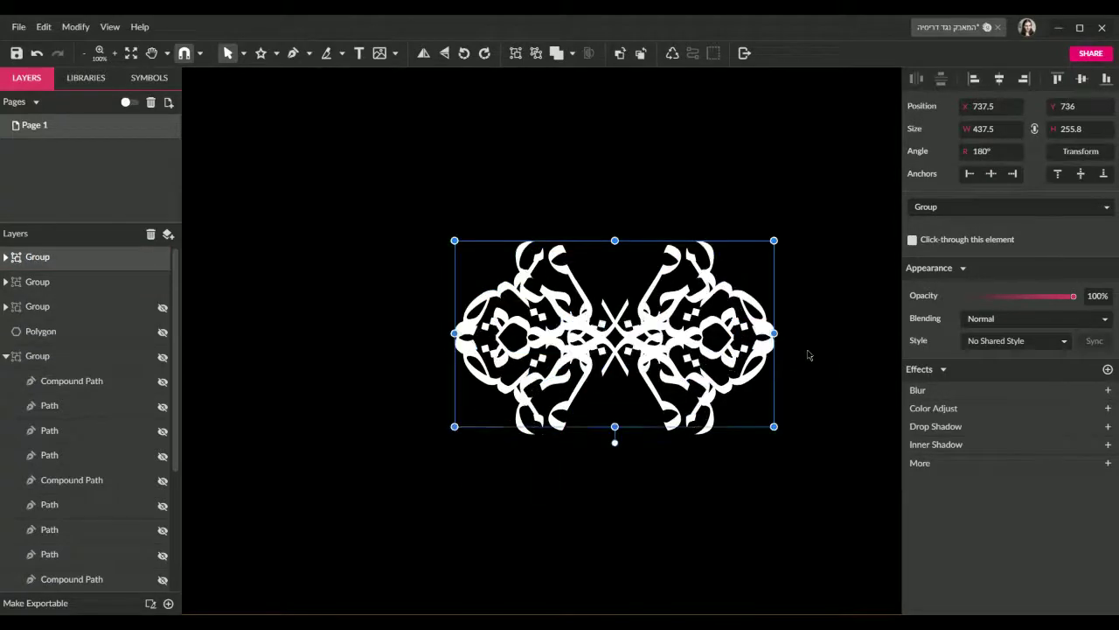
pyautogui.hotkey('shift', 'Up')
pyautogui.hotkey('shift', 'Up')
pyautogui.hotkey('shift', 'Up')
pyautogui.hotkey('shift', 'Up')
pyautogui.hotkey('shift', 'Up')
pyautogui.hotkey('shift', 'Up')
pyautogui.hotkey('shift', 'Up')
pyautogui.hotkey('shift', 'Up')
pyautogui.hotkey('shift', 'Up')
pyautogui.hotkey('shift', 'Up')
pyautogui.hotkey('shift', 'Up')
pyautogui.hotkey('shift', 'Up')
pyautogui.hotkey('shift', 'Up')
pyautogui.hotkey('shift', 'Up')
pyautogui.hotkey('shift', 'Up')
pyautogui.hotkey('shift', 'Up')
pyautogui.hotkey('shift', 'Up')
pyautogui.hotkey('shift', 'Up')
pyautogui.hotkey('shift', 'Up')
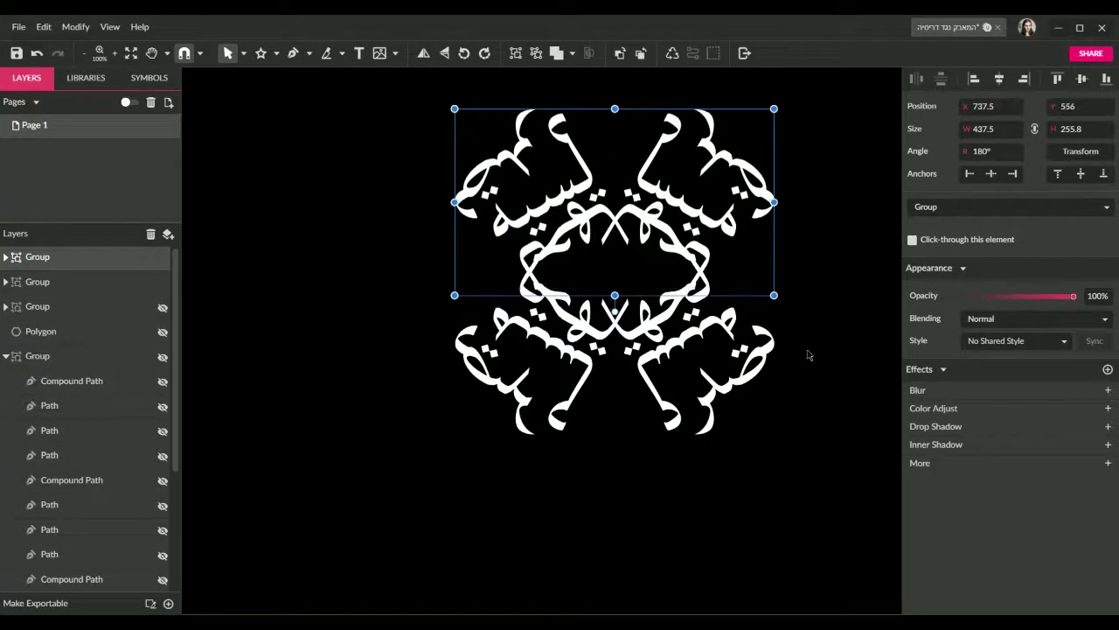
pyautogui.click(819, 464)
# Step: Rotate the top calligraphy group by -90° and preview the pattern
pyautogui.moveTo(817, 192); pyautogui.dragTo(465, 588)
pyautogui.hotkey('ctrl', 'z')
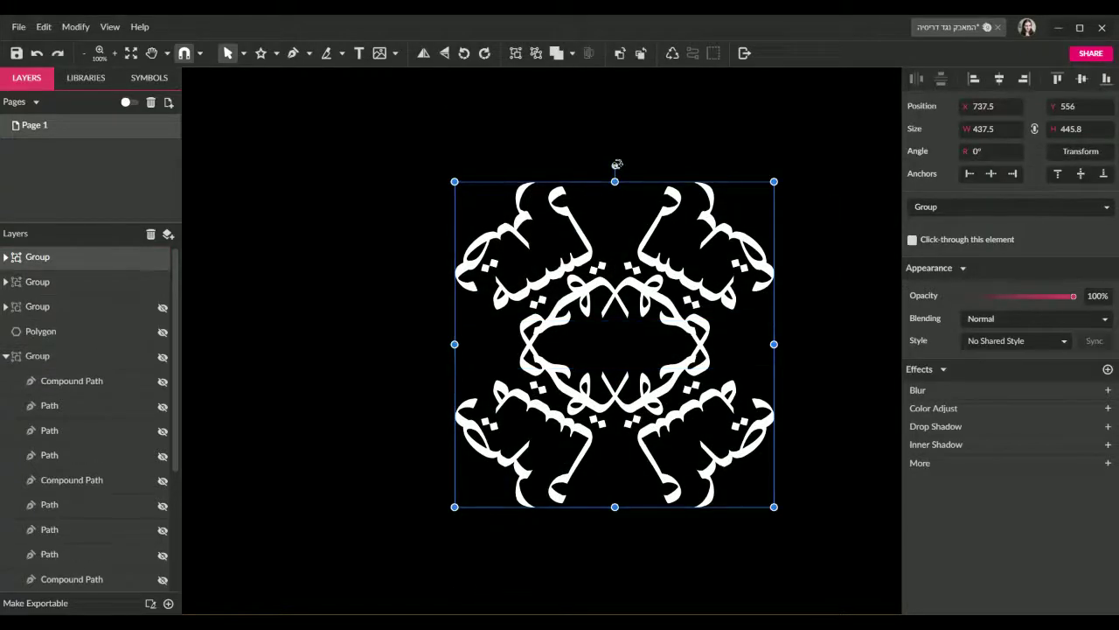
pyautogui.moveTo(617, 164); pyautogui.dragTo(853, 348)
pyautogui.click(784, 565)
# Step: Rotate the top group to -45° and preview the completed rosette
pyautogui.moveTo(833, 182); pyautogui.dragTo(420, 501)
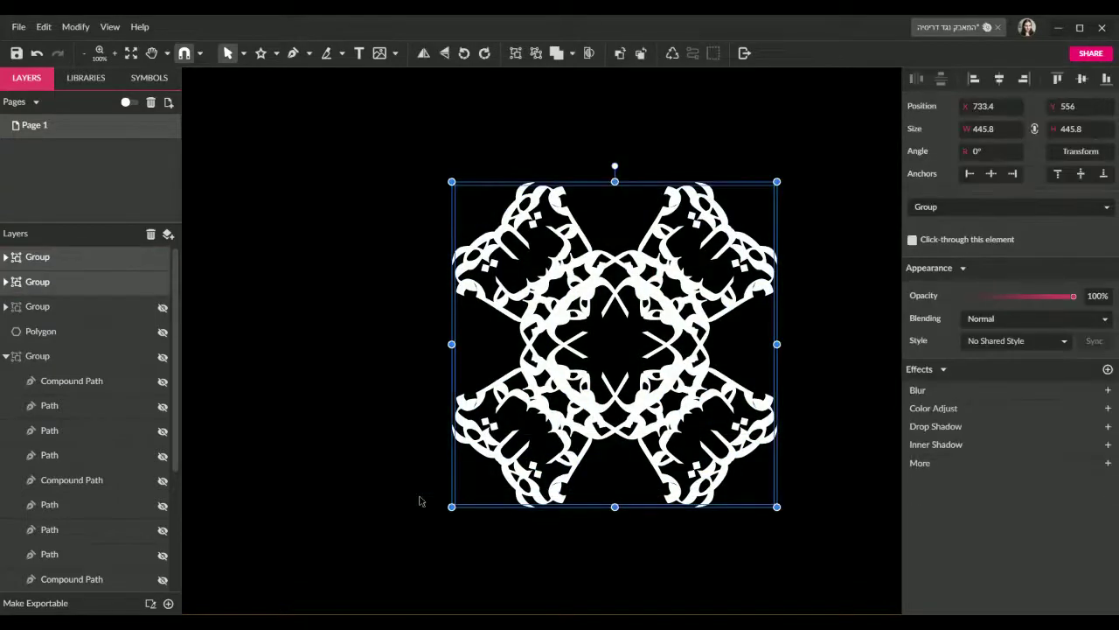
pyautogui.hotkey('ctrl', 'z')
pyautogui.moveTo(614, 165); pyautogui.dragTo(769, 210)
pyautogui.click(808, 542)
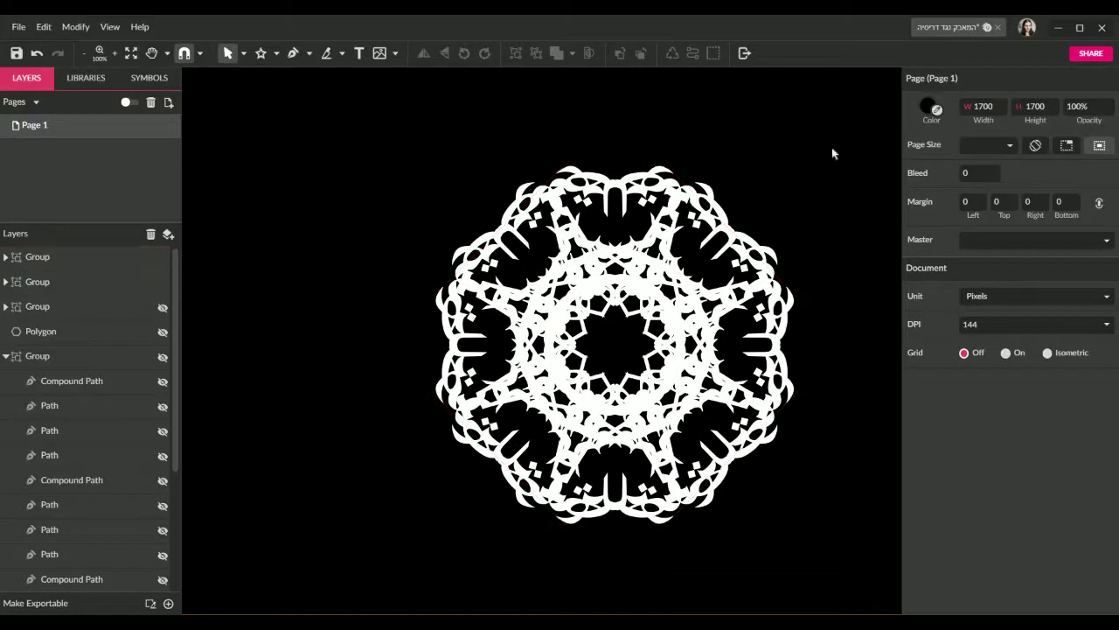
# Step: Duplicate and group both mandala groups, then move the top group to third in stacking order
pyautogui.moveTo(831, 154); pyautogui.dragTo(417, 557)
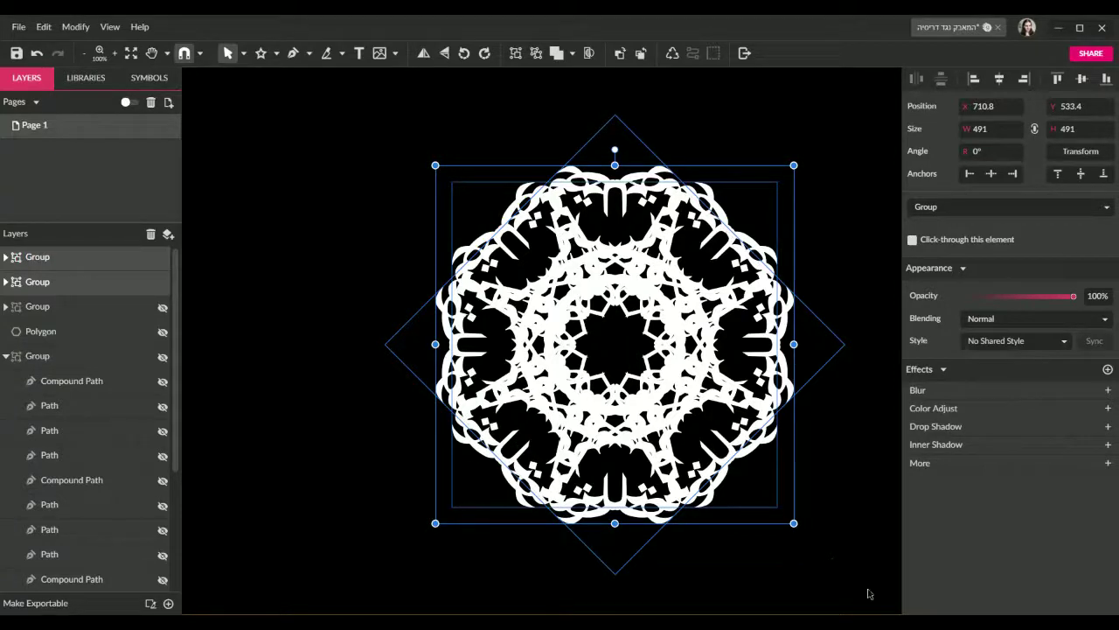
pyautogui.hotkey('ctrl', 'd')
pyautogui.hotkey('ctrl', 'g')
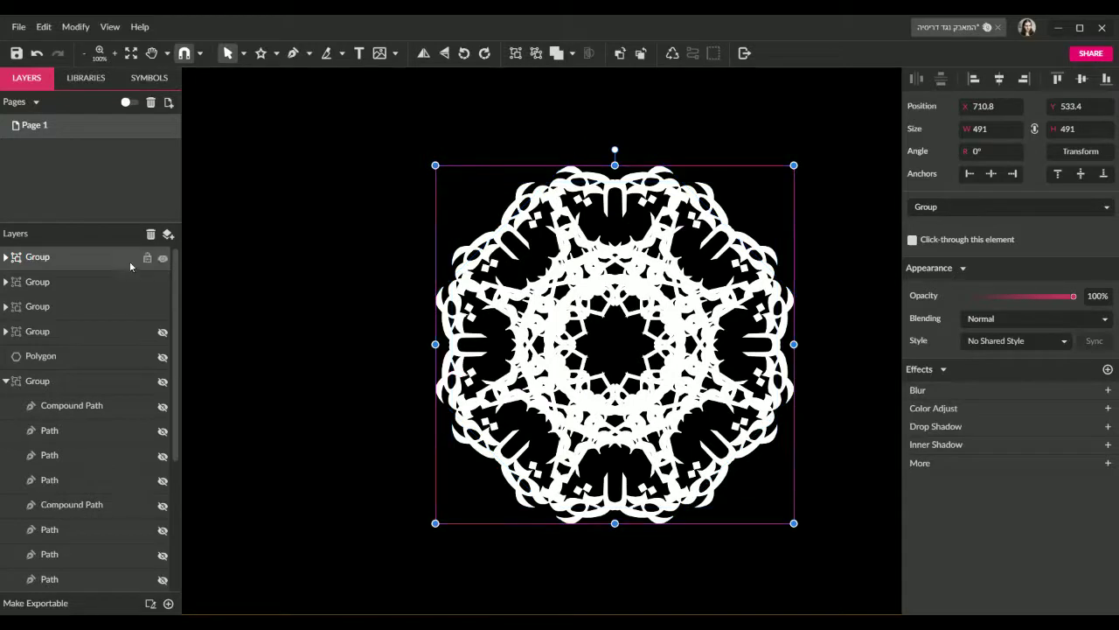
pyautogui.press('Escape')
pyautogui.moveTo(78, 264); pyautogui.dragTo(74, 322)
# Step: Delete the extra rotated mandala groups, including the -45° copy
pyautogui.click(696, 325)
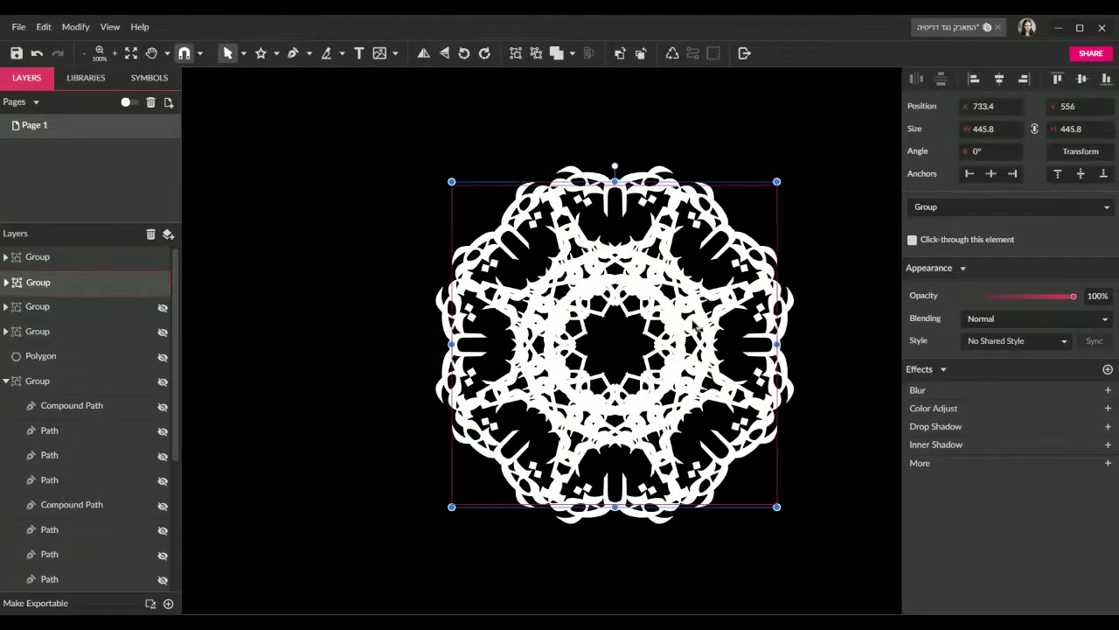
pyautogui.press('Delete')
pyautogui.click(665, 345)
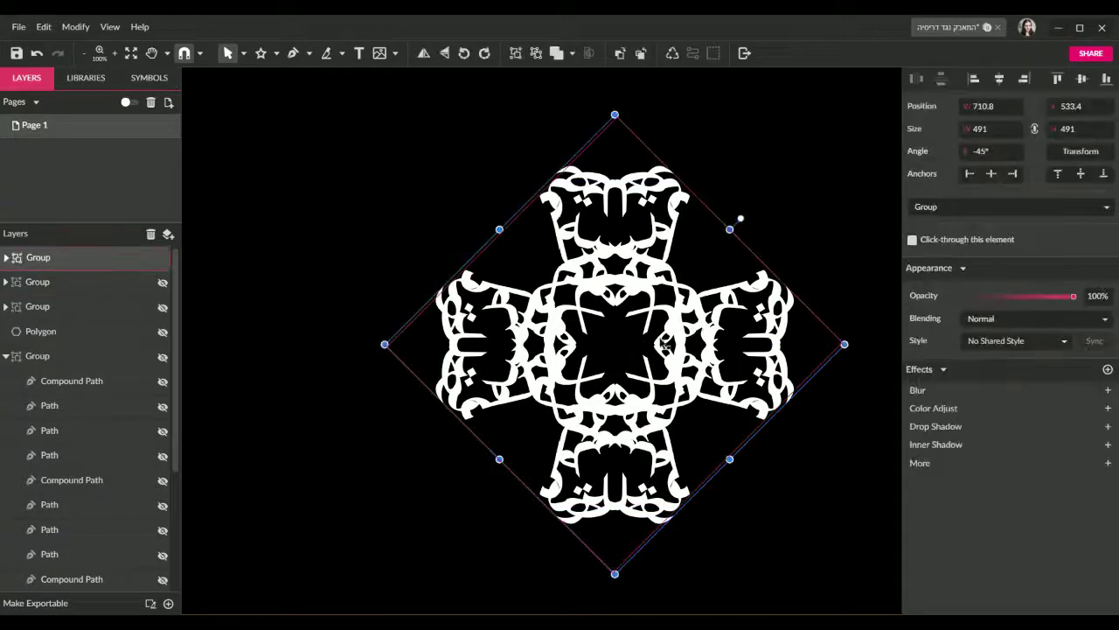
pyautogui.hotkey('ctrl', 'z')
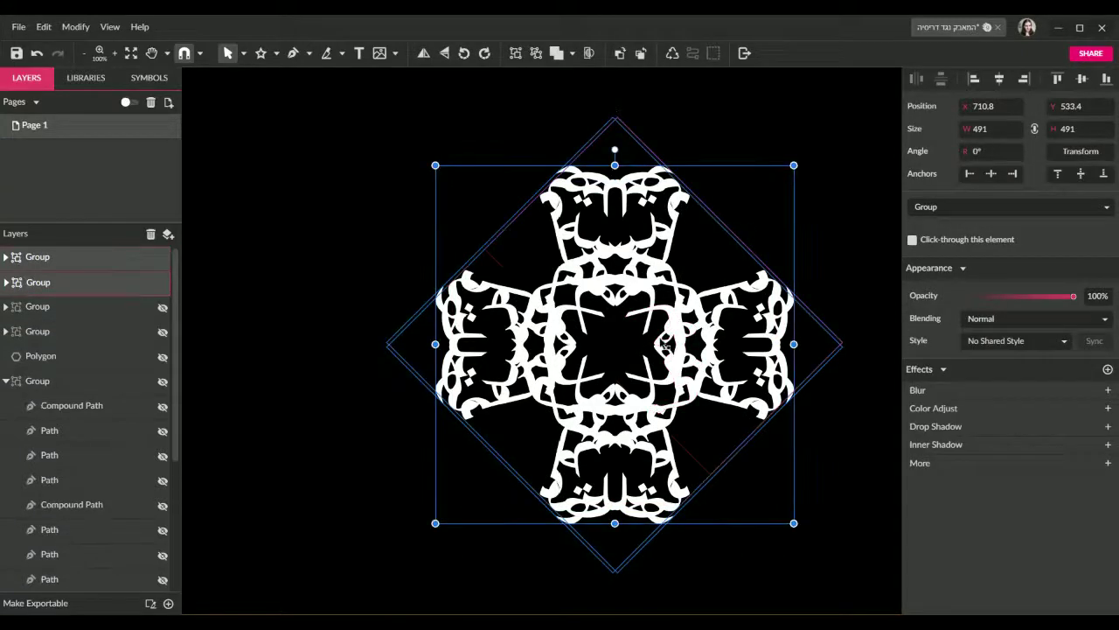
pyautogui.press('Escape')
pyautogui.click(662, 322)
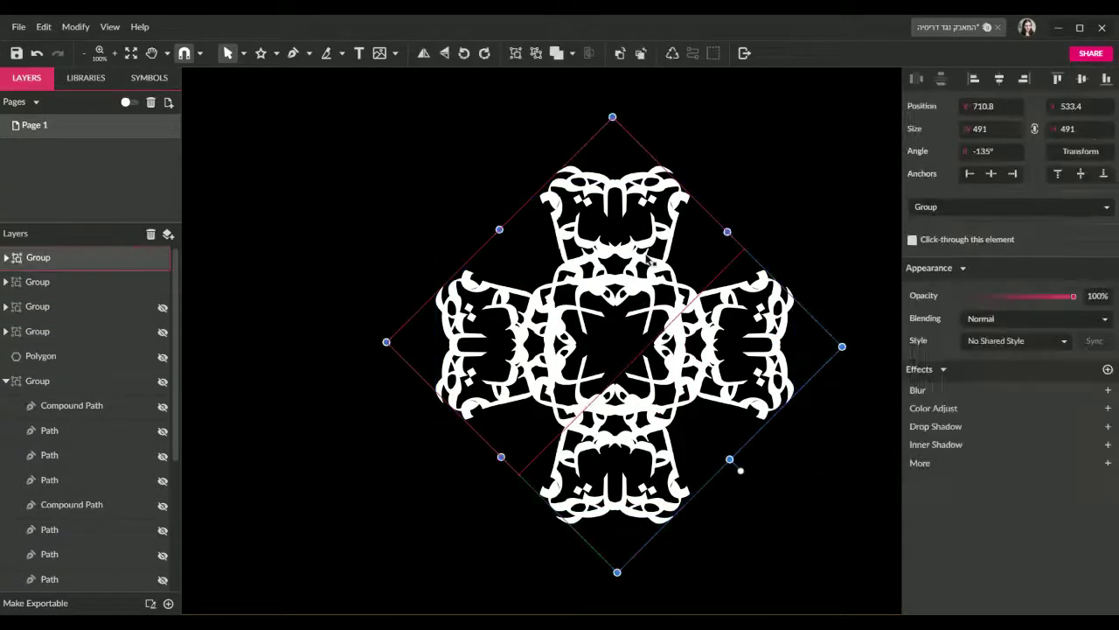
pyautogui.press('Delete')
pyautogui.hotkey('ctrl', 'z')
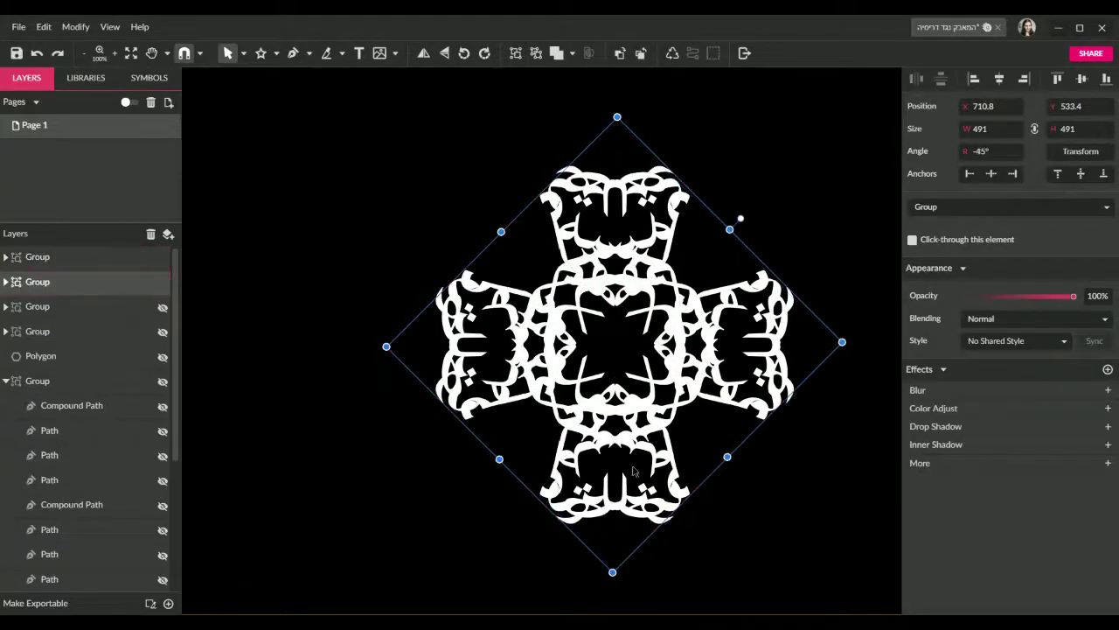
pyautogui.press('Delete')
# Step: Rotate the remaining Arabic calligraphy group back upright to 0°
pyautogui.click(578, 181)
pyautogui.moveTo(496, 220); pyautogui.dragTo(490, 213)
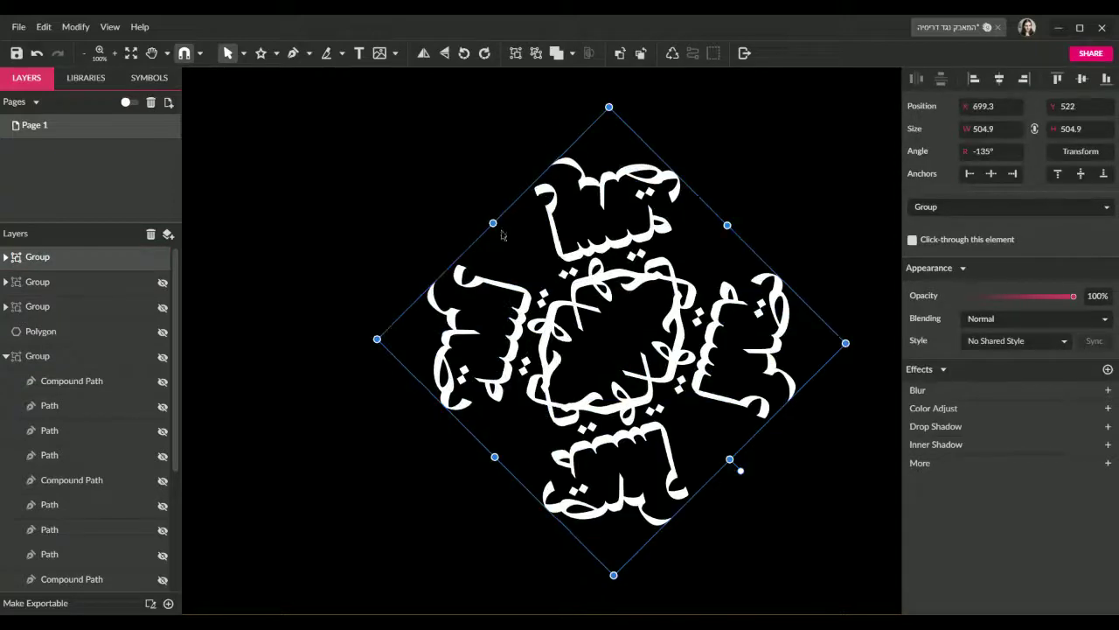
pyautogui.hotkey('ctrl', 'z')
pyautogui.moveTo(743, 472); pyautogui.dragTo(607, 212)
pyautogui.click(832, 512)
# Step: Slide the lower calligraphy half up over the top half, fine-tuning its alignment
pyautogui.click(665, 398)
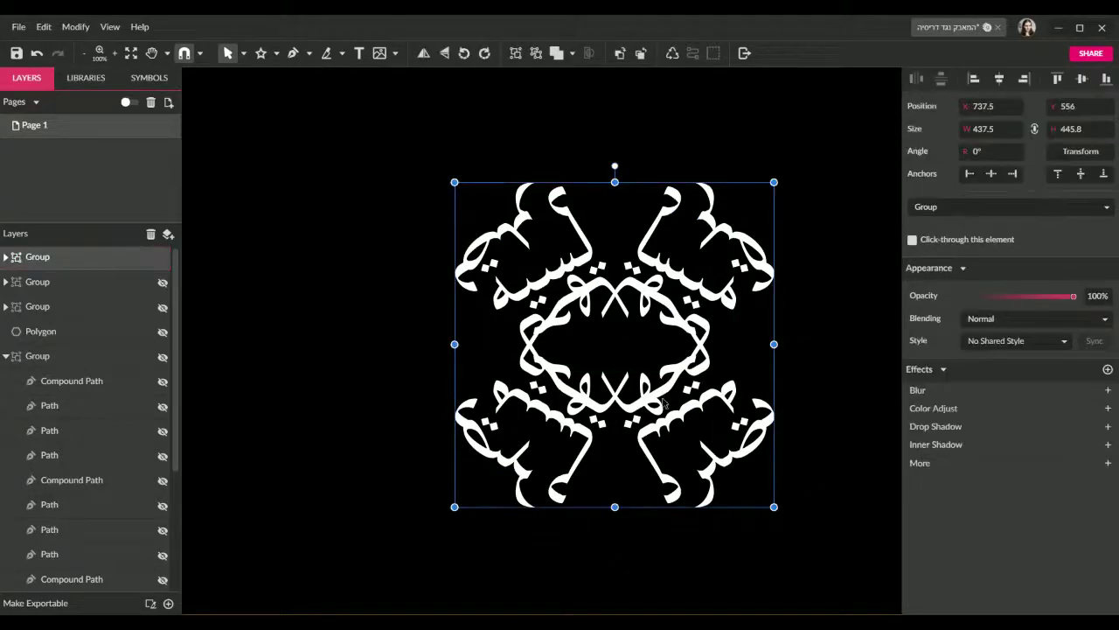
pyautogui.click(824, 437)
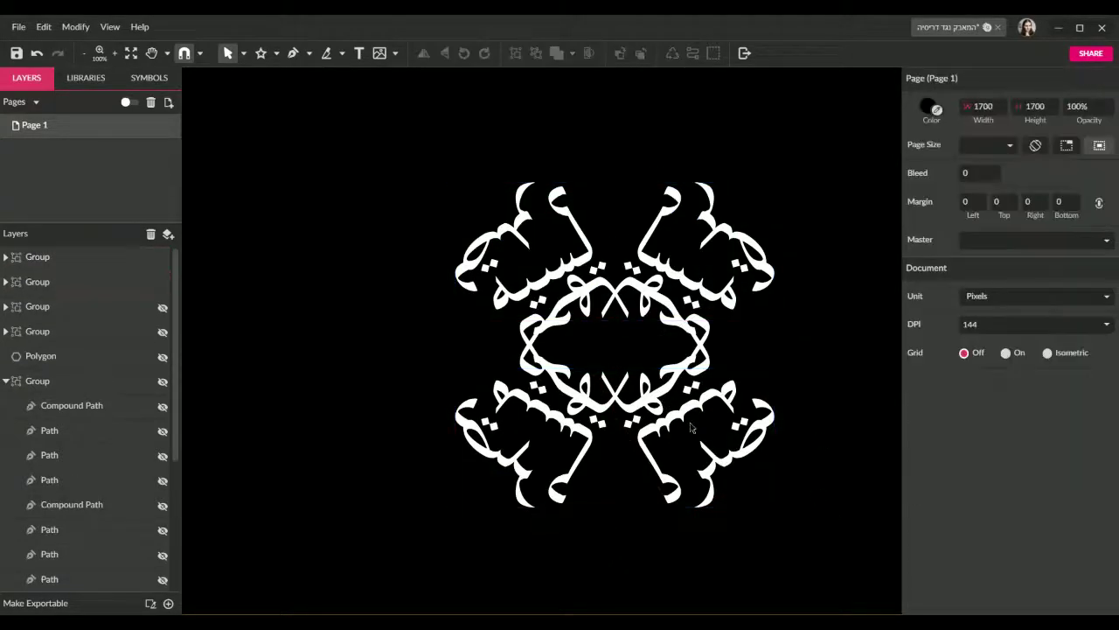
pyautogui.click(676, 422)
pyautogui.hotkey('shift', 'Up')
pyautogui.hotkey('shift', 'Up')
pyautogui.hotkey('shift', 'Up')
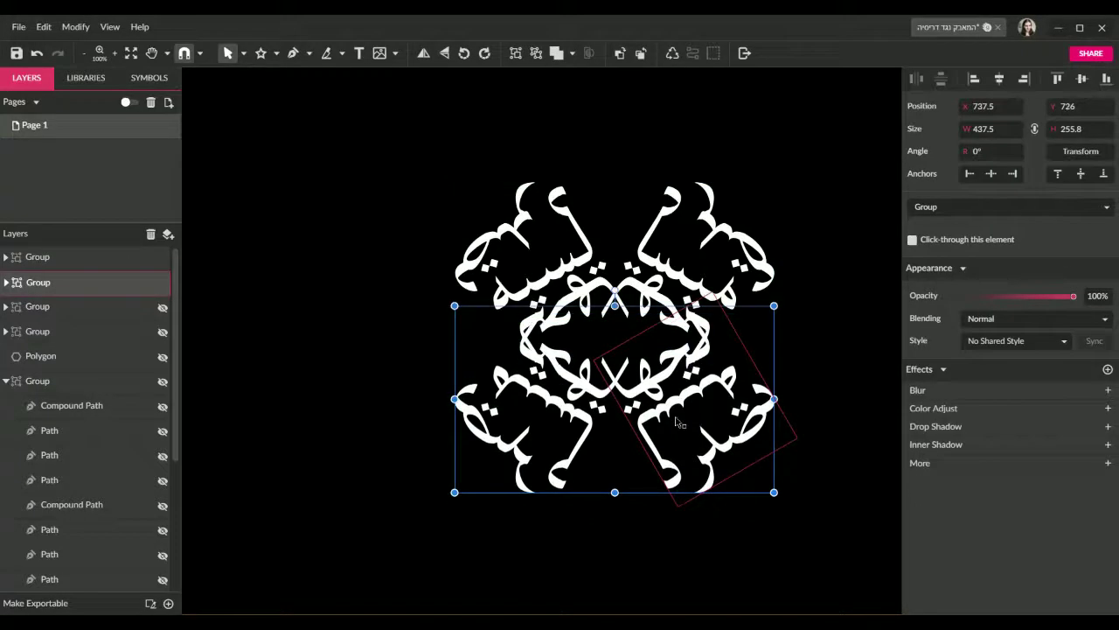
pyautogui.hotkey('shift', 'Up')
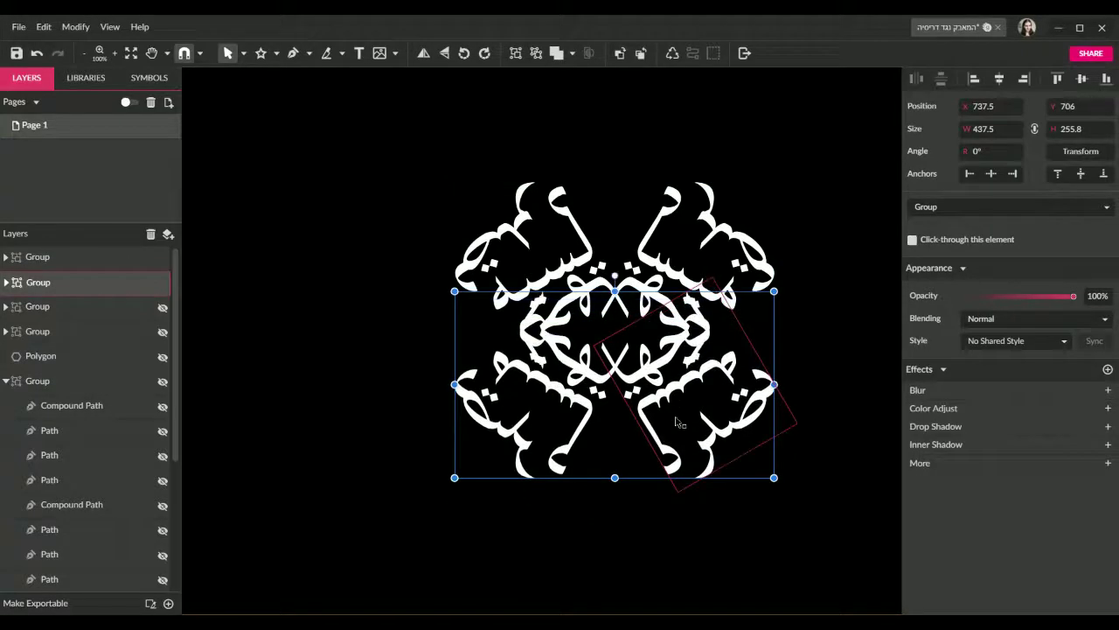
pyautogui.hotkey('shift', 'Up')
pyautogui.hotkey('shift', 'Up')
pyautogui.hotkey('shift', 'Up')
pyautogui.hotkey('shift', 'Up')
pyautogui.hotkey('shift', 'Up')
pyautogui.hotkey('shift', 'Up')
pyautogui.hotkey('shift', 'Up')
pyautogui.hotkey('shift', 'Up')
pyautogui.hotkey('shift', 'Up')
pyautogui.hotkey('shift', 'Up')
pyautogui.hotkey('shift', 'Up')
pyautogui.hotkey('shift', 'Up')
pyautogui.hotkey('shift', 'Up')
pyautogui.hotkey('shift', 'Up')
pyautogui.hotkey('shift', 'Up')
pyautogui.hotkey('shift', 'Up')
pyautogui.hotkey('shift', 'Up')
pyautogui.hotkey('shift', 'Up')
pyautogui.hotkey('shift', 'Up')
pyautogui.hotkey('shift', 'Up')
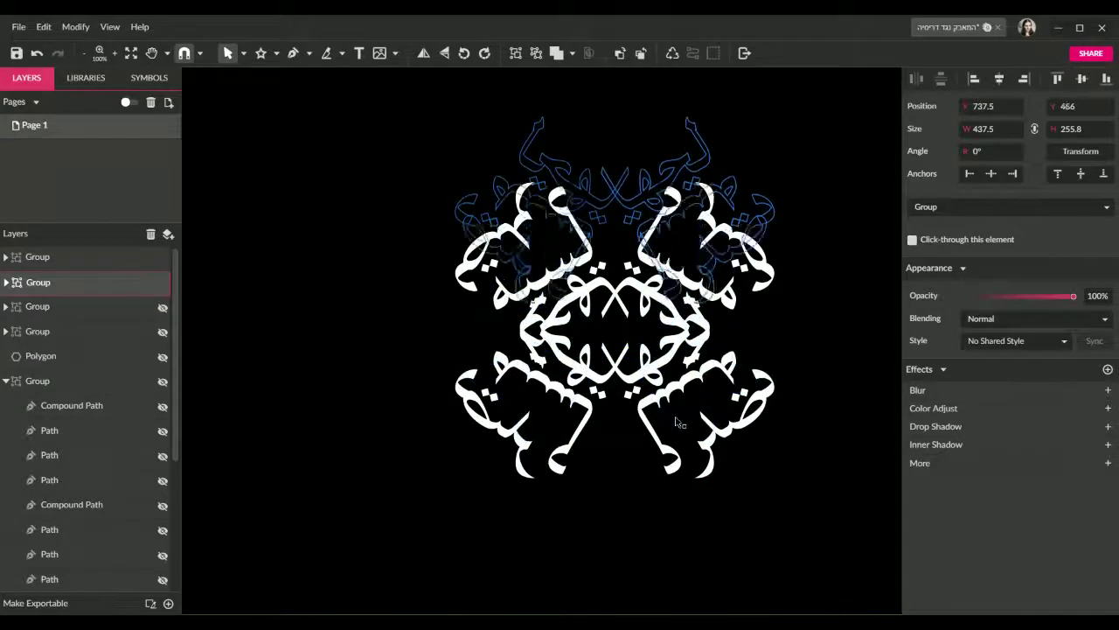
pyautogui.hotkey('shift', 'Down')
pyautogui.hotkey('shift', 'Down')
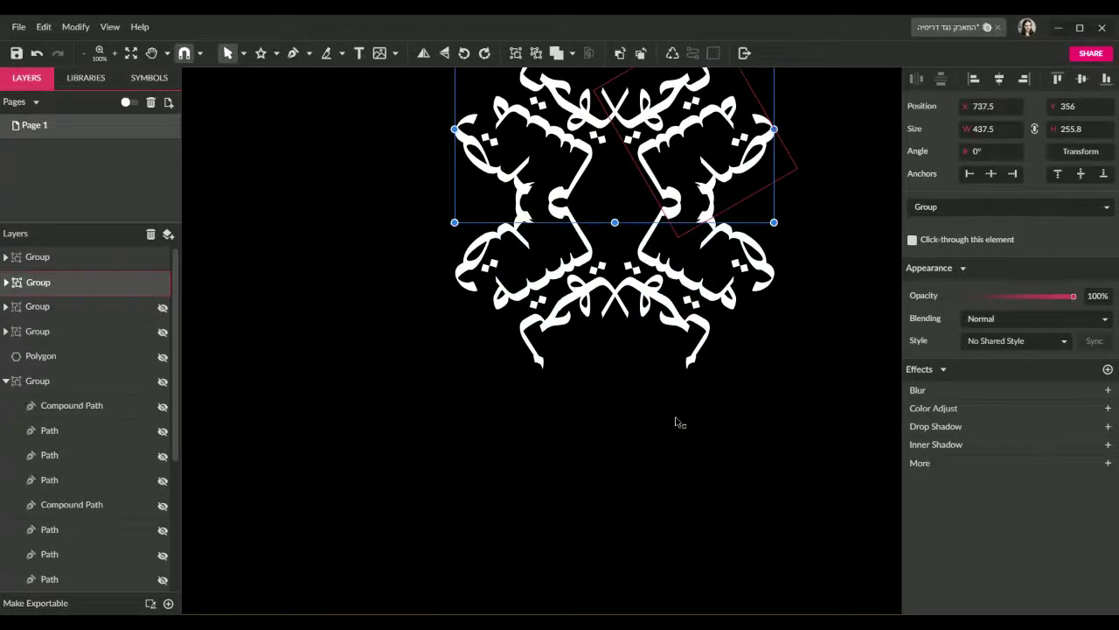
pyautogui.hotkey('shift', 'Up')
pyautogui.press('Down')
pyautogui.press('Down')
pyautogui.press('Down')
pyautogui.press('Down')
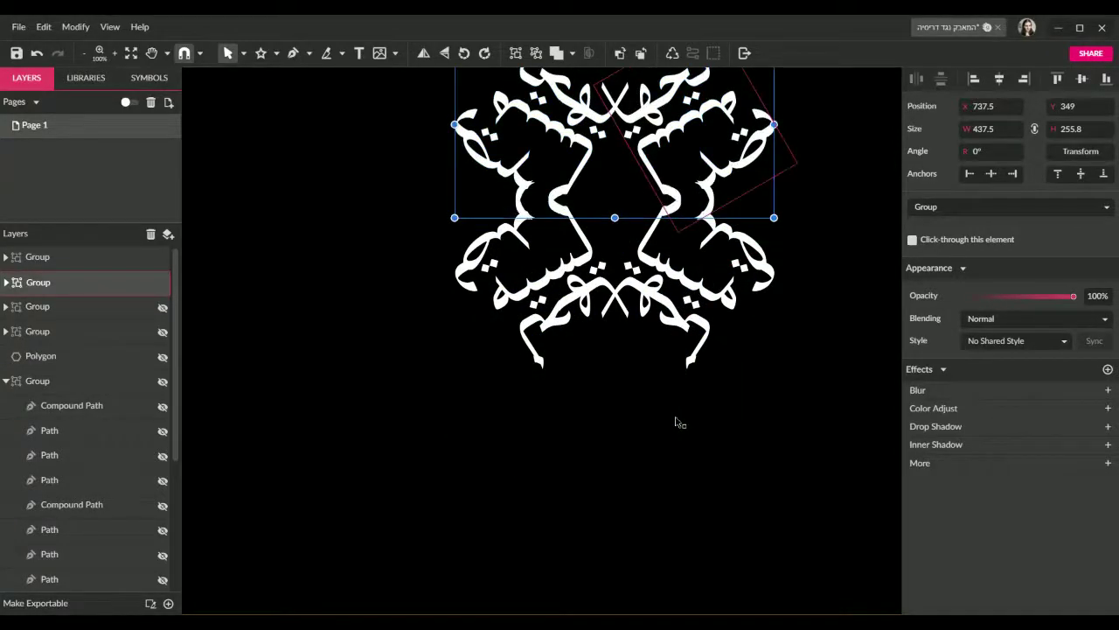
pyautogui.press('Down')
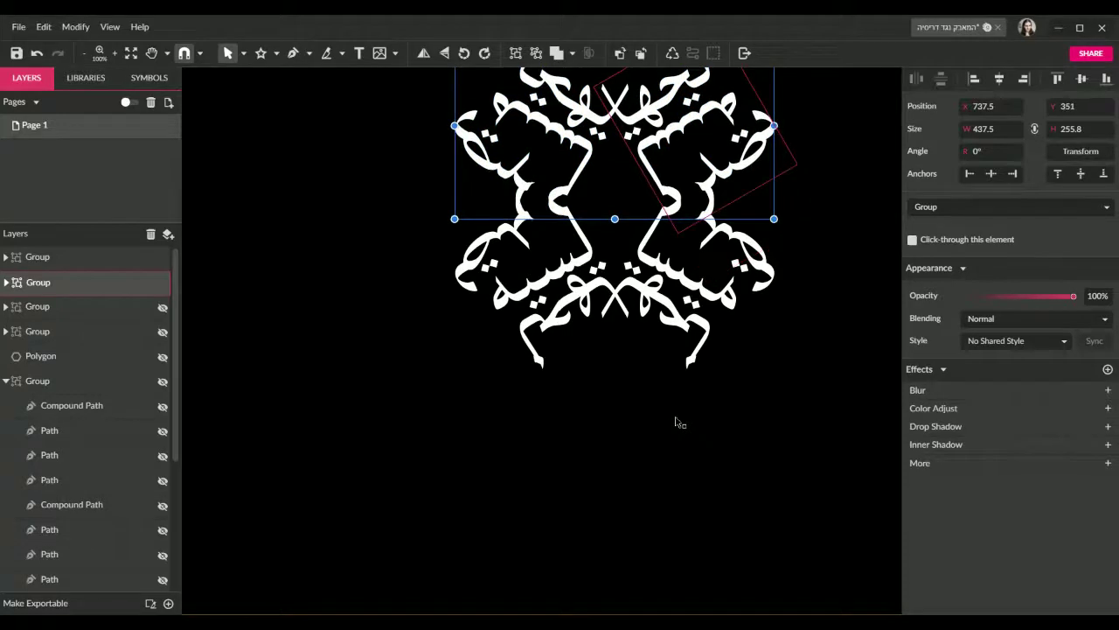
pyautogui.click(675, 422)
# Step: Rotate the calligraphy group by 90° to preview it
pyautogui.scroll(3, 675, 427)
pyautogui.moveTo(829, 166); pyautogui.dragTo(433, 534)
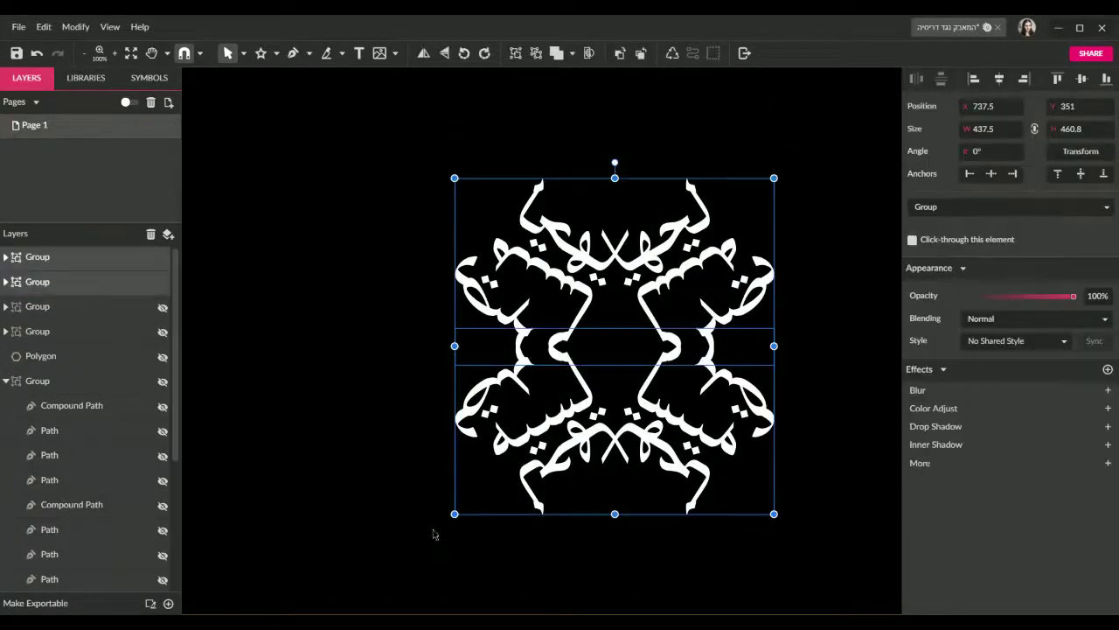
pyautogui.hotkey('ctrl', 'z')
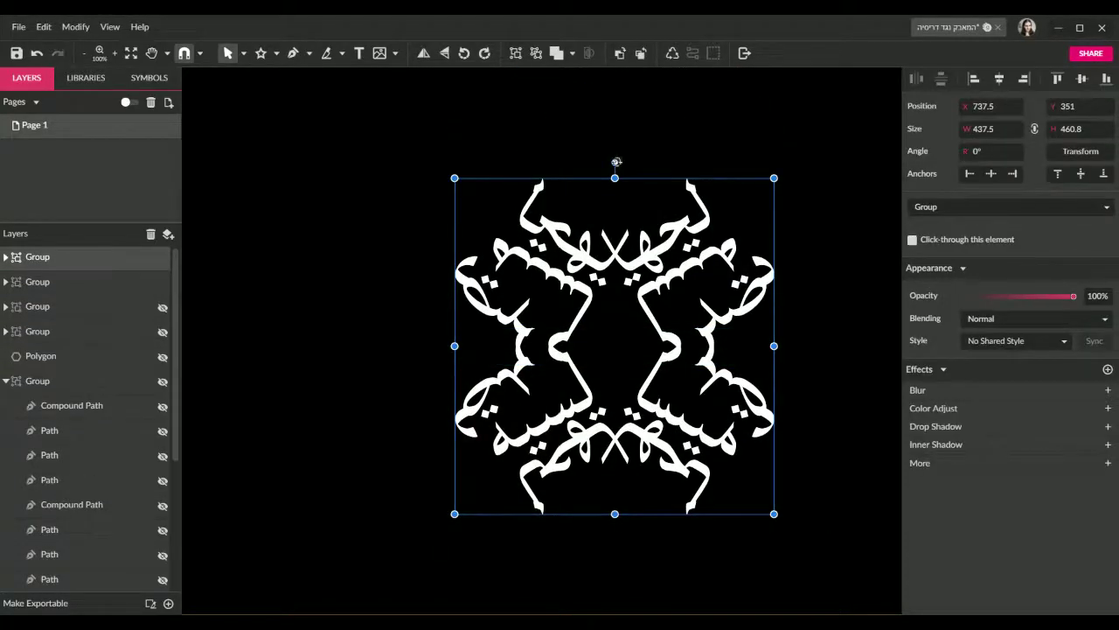
pyautogui.moveTo(616, 161); pyautogui.dragTo(841, 377)
pyautogui.click(799, 355)
# Step: Preview a -45° rotation of the ornament, then return to the square calligraphy group
pyautogui.moveTo(823, 180); pyautogui.dragTo(462, 532)
pyautogui.hotkey('ctrl', 'z')
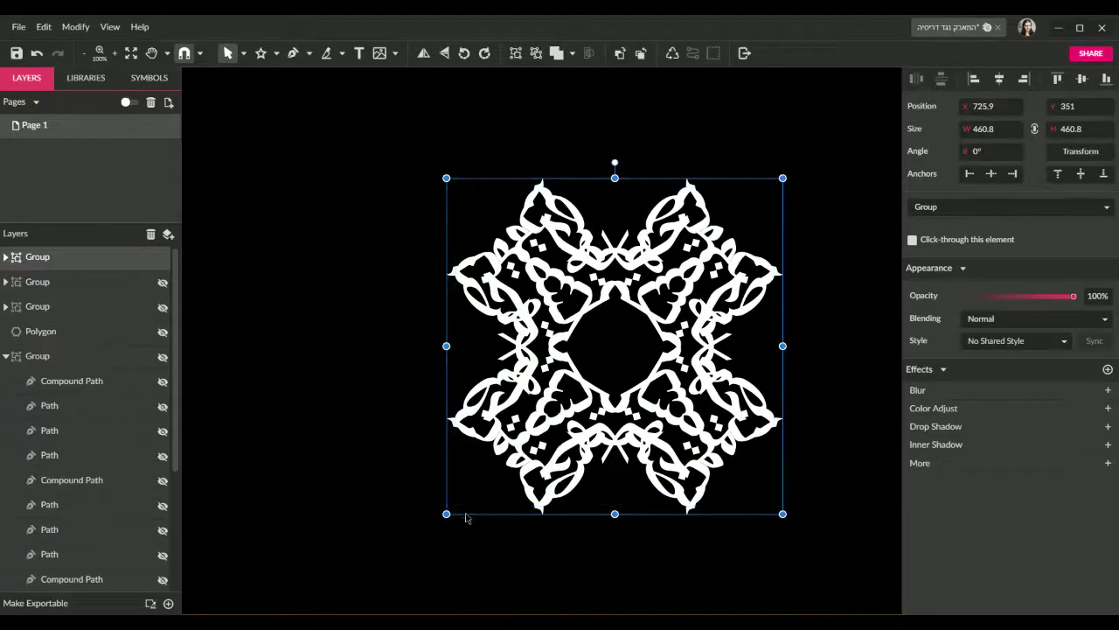
pyautogui.hotkey('ctrl', 'z')
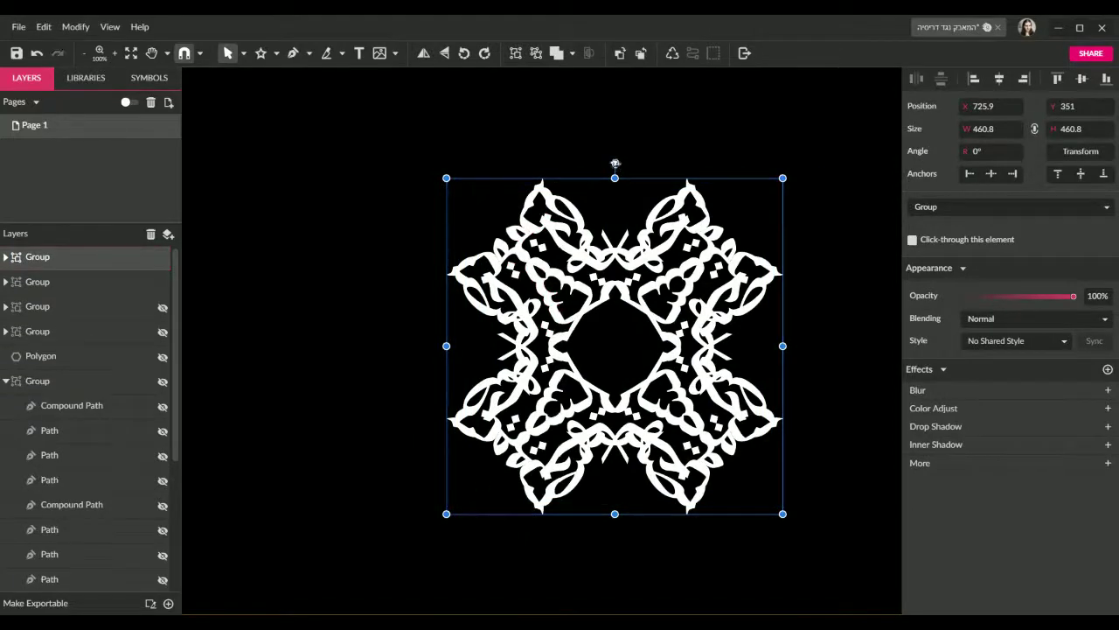
pyautogui.moveTo(612, 158); pyautogui.dragTo(769, 207)
pyautogui.click(829, 538)
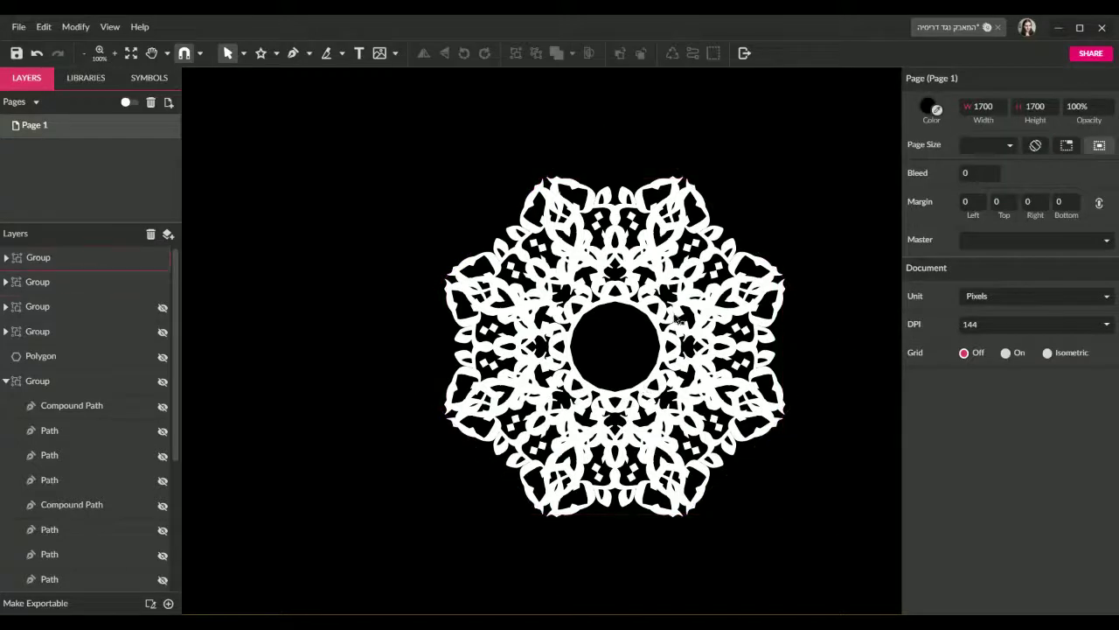
pyautogui.hotkey('ctrl', 'z')
pyautogui.hotkey('ctrl', 'z')
pyautogui.hotkey('ctrl', 'shift', 'z')
# Step: Move the top calligraphy half down the page, fine-tuning with 10 px and 4 px nudges
pyautogui.click(582, 357)
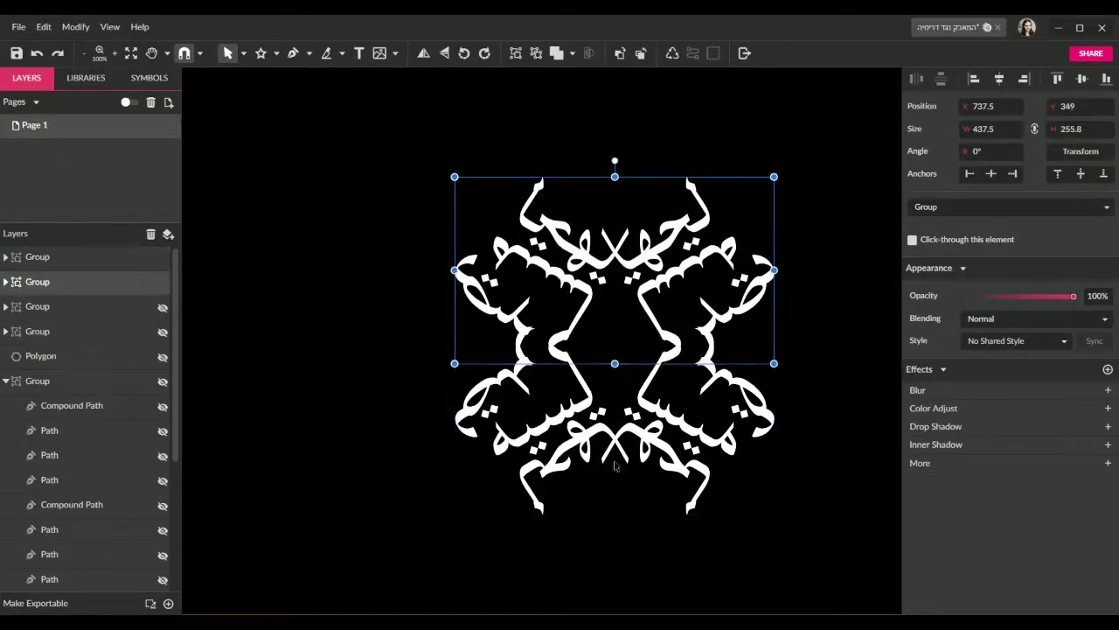
pyautogui.hotkey('shift', 'Down')
pyautogui.hotkey('shift', 'Down')
pyautogui.hotkey('shift', 'Down')
pyautogui.hotkey('shift', 'Down')
pyautogui.hotkey('shift', 'Down')
pyautogui.hotkey('shift', 'Down')
pyautogui.hotkey('shift', 'Down')
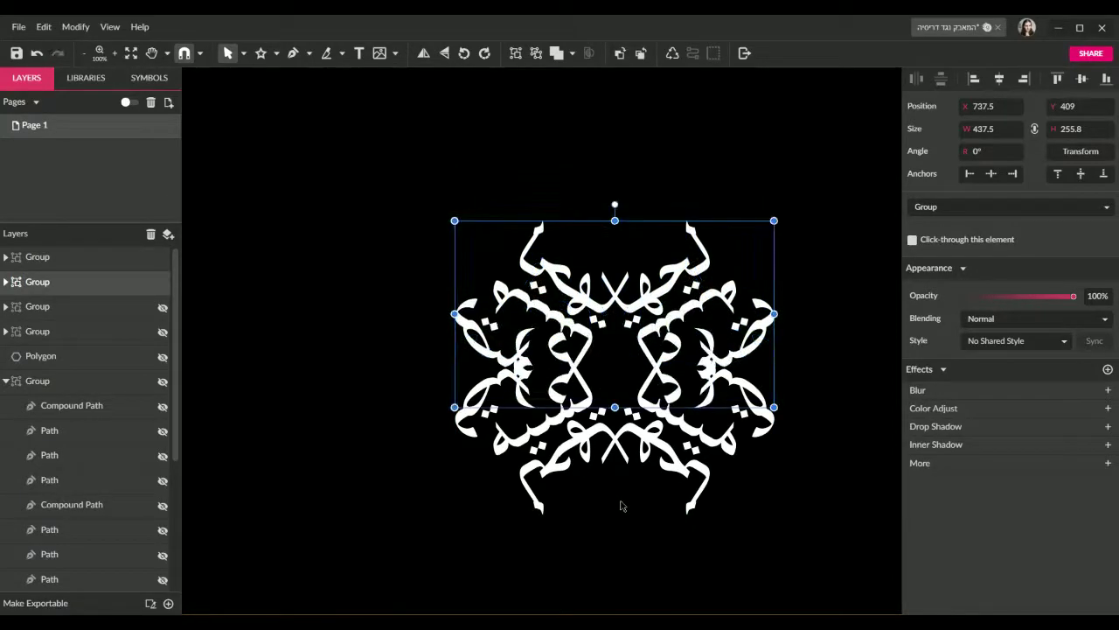
pyautogui.hotkey('shift', 'Down')
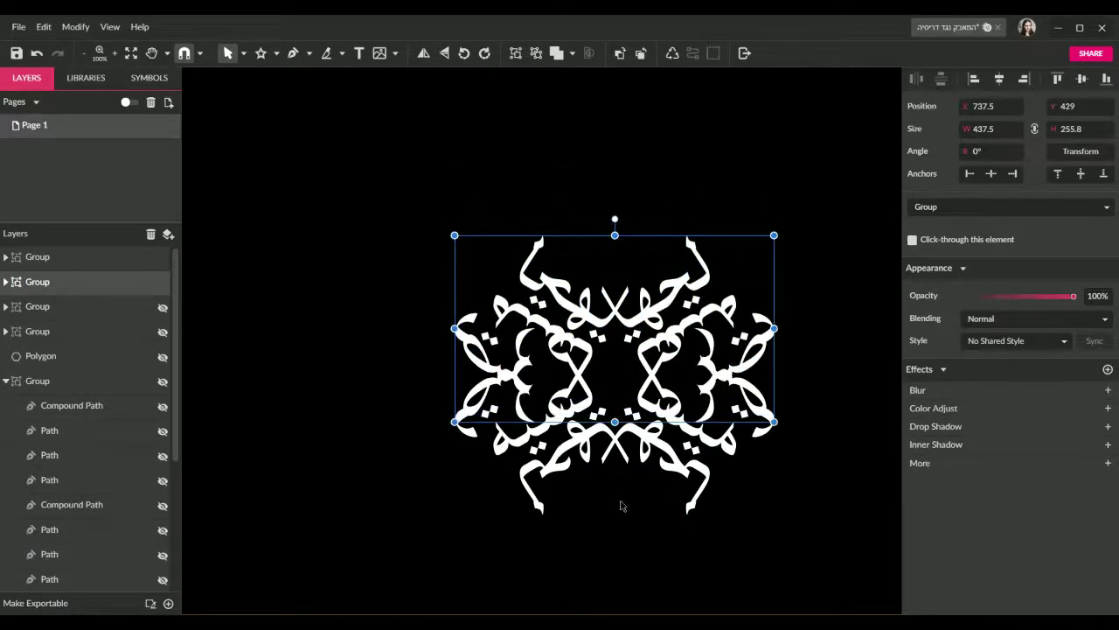
pyautogui.hotkey('shift', 'Down')
pyautogui.hotkey('shift', 'Down')
pyautogui.hotkey('shift', 'Down')
pyautogui.hotkey('shift', 'Down')
pyautogui.hotkey('shift', 'Down')
pyautogui.hotkey('shift', 'Down')
pyautogui.hotkey('shift', 'Down')
pyautogui.hotkey('shift', 'Down')
pyautogui.hotkey('shift', 'Down')
pyautogui.hotkey('shift', 'Down')
pyautogui.hotkey('shift', 'Down')
pyautogui.hotkey('shift', 'Down')
pyautogui.hotkey('shift', 'Down')
pyautogui.hotkey('shift', 'Down')
pyautogui.hotkey('shift', 'Down')
pyautogui.hotkey('shift', 'Down')
pyautogui.hotkey('shift', 'Down')
pyautogui.hotkey('shift', 'Down')
pyautogui.hotkey('shift', 'Down')
pyautogui.hotkey('shift', 'Down')
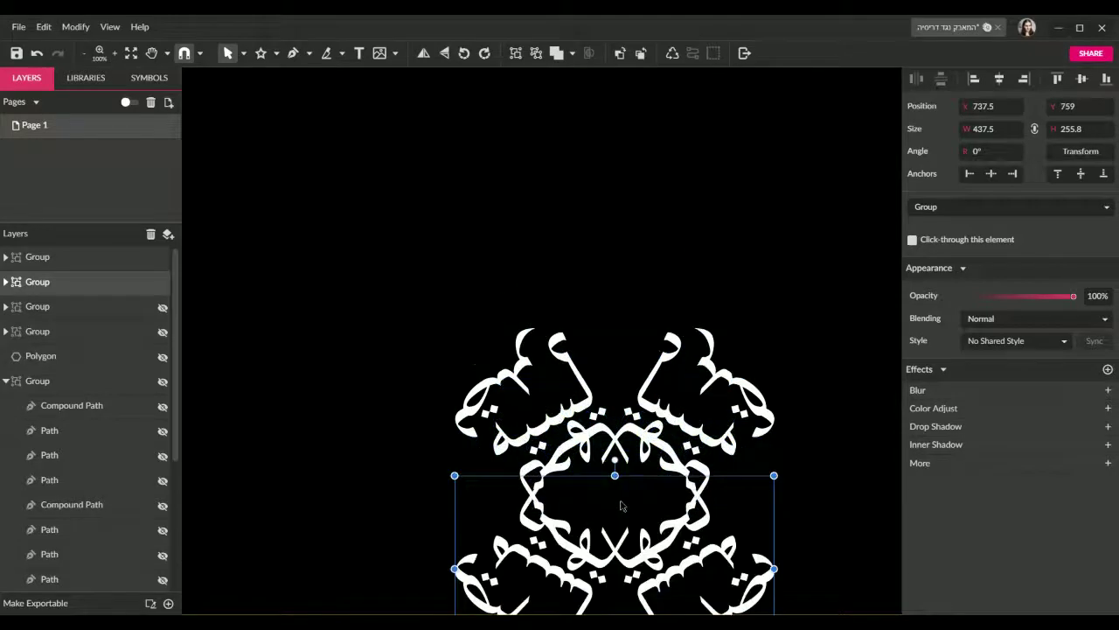
pyautogui.hotkey('shift', 'Down')
pyautogui.hotkey('shift', 'Down')
pyautogui.hotkey('shift', 'Down')
pyautogui.hotkey('shift', 'Down')
pyautogui.hotkey('shift', 'Down')
pyautogui.hotkey('shift', 'Down')
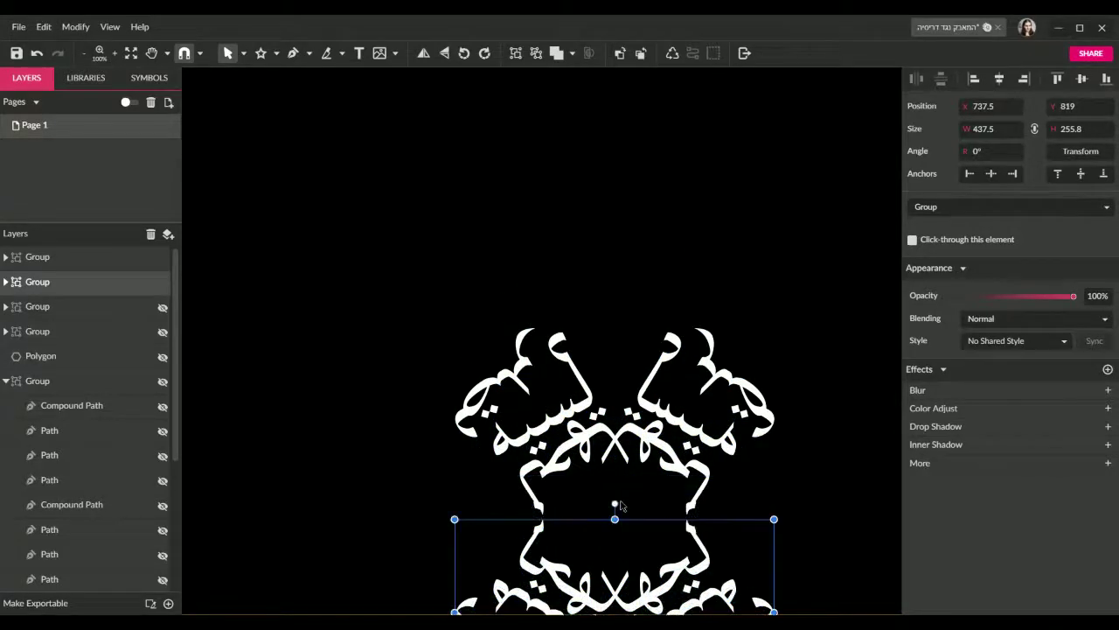
pyautogui.hotkey('shift', 'Up')
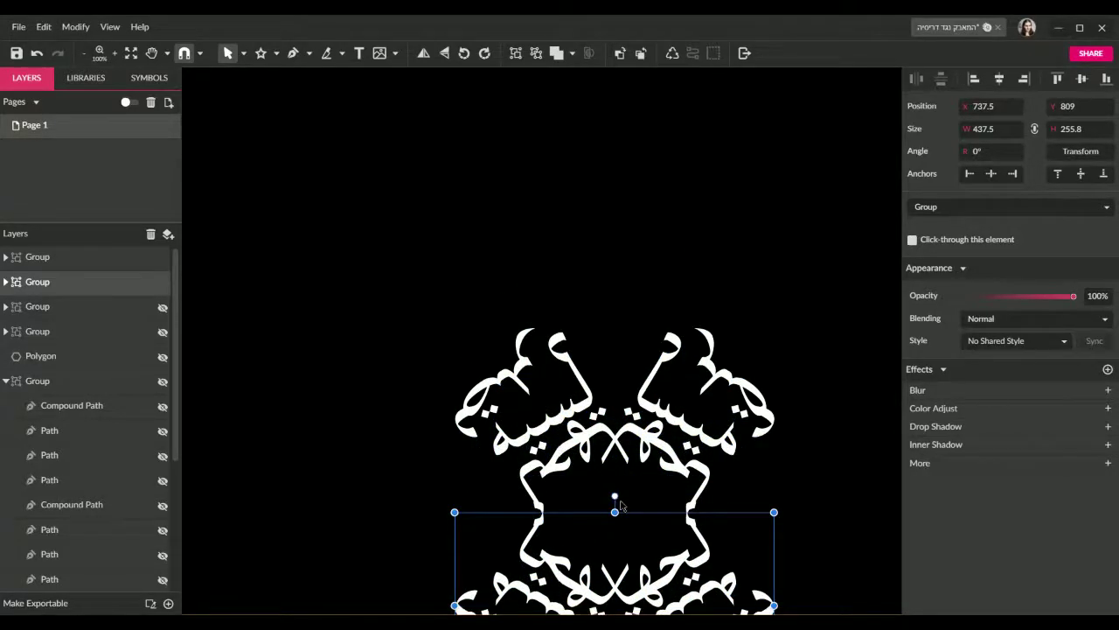
pyautogui.scroll(-3, 619, 506)
pyautogui.scroll(-2, 649, 418)
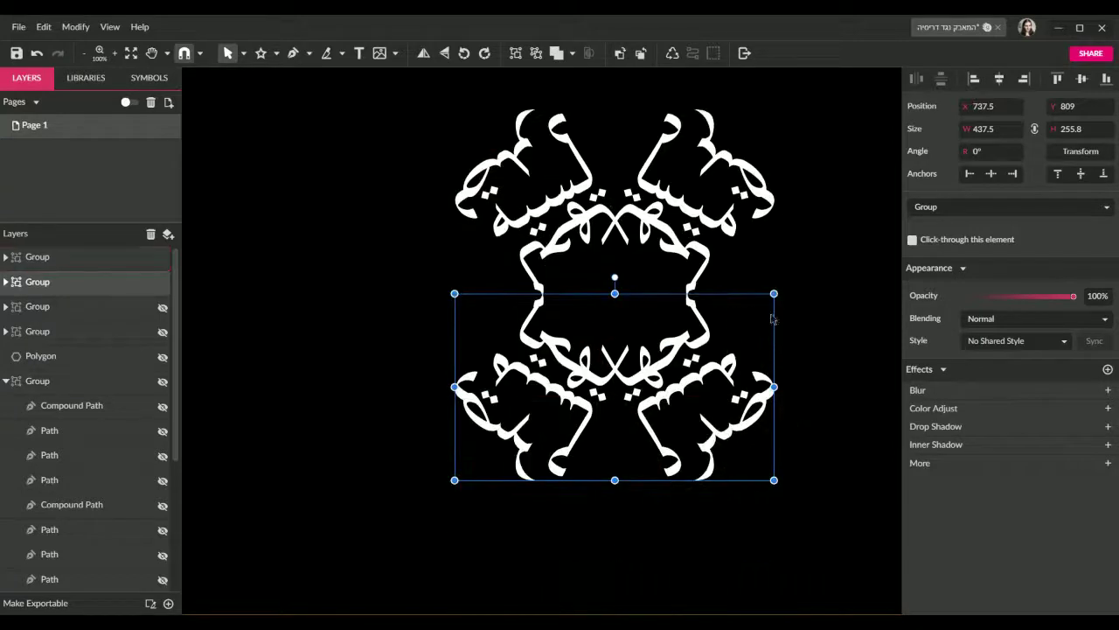
pyautogui.press('Up')
pyautogui.press('Up')
pyautogui.press('Up')
pyautogui.press('Up')
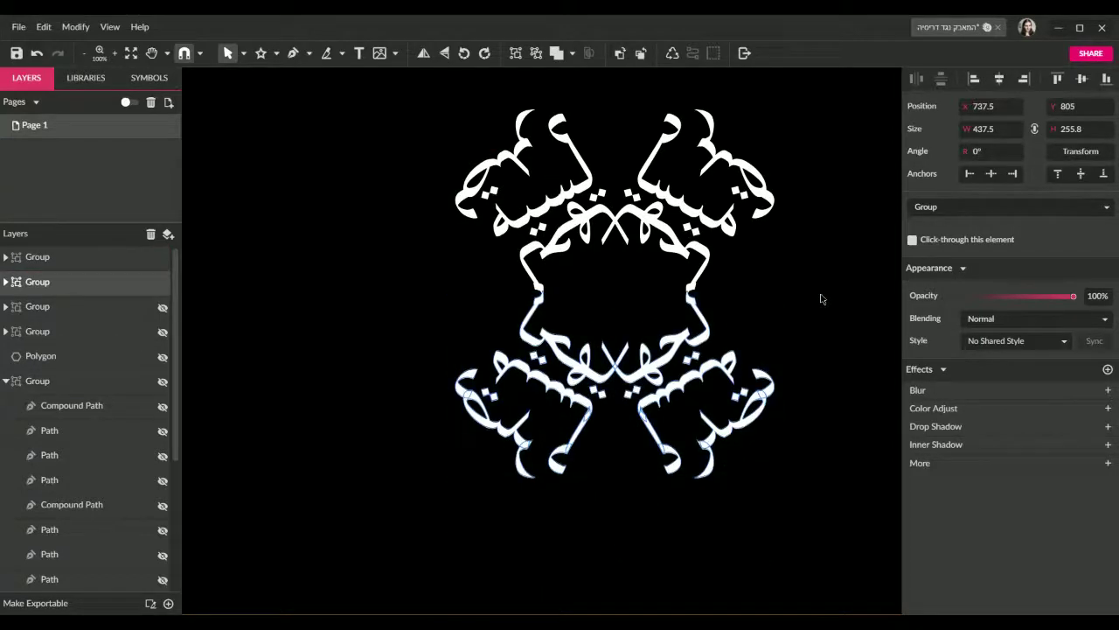
pyautogui.click(828, 279)
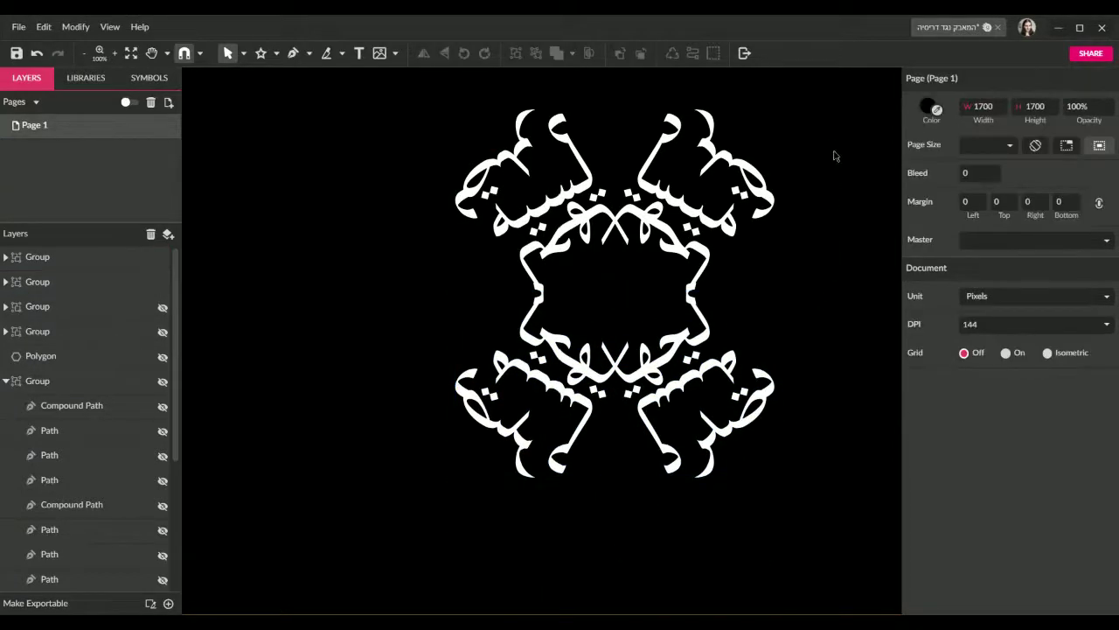
# Step: Group the two calligraphy halves and rotate the combined group clockwise
pyautogui.scroll(2, 835, 156)
pyautogui.moveTo(830, 182); pyautogui.dragTo(453, 555)
pyautogui.hotkey('ctrl', 'g')
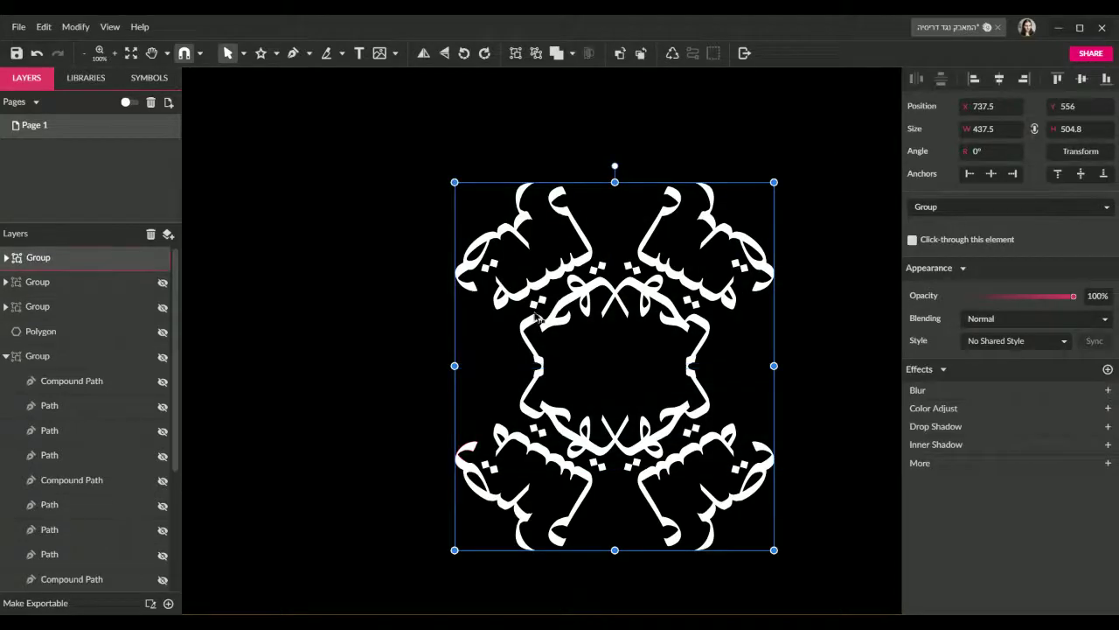
pyautogui.moveTo(636, 167); pyautogui.dragTo(854, 357)
pyautogui.click(856, 346)
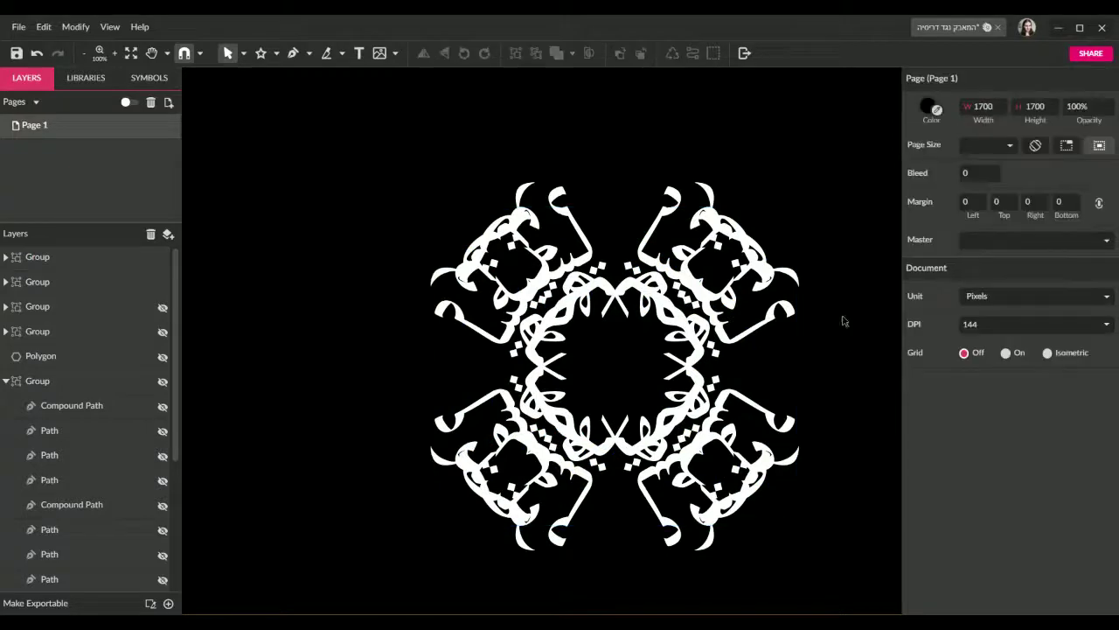
# Step: Preview both groups rotated 45° into a ring, then undo back to the mirrored pair
pyautogui.moveTo(840, 184); pyautogui.dragTo(441, 555)
pyautogui.moveTo(720, 186); pyautogui.dragTo(795, 225)
pyautogui.click(831, 533)
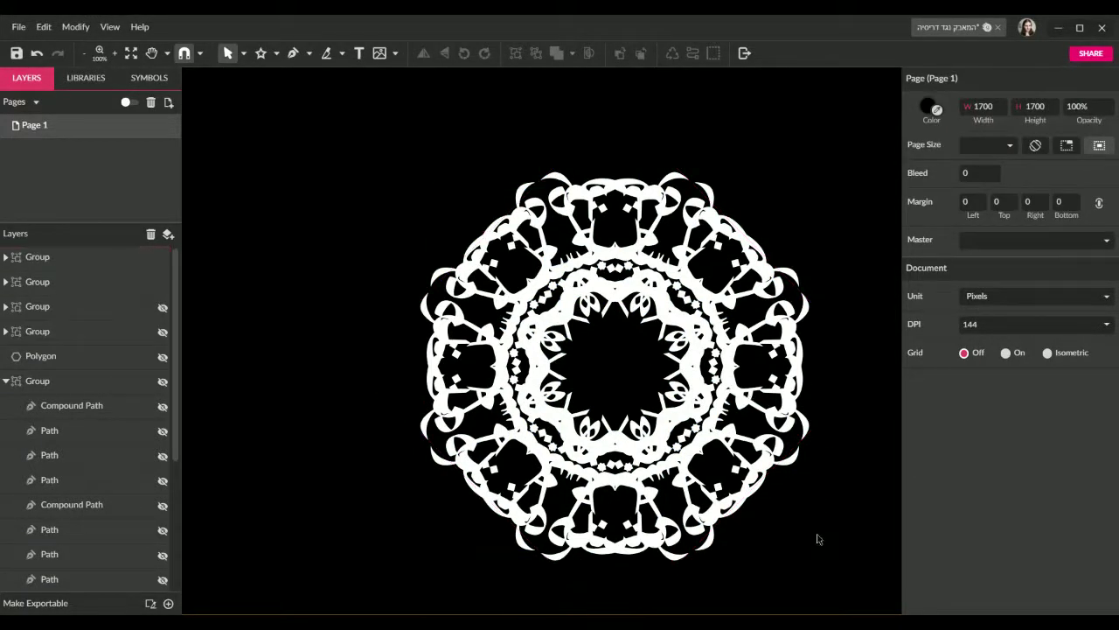
pyautogui.hotkey('ctrl', 'z')
pyautogui.hotkey('ctrl', 'z')
pyautogui.hotkey('ctrl', 'z')
pyautogui.hotkey('ctrl', 'z')
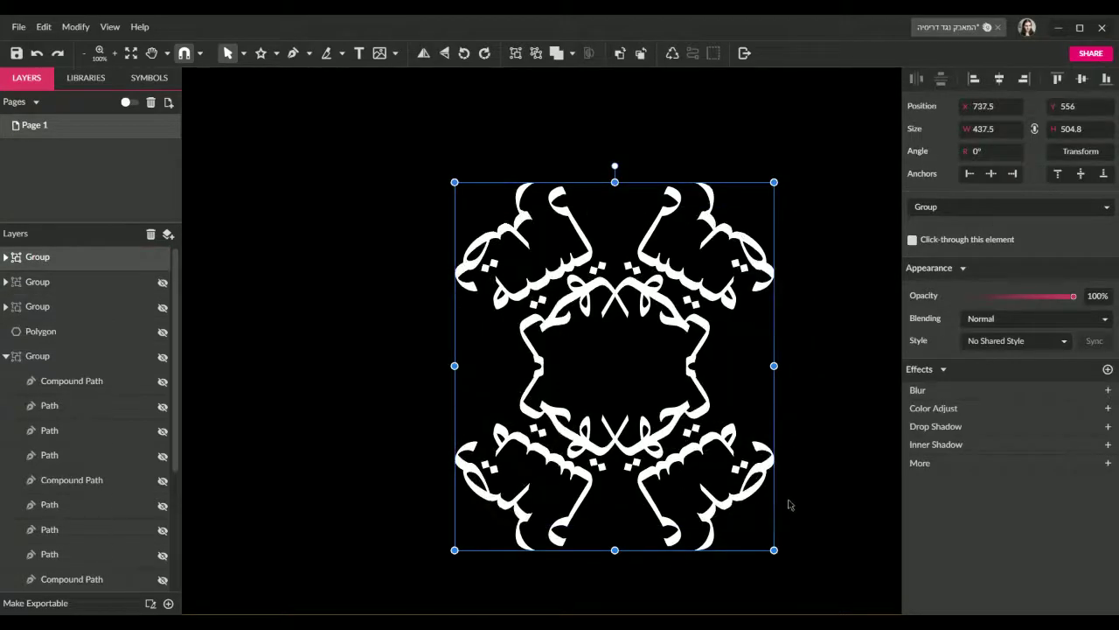
# Step: Delete the lower calligraphy half and split the upper group into its two mirrored pieces
pyautogui.hotkey('ctrl', 'z')
pyautogui.hotkey('ctrl', 'z')
pyautogui.hotkey('ctrl', 'shift', 'z')
pyautogui.press('Delete')
pyautogui.click(689, 350)
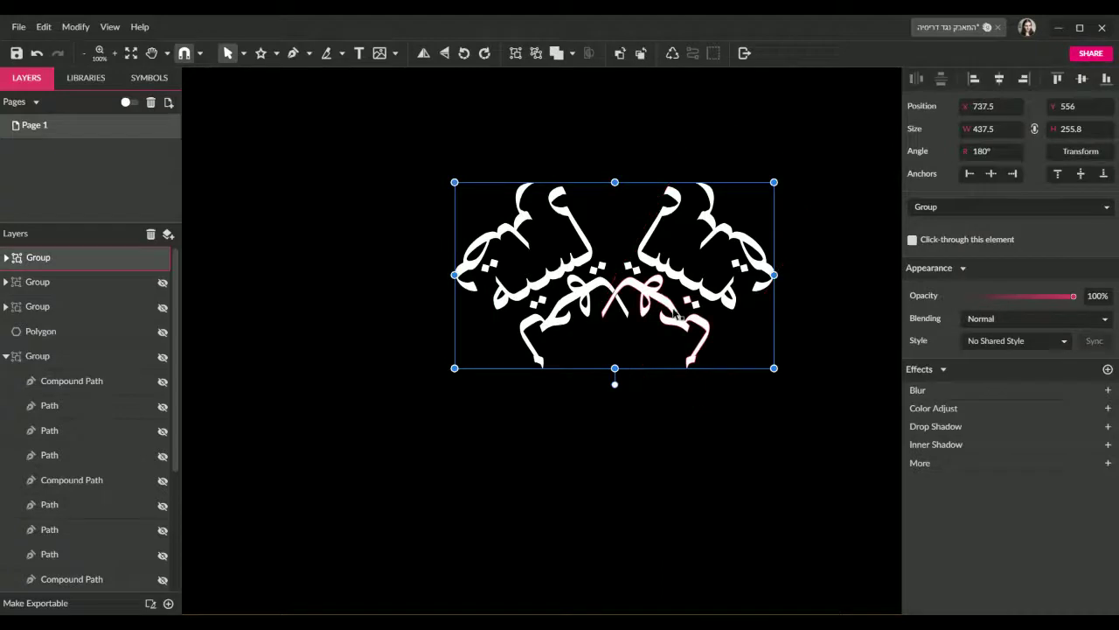
pyautogui.hotkey('ctrl', 'z')
pyautogui.click(636, 368)
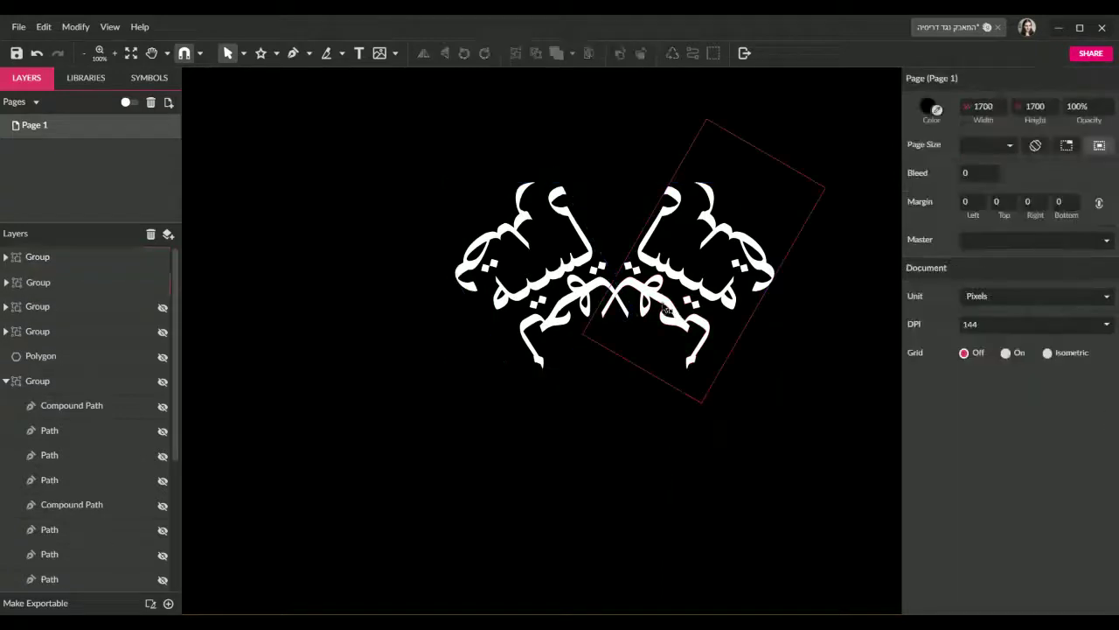
# Step: Nudge the right calligraphy piece leftward and zoom in to check the overlap
pyautogui.click(665, 310)
pyautogui.hotkey('shift', 'Left')
pyautogui.hotkey('shift', 'Left')
pyautogui.hotkey('shift', 'Left')
pyautogui.hotkey('shift', 'Left')
pyautogui.hotkey('shift', 'Left')
pyautogui.hotkey('shift', 'Left')
pyautogui.hotkey('shift', 'Left')
pyautogui.hotkey('shift', 'Left')
pyautogui.hotkey('shift', 'Left')
pyautogui.hotkey('shift', 'Left')
pyautogui.hotkey('shift', 'Left')
pyautogui.hotkey('shift', 'Left')
pyautogui.hotkey('shift', 'Left')
pyautogui.hotkey('shift', 'Left')
pyautogui.hotkey('shift', 'Left')
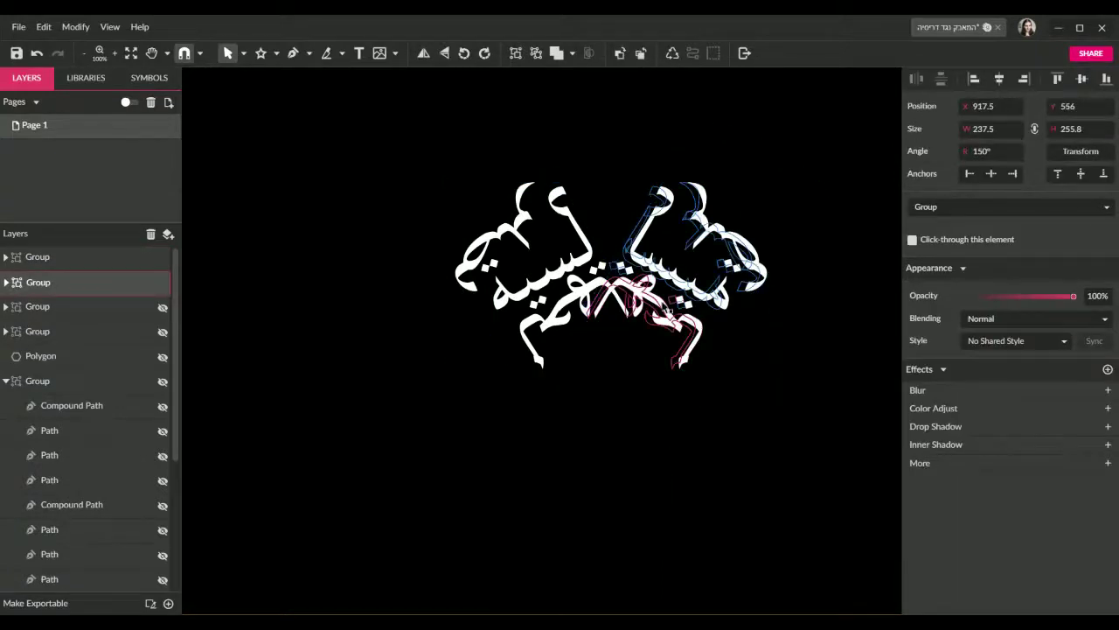
pyautogui.hotkey('shift', 'Down')
pyautogui.hotkey('shift', 'Right')
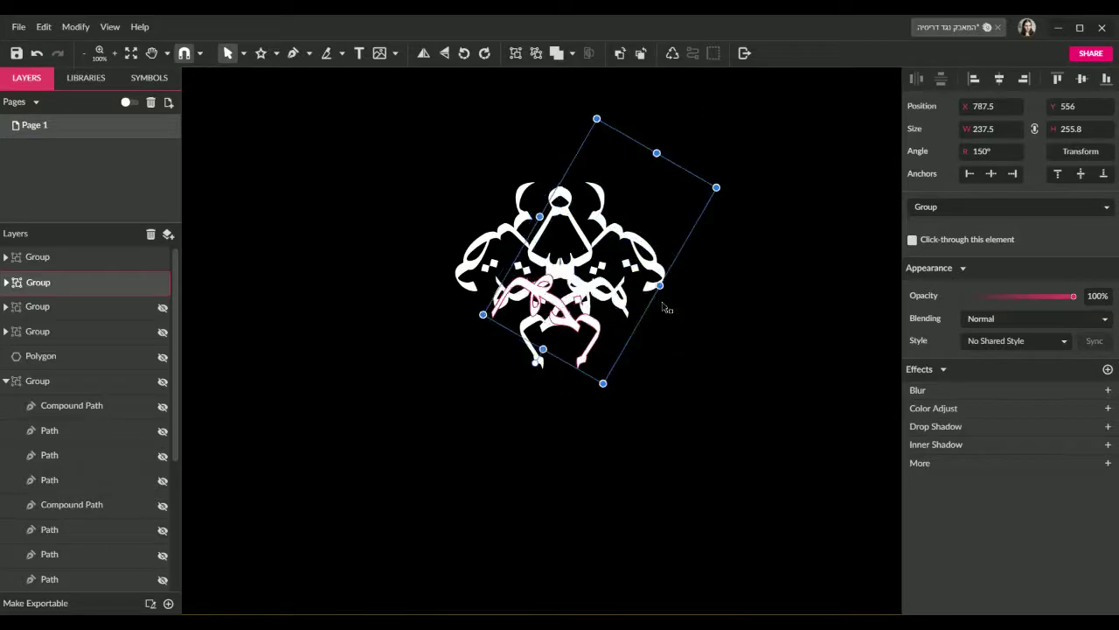
pyautogui.hotkey('ctrl', '+')
pyautogui.click(695, 368)
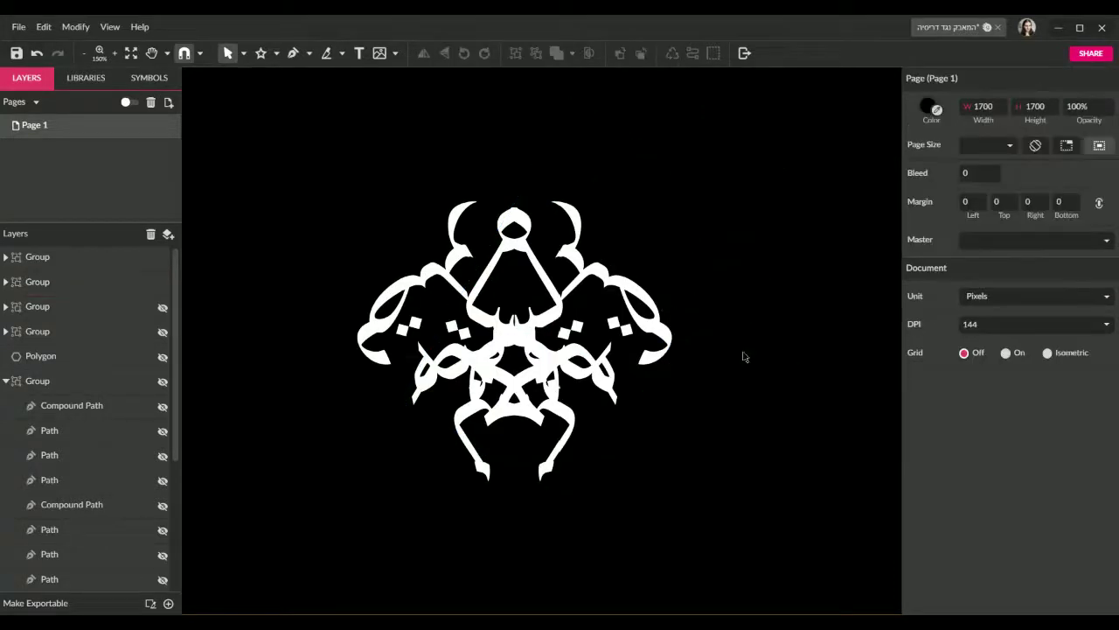
# Step: Slide the right piece further left until it interlocks with the left piece
pyautogui.click(662, 356)
pyautogui.hotkey('shift', 'Right')
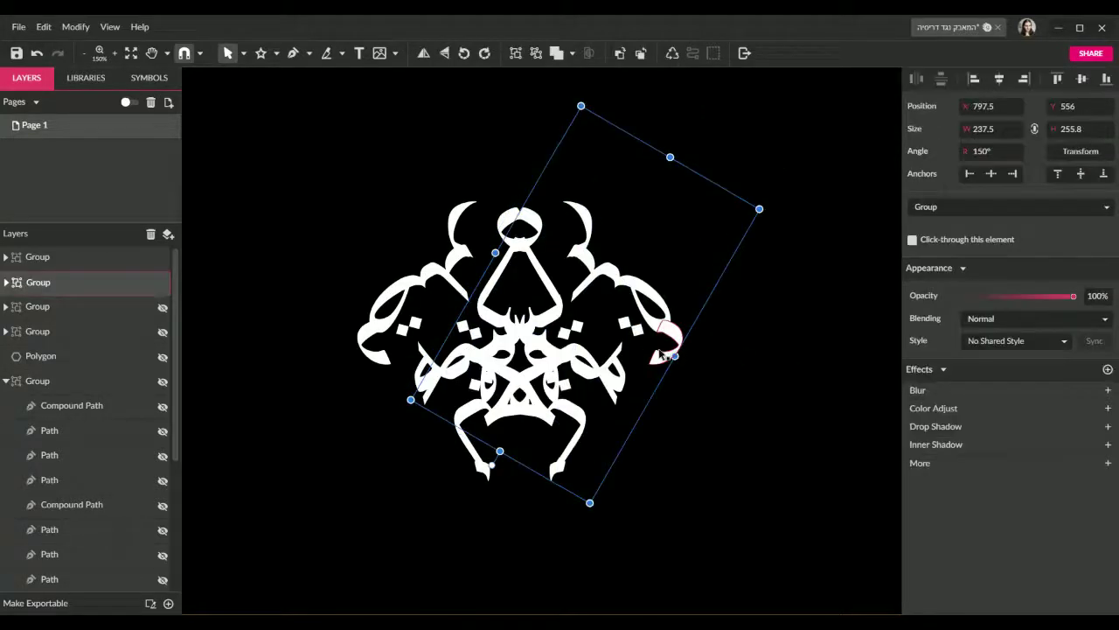
pyautogui.hotkey('shift', 'Left')
pyautogui.hotkey('shift', 'Left')
pyautogui.hotkey('shift', 'Left')
pyautogui.hotkey('shift', 'Left')
pyautogui.hotkey('shift', 'Left')
pyautogui.hotkey('shift', 'Left')
pyautogui.hotkey('shift', 'Left')
pyautogui.hotkey('shift', 'Left')
pyautogui.hotkey('shift', 'Left')
pyautogui.hotkey('shift', 'Left')
pyautogui.hotkey('shift', 'Left')
pyautogui.hotkey('shift', 'Left')
pyautogui.hotkey('shift', 'Left')
pyautogui.hotkey('shift', 'Left')
pyautogui.hotkey('shift', 'Left')
pyautogui.hotkey('shift', 'Left')
pyautogui.hotkey('shift', 'Left')
pyautogui.hotkey('shift', 'Left')
pyautogui.hotkey('shift', 'Left')
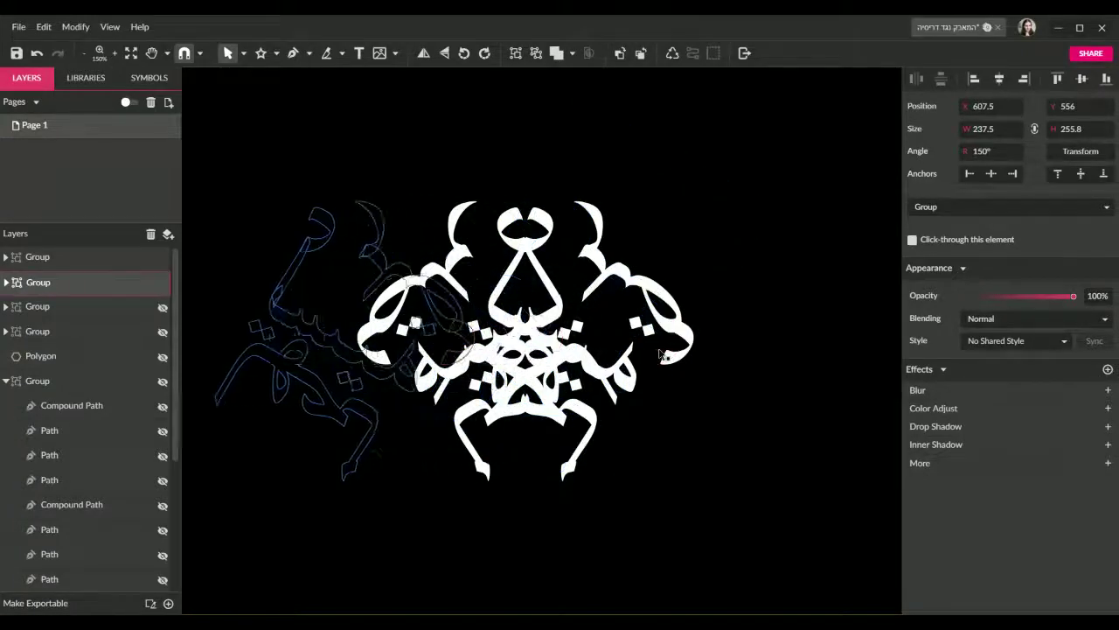
pyautogui.hotkey('shift', 'Left')
pyautogui.hotkey('shift', 'Left')
pyautogui.hotkey('shift', 'Left')
pyautogui.hotkey('shift', 'Left')
pyautogui.hotkey('shift', 'Left')
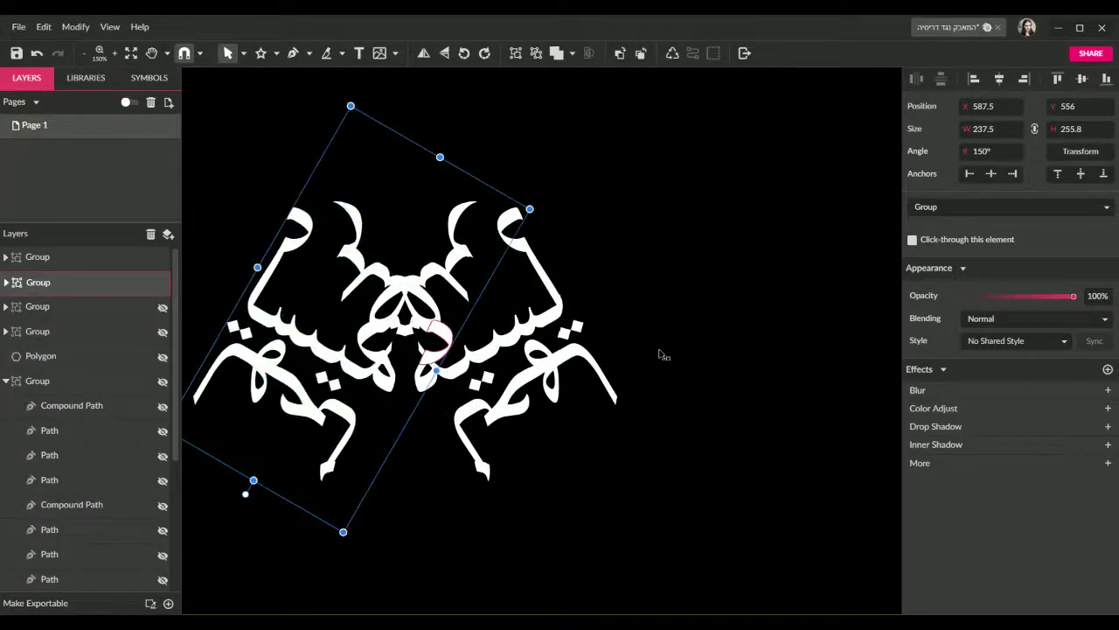
pyautogui.hotkey('shift', 'Left')
pyautogui.hotkey('shift', 'Left')
pyautogui.hotkey('shift', 'Left')
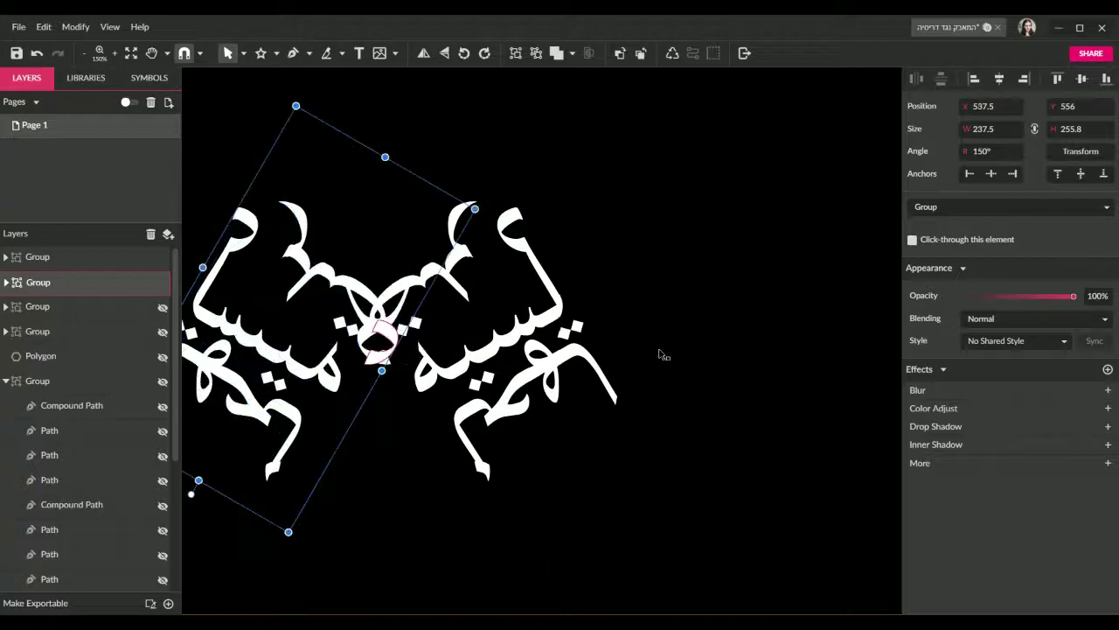
pyautogui.click(759, 435)
pyautogui.hscroll(-3, 747, 432)
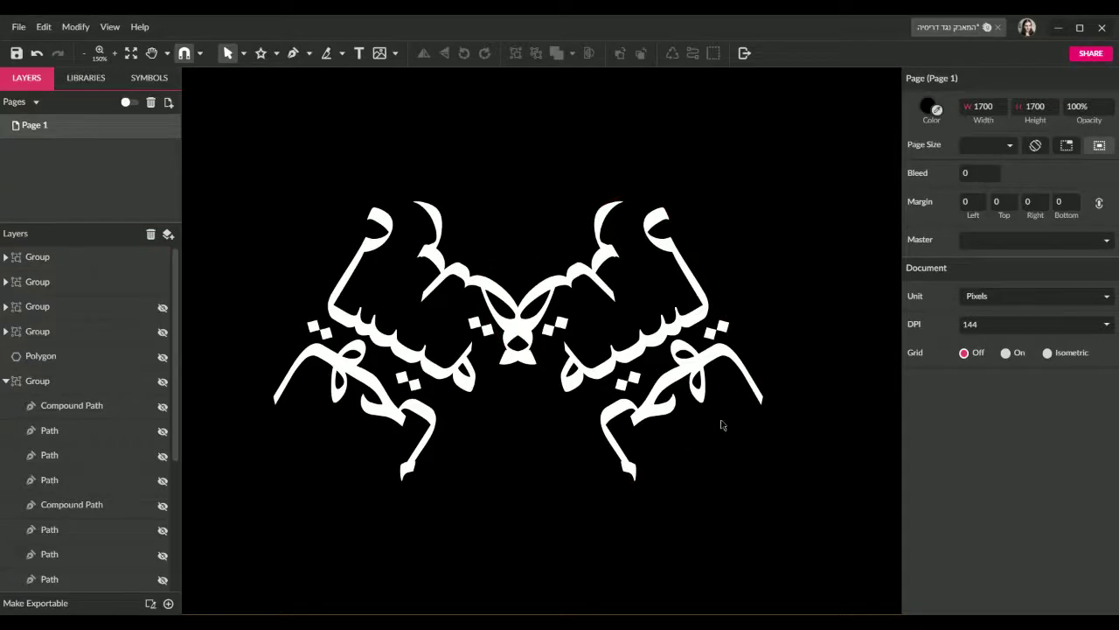
# Step: Flip the calligraphy copy vertically and shift it down below the original
pyautogui.hotkey('ctrl', '-')
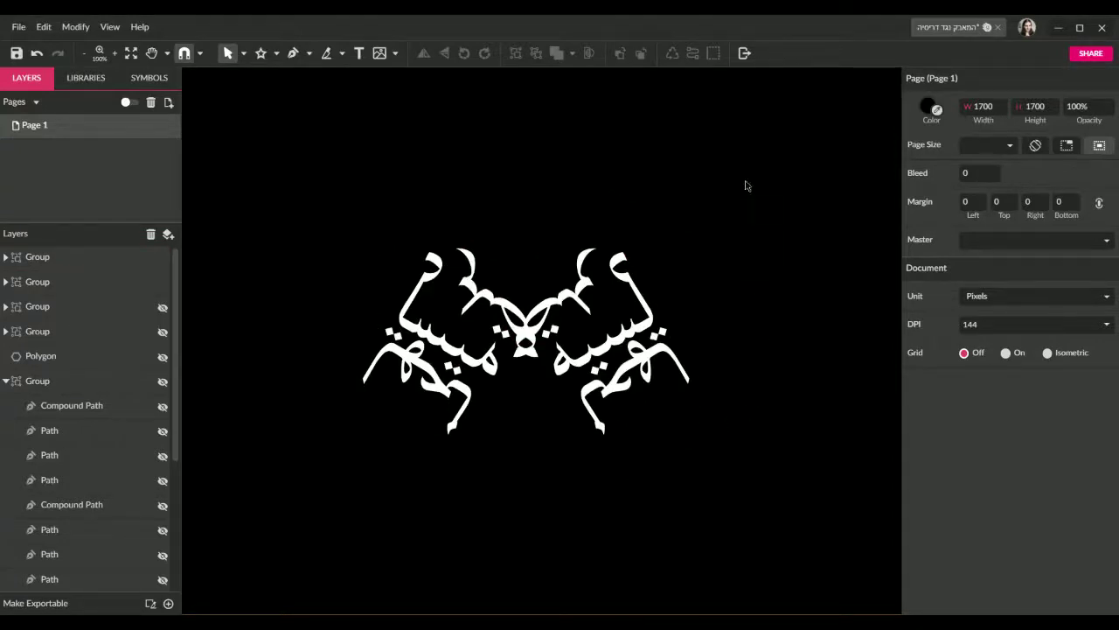
pyautogui.moveTo(744, 183); pyautogui.dragTo(375, 488)
pyautogui.hotkey('ctrl', 'g')
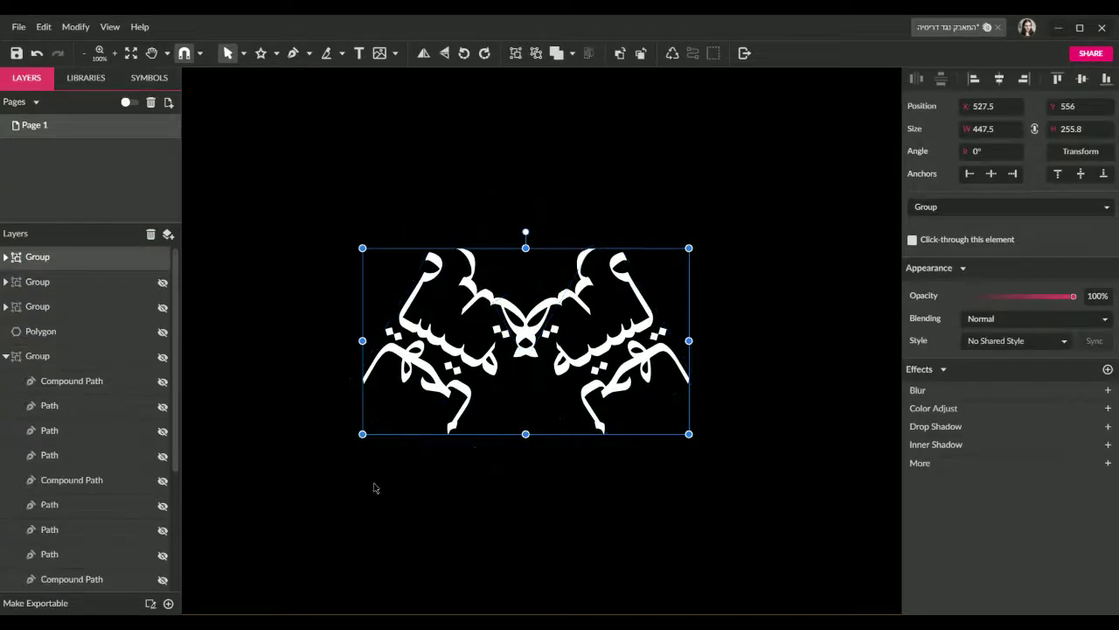
pyautogui.hotkey('ctrl', 'z')
pyautogui.rightClick(529, 376)
pyautogui.moveTo(595, 295)
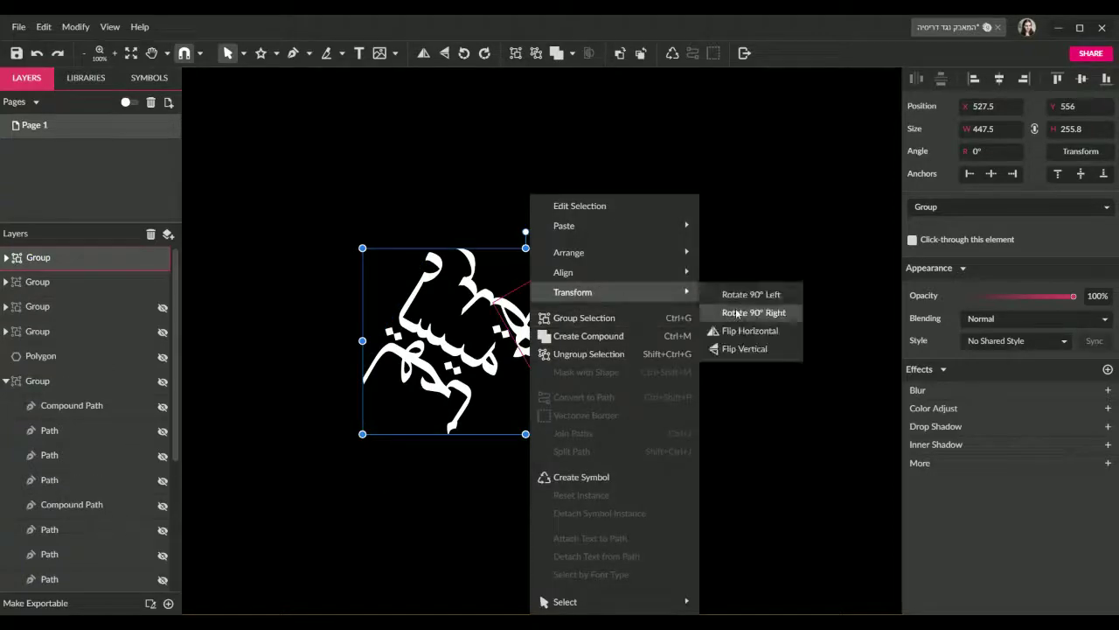
pyautogui.click(746, 348)
pyautogui.hotkey('shift', 'Down')
pyautogui.hotkey('shift', 'Down')
pyautogui.hotkey('shift', 'Down')
pyautogui.hotkey('shift', 'Down')
pyautogui.hotkey('shift', 'Down')
pyautogui.hotkey('shift', 'Down')
pyautogui.hotkey('shift', 'Down')
pyautogui.hotkey('shift', 'Down')
pyautogui.hotkey('shift', 'Down')
pyautogui.hotkey('shift', 'Down')
pyautogui.hotkey('shift', 'Down')
pyautogui.hotkey('shift', 'Down')
pyautogui.hotkey('shift', 'Down')
pyautogui.hotkey('shift', 'Down')
pyautogui.hotkey('shift', 'Down')
pyautogui.hotkey('shift', 'Down')
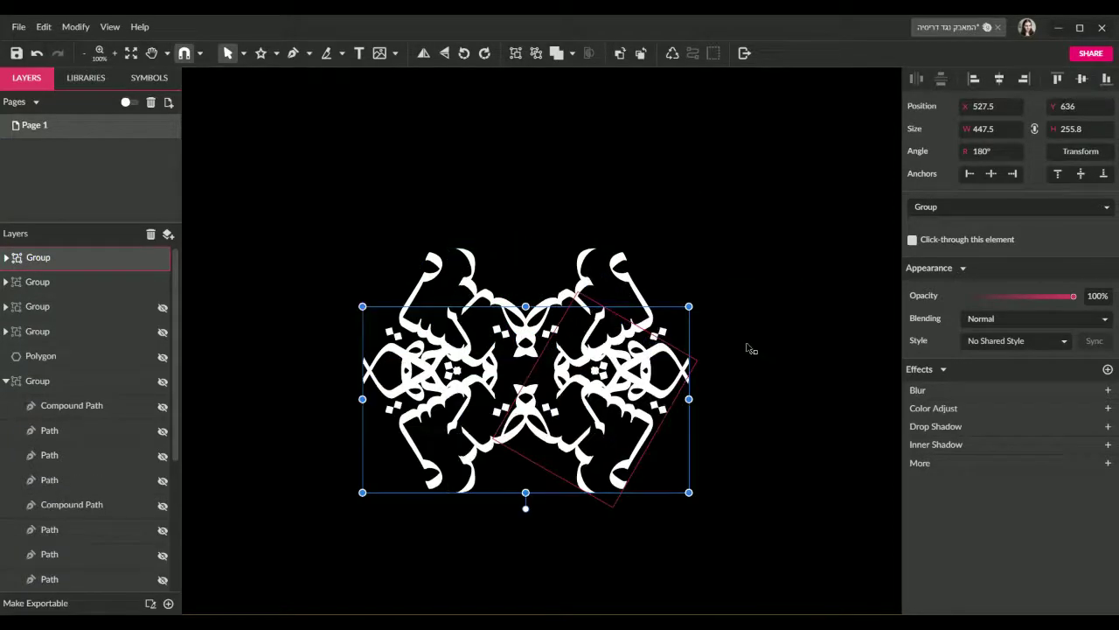
pyautogui.hotkey('shift', 'Down')
pyautogui.hotkey('shift', 'Down')
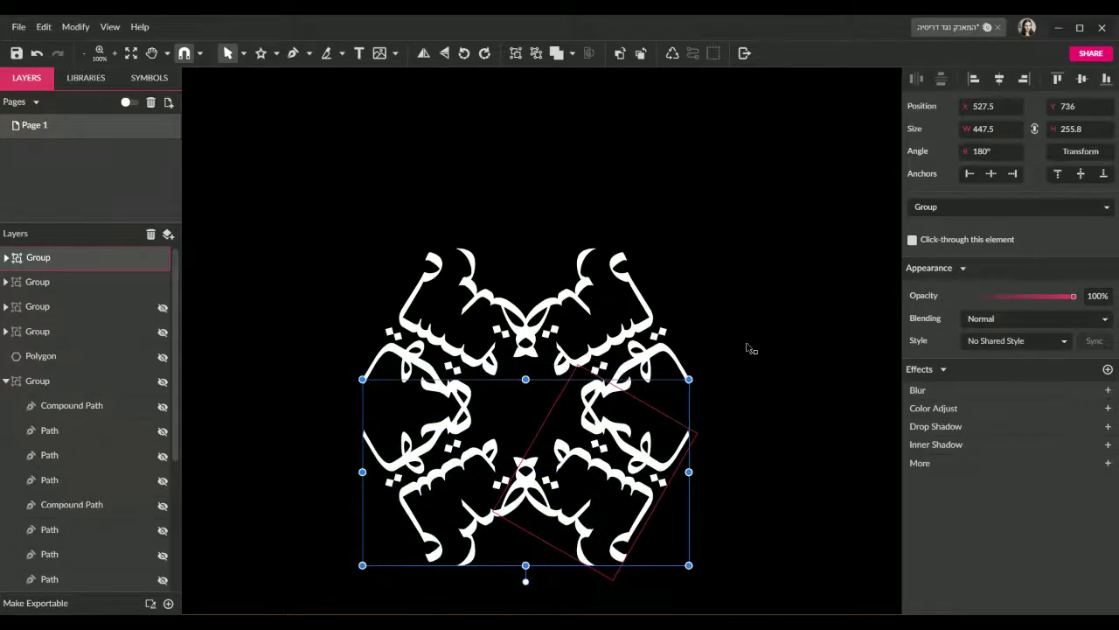
pyautogui.hotkey('shift', 'Down')
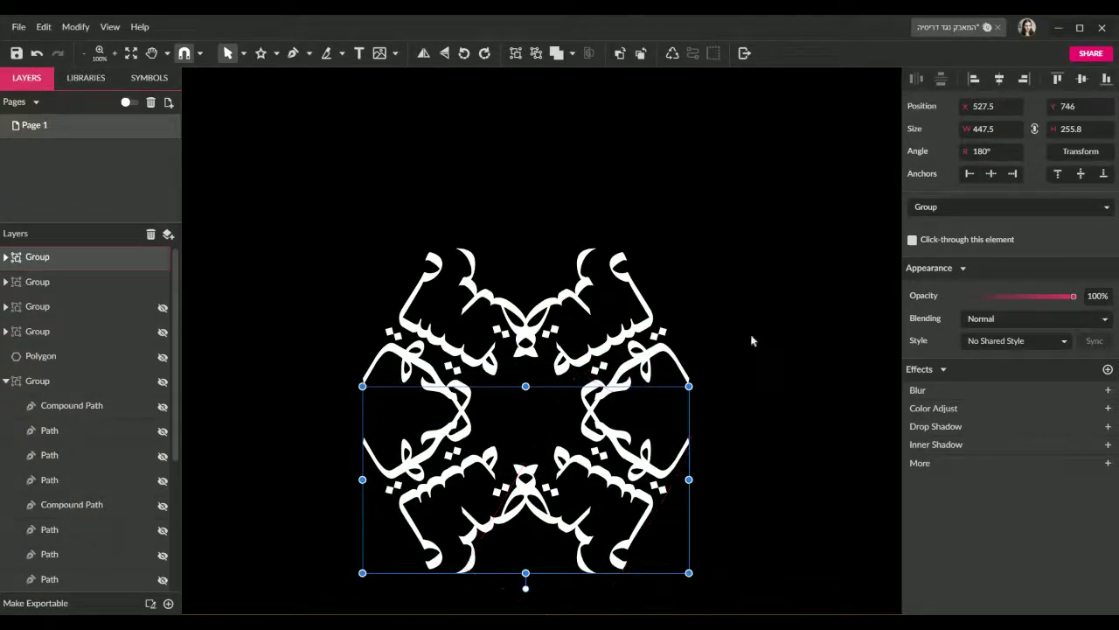
pyautogui.click(750, 343)
# Step: Duplicate the upper group, rotate it to -90°, then rotate the pattern to -45°
pyautogui.scroll(-1, 750, 315)
pyautogui.moveTo(752, 154); pyautogui.dragTo(551, 412)
pyautogui.hotkey('ctrl', 'd')
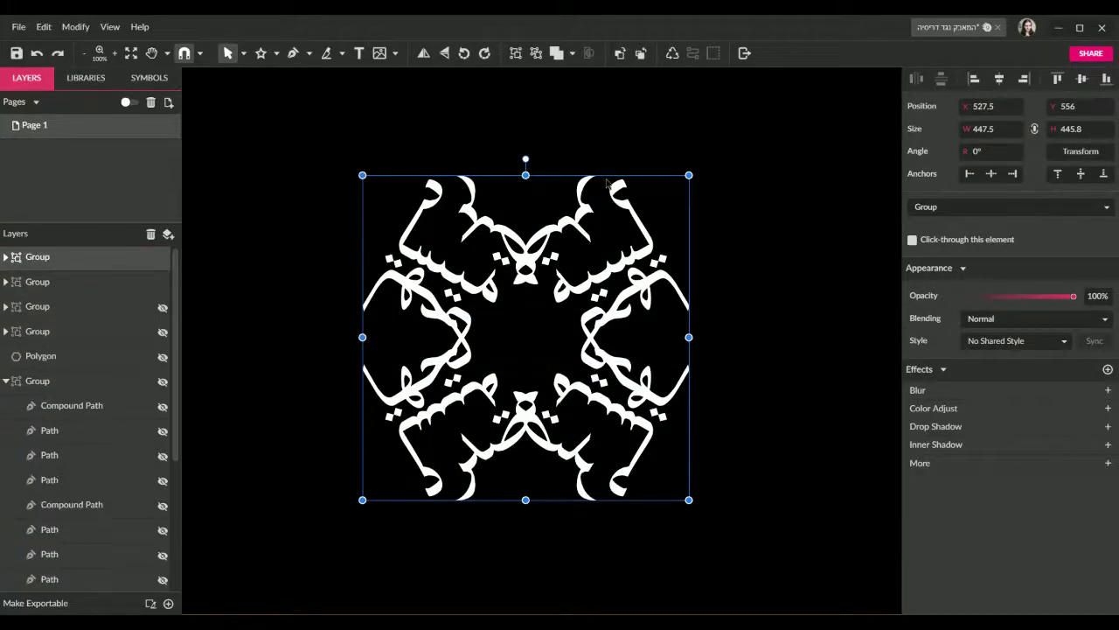
pyautogui.moveTo(540, 158)
pyautogui.mouseDown()
pyautogui.moveTo(682, 210)
pyautogui.moveTo(757, 286)
pyautogui.moveTo(723, 253)
pyautogui.moveTo(758, 325)
pyautogui.mouseUp()
pyautogui.click(799, 330)
pyautogui.moveTo(767, 181); pyautogui.dragTo(376, 537)
pyautogui.hotkey('ctrl', 'g')
pyautogui.hotkey('ctrl', 'z')
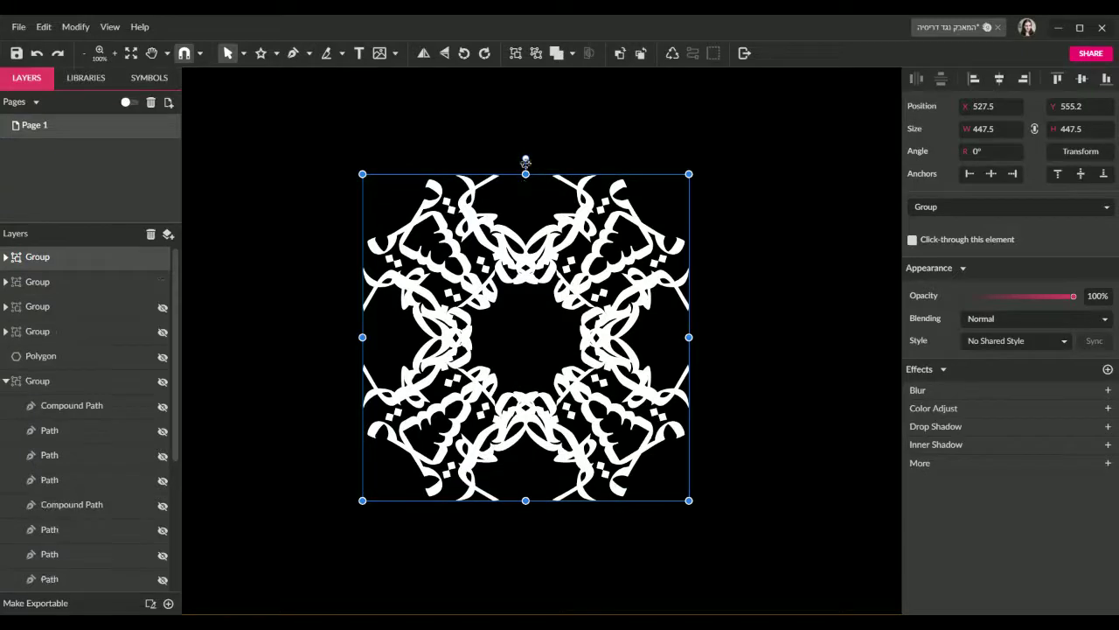
pyautogui.moveTo(526, 162); pyautogui.dragTo(651, 197)
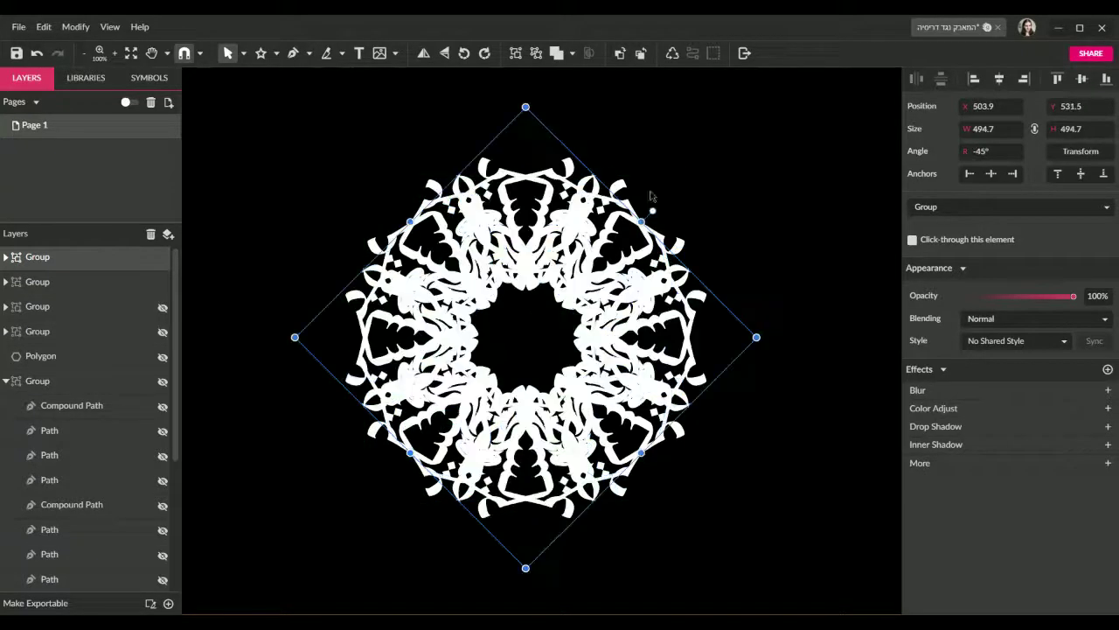
pyautogui.click(818, 424)
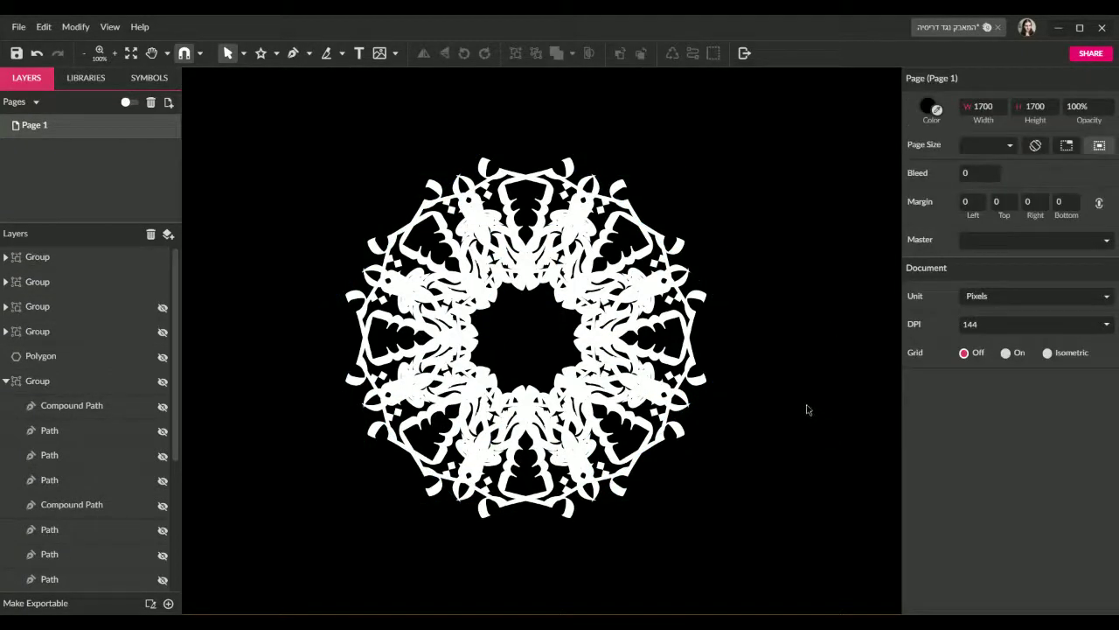
# Step: Undo the rotations and nudge the lower flipped group up to Y 696
pyautogui.hotkey('ctrl', 'z')
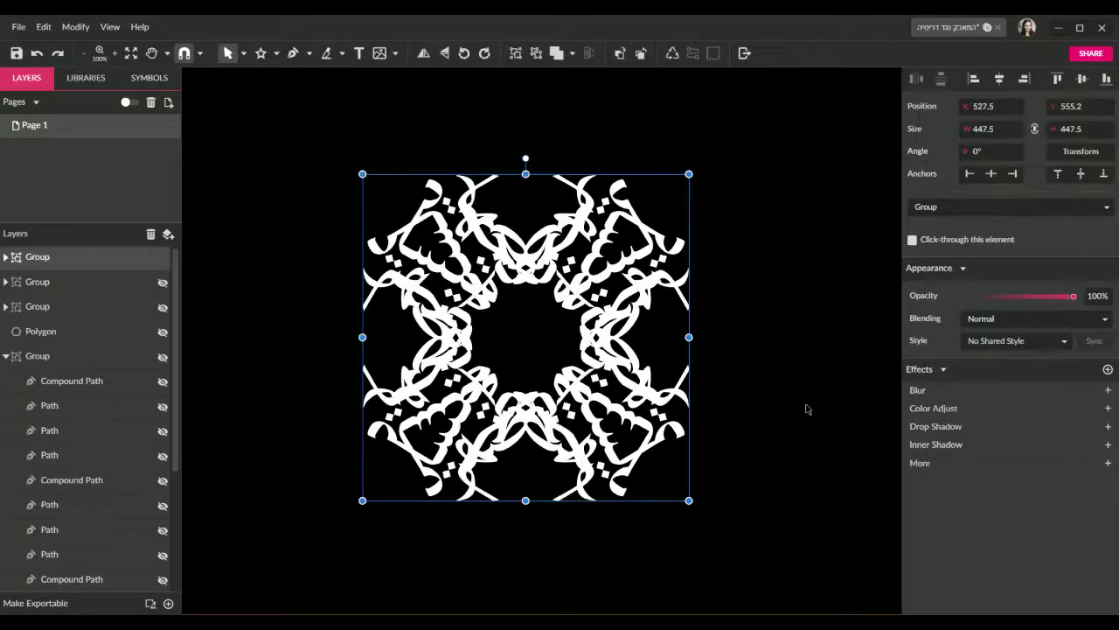
pyautogui.hotkey('ctrl', 'z')
pyautogui.click(799, 406)
pyautogui.click(623, 391)
pyautogui.hotkey('shift', 'Up')
pyautogui.hotkey('shift', 'Up')
pyautogui.hotkey('shift', 'Up')
pyautogui.hotkey('shift', 'Up')
pyautogui.hotkey('shift', 'Up')
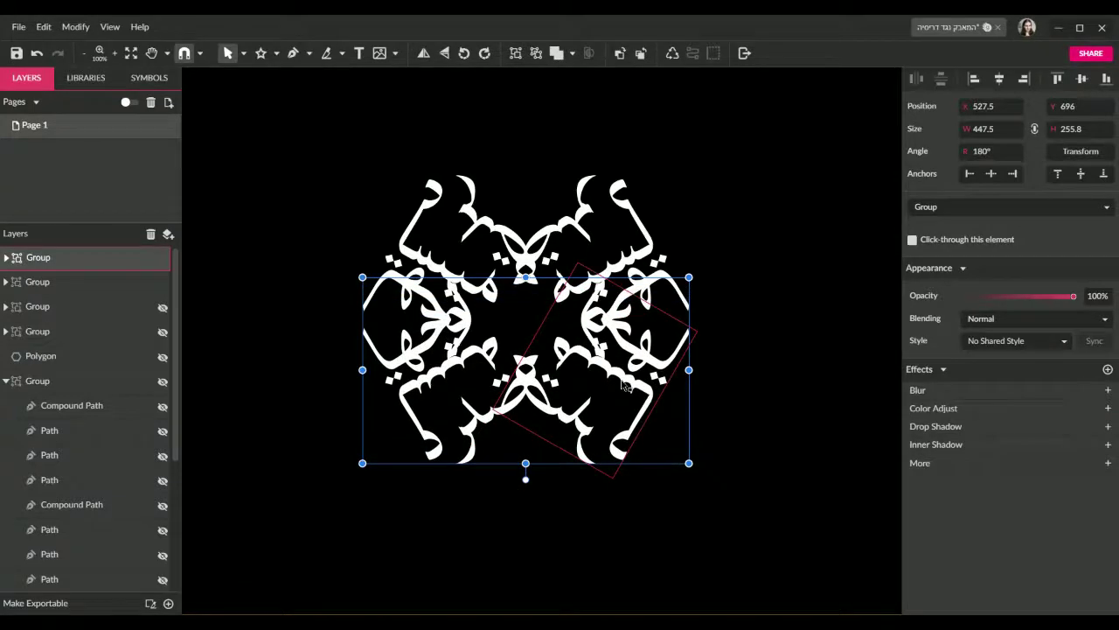
pyautogui.click(751, 350)
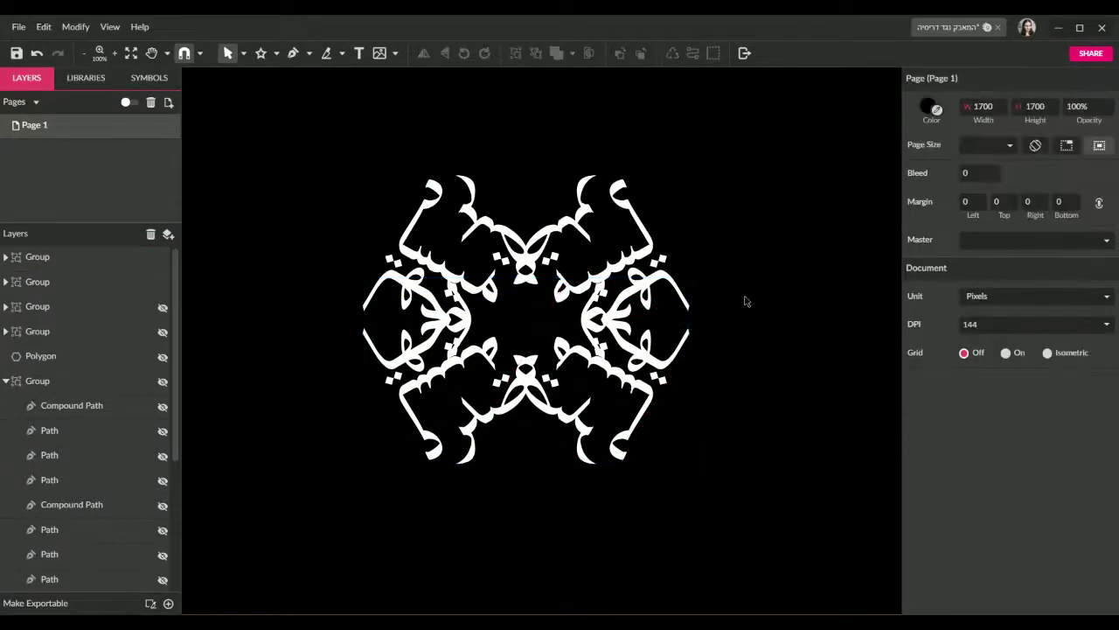
# Step: Rotate a copy to -90°, try a -45° rosette, then undo the -45° rotation
pyautogui.moveTo(746, 161); pyautogui.dragTo(378, 482)
pyautogui.moveTo(525, 159); pyautogui.dragTo(733, 320)
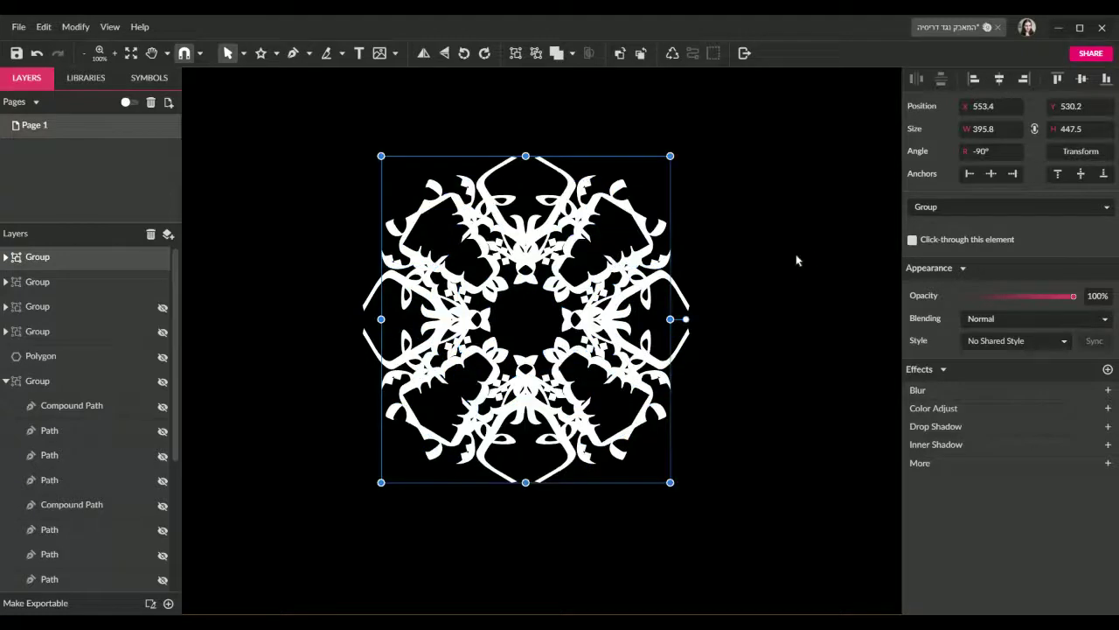
pyautogui.click(803, 255)
pyautogui.moveTo(751, 154); pyautogui.dragTo(404, 518)
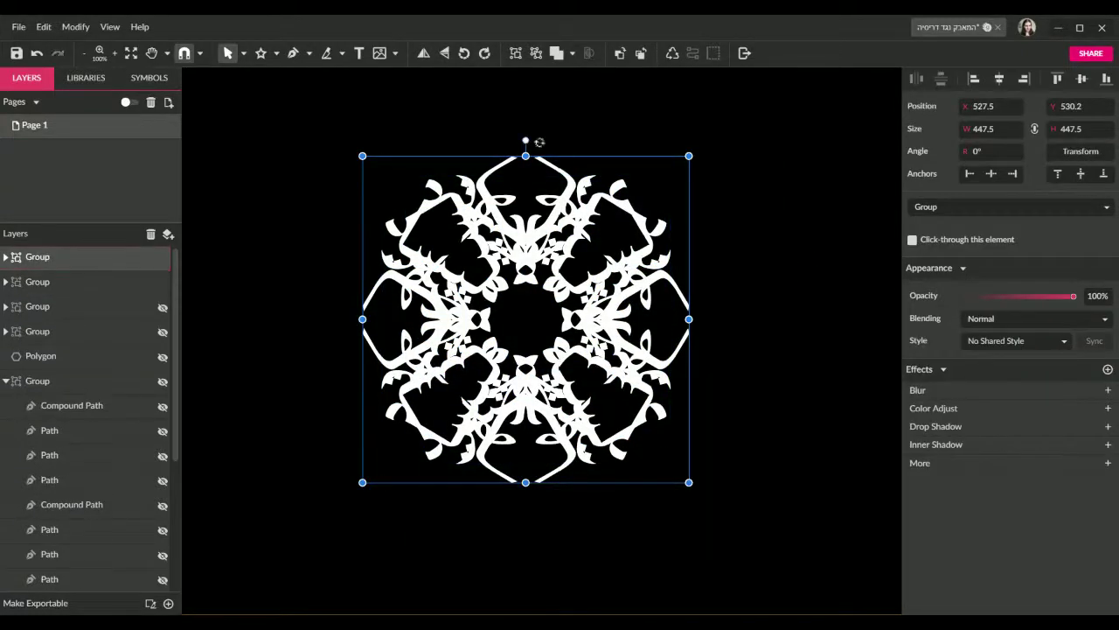
pyautogui.moveTo(553, 146); pyautogui.dragTo(657, 179)
pyautogui.click(823, 434)
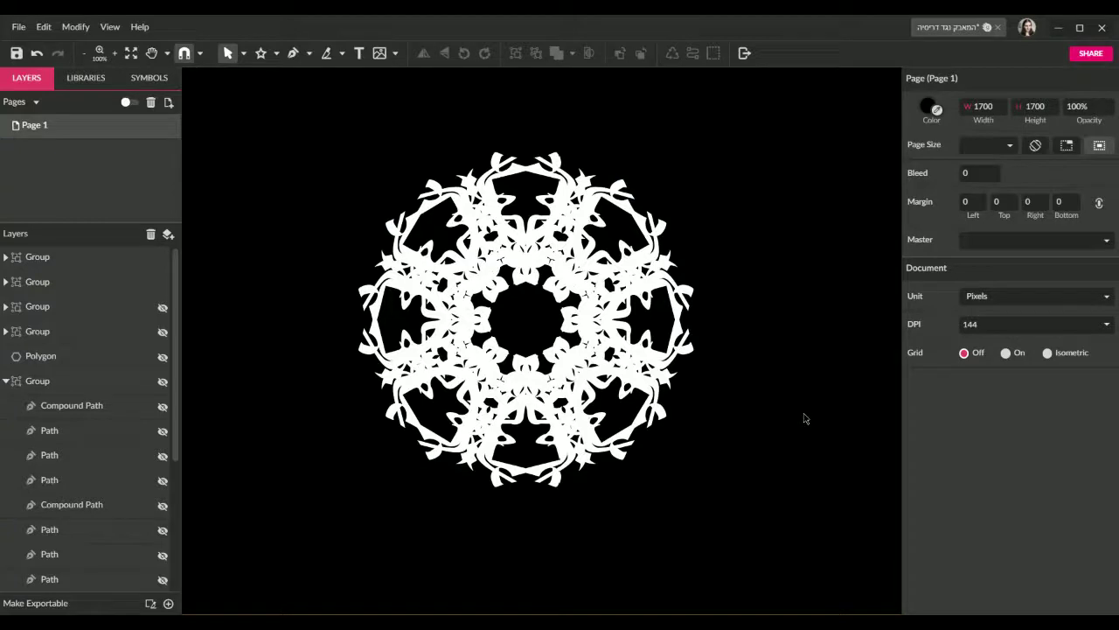
pyautogui.hotkey('ctrl', 'z')
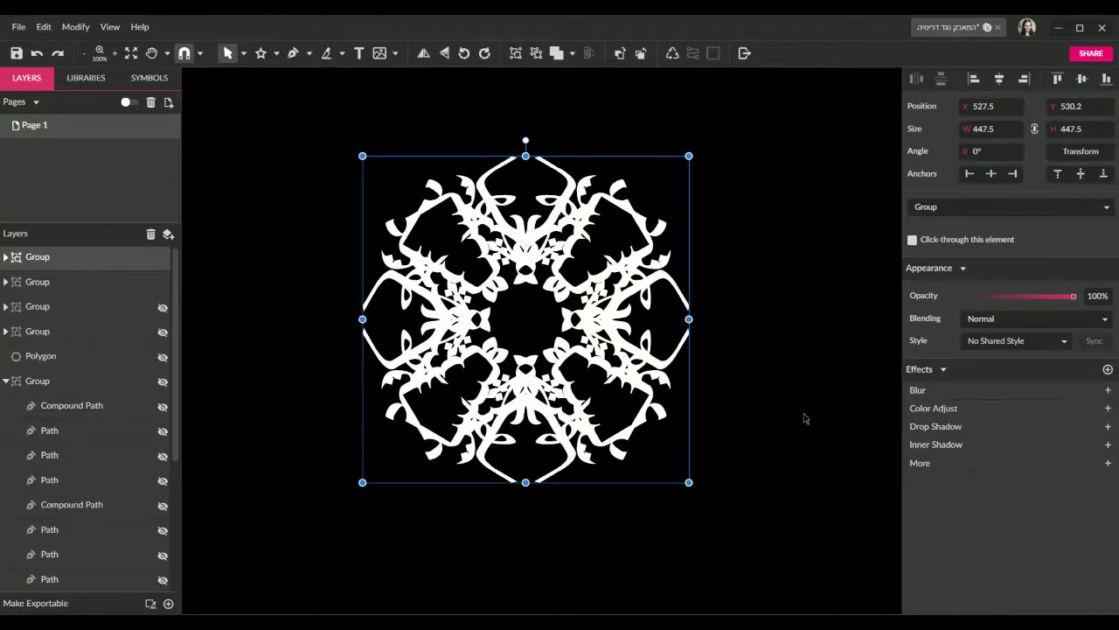
# Step: Restore the flipped copy, nudge it down, and rotate the calligraphy group
pyautogui.hotkey('ctrl', 'z')
pyautogui.hotkey('ctrl', 'z')
pyautogui.hotkey('ctrl', 'shift', 'z')
pyautogui.hotkey('ctrl', 'shift', 'z')
pyautogui.hotkey('ctrl', 'shift', 'z')
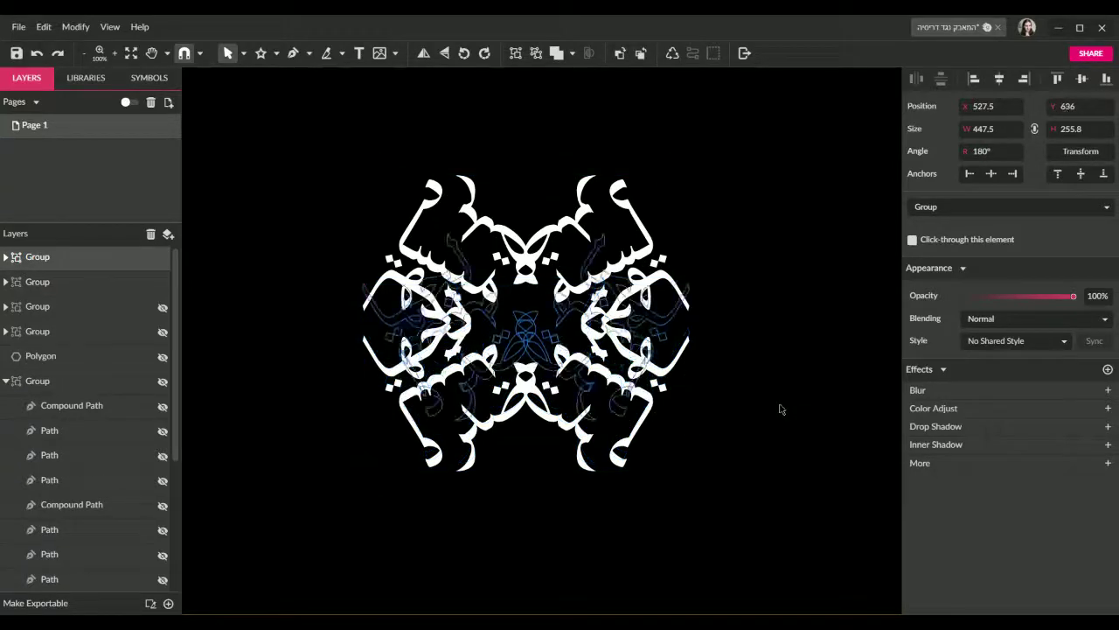
pyautogui.hotkey('shift', 'Down')
pyautogui.hotkey('shift', 'Down')
pyautogui.hotkey('shift', 'Down')
pyautogui.hotkey('shift', 'Down')
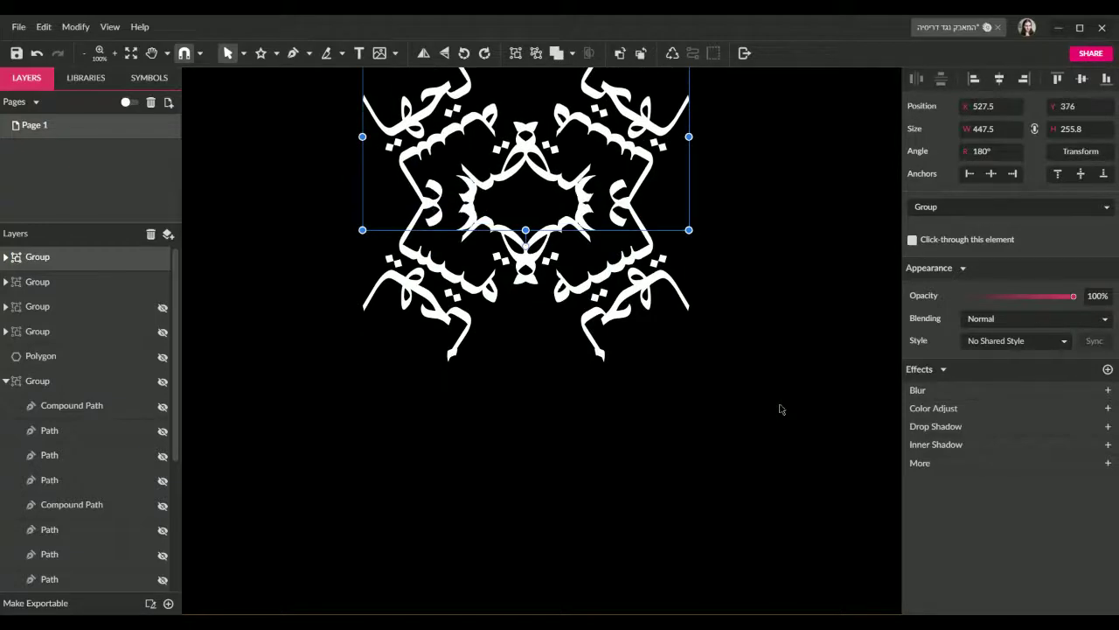
pyautogui.scroll(3, 779, 432)
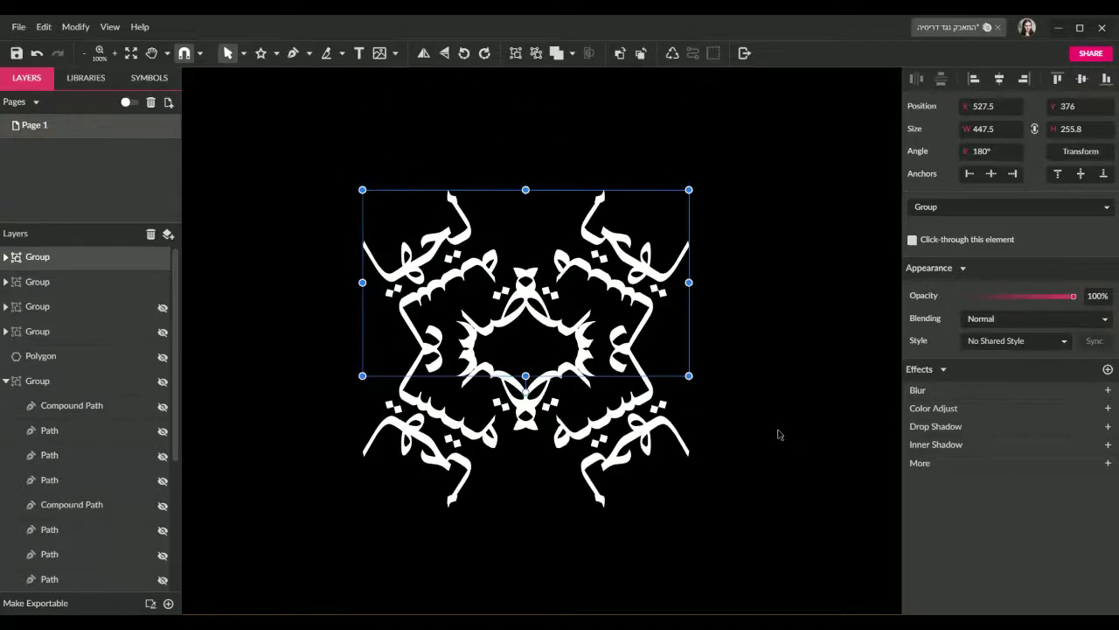
pyautogui.click(761, 342)
pyautogui.moveTo(773, 171); pyautogui.dragTo(263, 582)
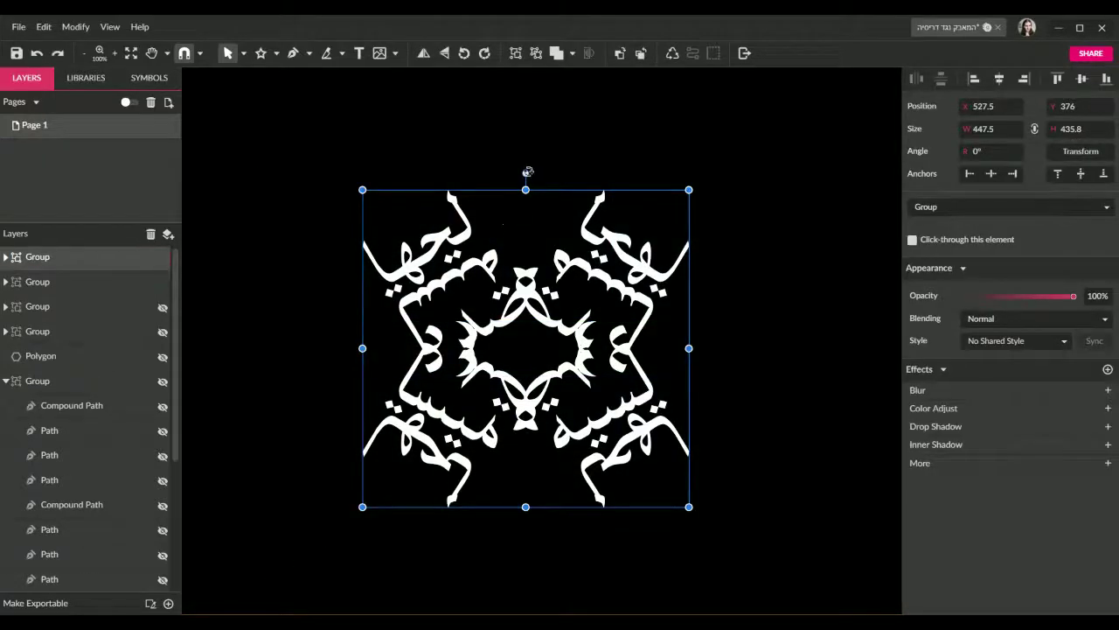
pyautogui.moveTo(525, 174); pyautogui.dragTo(757, 340)
pyautogui.click(798, 351)
# Step: Rotate the top group alone into a round mandala and zoom in to inspect it
pyautogui.moveTo(757, 150); pyautogui.dragTo(374, 513)
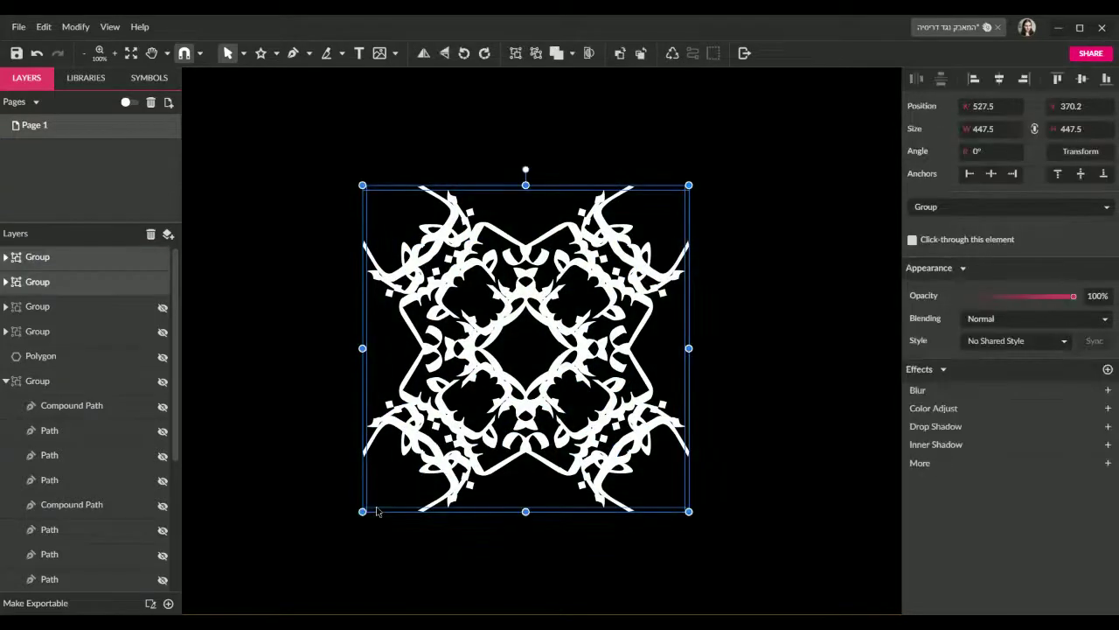
pyautogui.click(376, 512)
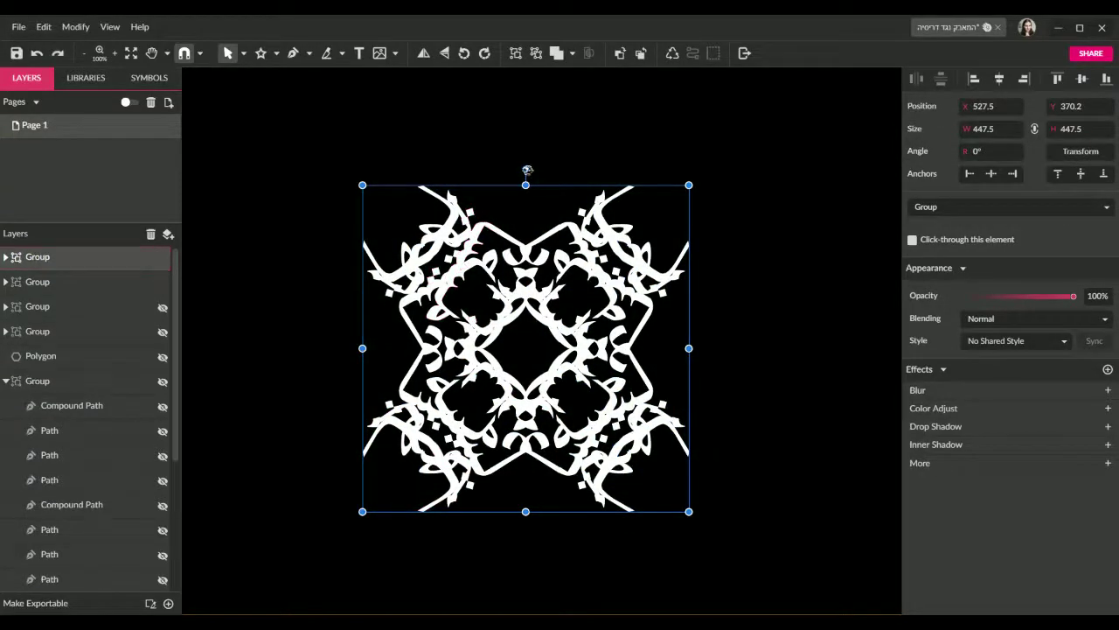
pyautogui.moveTo(526, 169); pyautogui.dragTo(691, 209)
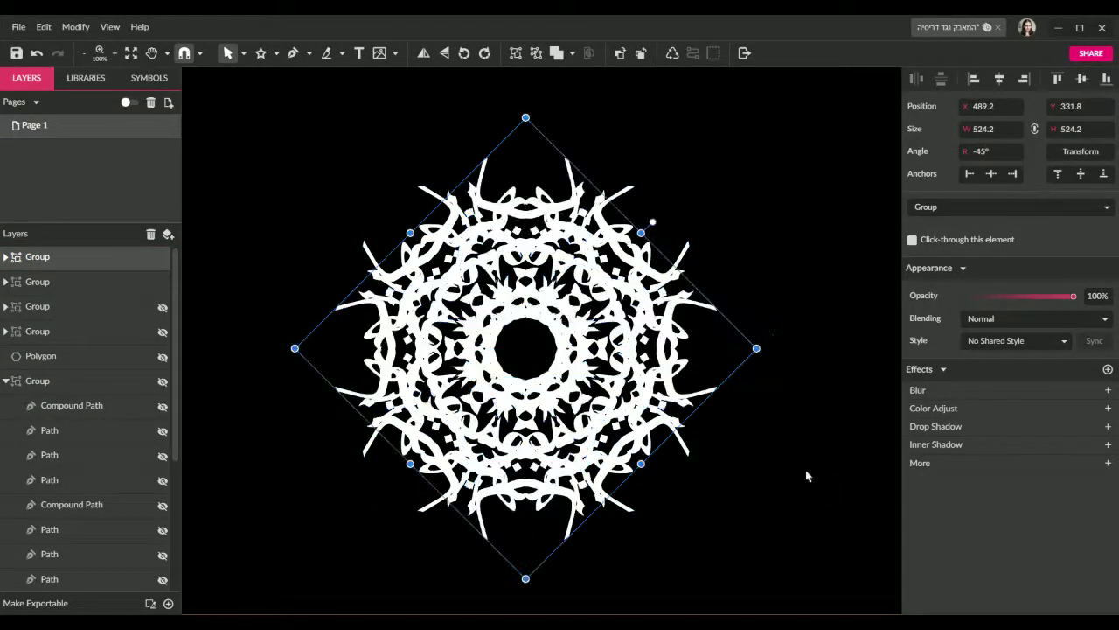
pyautogui.click(806, 477)
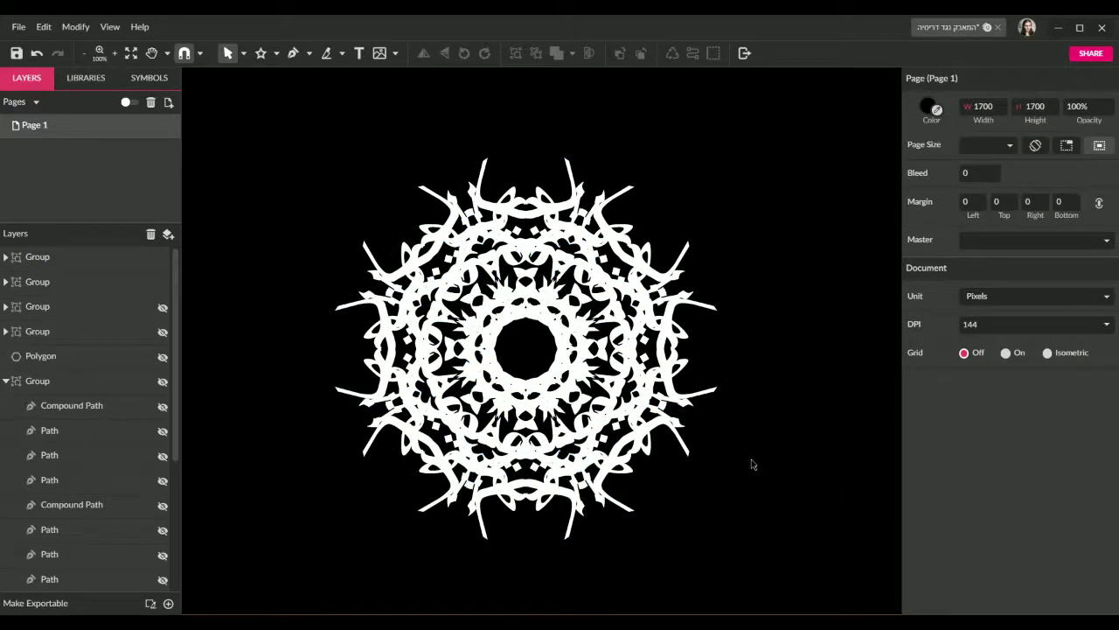
pyautogui.hotkey('ctrl', '+')
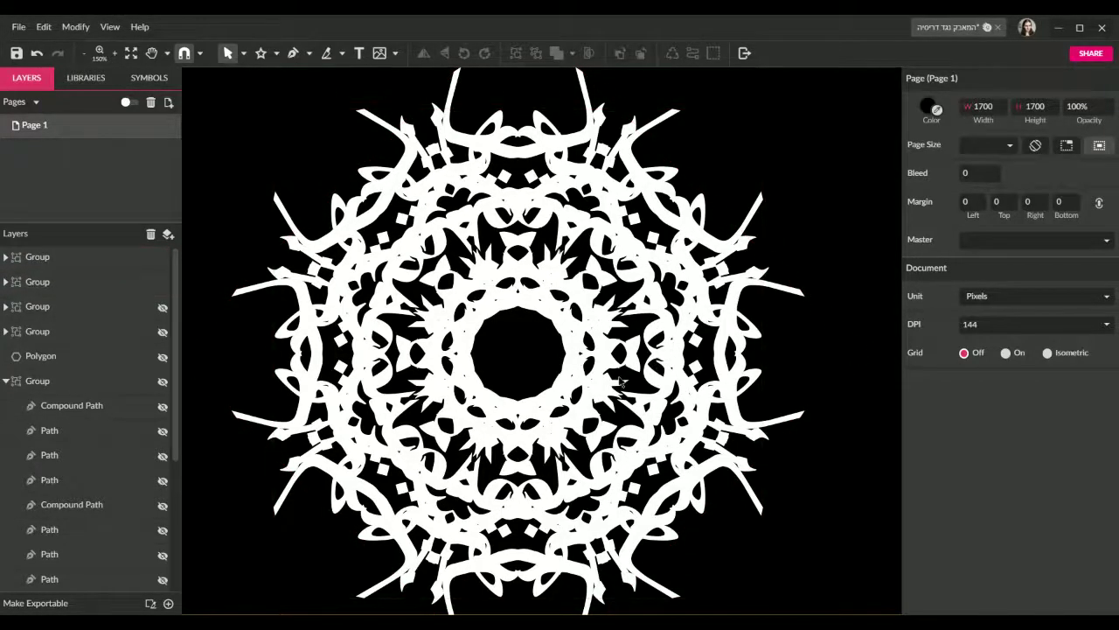
pyautogui.hotkey('ctrl', '1')
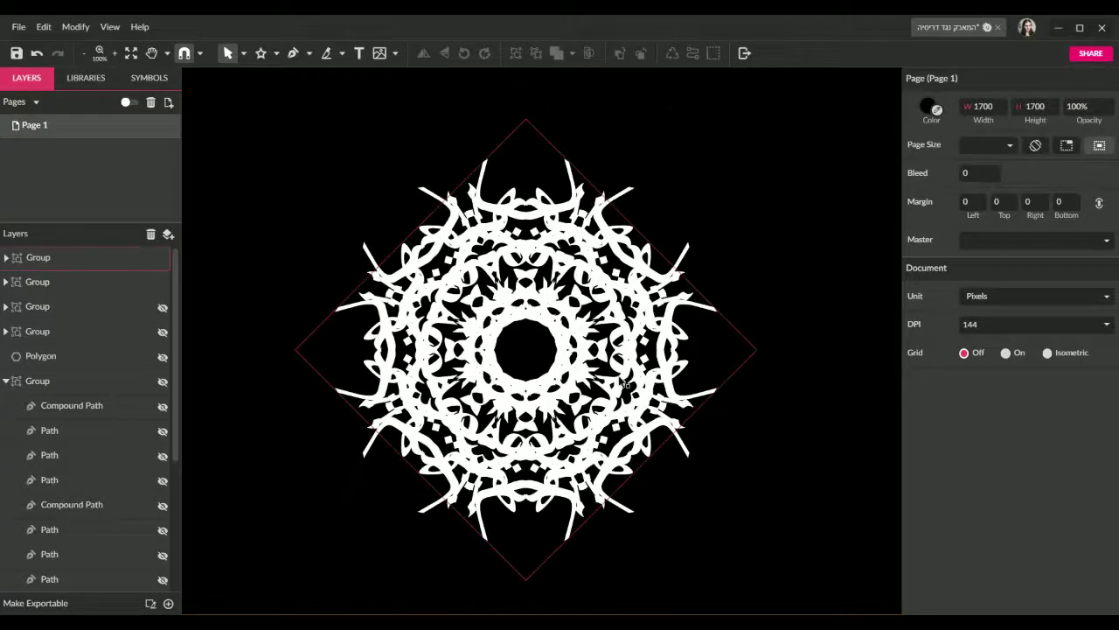
# Step: Undo that rotation and nudge the lower half up until it overlaps the upper half
pyautogui.hotkey('ctrl', 'z')
pyautogui.hotkey('ctrl', 'z')
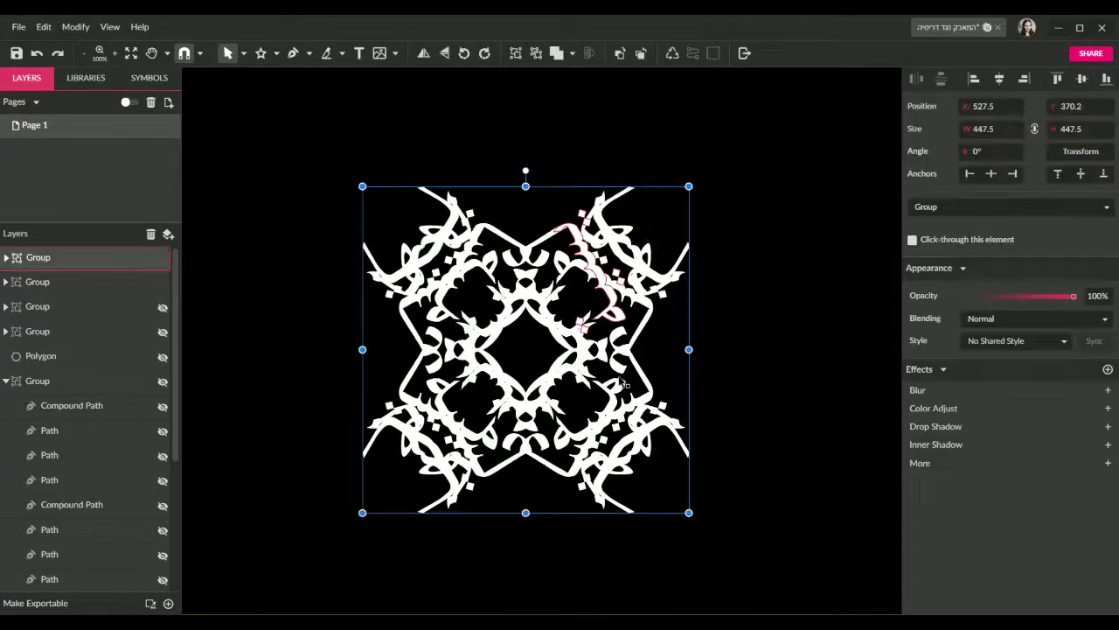
pyautogui.hotkey('ctrl', 'shift', 'z')
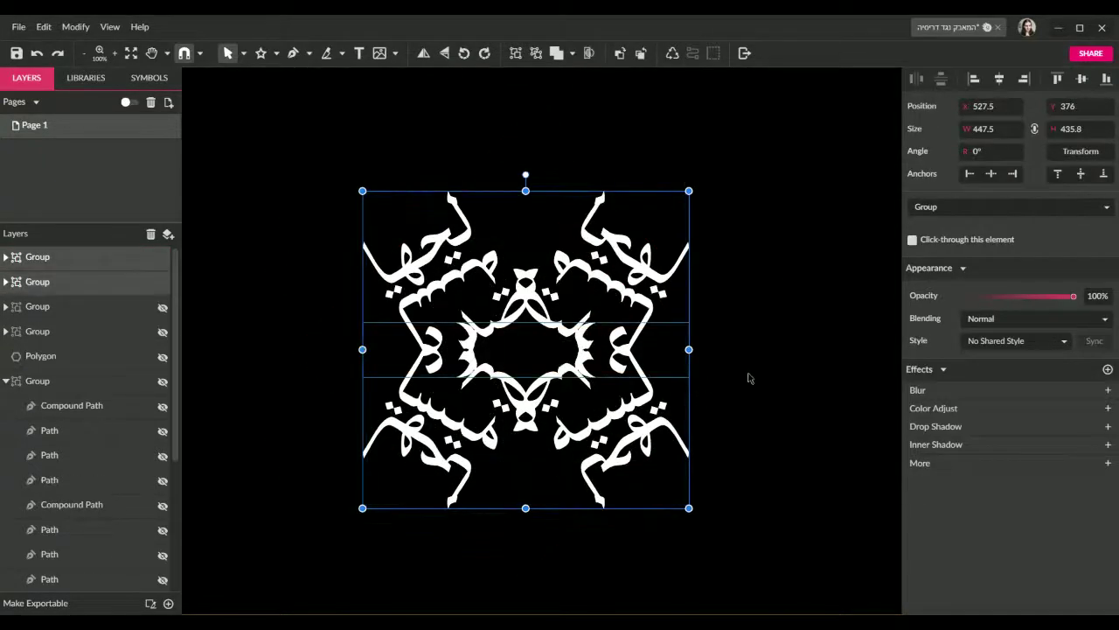
pyautogui.click(748, 378)
pyautogui.click(643, 401)
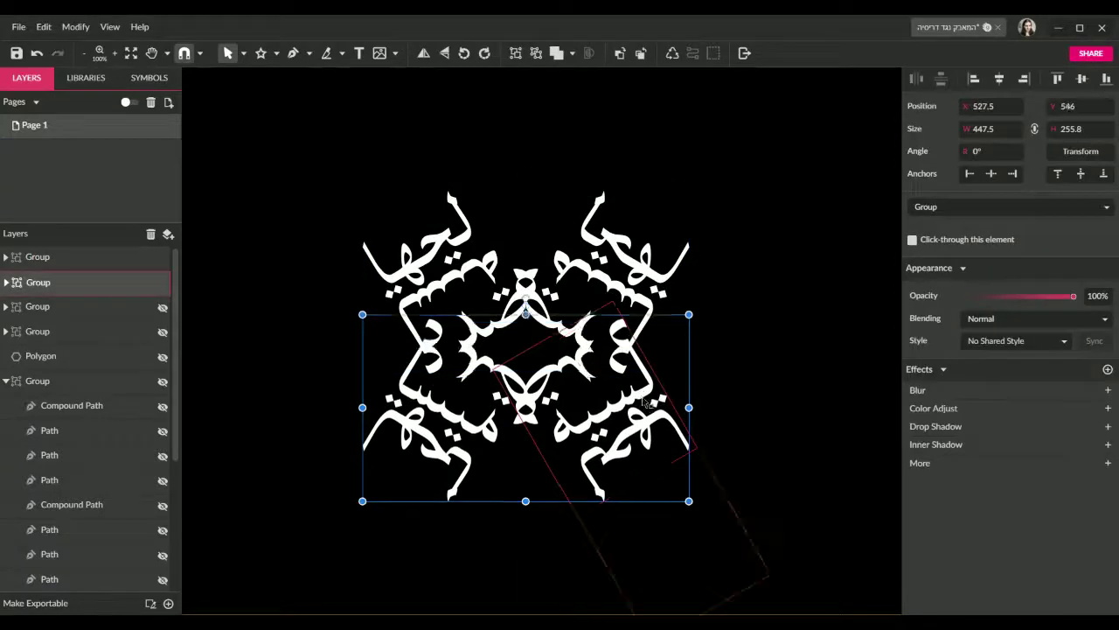
pyautogui.hotkey('shift', 'Up')
pyautogui.hotkey('shift', 'Up')
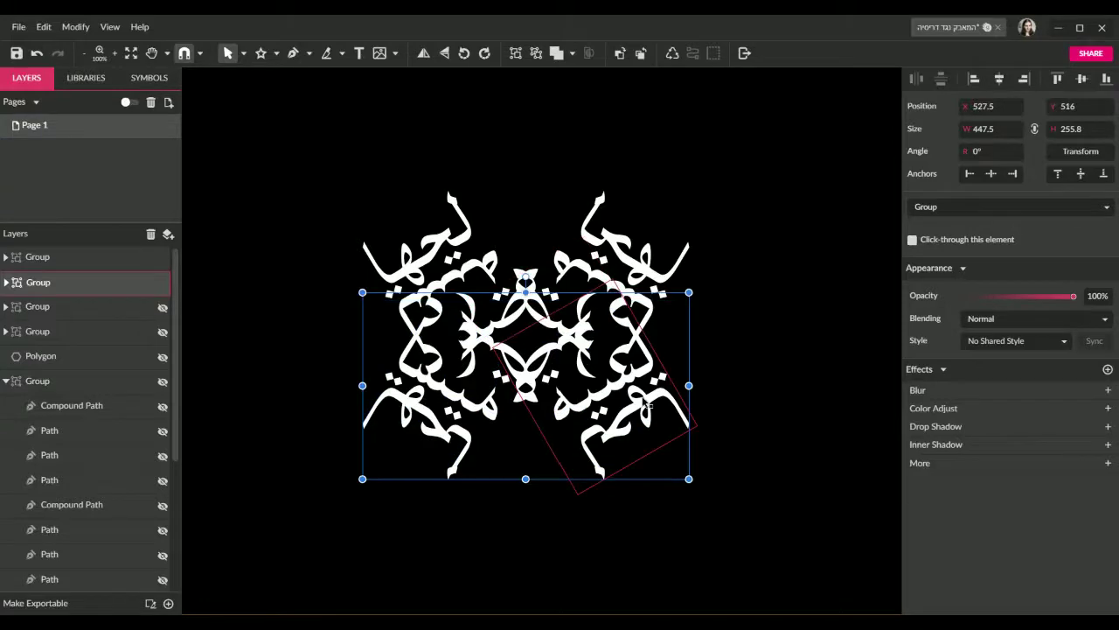
pyautogui.press('Down')
pyautogui.press('Down')
pyautogui.press('Down')
pyautogui.press('Down')
pyautogui.press('Down')
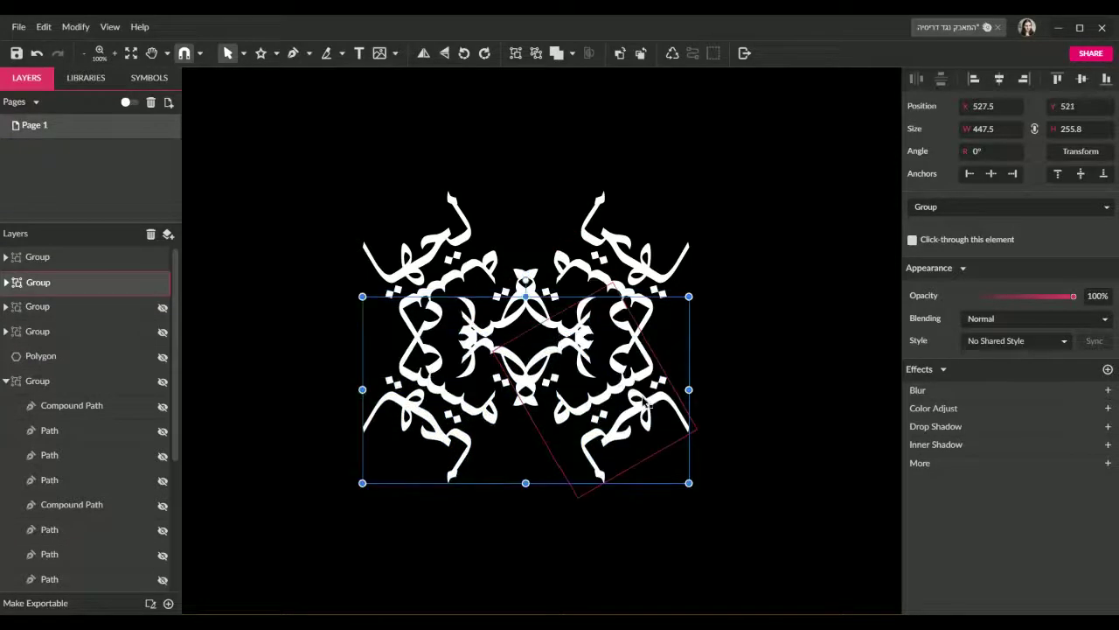
pyautogui.press('Down')
pyautogui.press('Down')
pyautogui.press('Down')
pyautogui.press('Down')
pyautogui.press('Down')
pyautogui.press('Down')
pyautogui.press('Down')
pyautogui.press('Down')
pyautogui.press('Down')
pyautogui.press('Down')
pyautogui.press('Down')
pyautogui.press('Down')
pyautogui.hotkey('shift', 'Up')
pyautogui.hotkey('shift', 'Up')
pyautogui.hotkey('shift', 'Up')
pyautogui.hotkey('shift', 'Up')
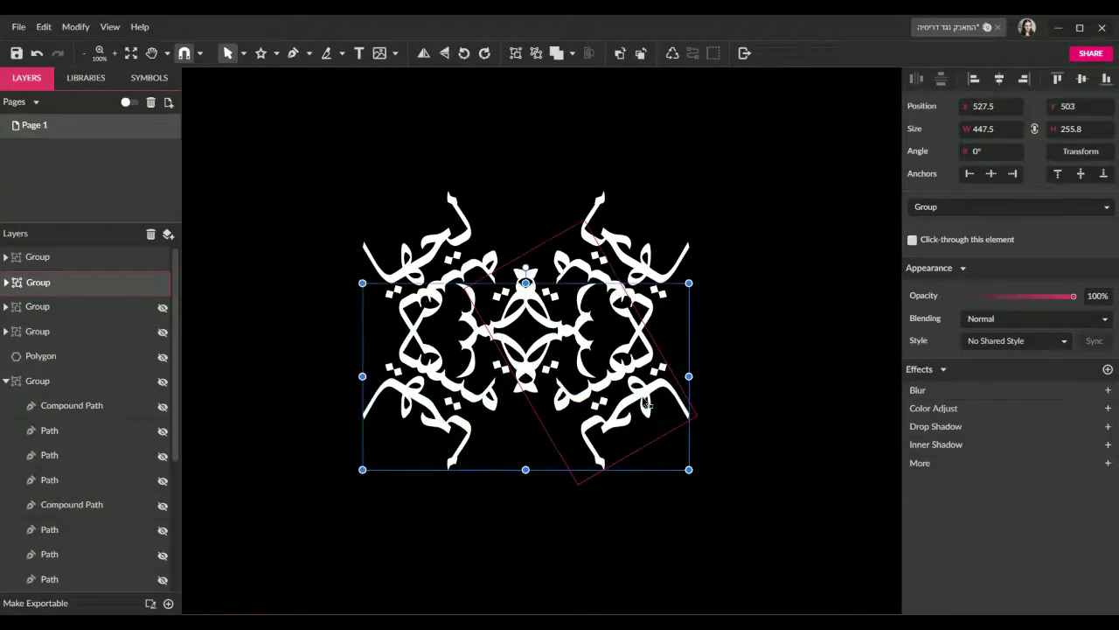
pyautogui.hotkey('shift', 'Up')
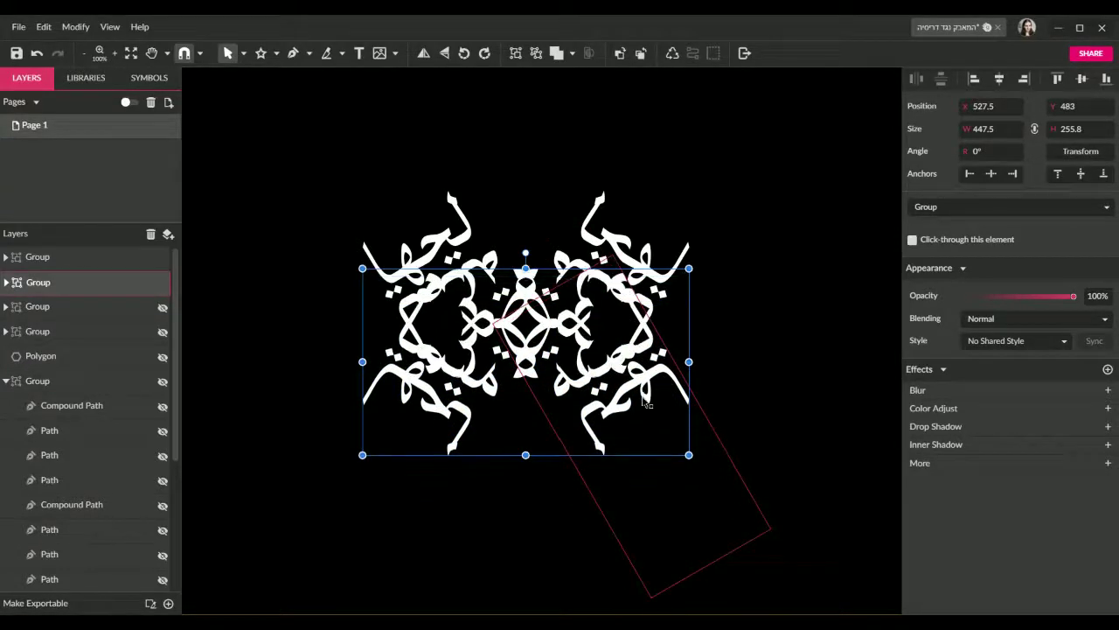
pyautogui.scroll(2, 762, 352)
# Step: Rotate the top calligraphy group a quarter turn to -90°
pyautogui.click(770, 407)
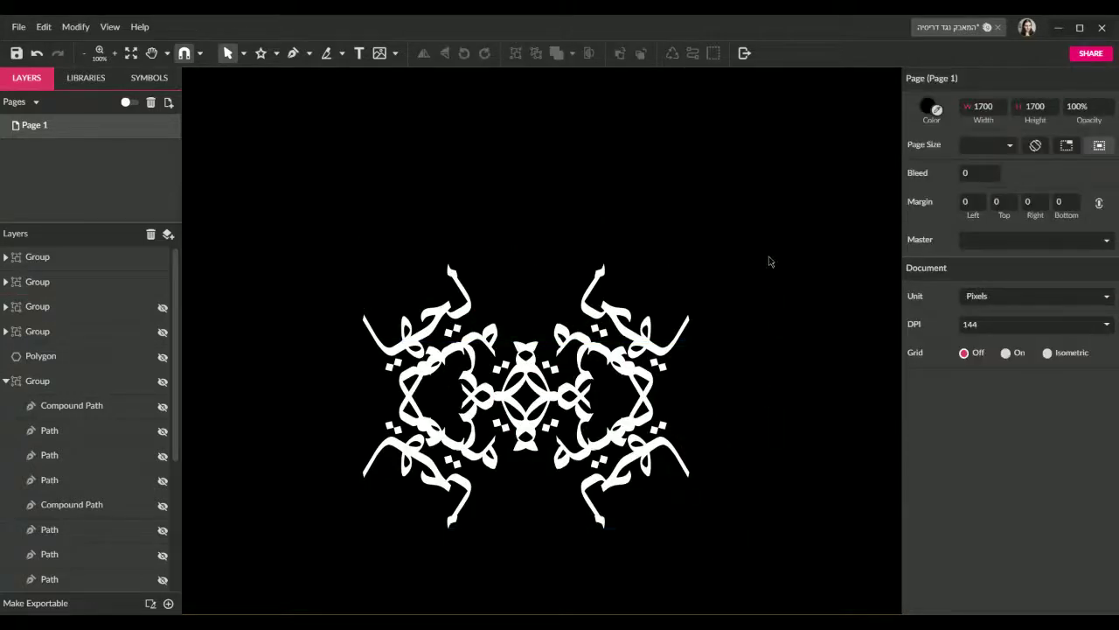
pyautogui.moveTo(769, 261); pyautogui.dragTo(268, 530)
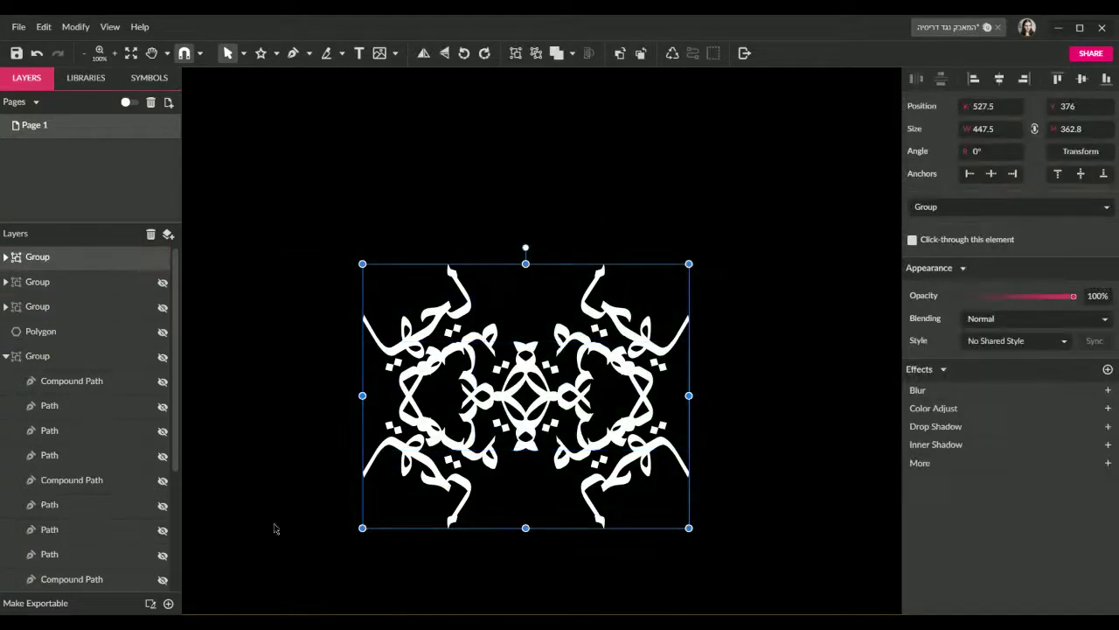
pyautogui.moveTo(526, 248); pyautogui.dragTo(791, 374)
pyautogui.click(794, 358)
# Step: Rotate one group to -45° so the copies form an eight-pointed snowflake
pyautogui.moveTo(720, 241); pyautogui.dragTo(341, 567)
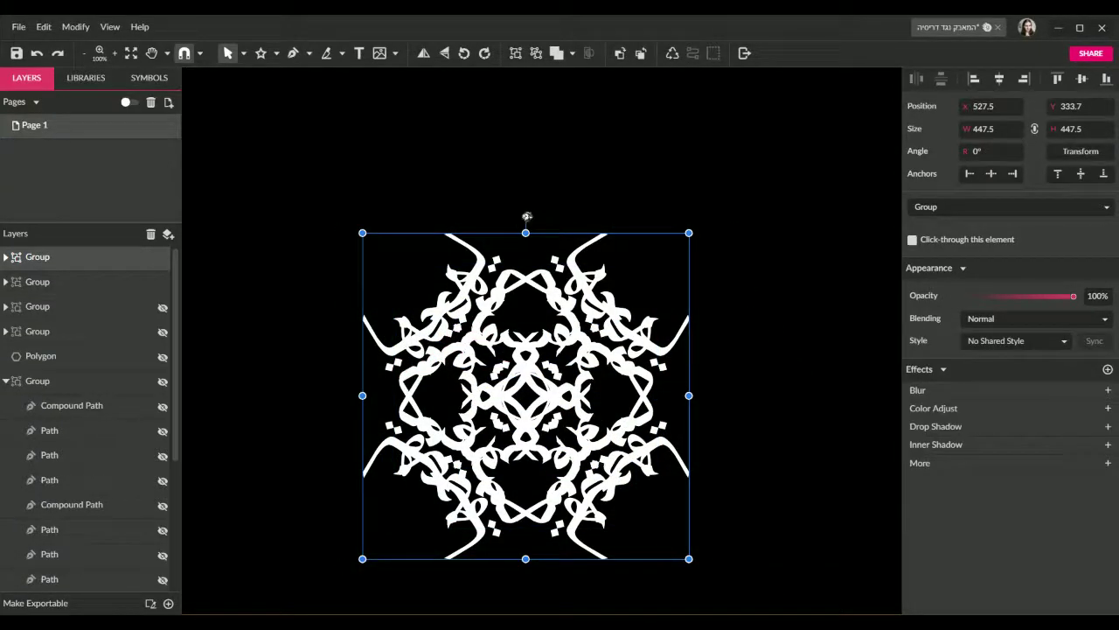
pyautogui.moveTo(526, 216); pyautogui.dragTo(692, 261)
pyautogui.click(837, 406)
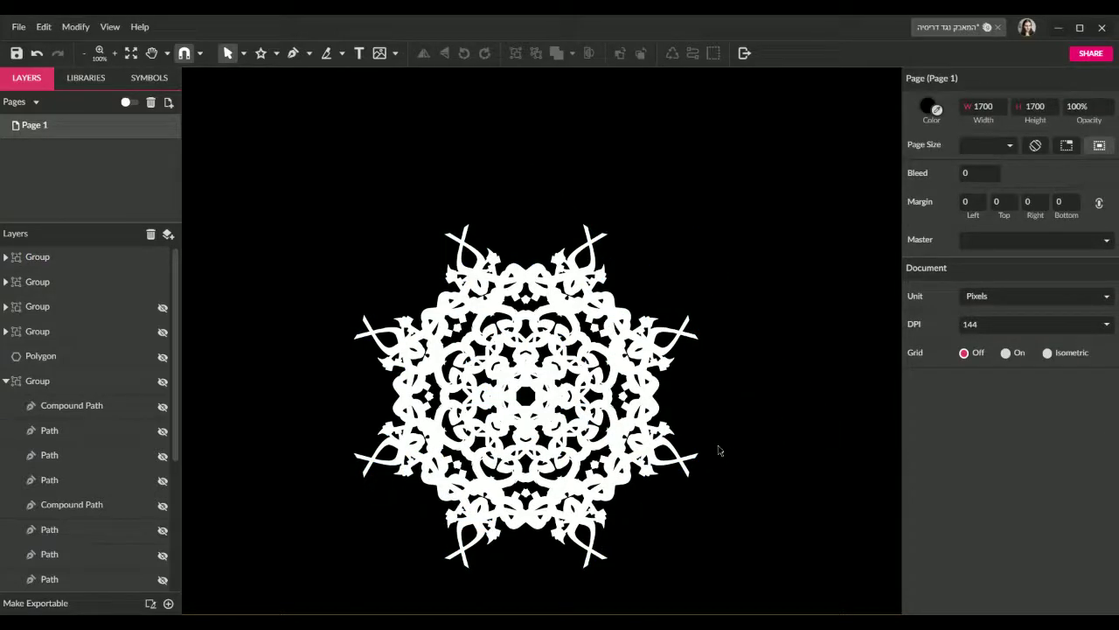
pyautogui.scroll(2, 719, 450)
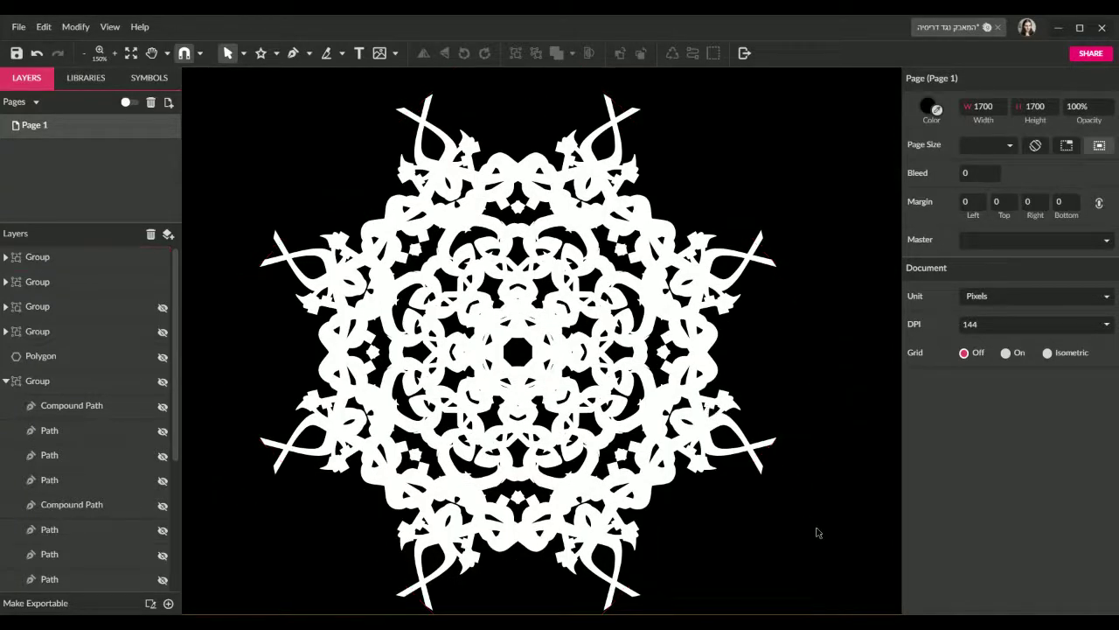
pyautogui.hotkey('ctrl', '-')
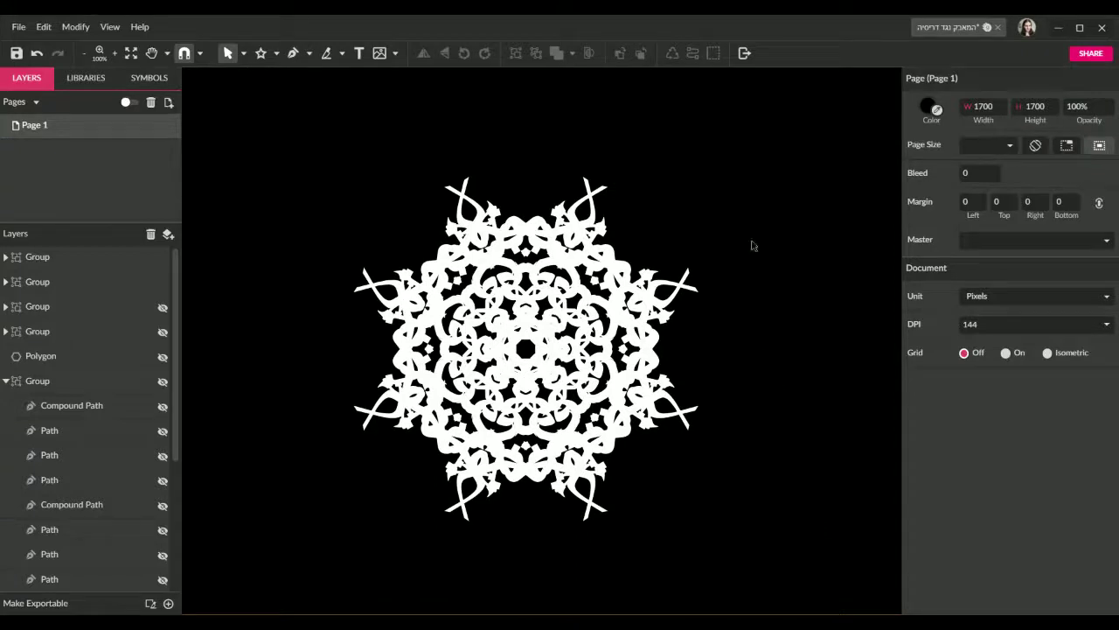
# Step: Set both snowflake groups' Angle to 15° (undone), then 45°, finally 22.5°
pyautogui.moveTo(766, 151); pyautogui.dragTo(366, 491)
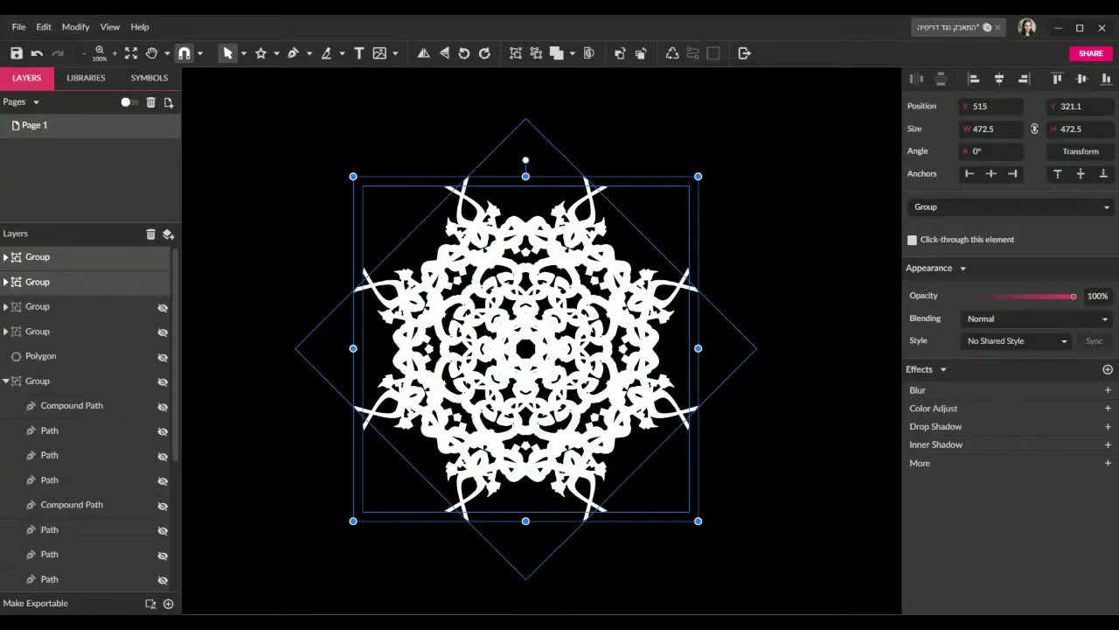
pyautogui.click(995, 151)
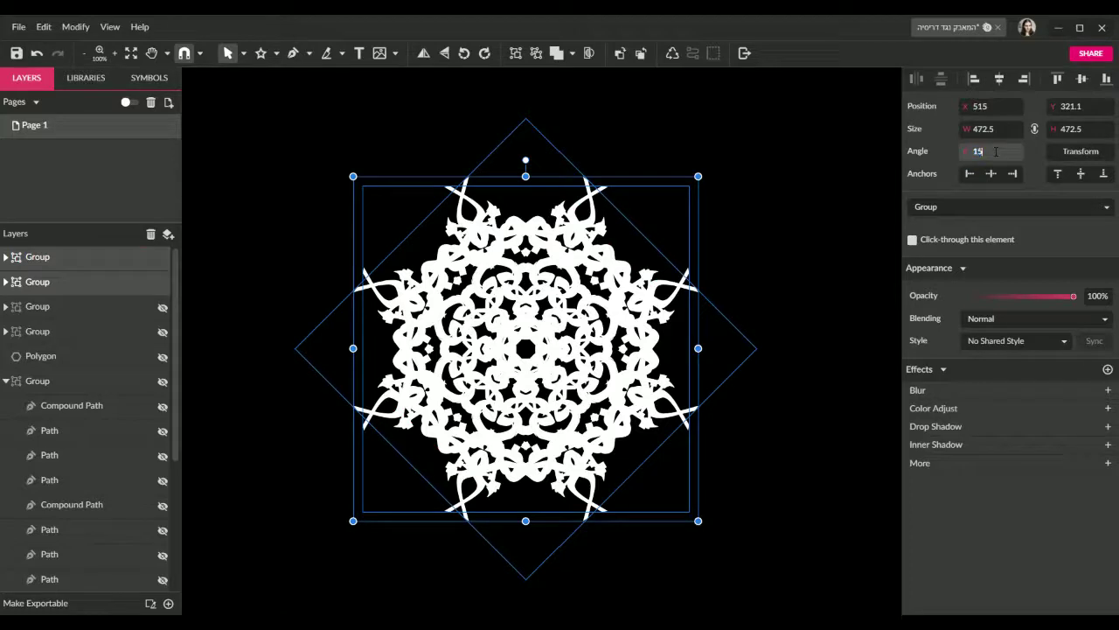
pyautogui.write('15')
pyautogui.press('Return')
pyautogui.hotkey('ctrl', 'z')
pyautogui.click(993, 151)
pyautogui.write('45')
pyautogui.press('Return')
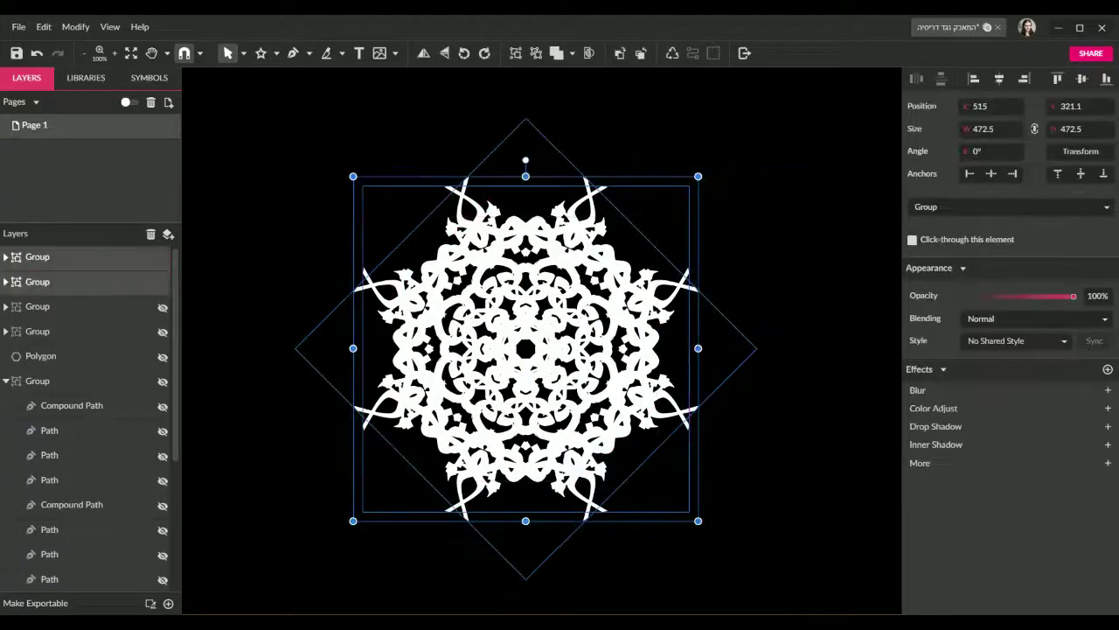
pyautogui.click(994, 150)
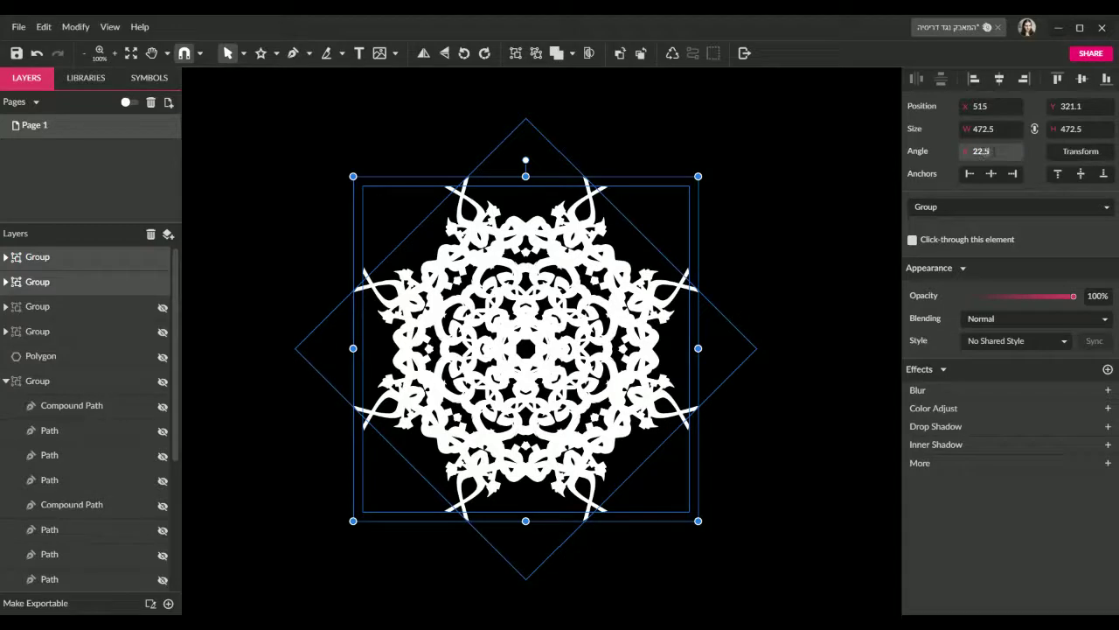
pyautogui.press('Return')
pyautogui.click(821, 279)
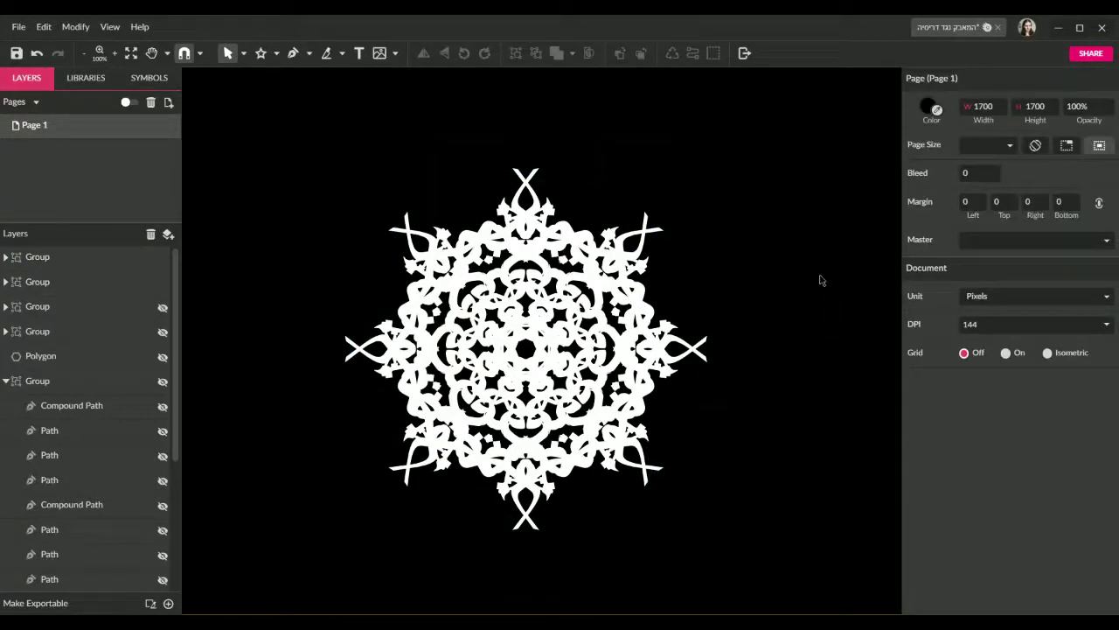
pyautogui.hotkey('ctrl', '-')
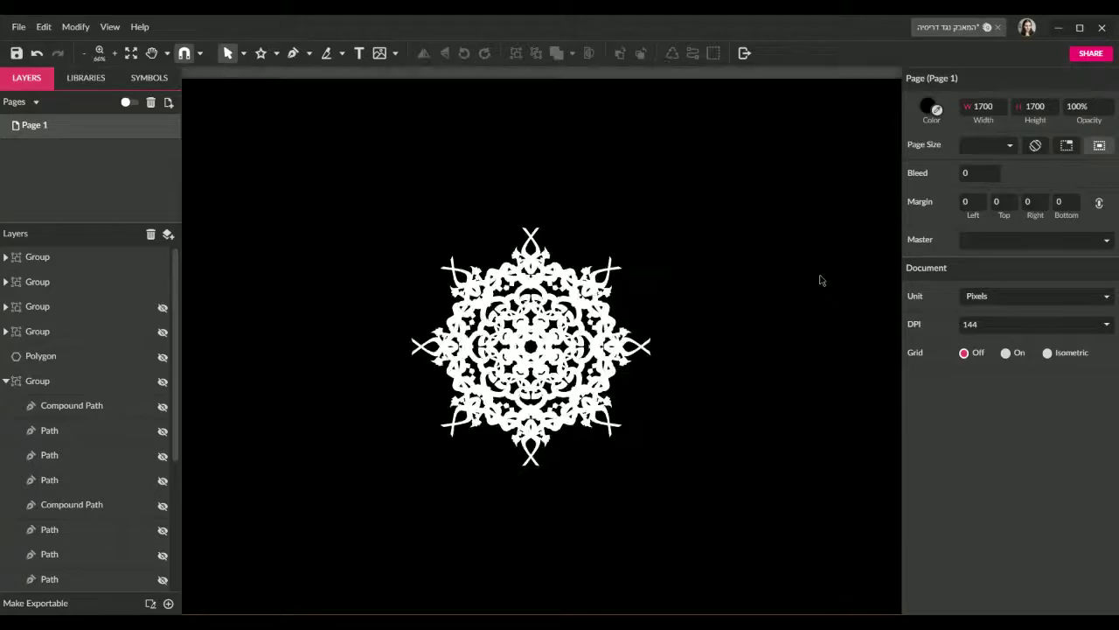
pyautogui.hotkey('ctrl', '+')
# Step: Reveal the hidden rotated snowflake group and move the snowflake up and left
pyautogui.moveTo(764, 125); pyautogui.dragTo(350, 526)
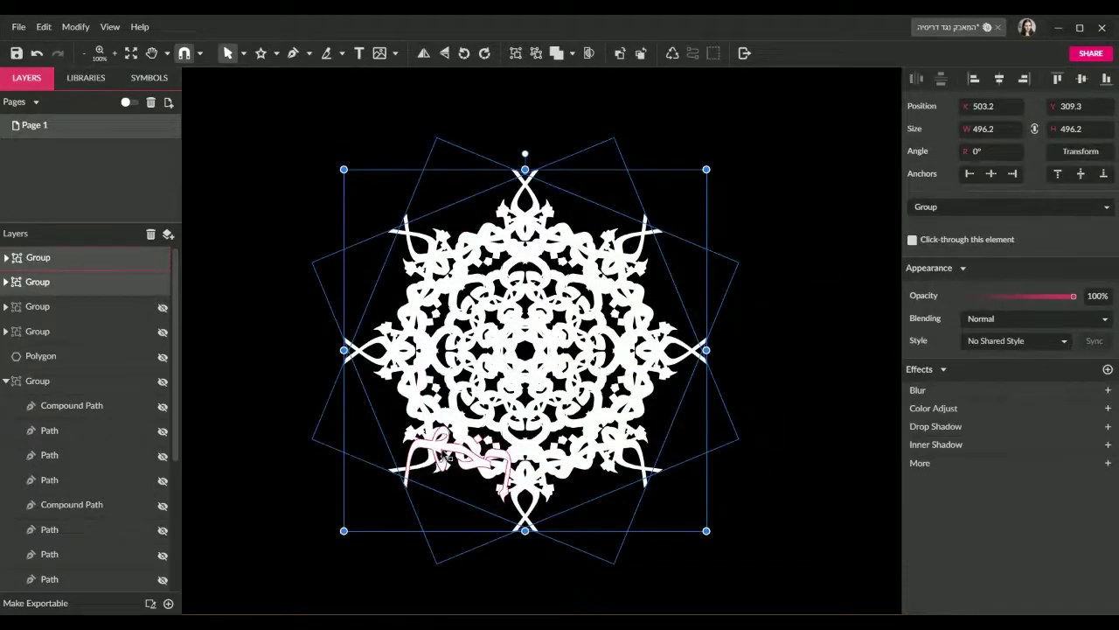
pyautogui.scroll(-1, 166, 311)
pyautogui.click(162, 283)
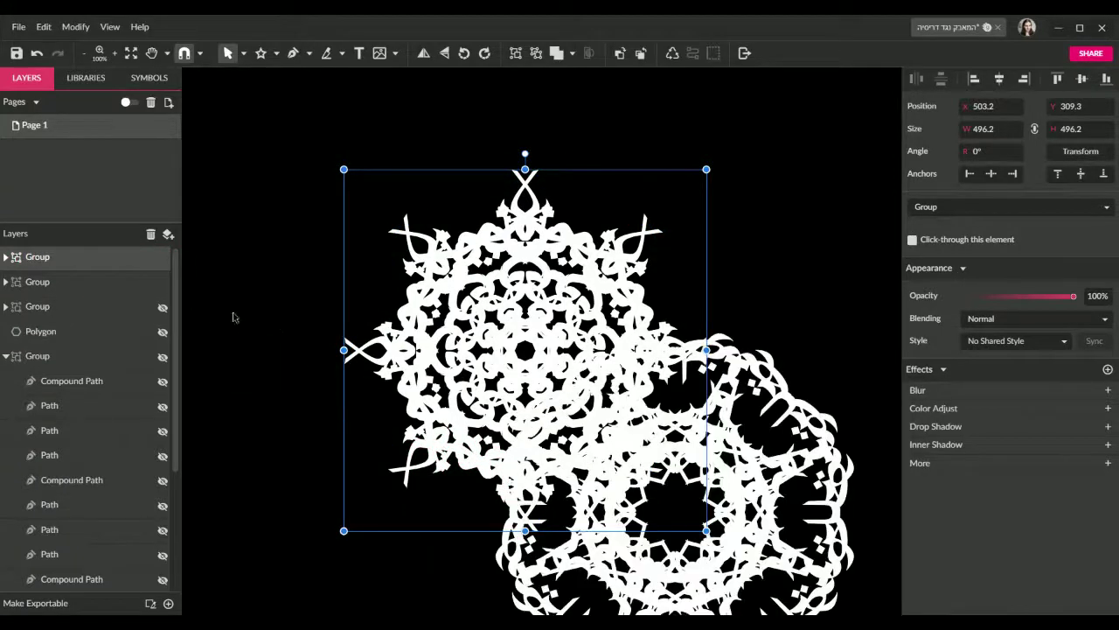
pyautogui.scroll(-2, 358, 354)
pyautogui.moveTo(359, 218); pyautogui.dragTo(193, 222)
pyautogui.moveTo(411, 253); pyautogui.dragTo(387, 184)
pyautogui.hotkey('ctrl', 'z')
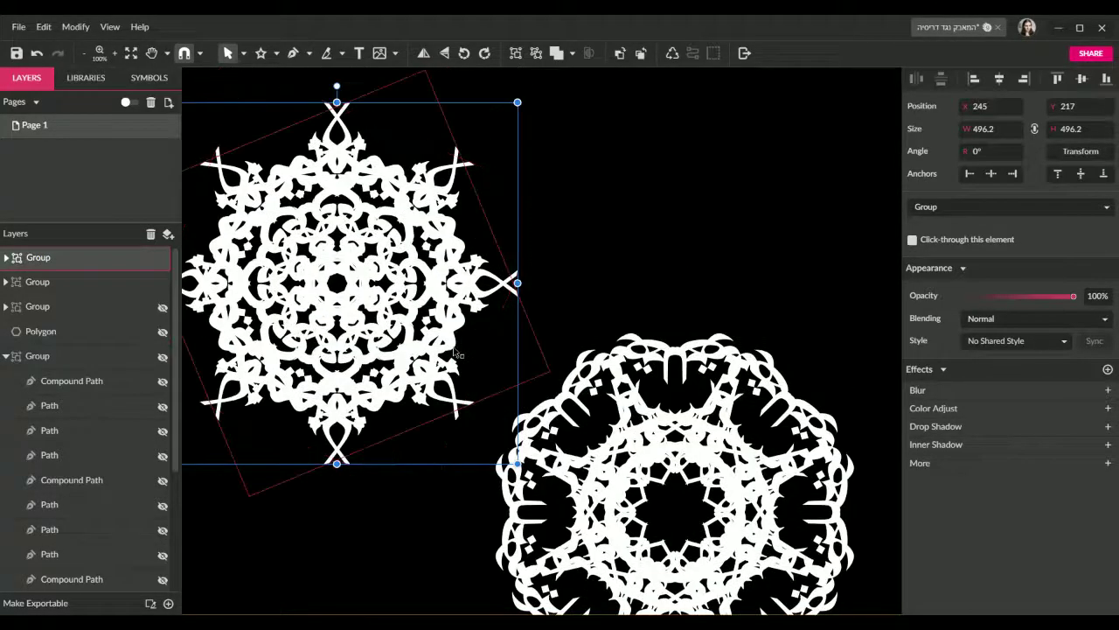
pyautogui.hotkey('ctrl', 'shift', 'z')
# Step: Drag the snowflake mandala onto the round mandala so they overlap
pyautogui.scroll(2, 455, 348)
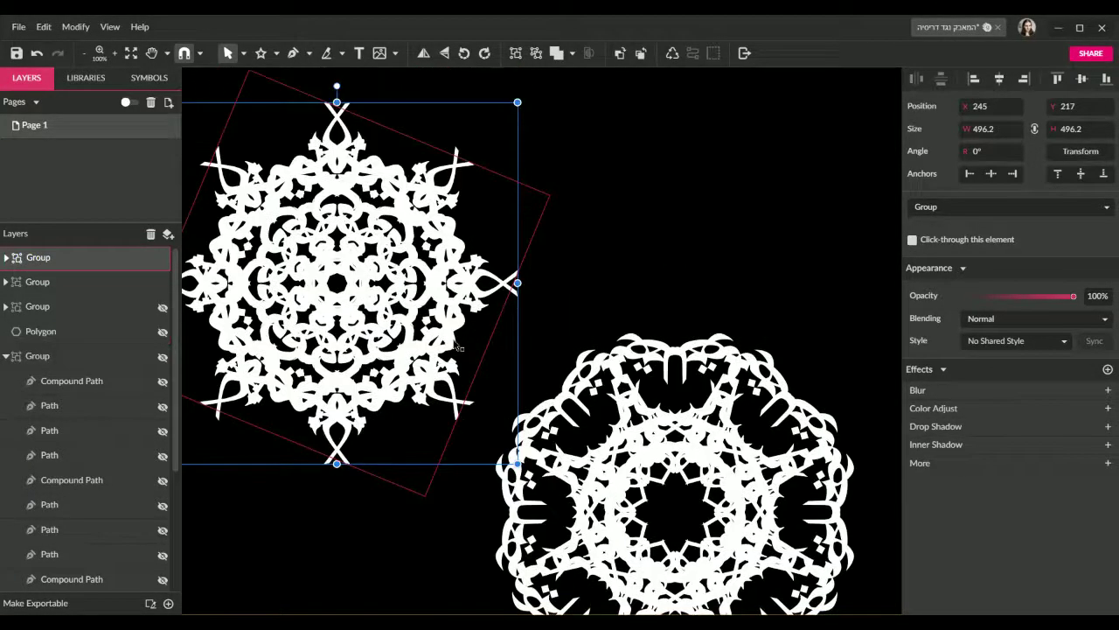
pyautogui.scroll(-2, 457, 346)
pyautogui.hotkey('ctrl', '-')
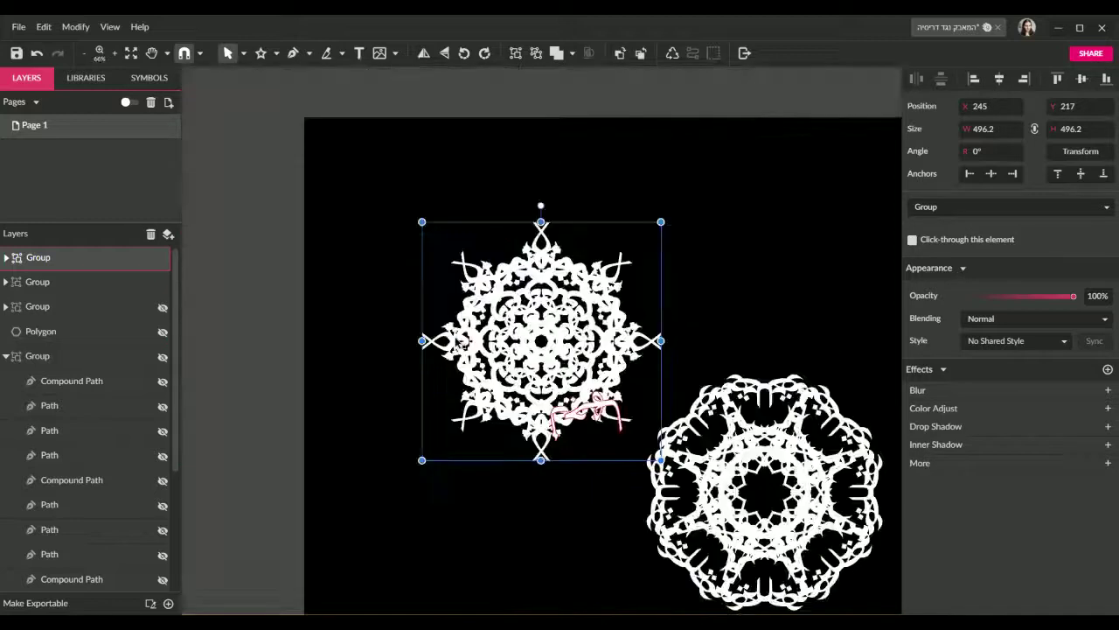
pyautogui.scroll(-2, 444, 357)
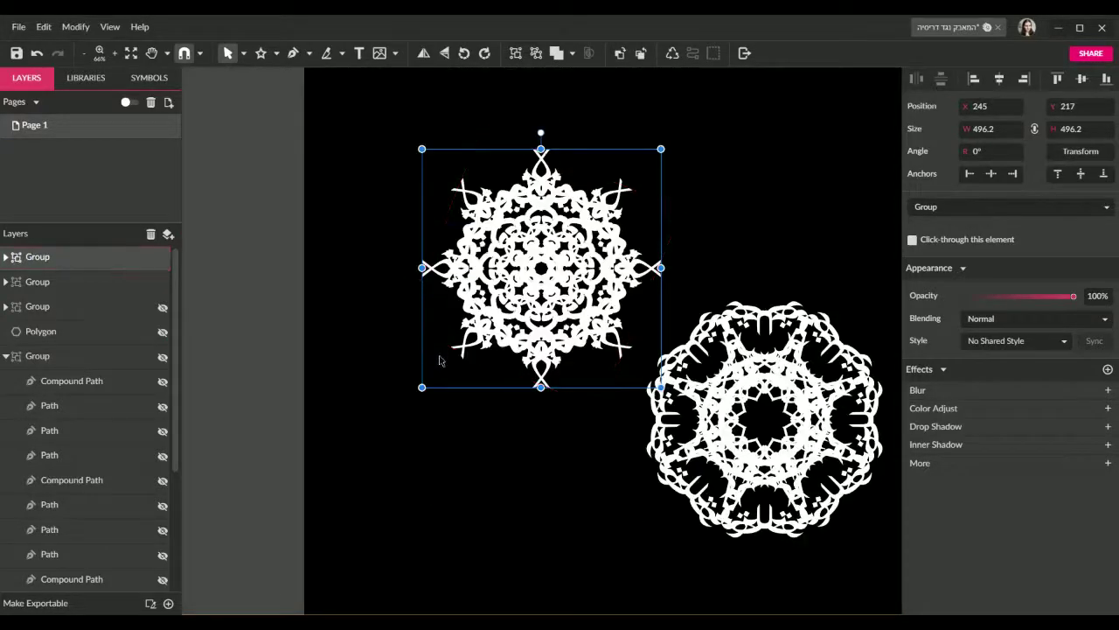
pyautogui.hscroll(2, 441, 360)
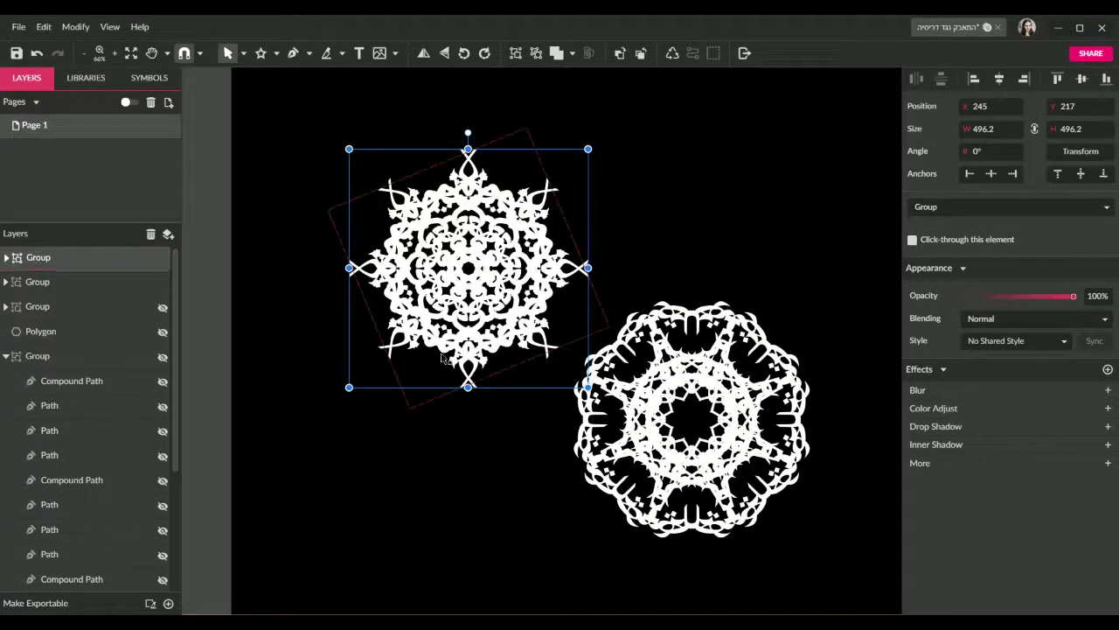
pyautogui.click(448, 505)
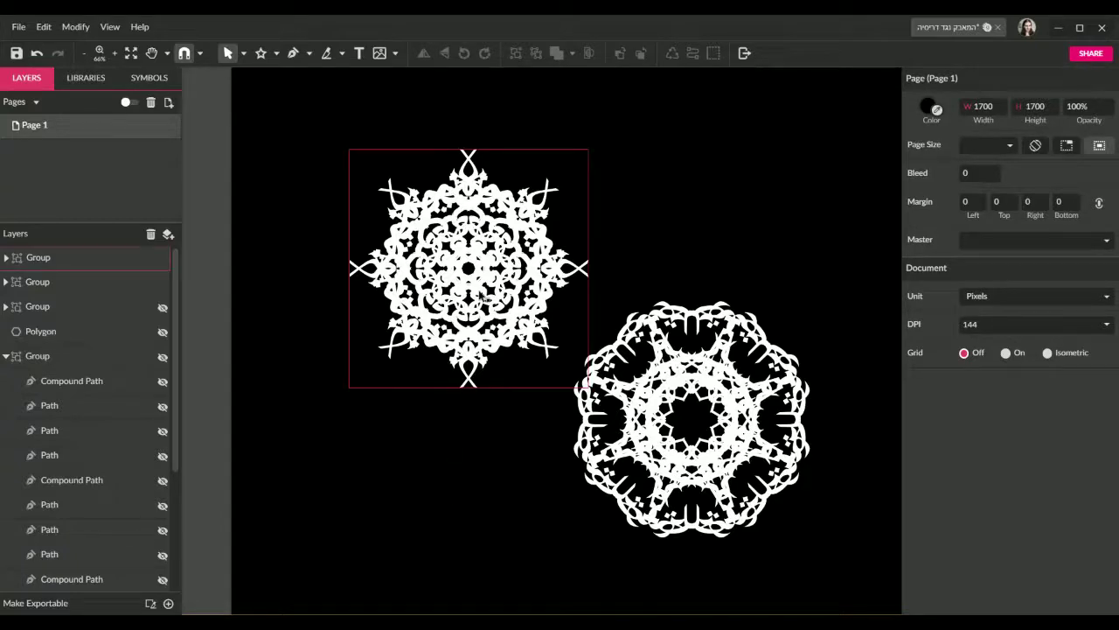
pyautogui.moveTo(483, 302); pyautogui.dragTo(703, 446)
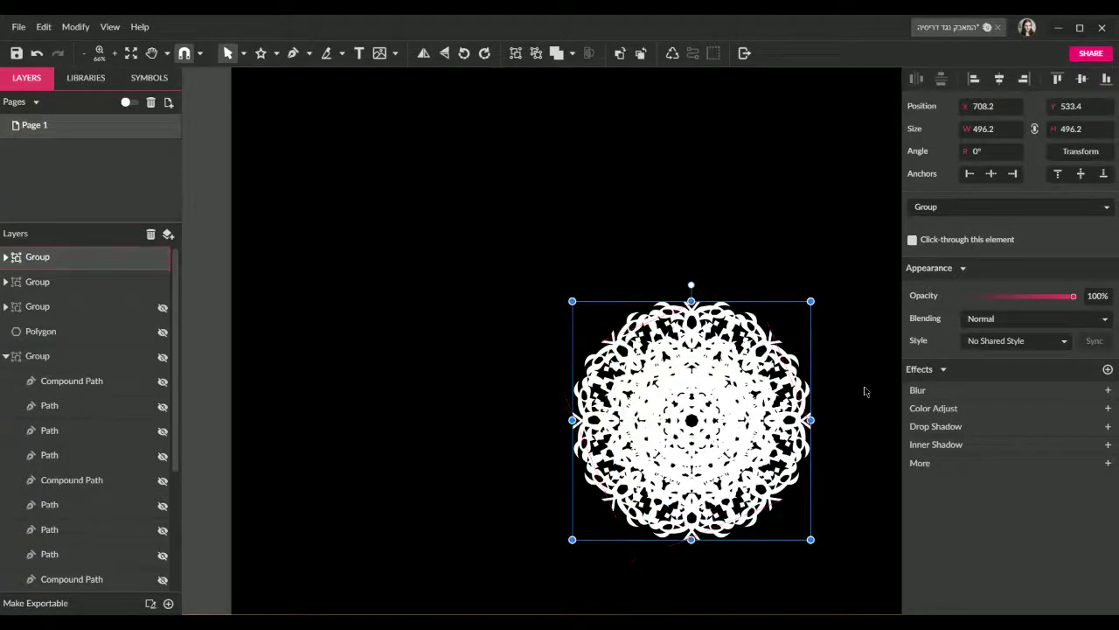
pyautogui.click(76, 284)
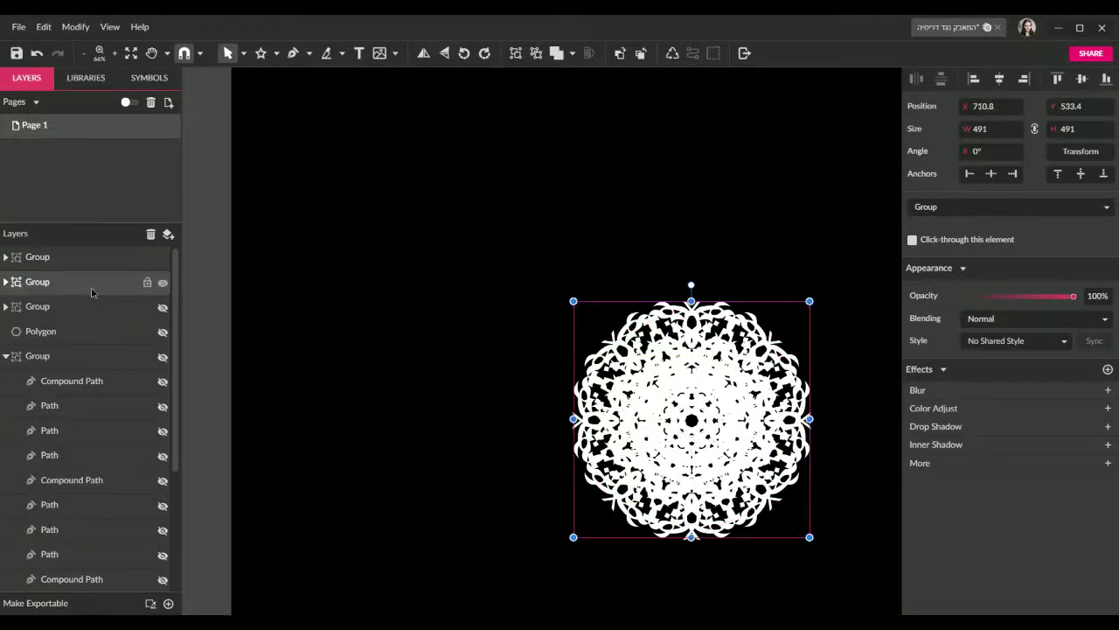
pyautogui.moveTo(76, 284); pyautogui.dragTo(85, 255)
pyautogui.hotkey('ctrl', 'z')
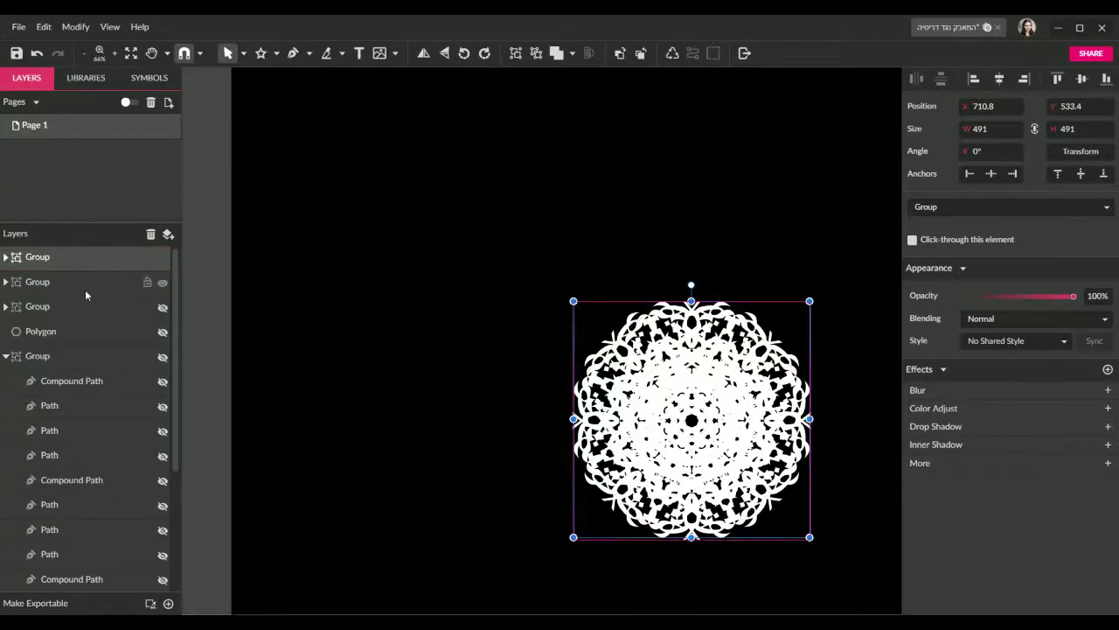
pyautogui.hotkey('ctrl', 'd')
pyautogui.hotkey('ctrl', 'd')
pyautogui.hotkey('ctrl', 'd')
pyautogui.hotkey('ctrl', 'd')
pyautogui.hotkey('ctrl', 'd')
pyautogui.hotkey('ctrl', 'd')
pyautogui.hotkey('ctrl', 'd')
pyautogui.hotkey('ctrl', 'g')
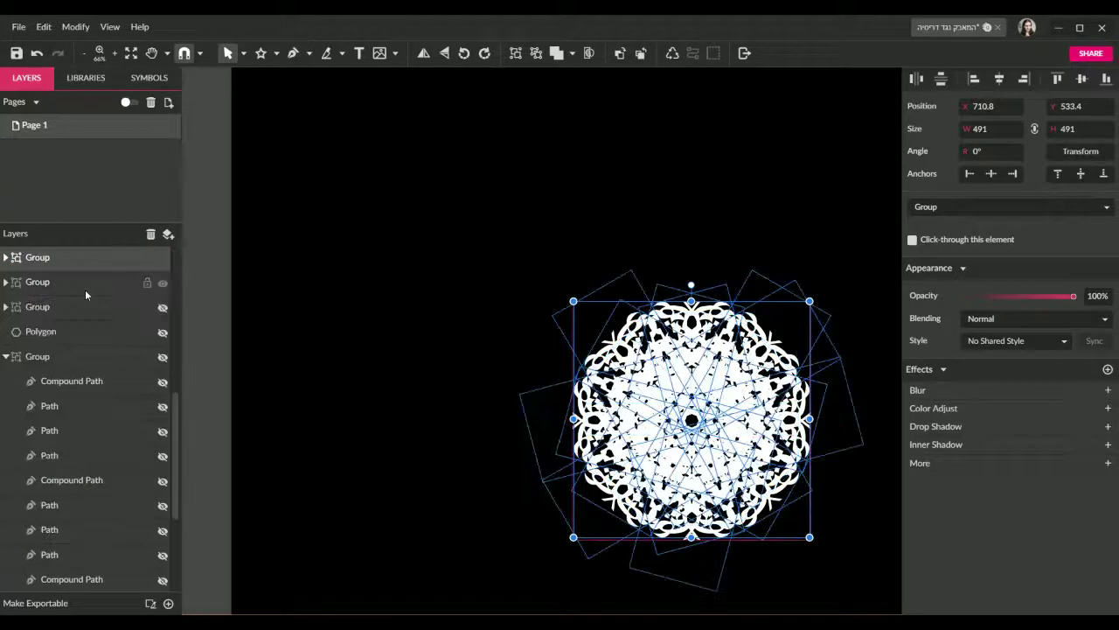
pyautogui.hotkey('ctrl', 'alt', 'u')
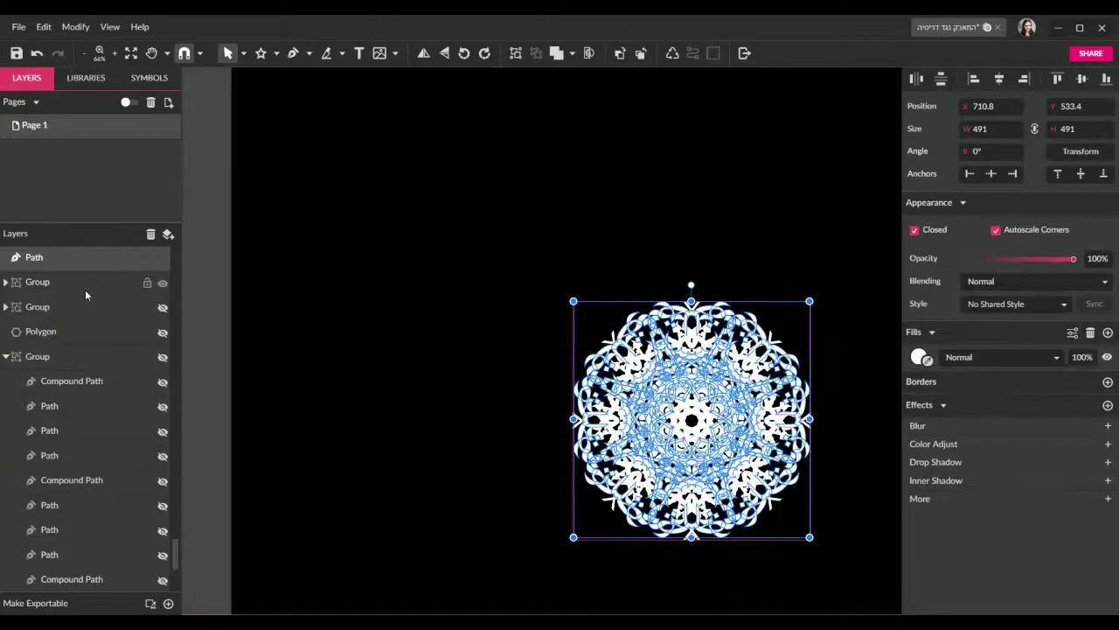
pyautogui.scroll(-5, 73, 373)
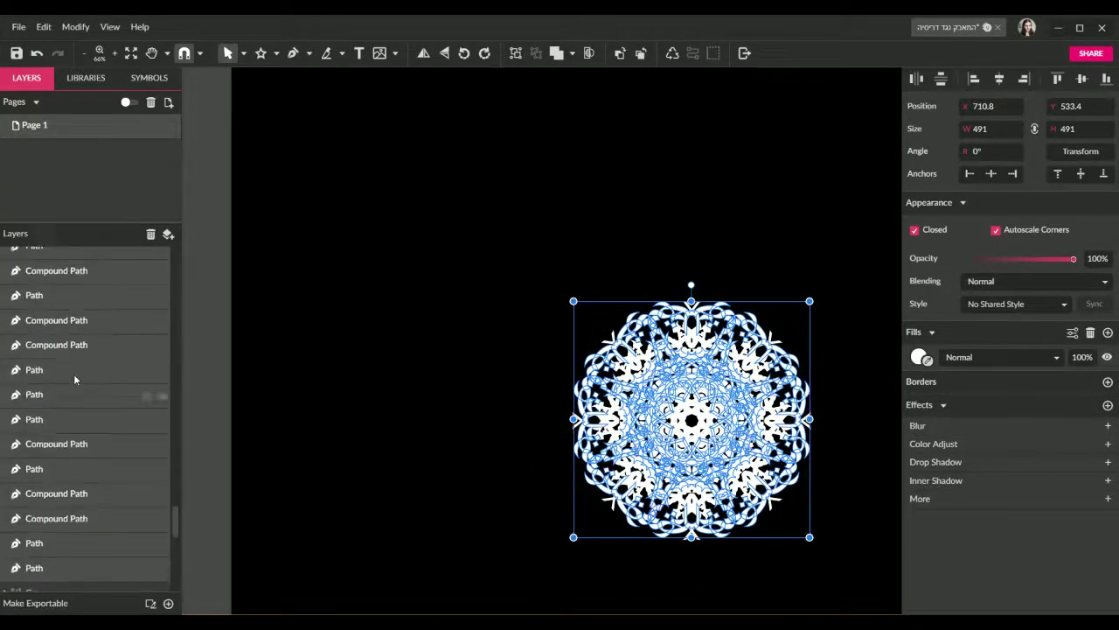
pyautogui.scroll(1, 84, 406)
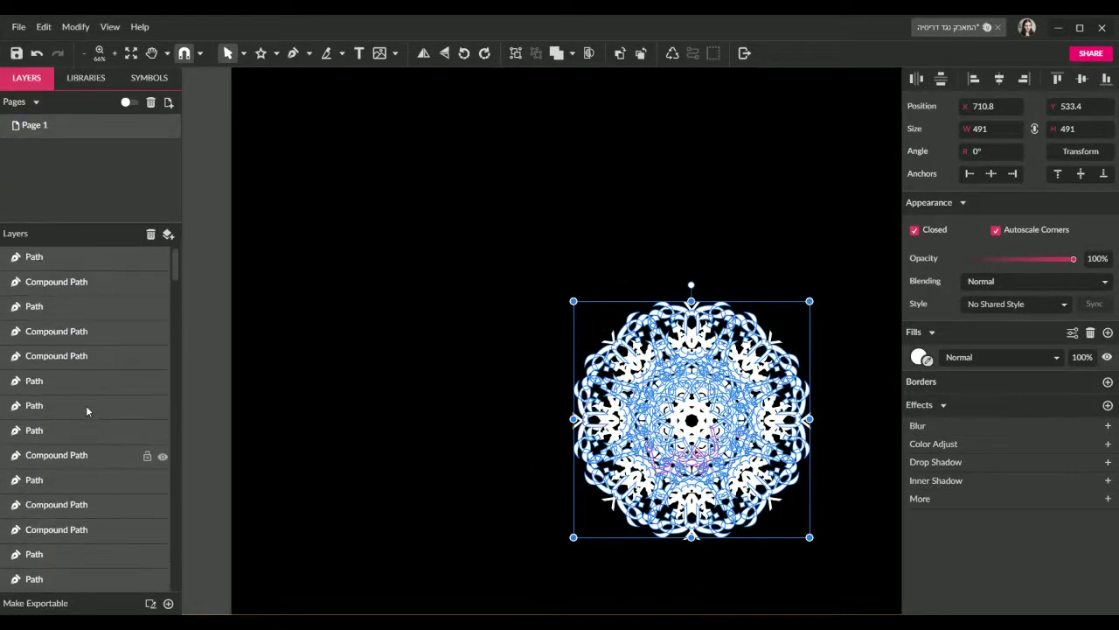
pyautogui.hotkey('ctrl', 'g')
pyautogui.click(27, 283)
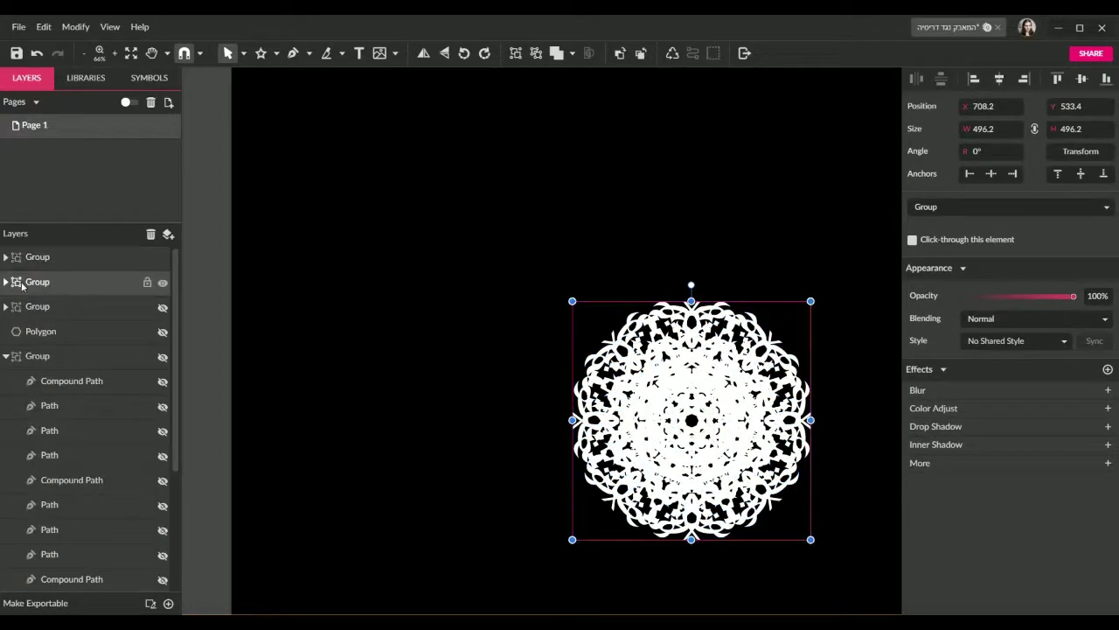
pyautogui.hotkey('ctrl', 'd')
pyautogui.hotkey('ctrl', 'd')
pyautogui.hotkey('ctrl', 'd')
pyautogui.hotkey('ctrl', 'd')
pyautogui.hotkey('ctrl', 'd')
pyautogui.hotkey('ctrl', 'd')
pyautogui.hotkey('ctrl', 'd')
pyautogui.hotkey('ctrl', 'd')
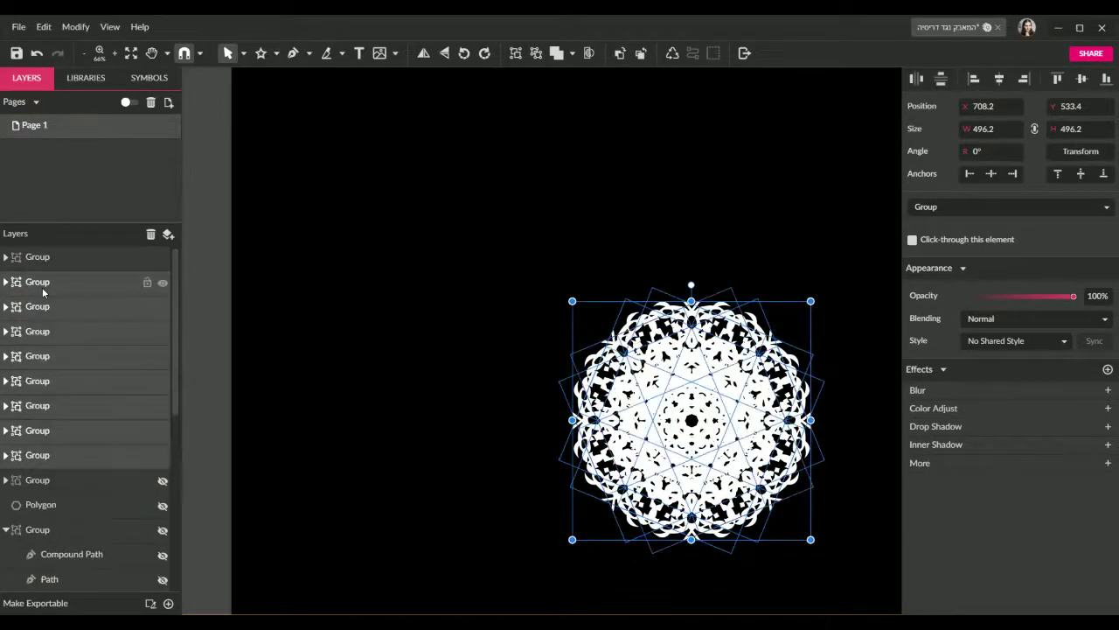
pyautogui.hotkey('ctrl', 'shift', 'c')
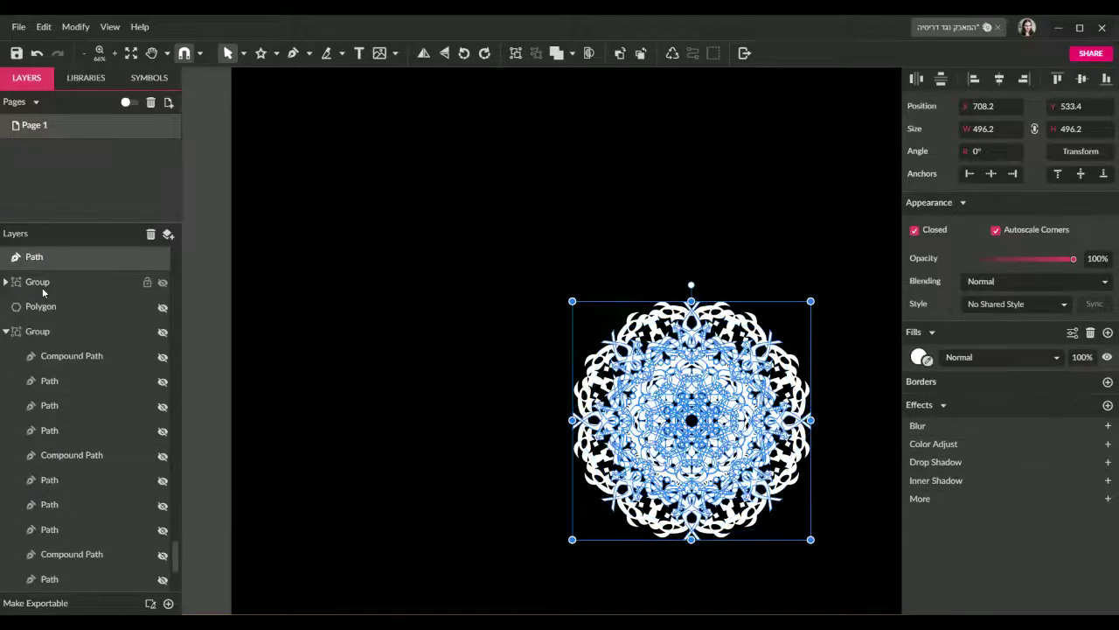
pyautogui.hotkey('ctrl', 'g')
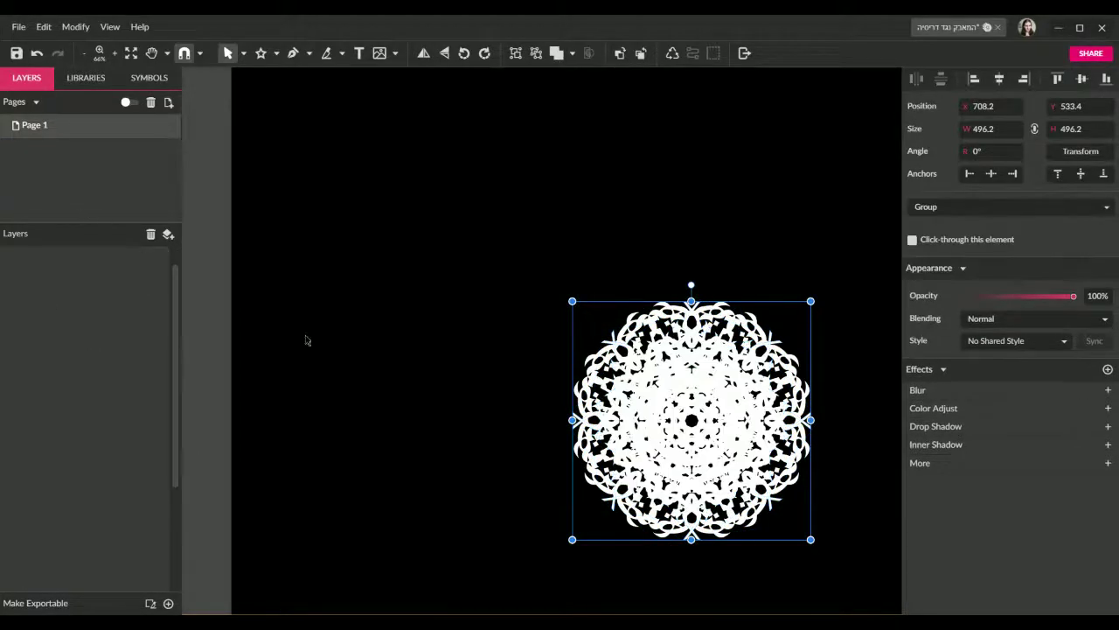
pyautogui.scroll(-2, 432, 342)
pyautogui.click(432, 342)
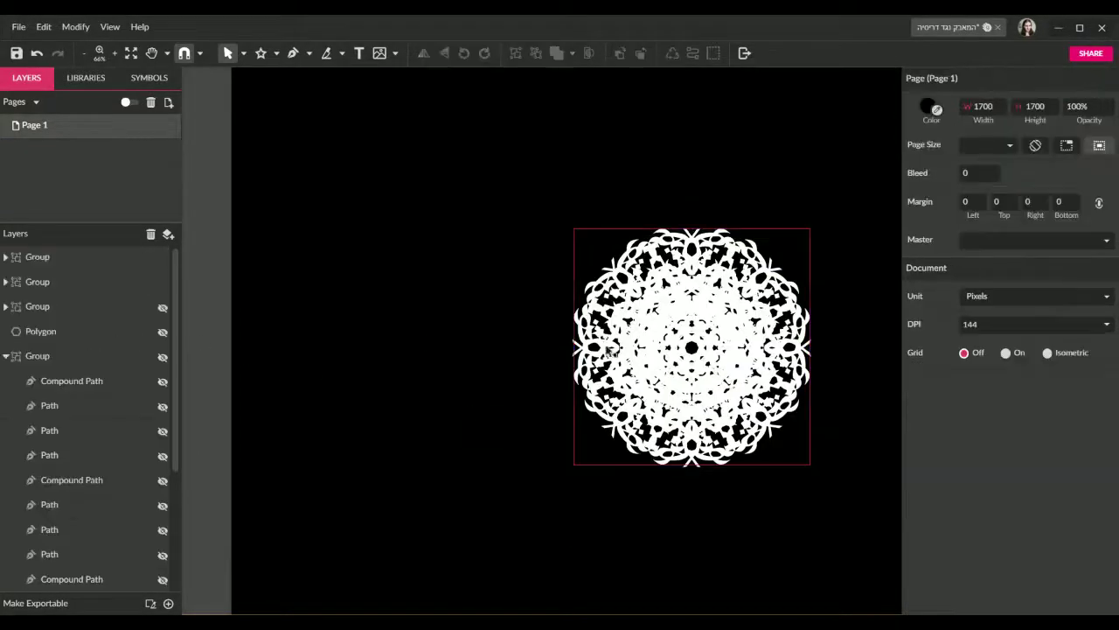
pyautogui.click(644, 352)
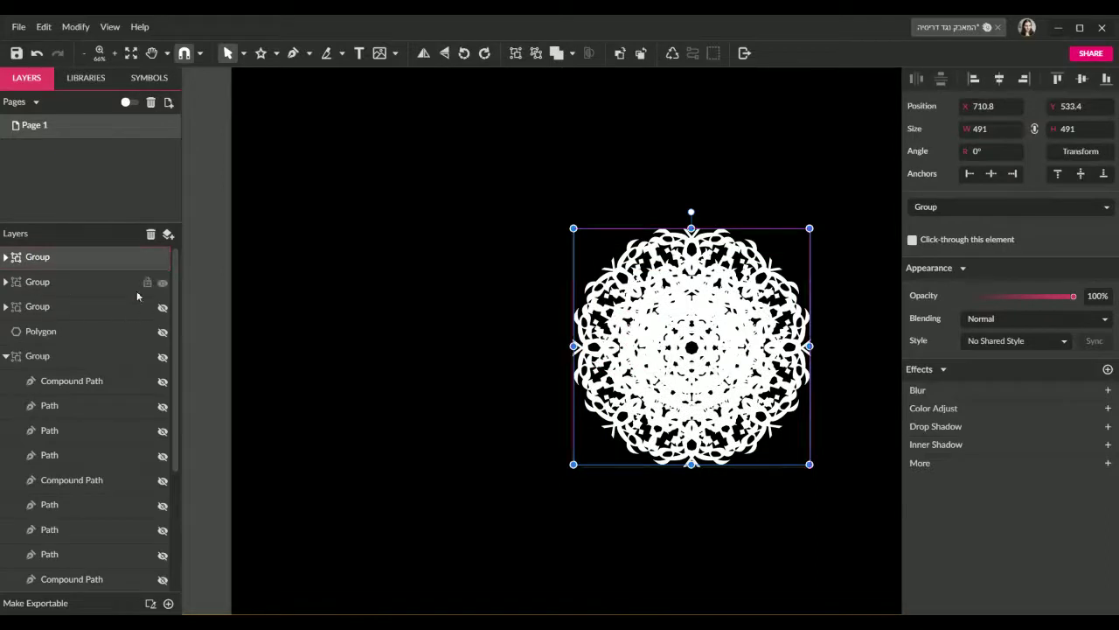
pyautogui.click(162, 283)
pyautogui.click(163, 282)
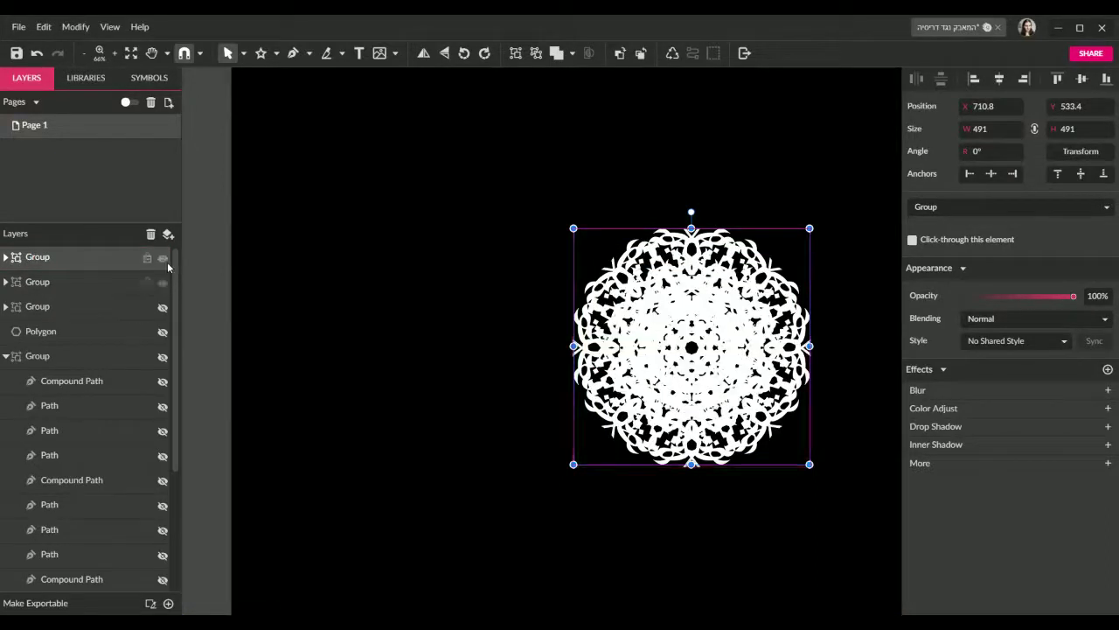
pyautogui.click(163, 258)
pyautogui.click(163, 258)
pyautogui.click(32, 283)
pyautogui.click(6, 282)
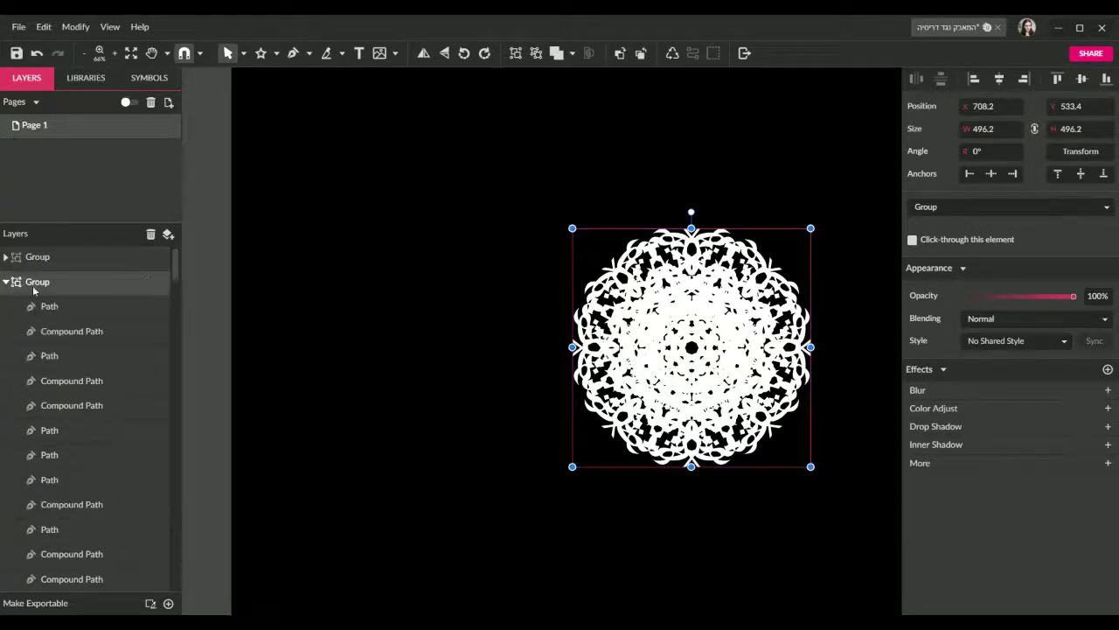
pyautogui.click(49, 306)
pyautogui.moveTo(175, 259); pyautogui.dragTo(173, 538)
# Step: Fill all the snowflake mandala's paths dark red
pyautogui.keyDown('shift'); pyautogui.click(77, 375); pyautogui.keyUp('shift')
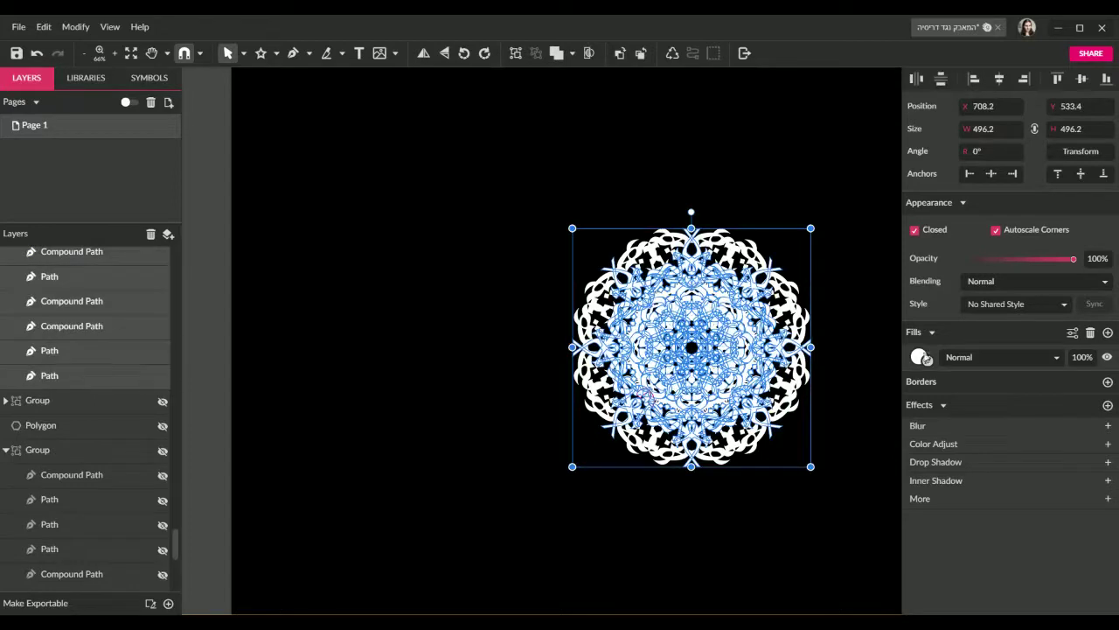
pyautogui.click(918, 357)
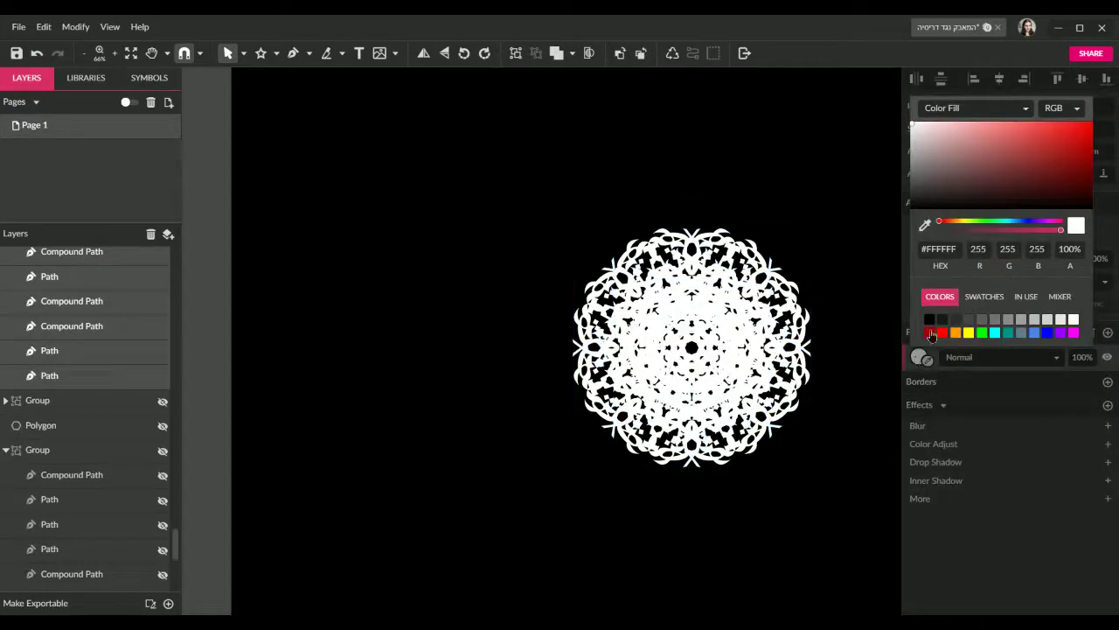
pyautogui.click(931, 333)
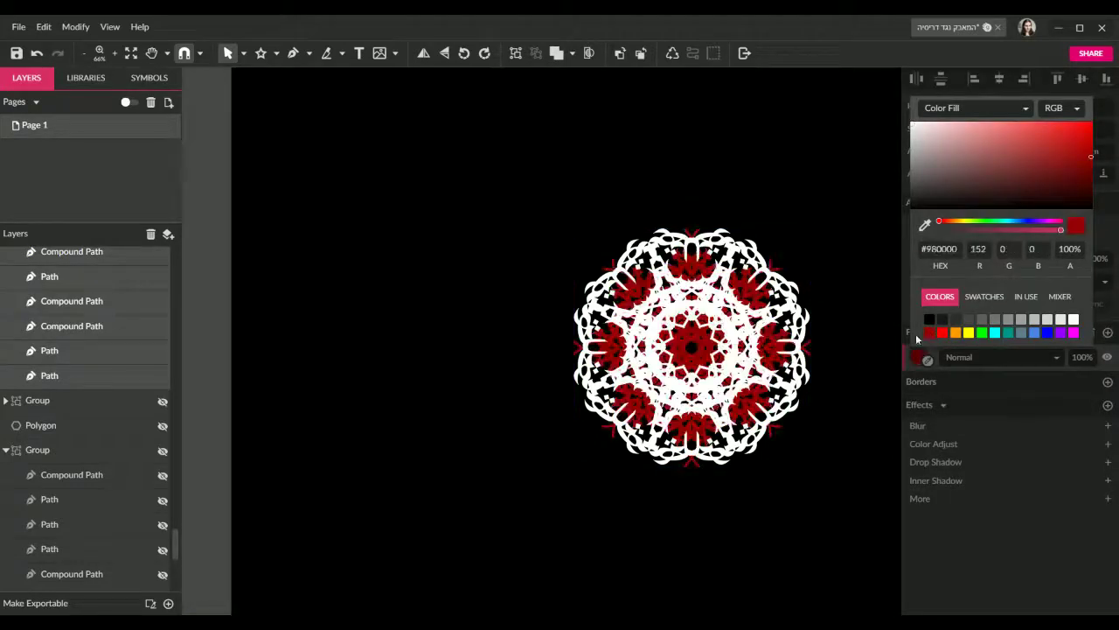
pyautogui.click(835, 394)
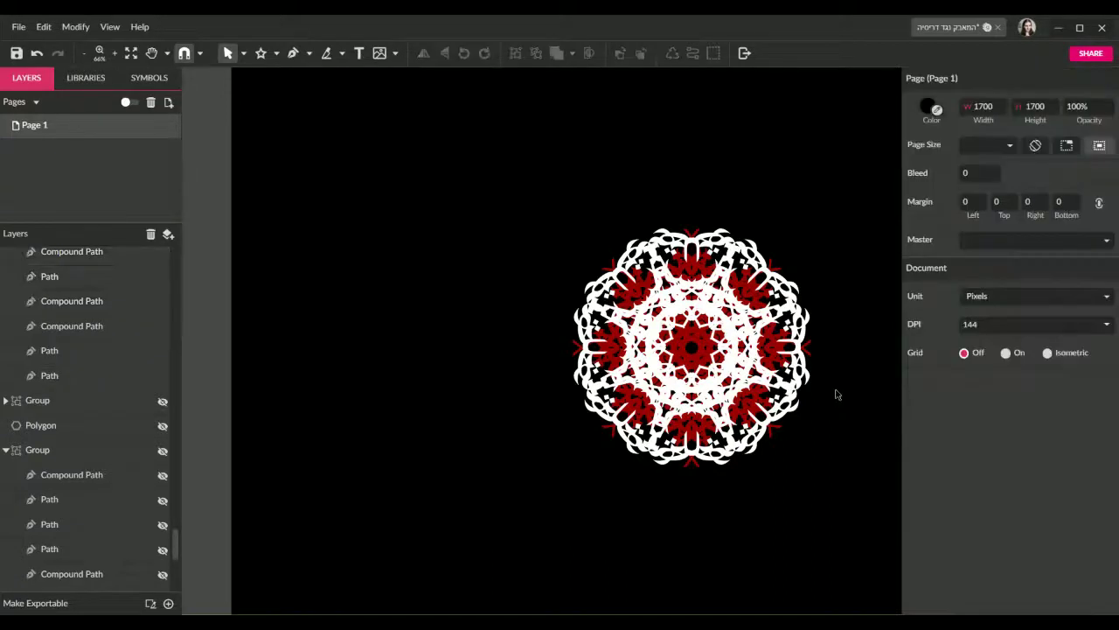
# Step: Fill the round mandala magenta #FF00FF
pyautogui.click(647, 351)
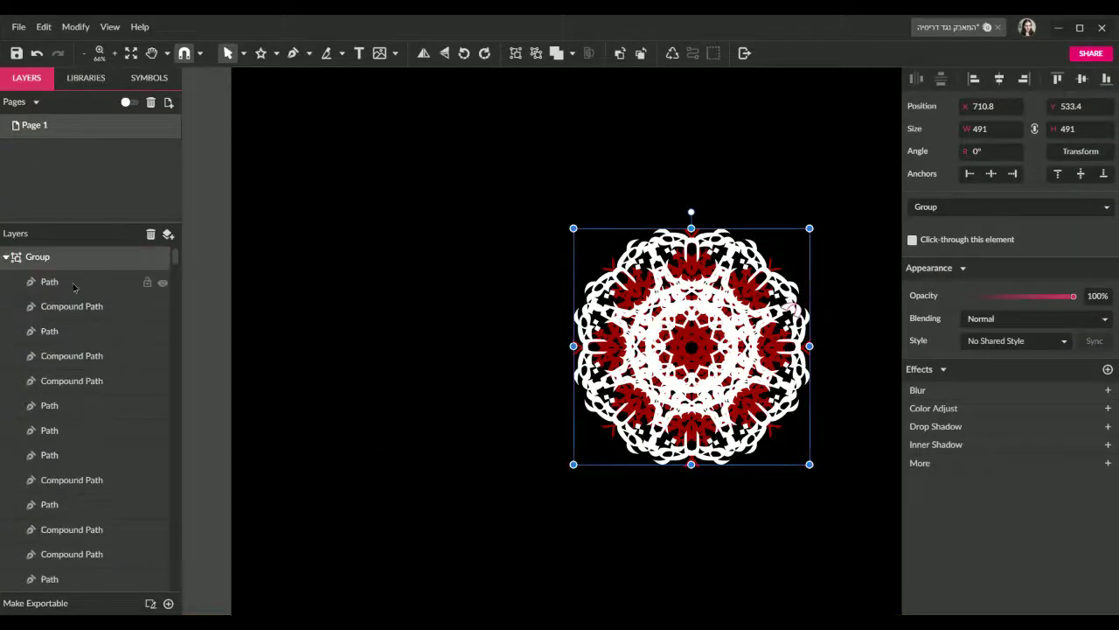
pyautogui.click(52, 282)
pyautogui.scroll(-3, 170, 421)
pyautogui.scroll(5, 170, 422)
pyautogui.click(691, 327)
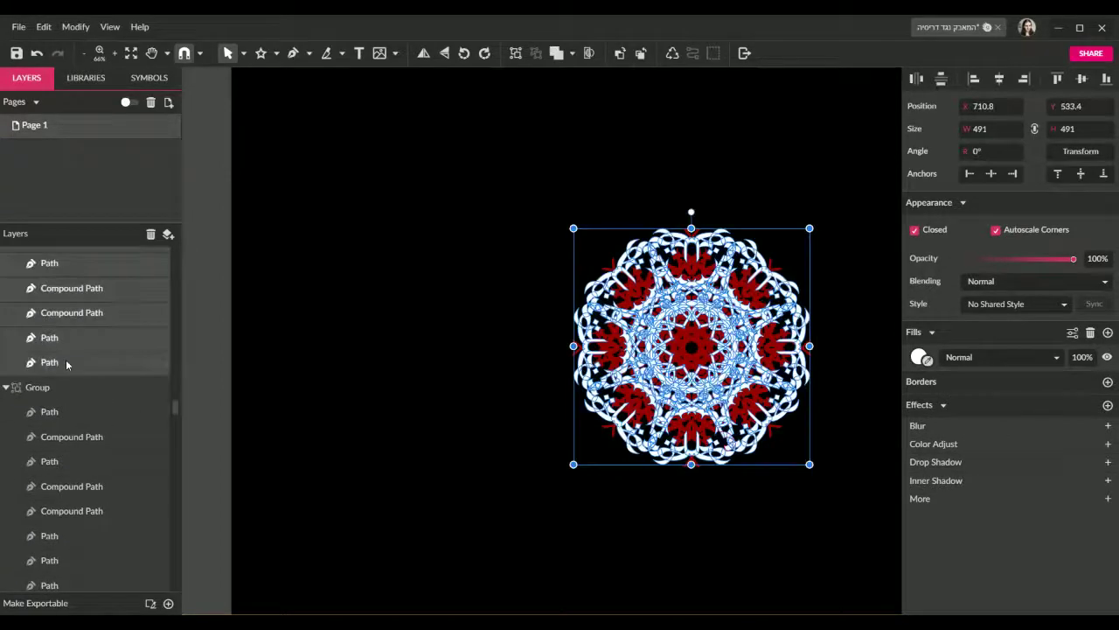
pyautogui.click(920, 357)
pyautogui.click(1074, 332)
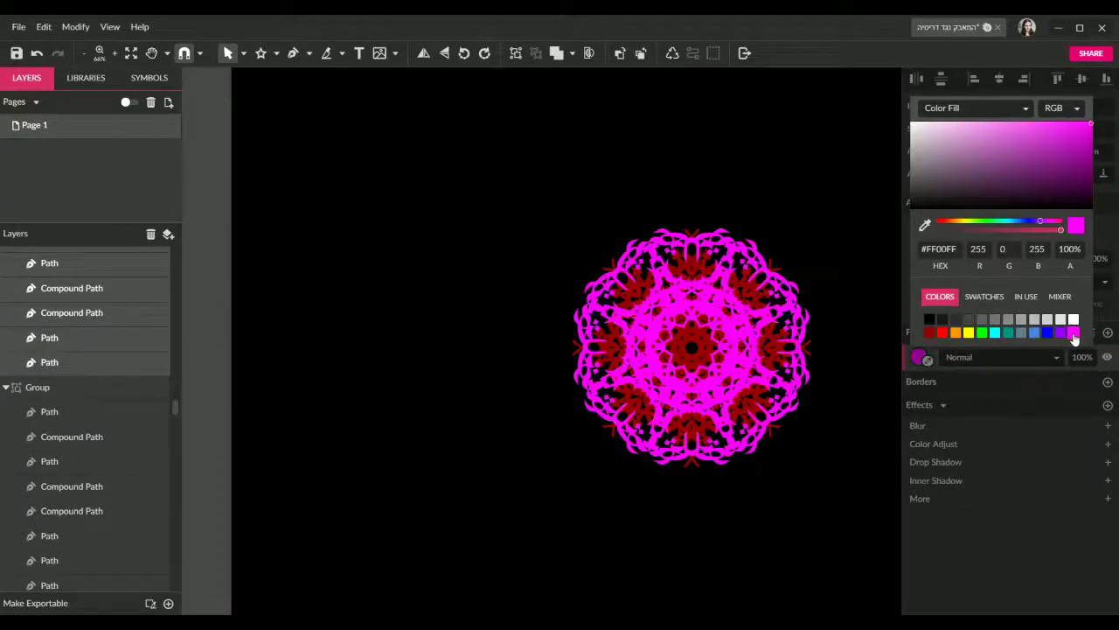
pyautogui.click(837, 405)
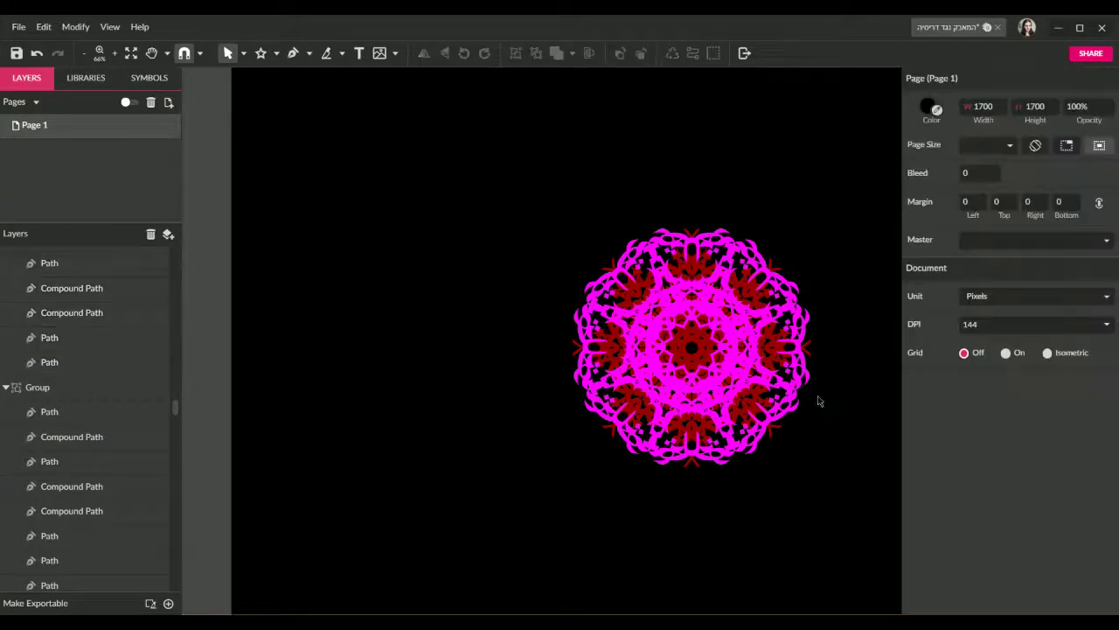
# Step: Move the red mandala group above the magenta group in Layers
pyautogui.click(10, 387)
pyautogui.scroll(4, 46, 391)
pyautogui.scroll(1, 51, 258)
pyautogui.click(6, 256)
pyautogui.moveTo(74, 282); pyautogui.dragTo(75, 255)
pyautogui.click(348, 327)
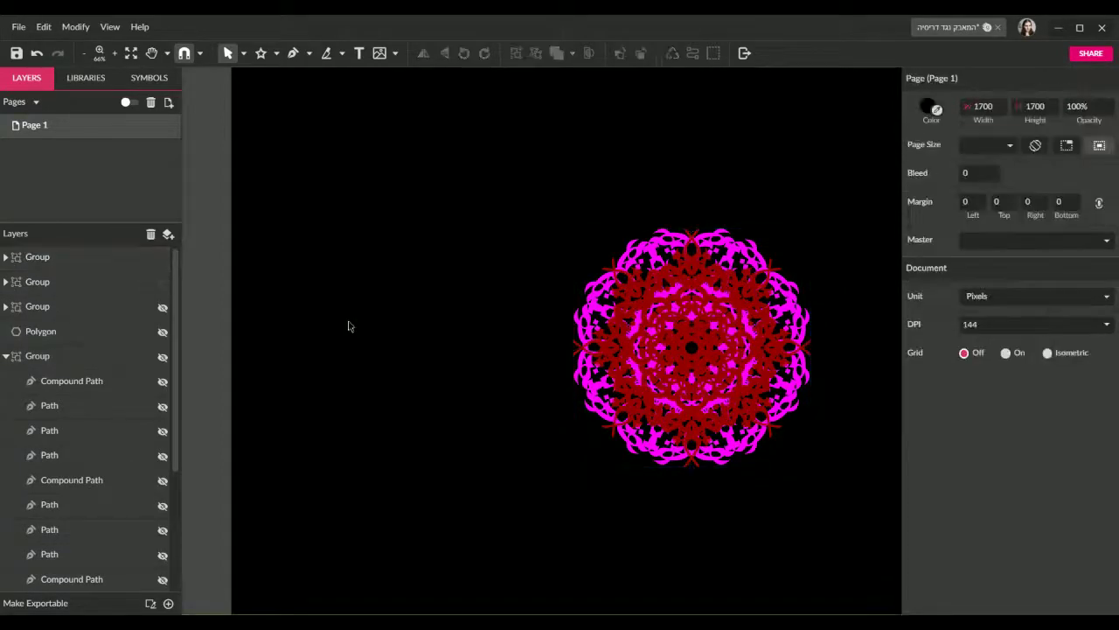
pyautogui.hscroll(2, 408, 355)
pyautogui.hscroll(2, 411, 354)
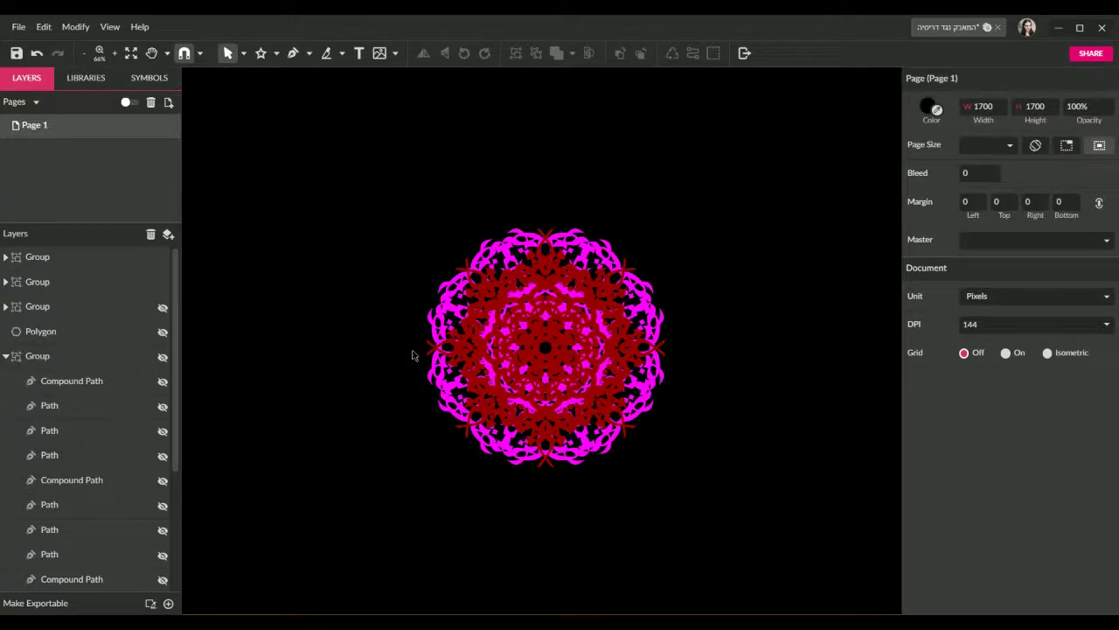
pyautogui.hotkey('ctrl', '+')
pyautogui.hotkey('ctrl', '+')
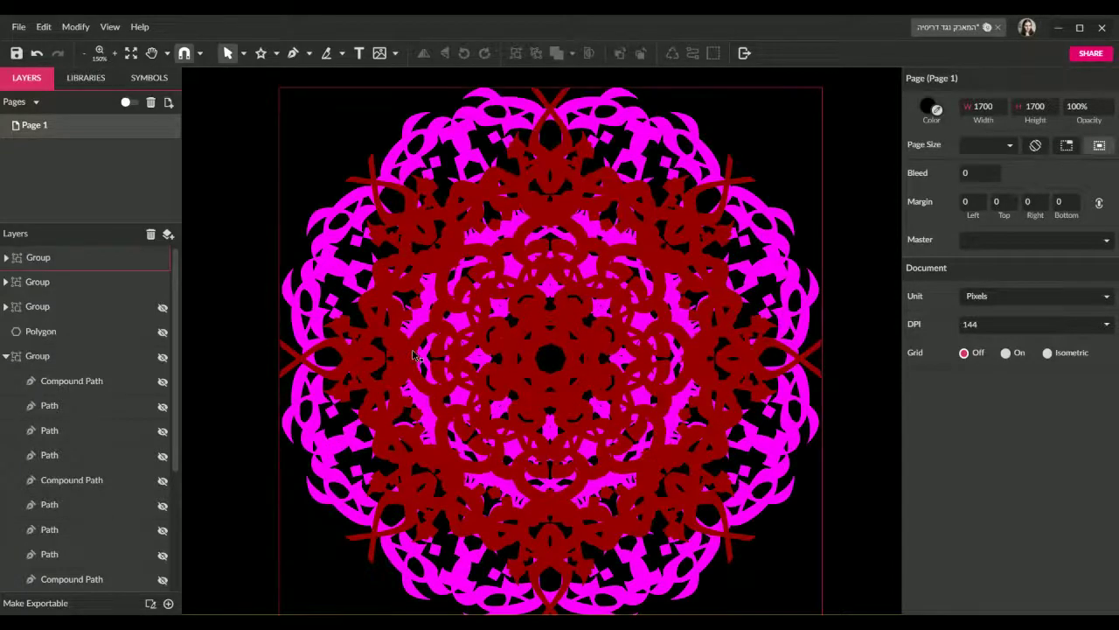
# Step: Change the red mandala's paths to bright red
pyautogui.click(588, 386)
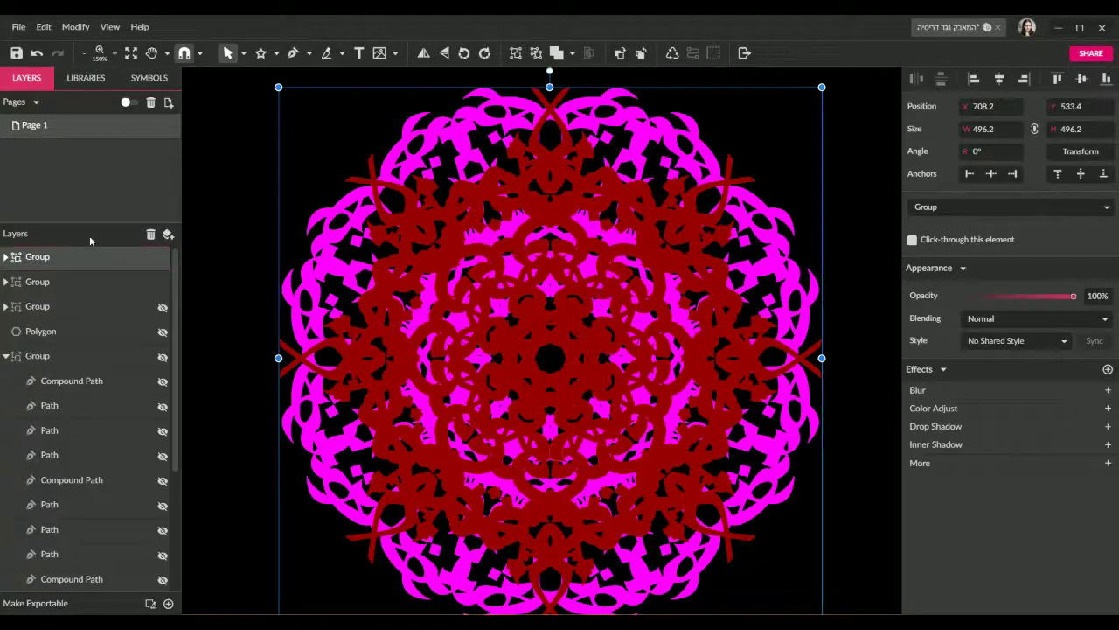
pyautogui.click(6, 257)
pyautogui.click(82, 281)
pyautogui.moveTo(177, 274); pyautogui.dragTo(185, 528)
pyautogui.keyDown('shift'); pyautogui.click(96, 456); pyautogui.keyUp('shift')
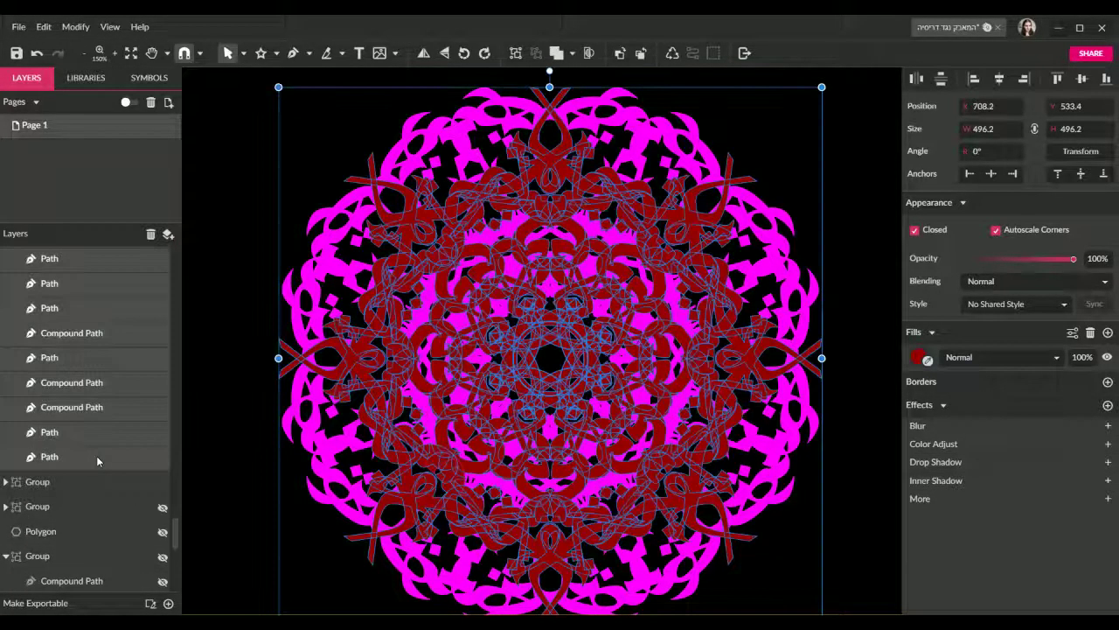
pyautogui.click(919, 357)
pyautogui.click(941, 332)
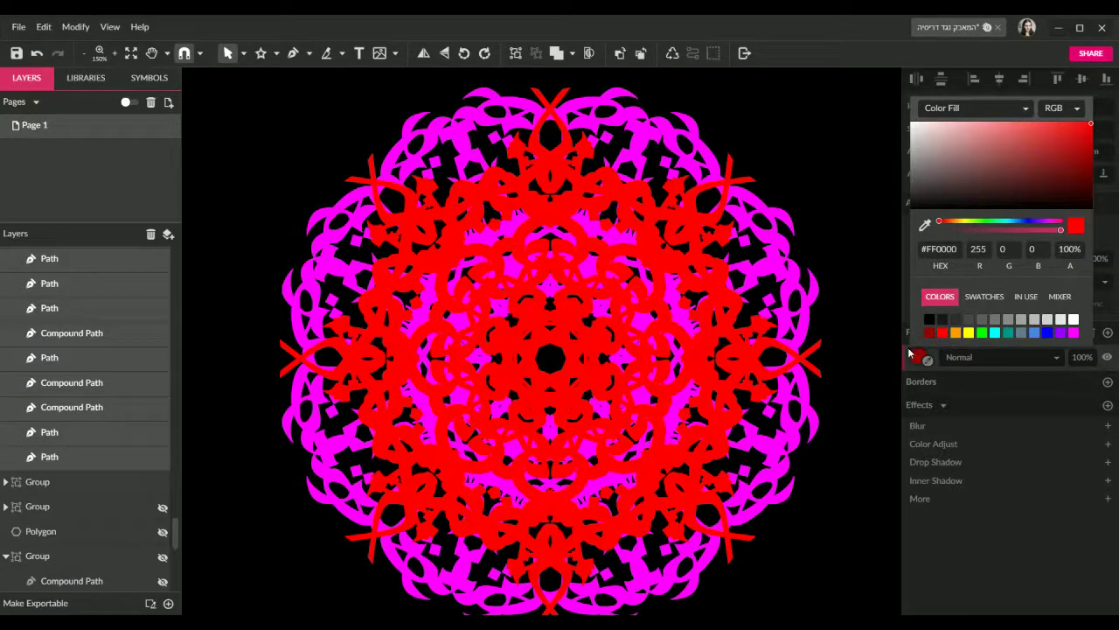
pyautogui.click(863, 407)
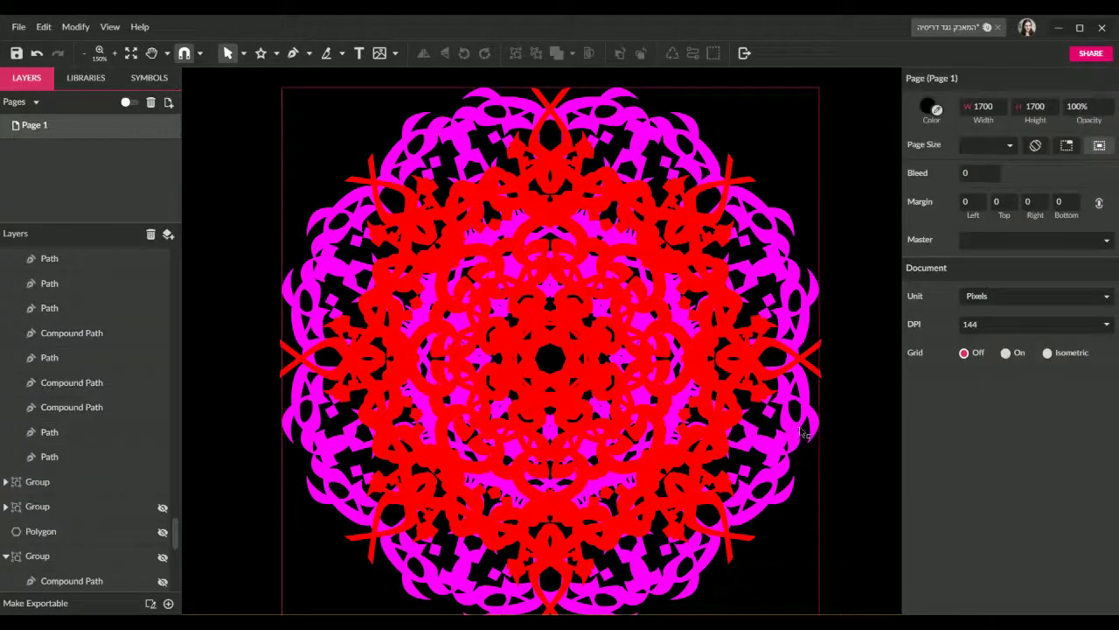
# Step: Try a lighter pink on the back mandala's paths, then set them to #FF00FF
pyautogui.click(803, 434)
pyautogui.click(6, 481)
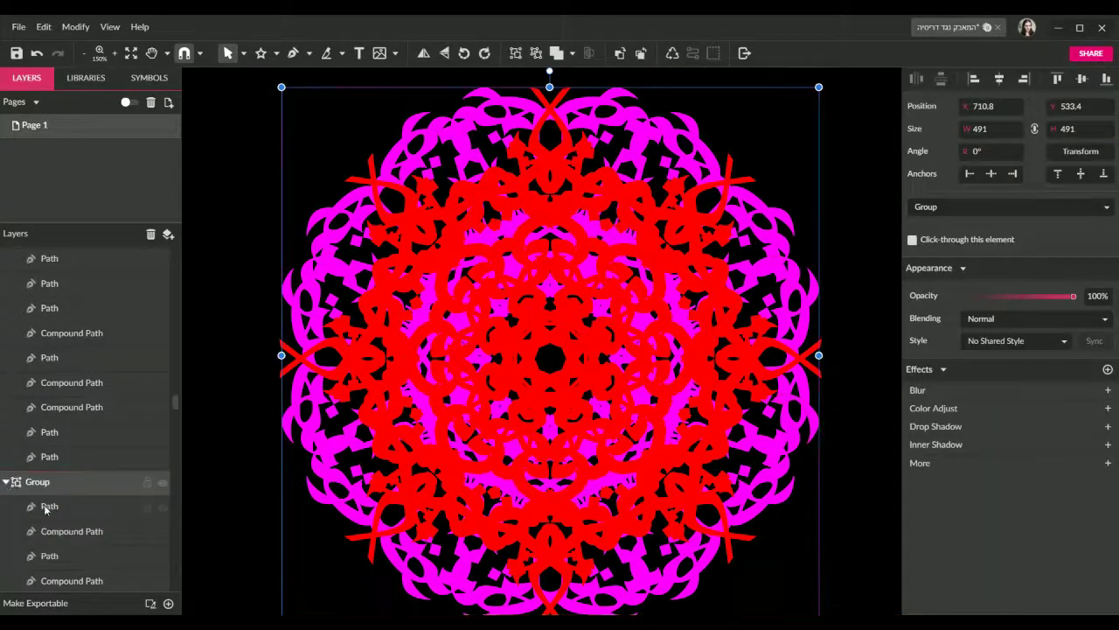
pyautogui.click(45, 508)
pyautogui.scroll(-5, 83, 478)
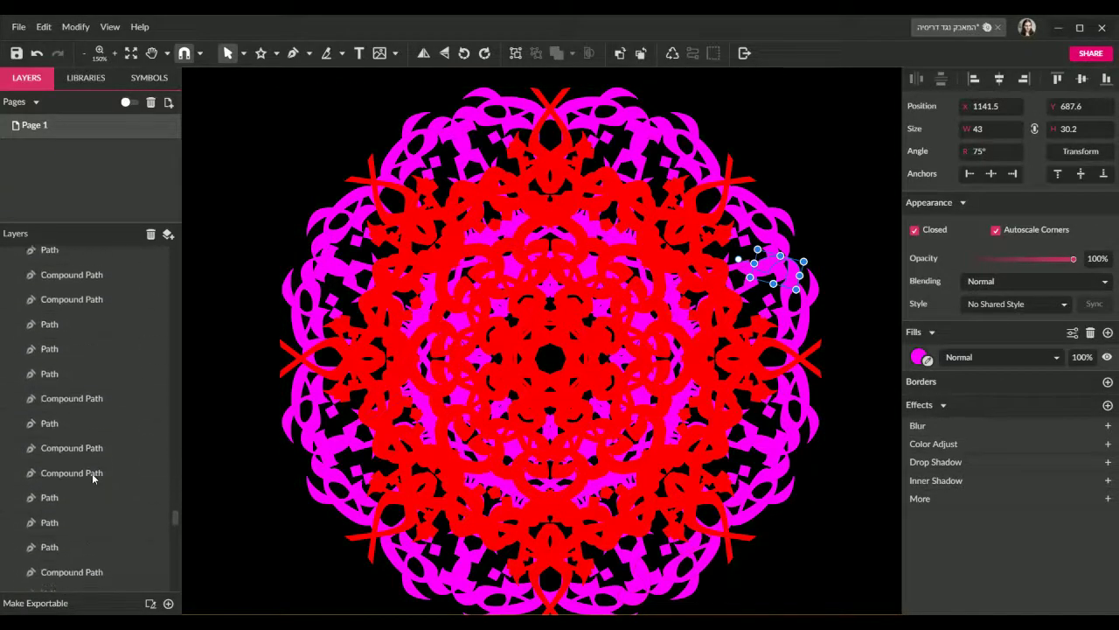
pyautogui.scroll(-5, 92, 472)
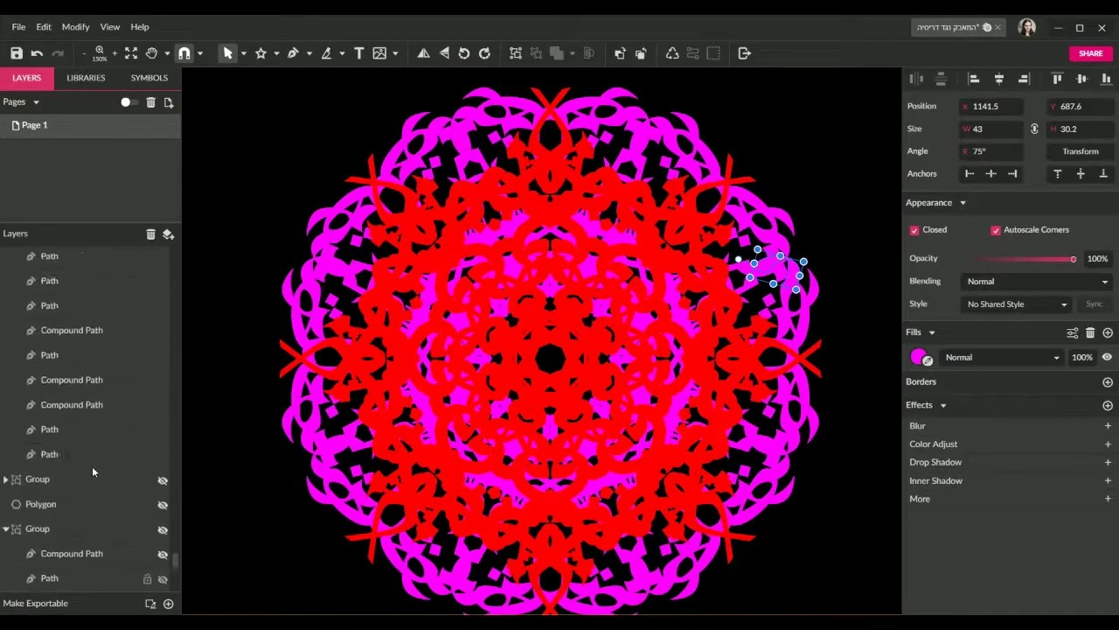
pyautogui.scroll(1, 92, 463)
pyautogui.keyDown('shift'); pyautogui.click(62, 484); pyautogui.keyUp('shift')
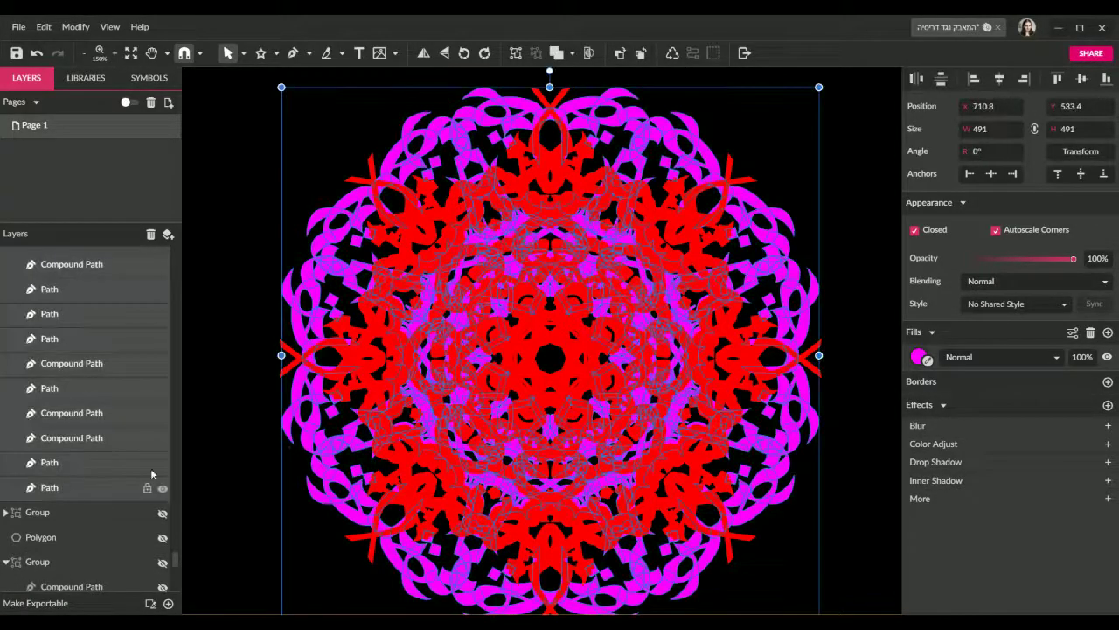
pyautogui.click(918, 359)
pyautogui.moveTo(1068, 133)
pyautogui.mouseDown()
pyautogui.moveTo(1047, 127)
pyautogui.moveTo(1039, 153)
pyautogui.moveTo(1053, 128)
pyautogui.moveTo(989, 129)
pyautogui.moveTo(1068, 130)
pyautogui.mouseUp()
pyautogui.click(1074, 332)
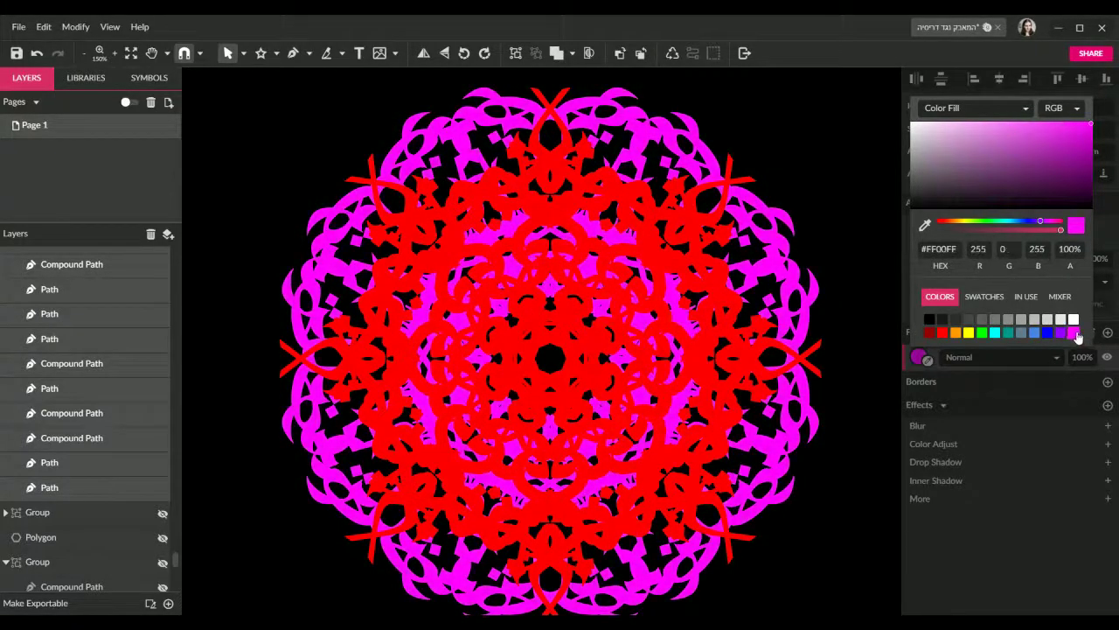
pyautogui.click(861, 334)
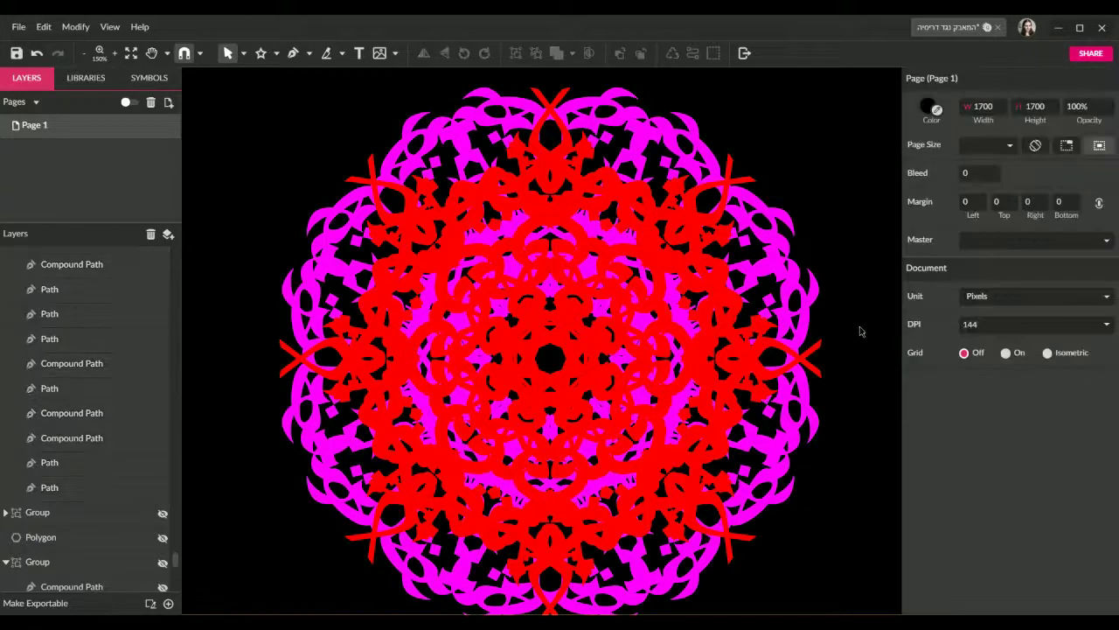
pyautogui.click(585, 387)
# Step: Add a black border to all red mandala paths and reduce its width from 10 to 4 px
pyautogui.click(49, 283)
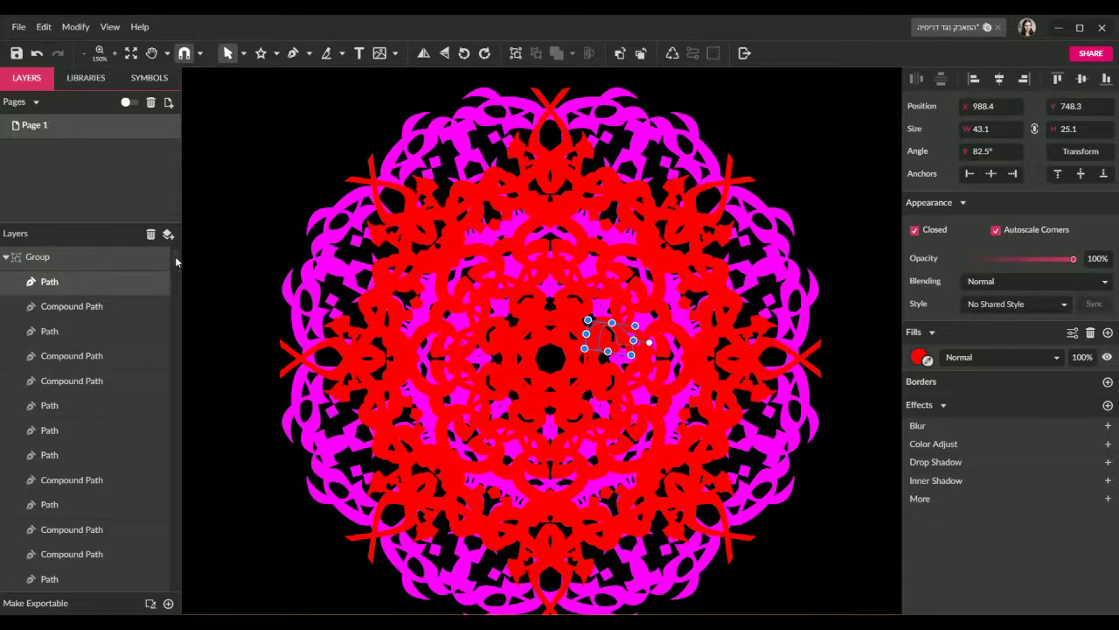
pyautogui.moveTo(176, 265); pyautogui.dragTo(181, 408)
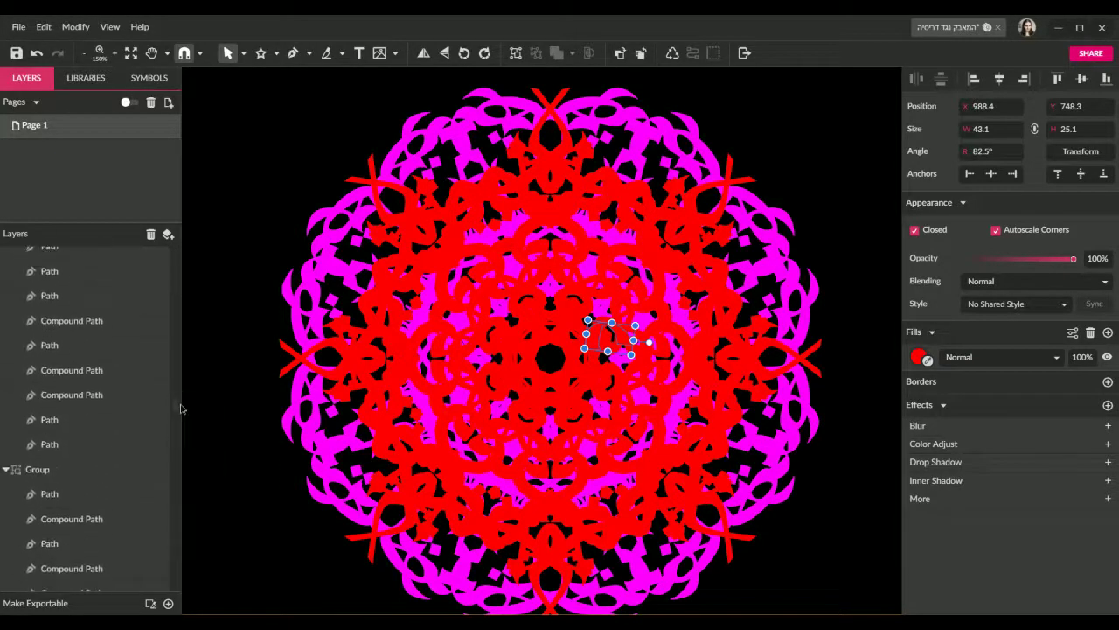
pyautogui.keyDown('shift'); pyautogui.click(89, 444); pyautogui.keyUp('shift')
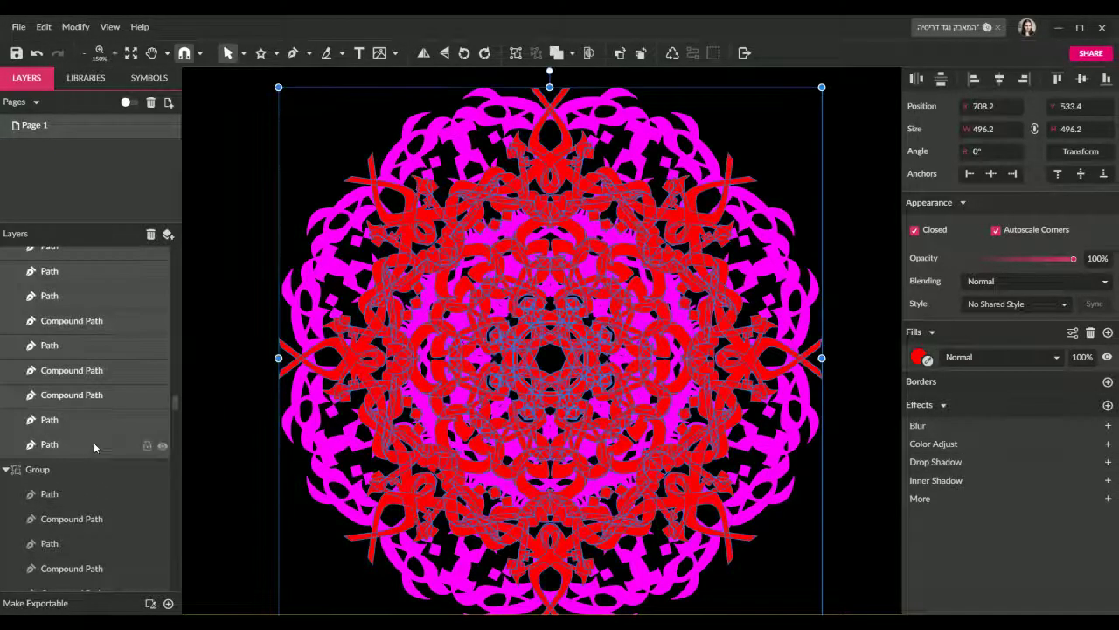
pyautogui.click(1108, 382)
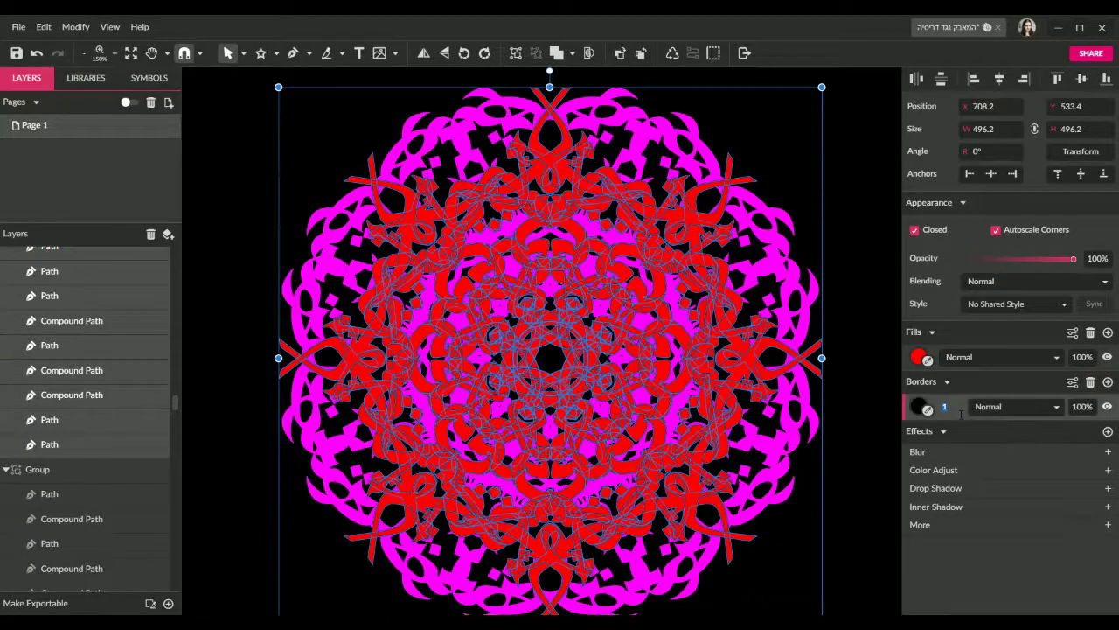
pyautogui.press('Return')
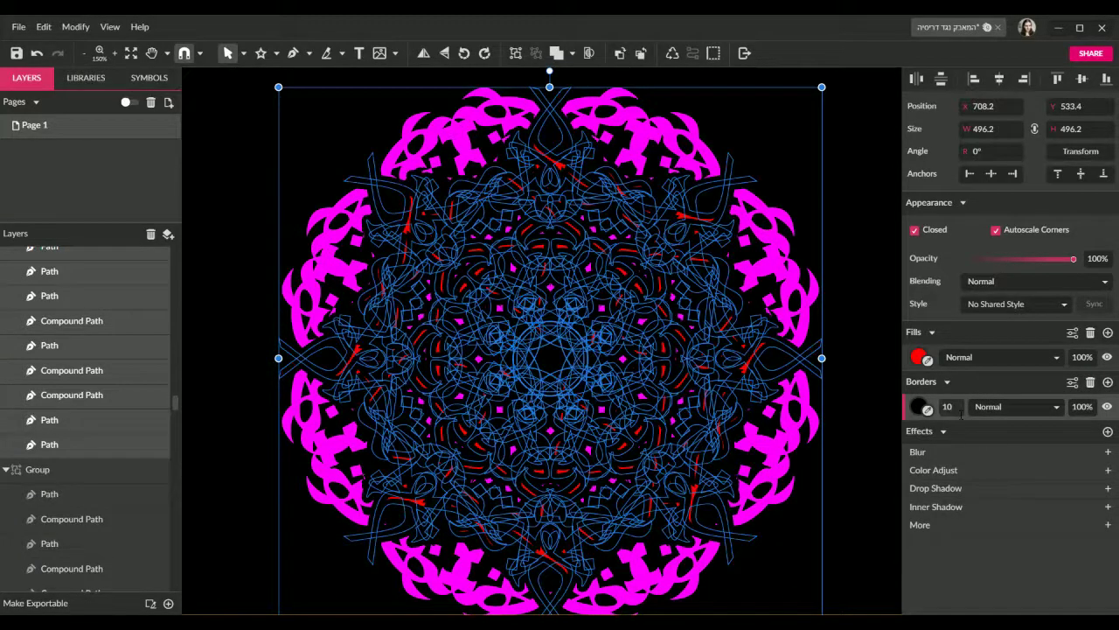
pyautogui.click(957, 406)
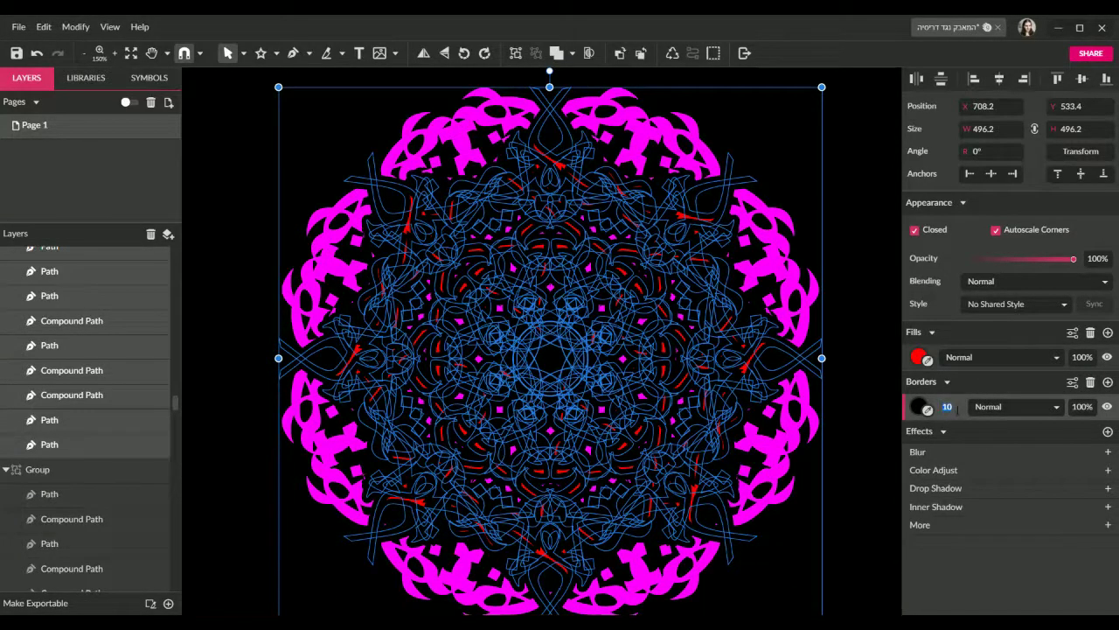
pyautogui.write('3')
pyautogui.press('Return')
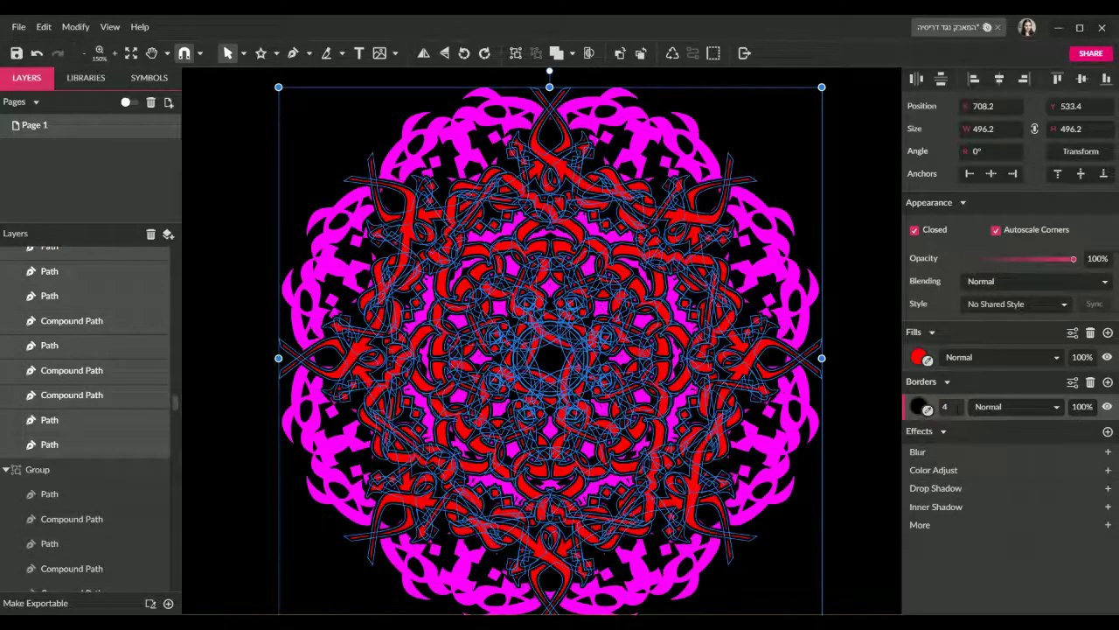
pyautogui.click(865, 284)
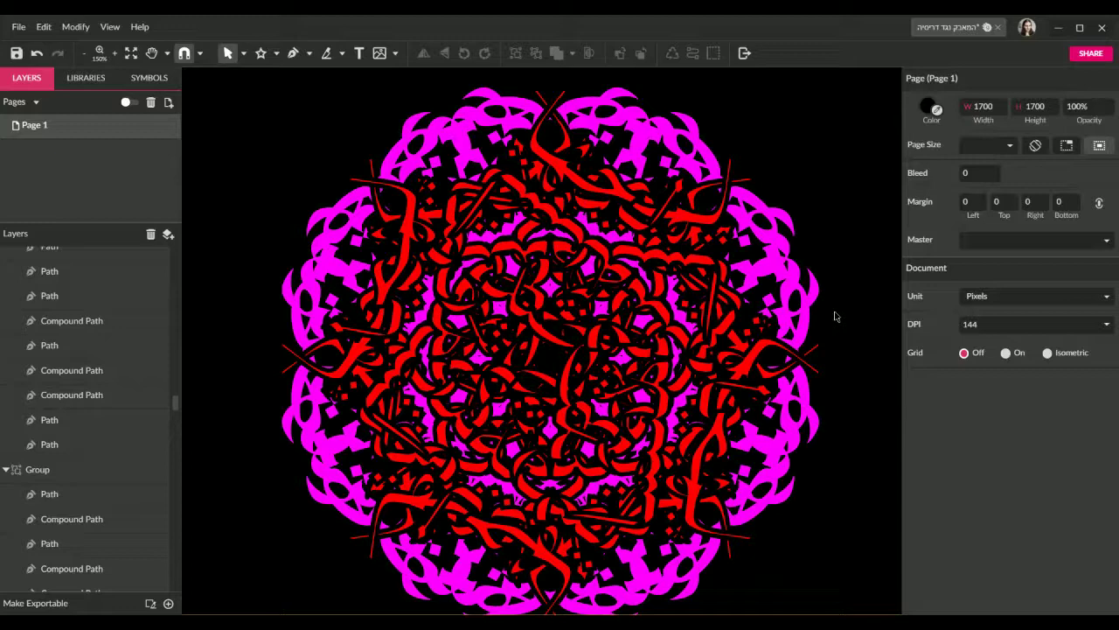
pyautogui.hotkey('ctrl', '-')
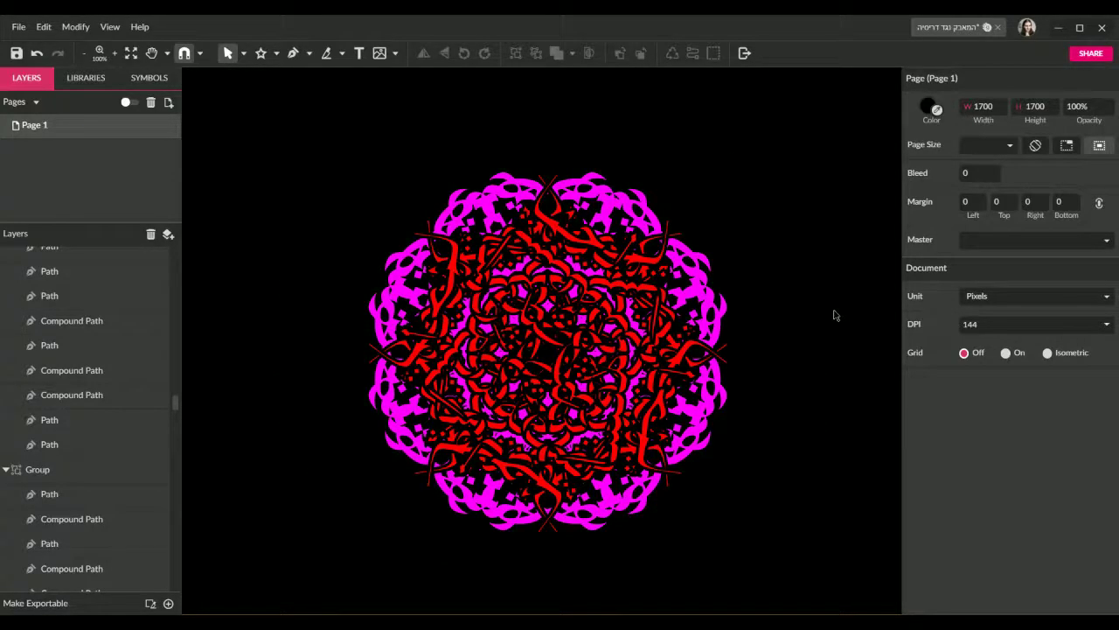
pyautogui.hotkey('ctrl', '+')
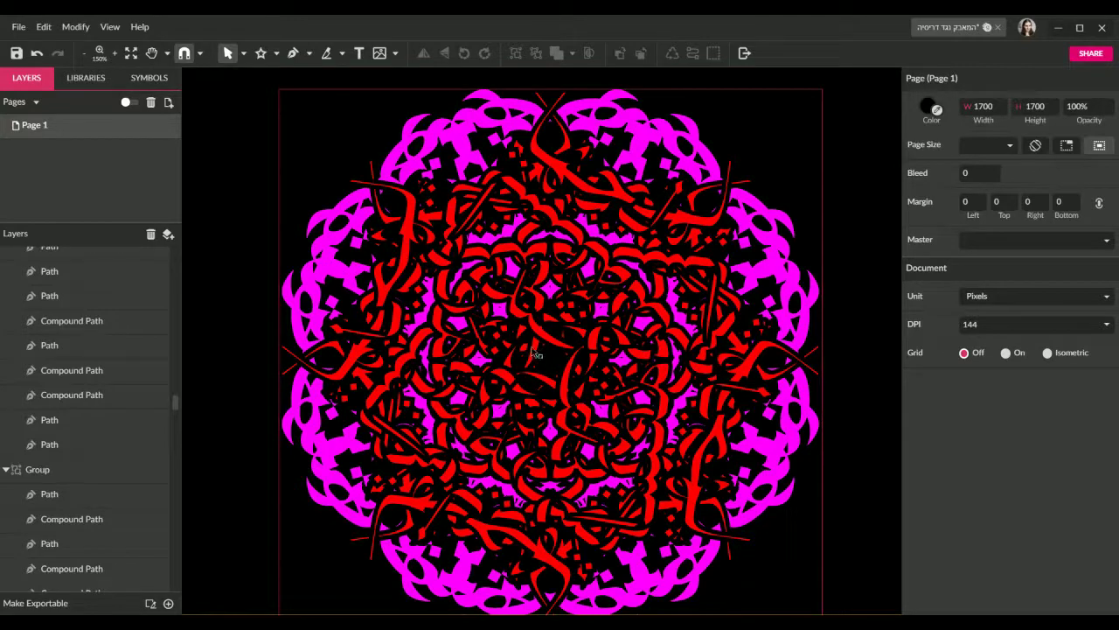
pyautogui.scroll(3, 103, 390)
# Step: Select the red mandala group and duplicate it with Ctrl+D
pyautogui.moveTo(177, 403); pyautogui.dragTo(178, 258)
pyautogui.click(42, 288)
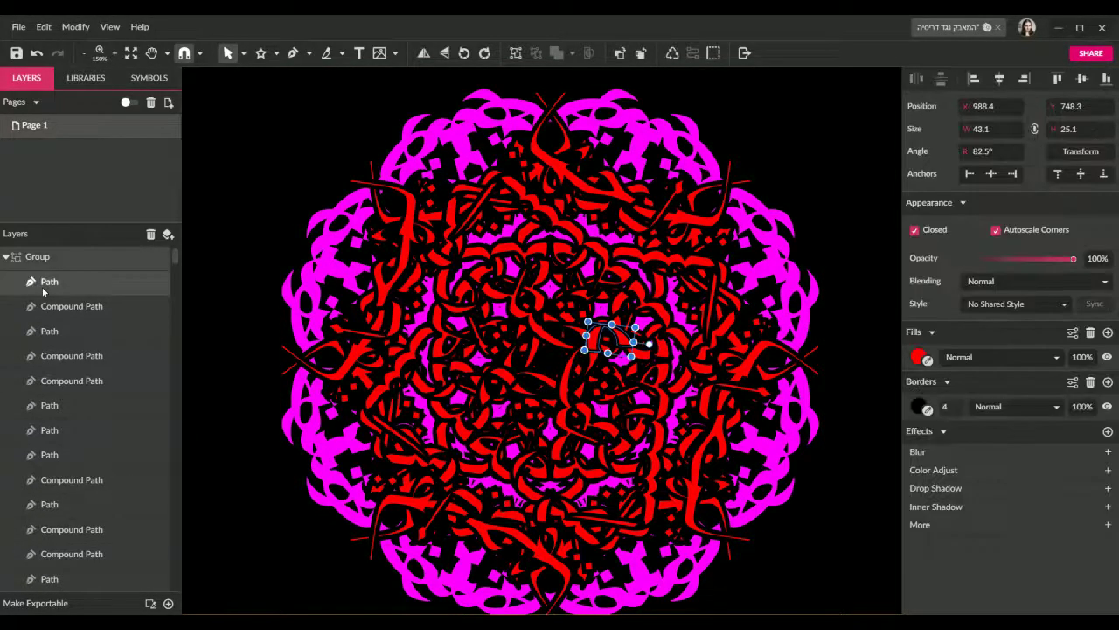
pyautogui.click(10, 257)
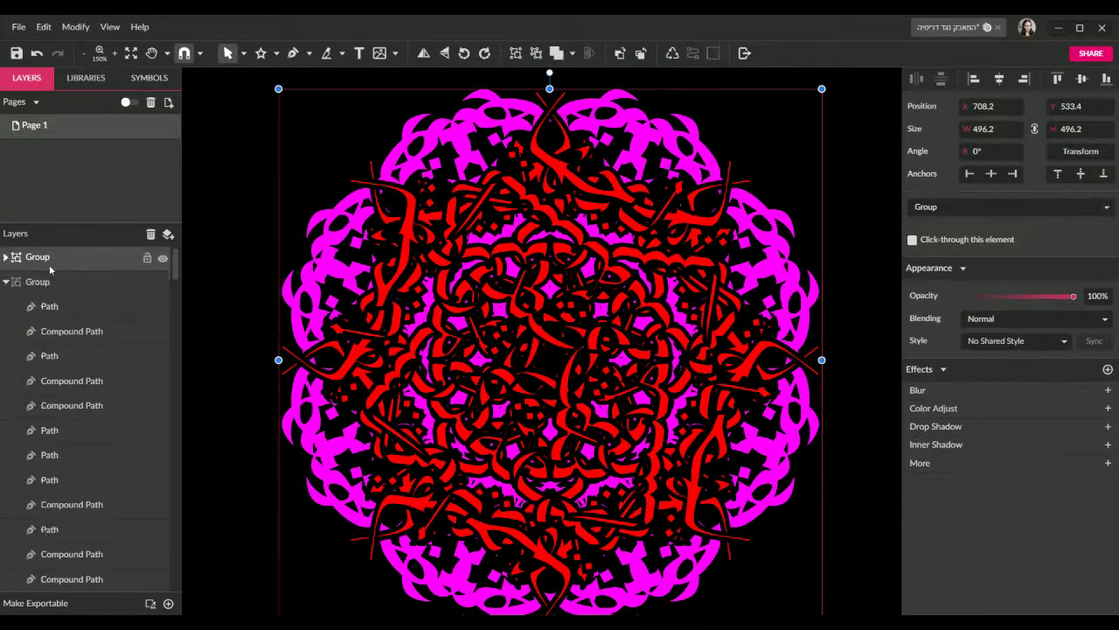
pyautogui.click(7, 282)
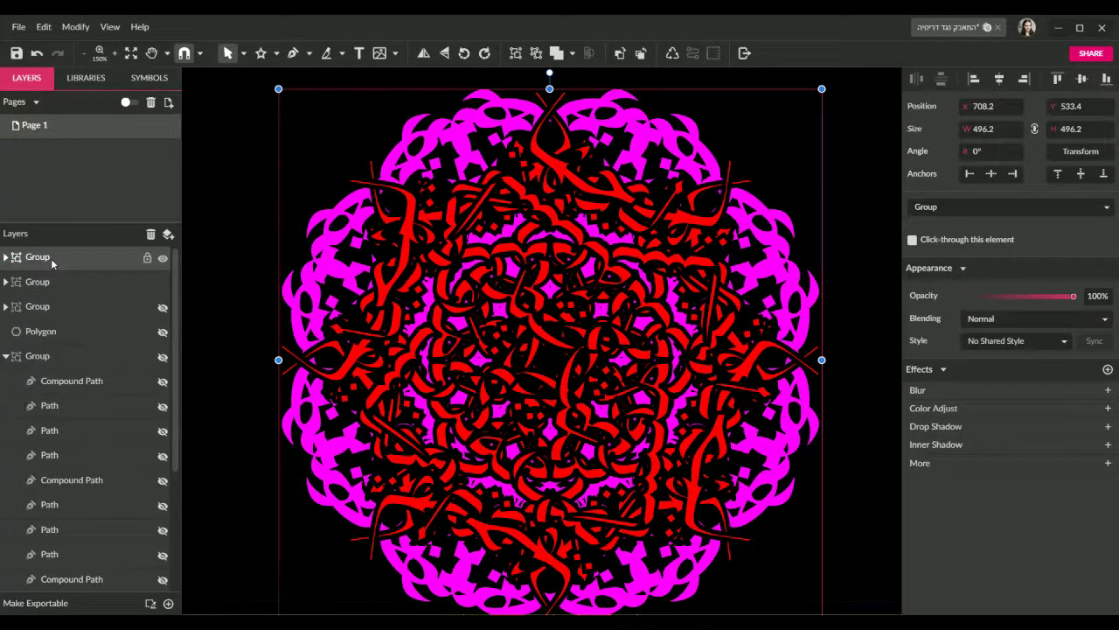
pyautogui.hotkey('ctrl', 'd')
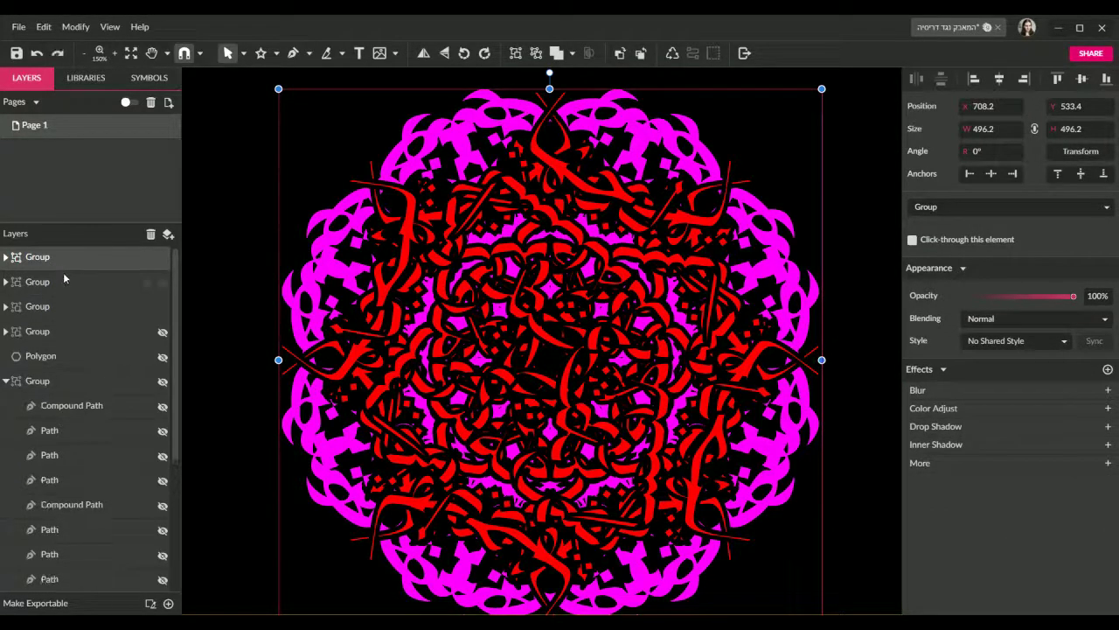
# Step: Delete the black border from every path in the top copy, leaving solid red
pyautogui.click(9, 256)
pyautogui.click(118, 283)
pyautogui.moveTo(174, 276); pyautogui.dragTo(180, 546)
pyautogui.keyDown('shift'); pyautogui.click(60, 417); pyautogui.keyUp('shift')
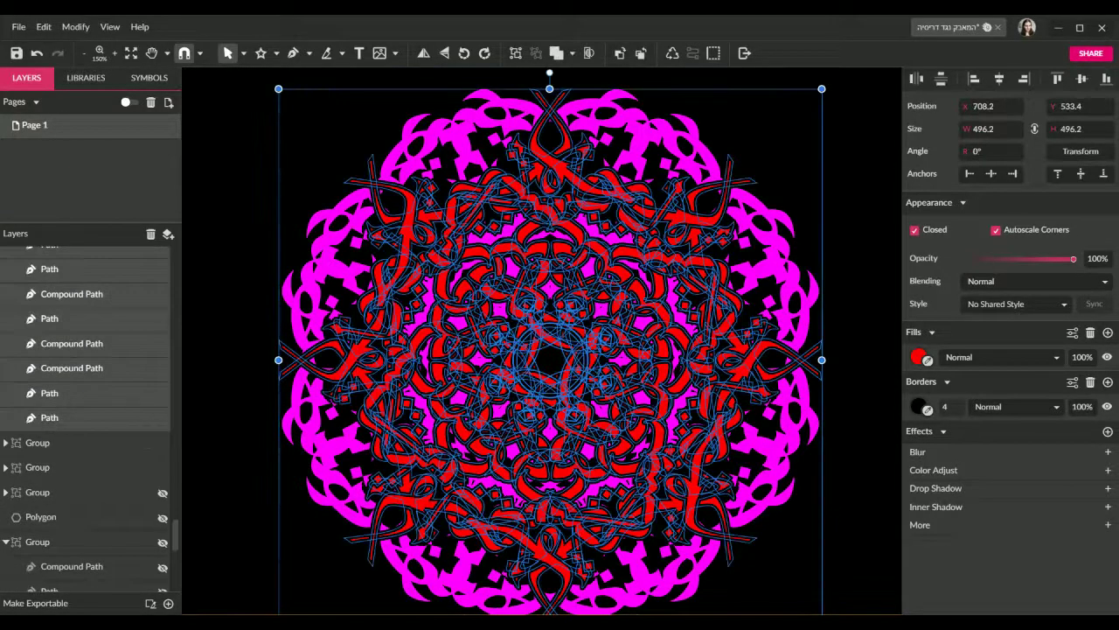
pyautogui.click(1091, 382)
pyautogui.click(870, 474)
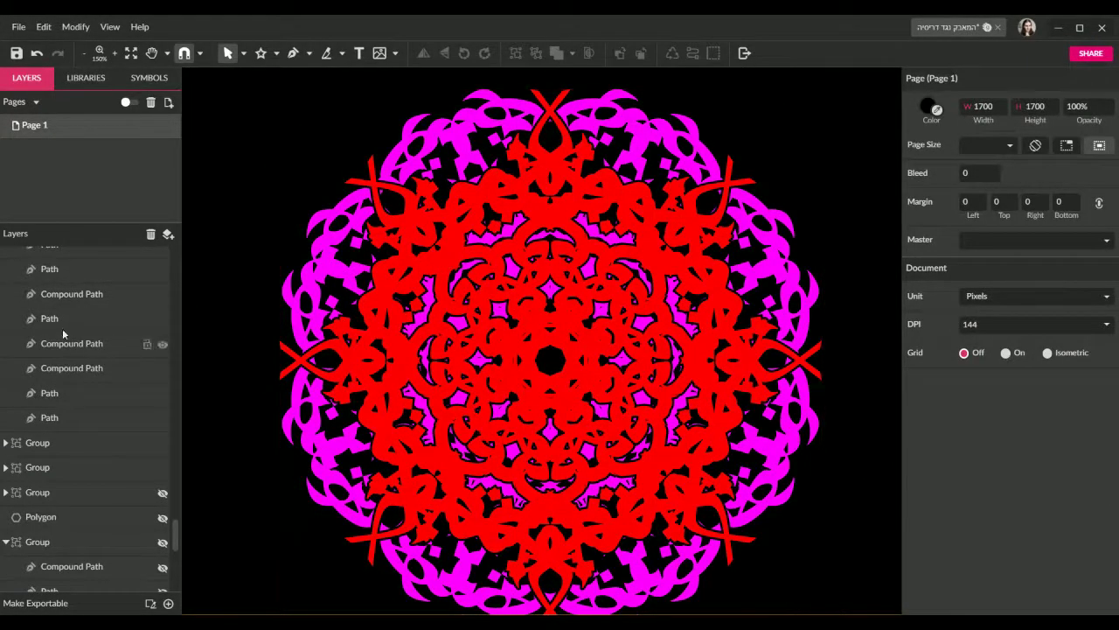
pyautogui.moveTo(178, 523); pyautogui.dragTo(80, 252)
# Step: Select all paths of the lower mandala copy and delete their red fill
pyautogui.click(5, 261)
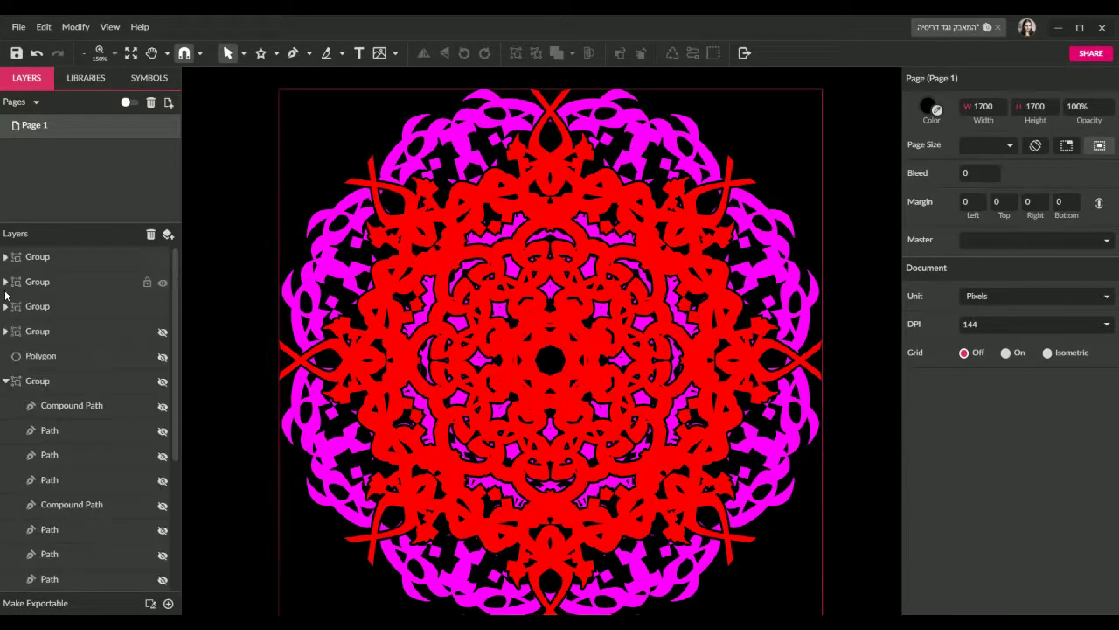
pyautogui.click(5, 281)
pyautogui.click(68, 306)
pyautogui.moveTo(173, 274); pyautogui.dragTo(176, 551)
pyautogui.keyDown('shift'); pyautogui.click(63, 398); pyautogui.keyUp('shift')
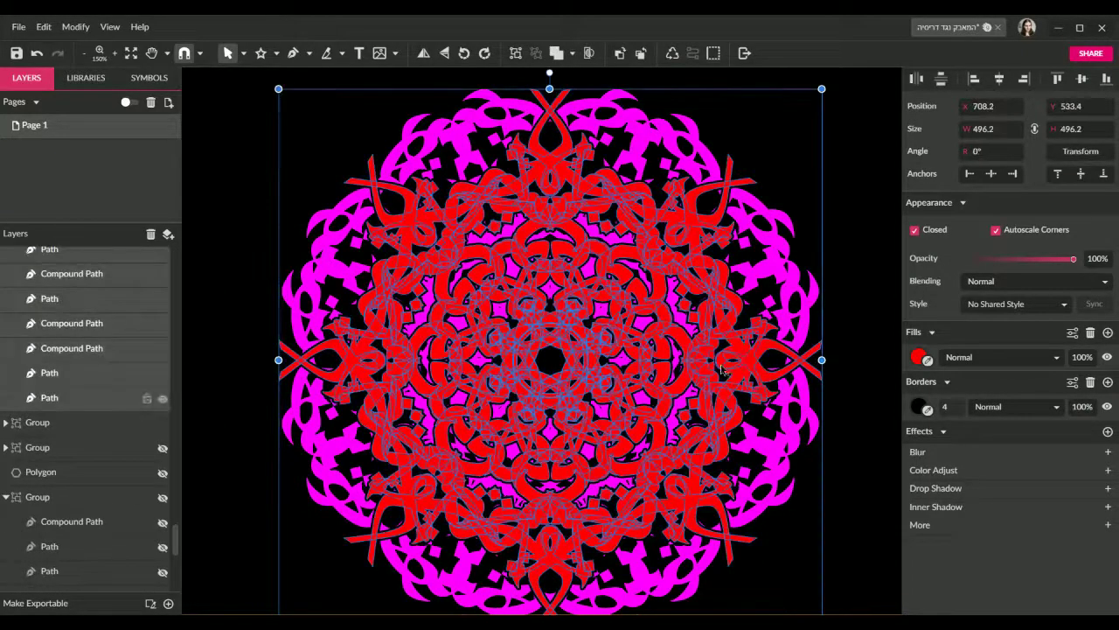
pyautogui.click(910, 360)
pyautogui.click(1091, 333)
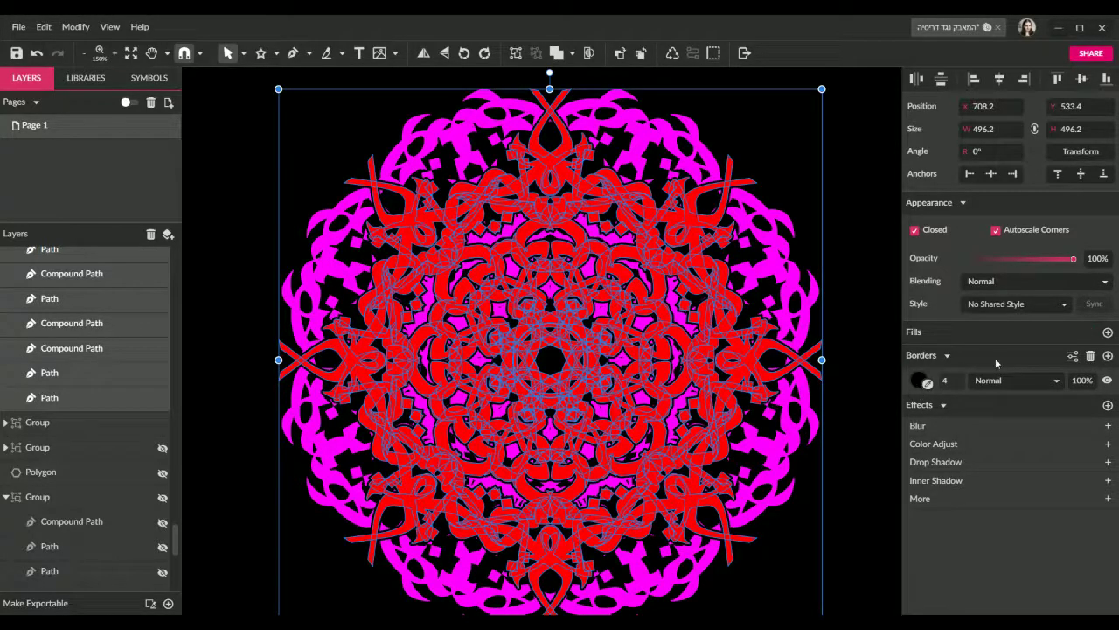
# Step: Check the lower copy's border stroke options, then deselect and return to 150% zoom
pyautogui.click(1073, 357)
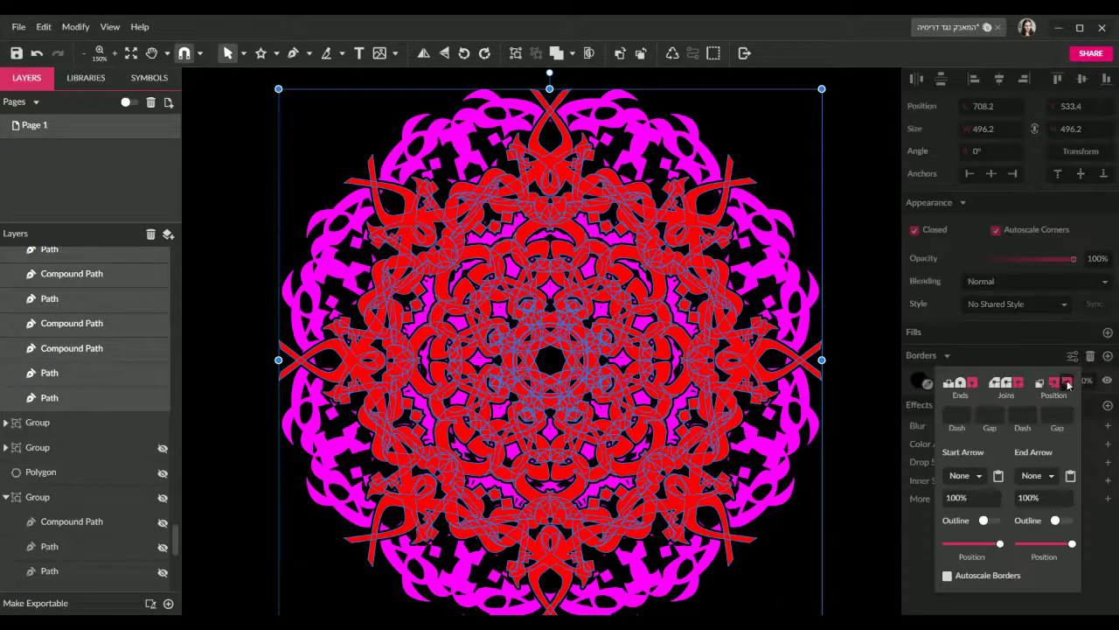
pyautogui.click(861, 360)
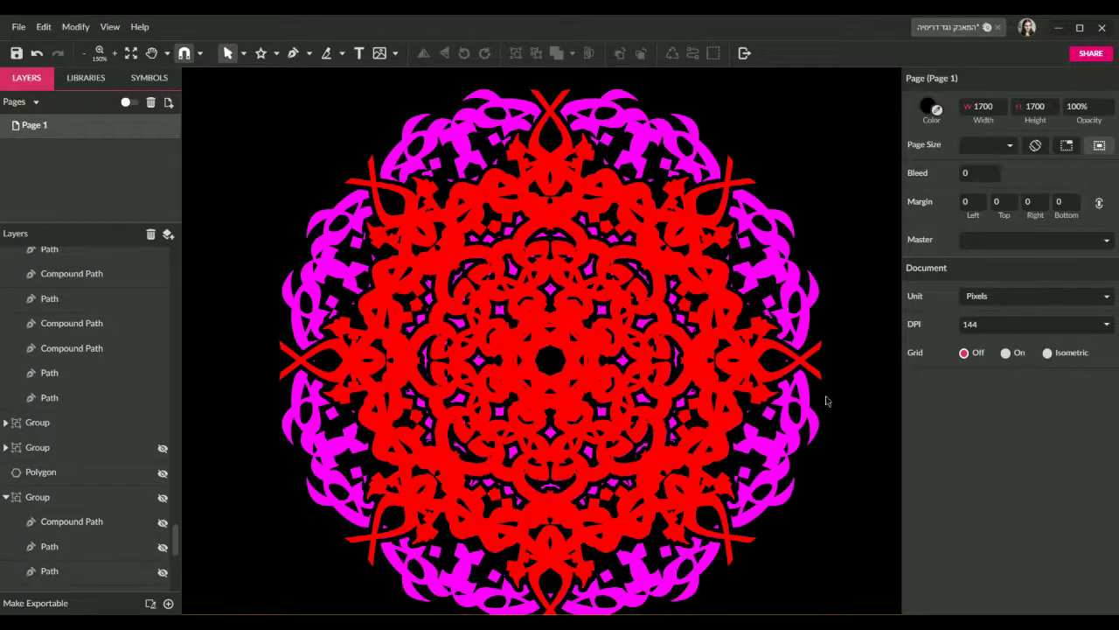
pyautogui.hotkey('ctrl', '-')
pyautogui.hotkey('ctrl', '-')
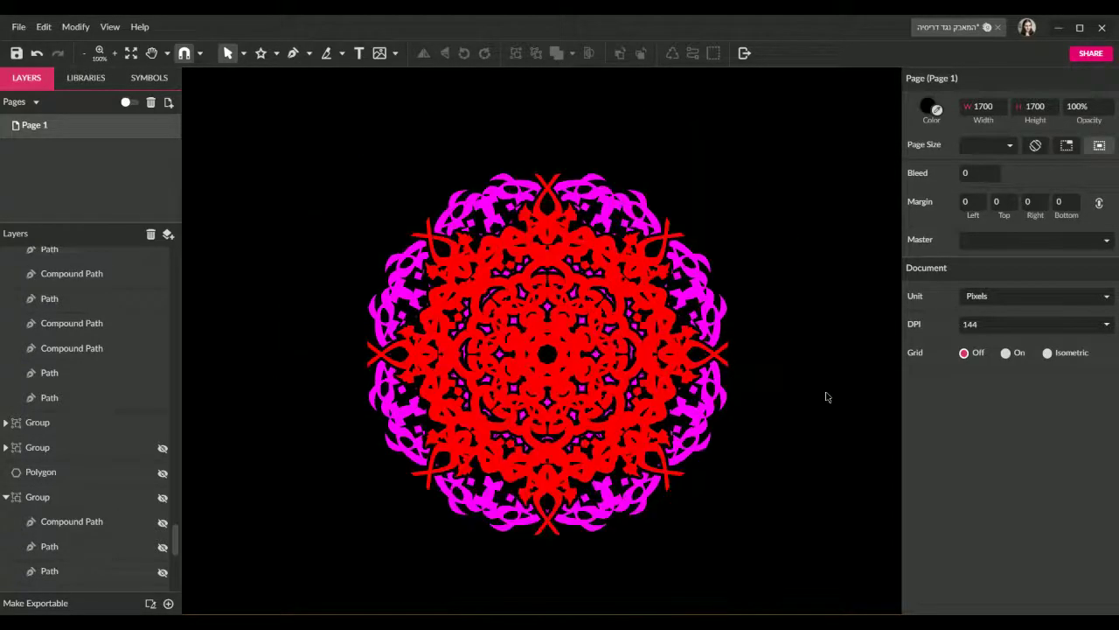
pyautogui.hotkey('ctrl', '+')
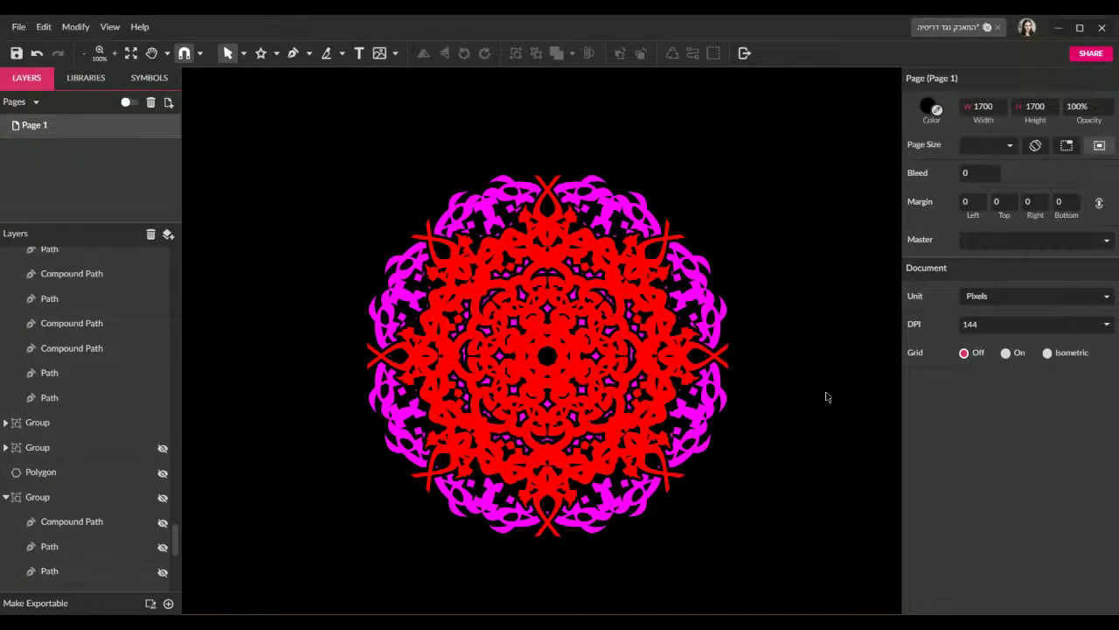
pyautogui.hotkey('ctrl', '+')
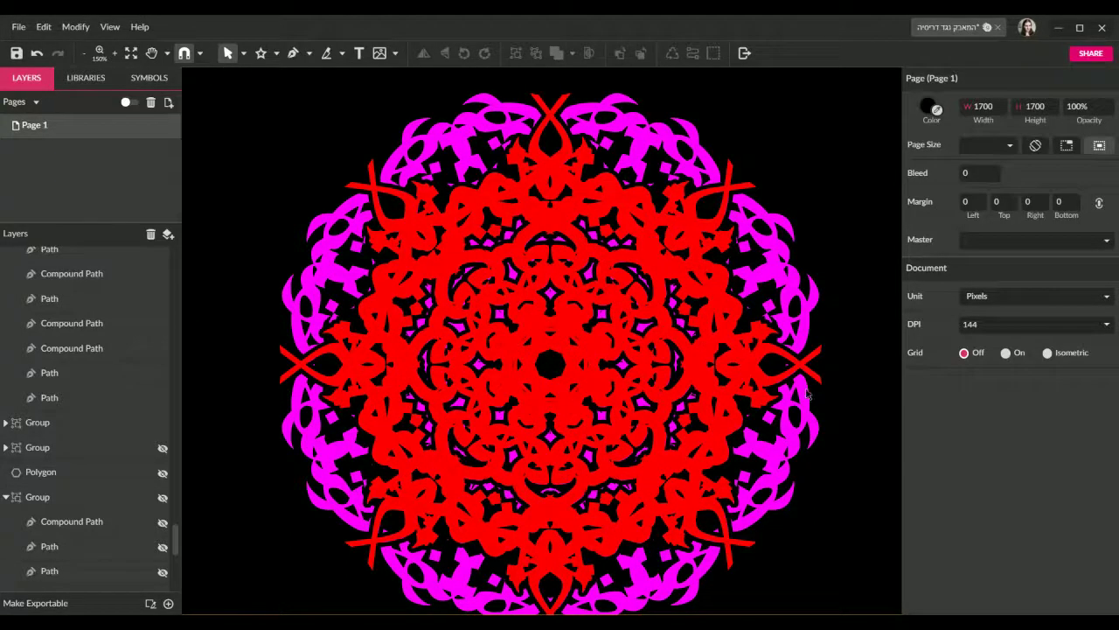
pyautogui.click(89, 424)
pyautogui.scroll(3, 180, 496)
pyautogui.moveTo(180, 496); pyautogui.dragTo(179, 305)
pyautogui.scroll(5, 179, 305)
pyautogui.click(103, 296)
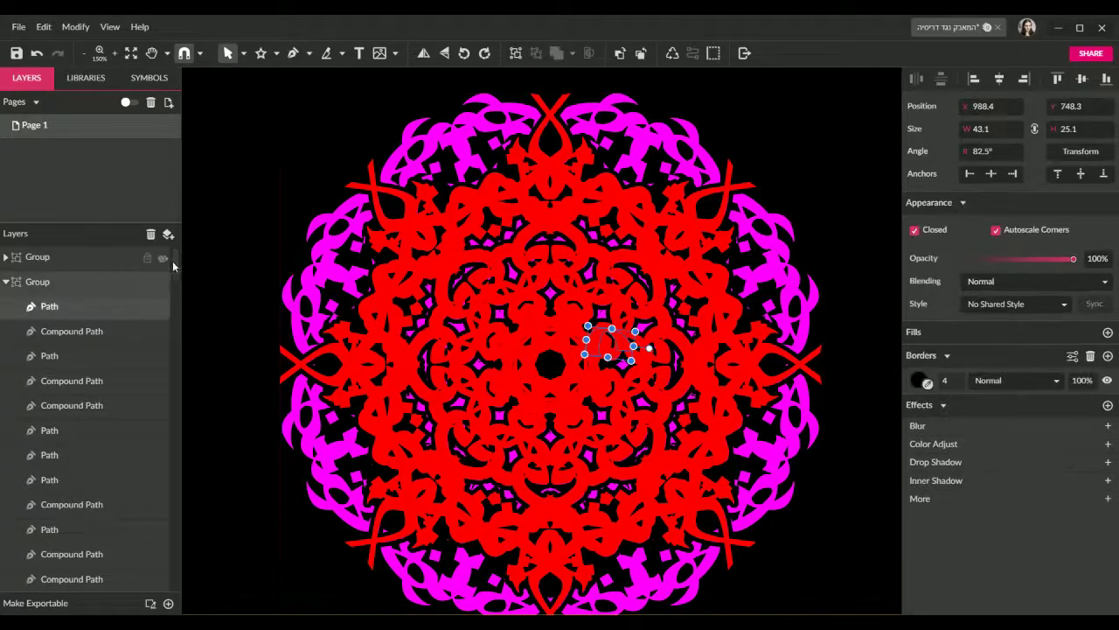
pyautogui.moveTo(172, 261); pyautogui.dragTo(170, 479)
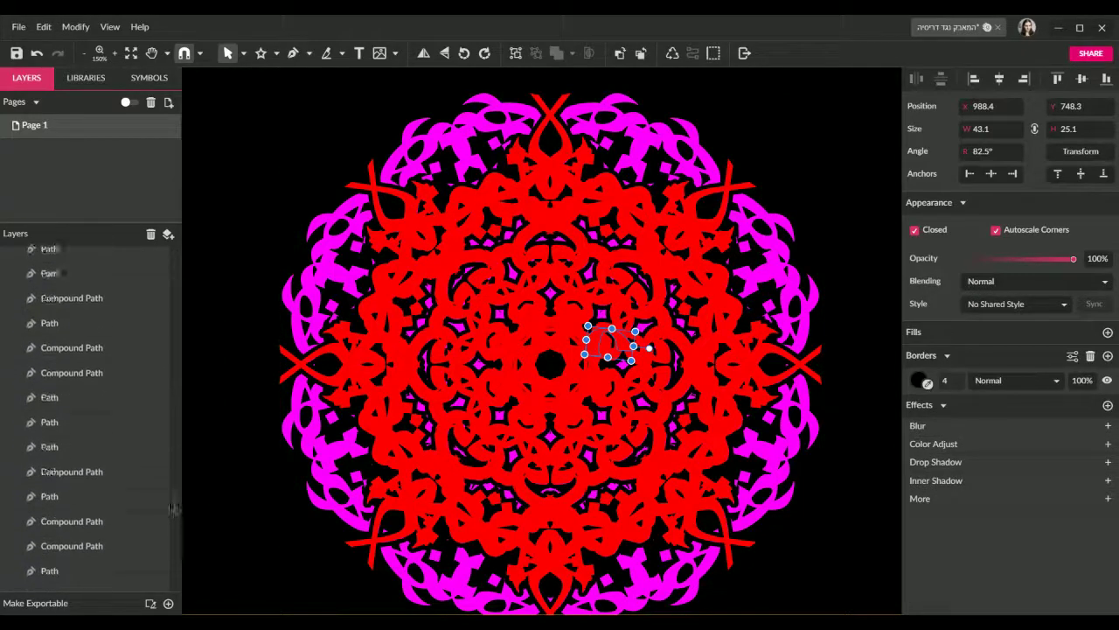
pyautogui.scroll(-3, 171, 509)
pyautogui.click(75, 465)
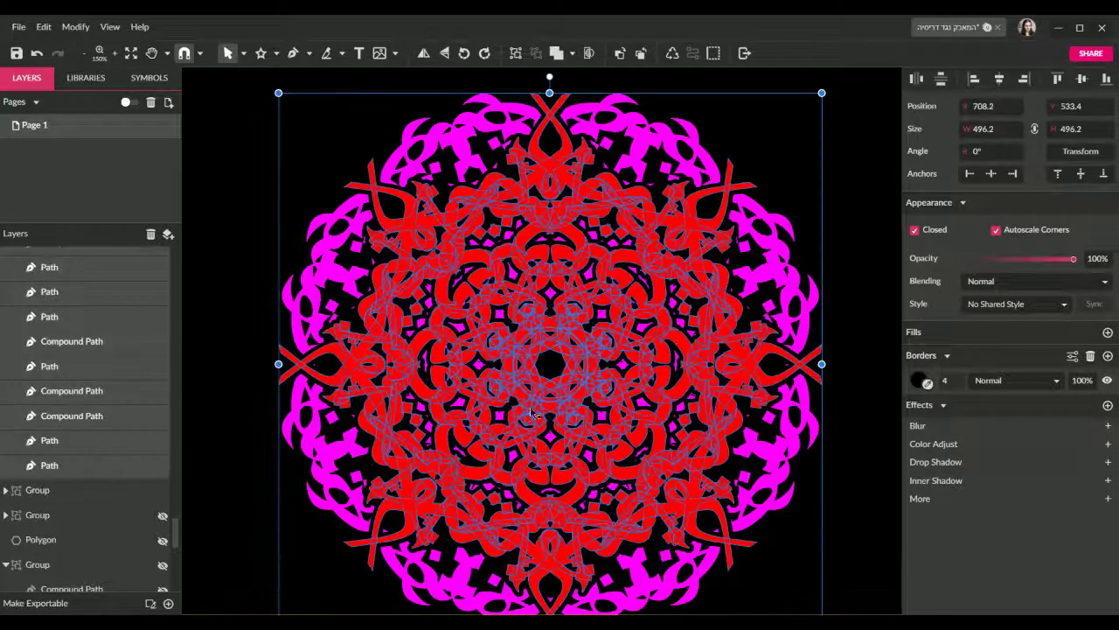
pyautogui.click(1072, 356)
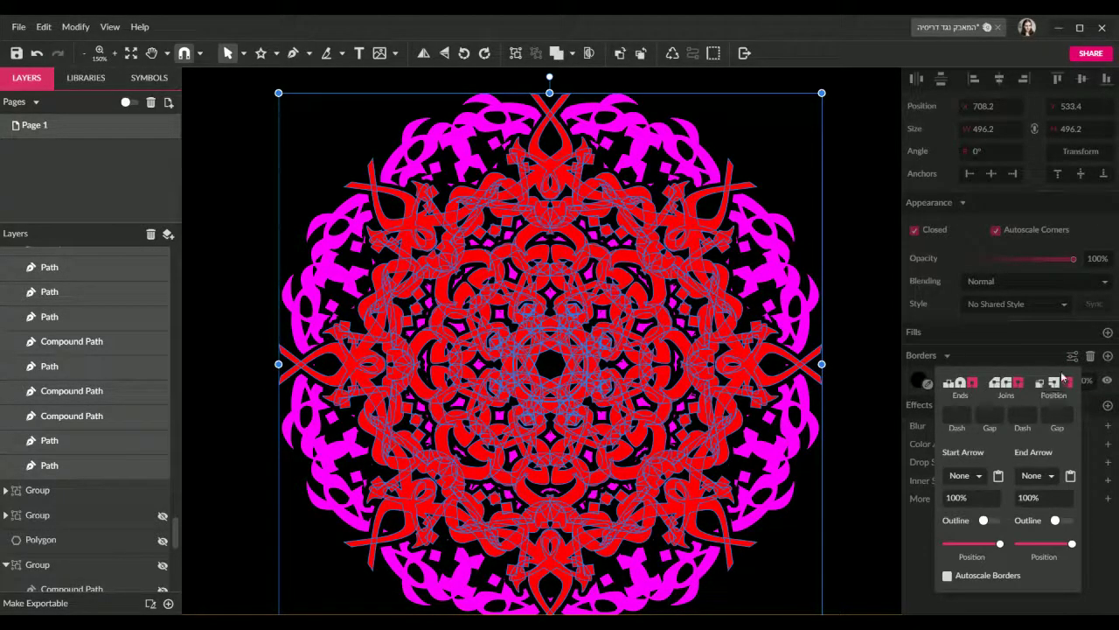
pyautogui.click(1072, 357)
pyautogui.click(1075, 358)
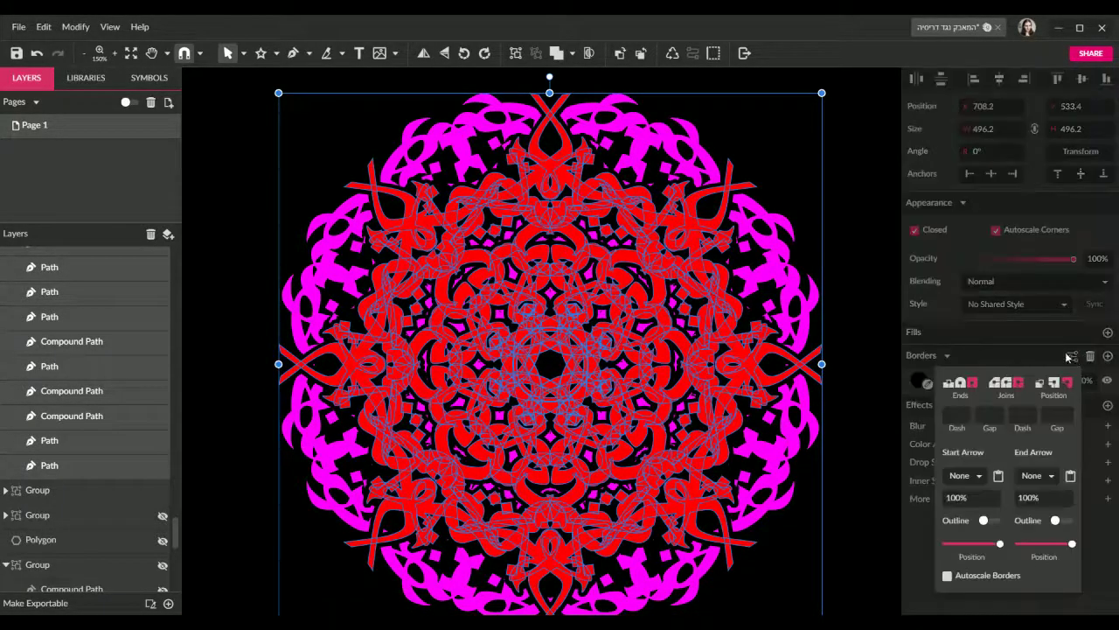
pyautogui.click(1065, 356)
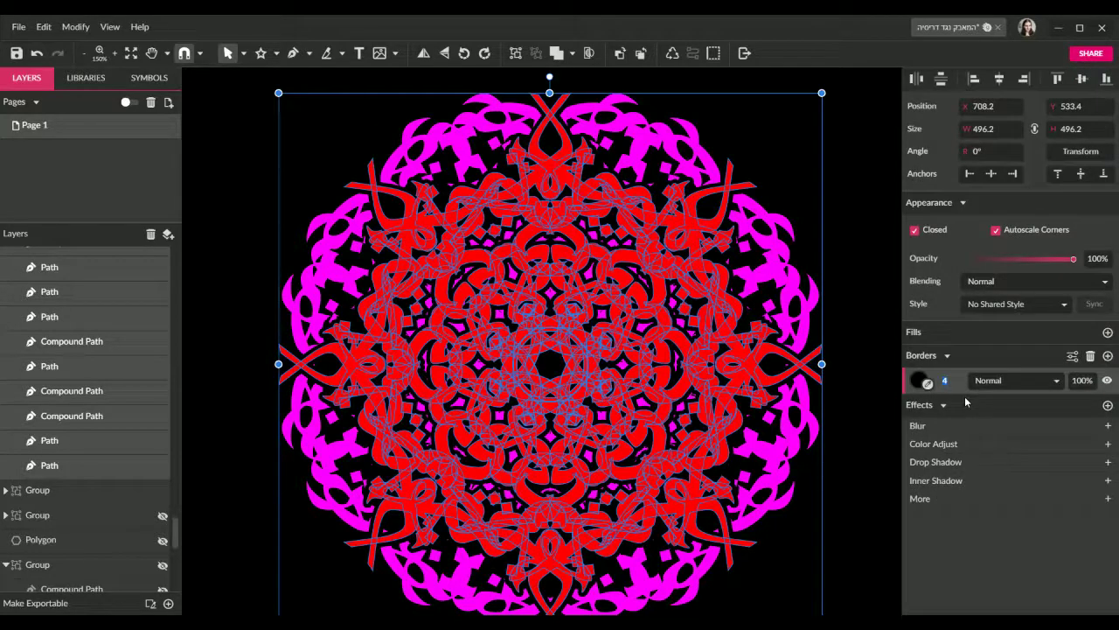
pyautogui.click(875, 382)
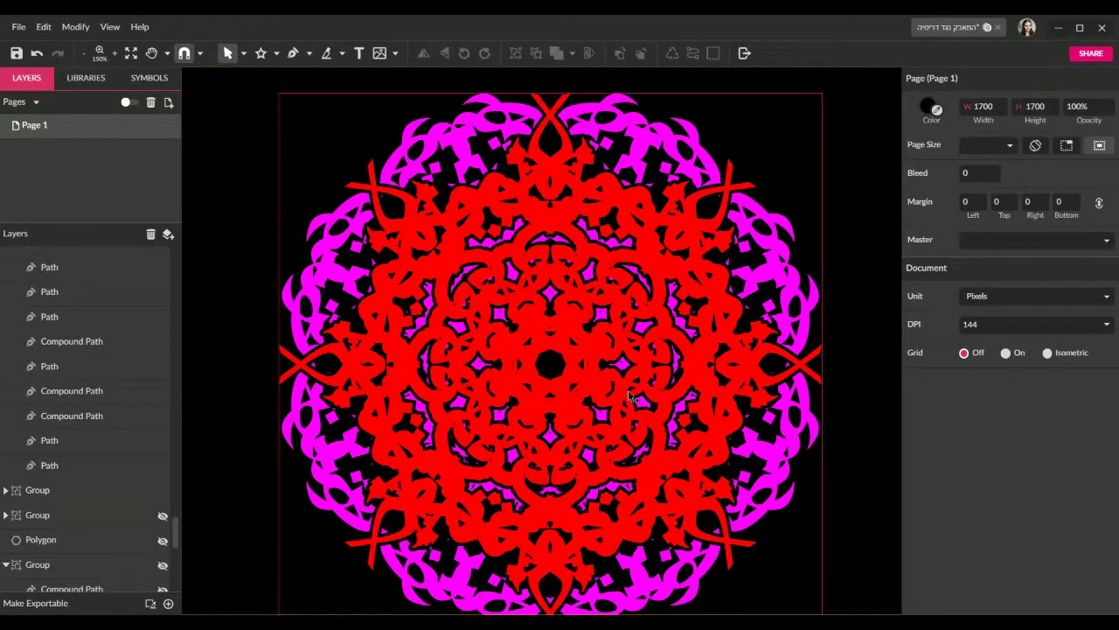
pyautogui.click(574, 399)
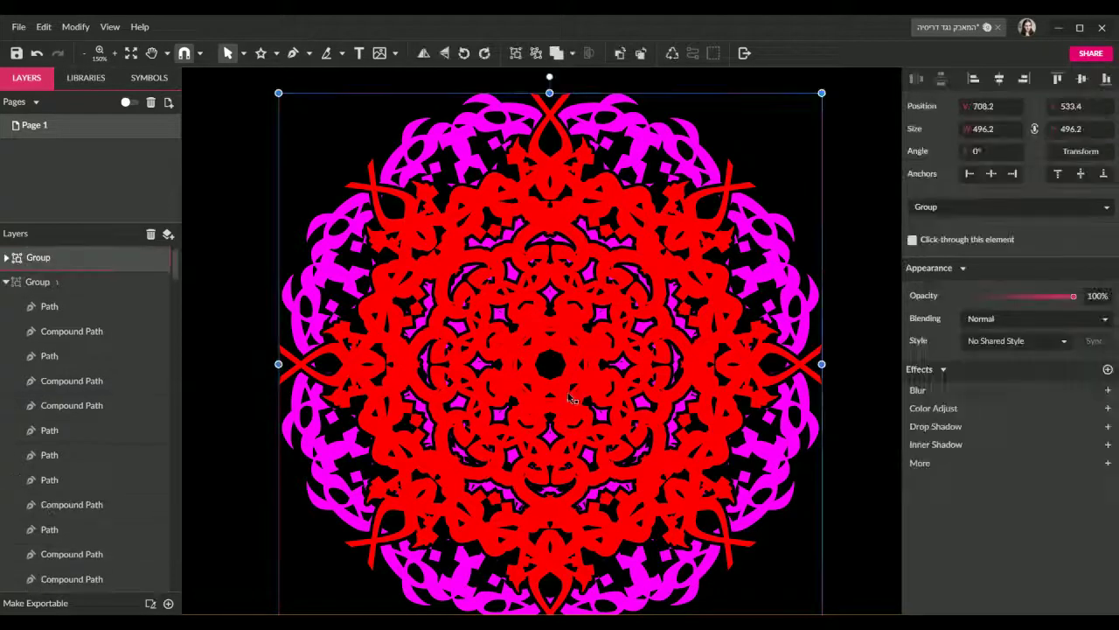
# Step: Undo the accidental move of the red mandala group and zoom out to the whole page
pyautogui.click(6, 281)
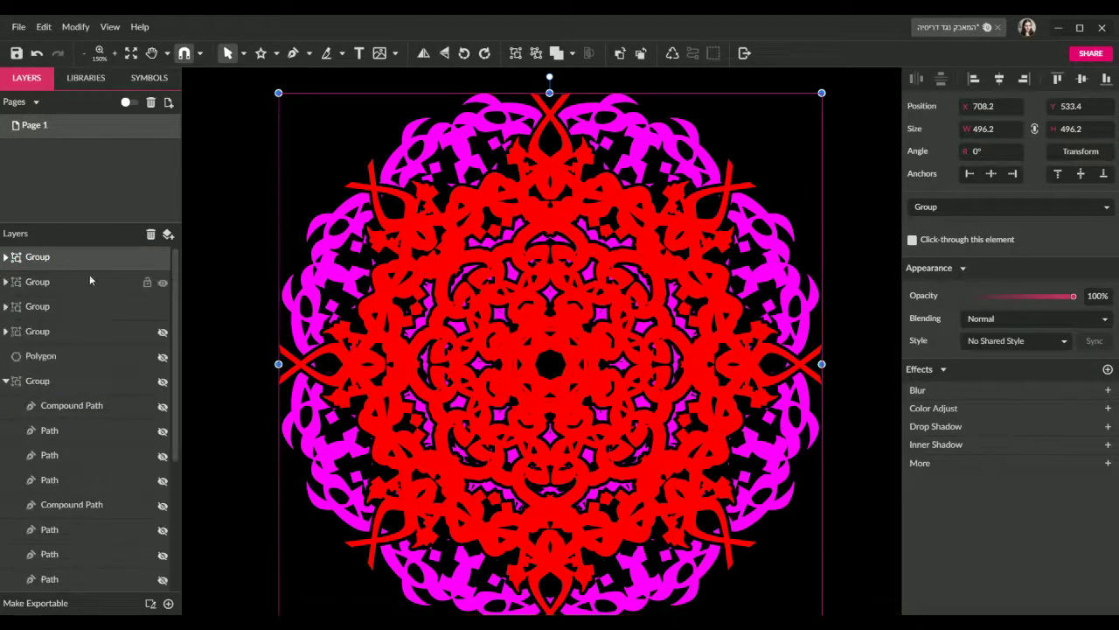
pyautogui.click(89, 281)
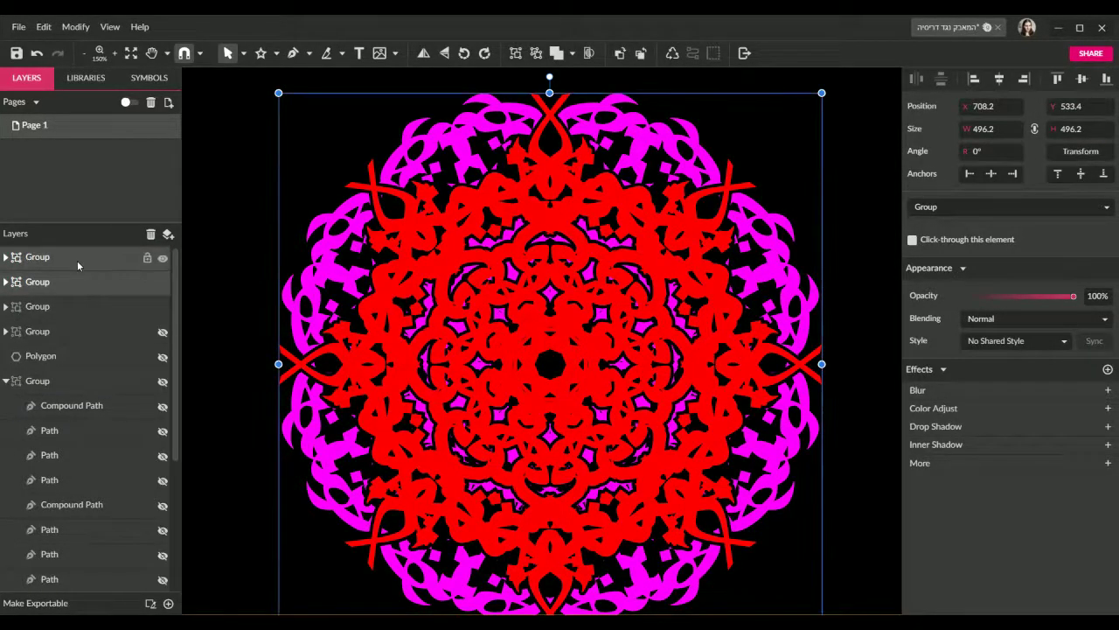
pyautogui.scroll(-1, 77, 259)
pyautogui.moveTo(362, 338); pyautogui.dragTo(157, 307)
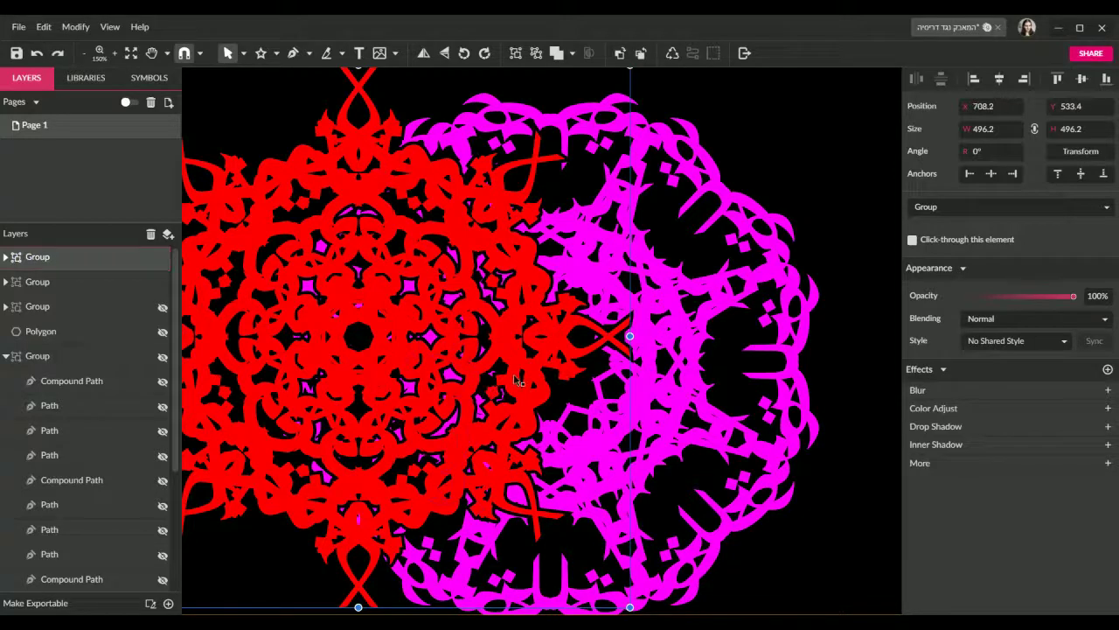
pyautogui.hotkey('ctrl', 'z')
pyautogui.hotkey('ctrl', '1')
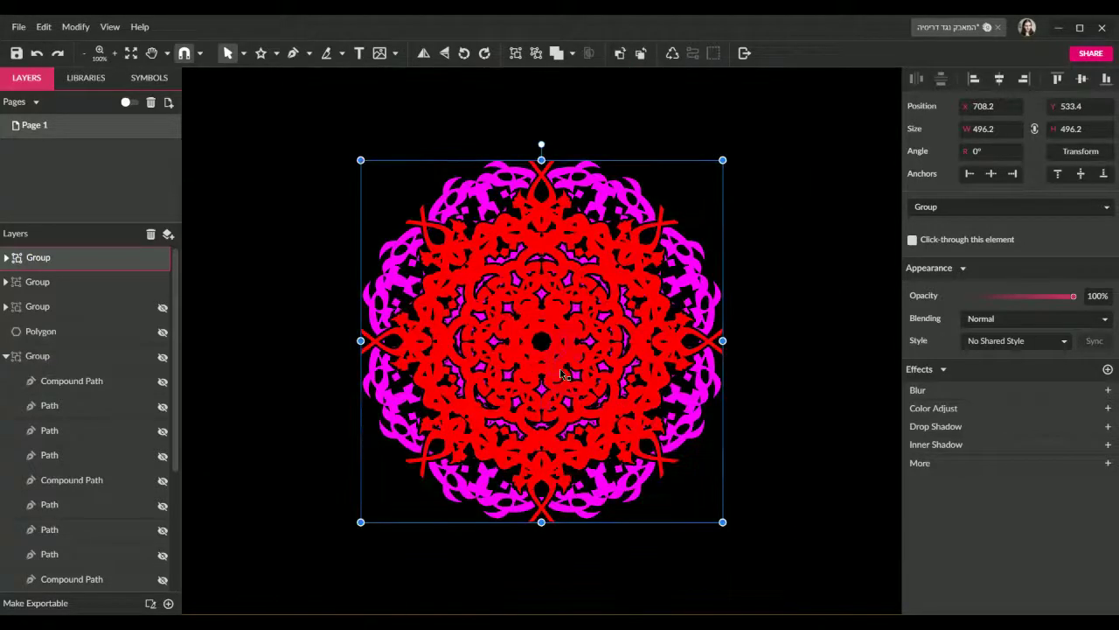
pyautogui.hotkey('ctrl', '-')
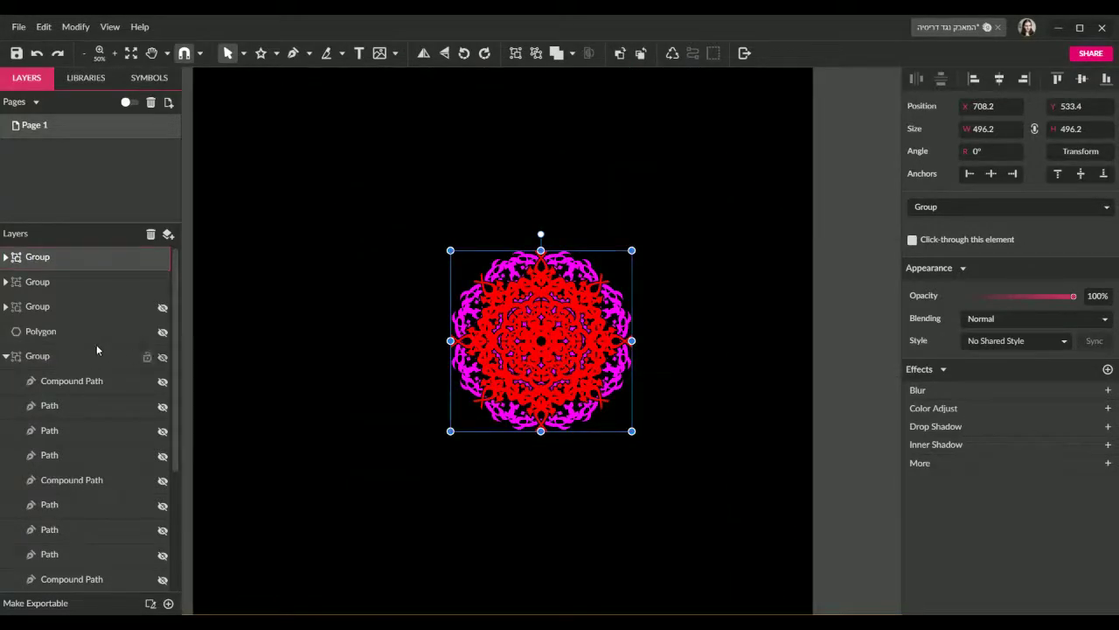
pyautogui.click(7, 357)
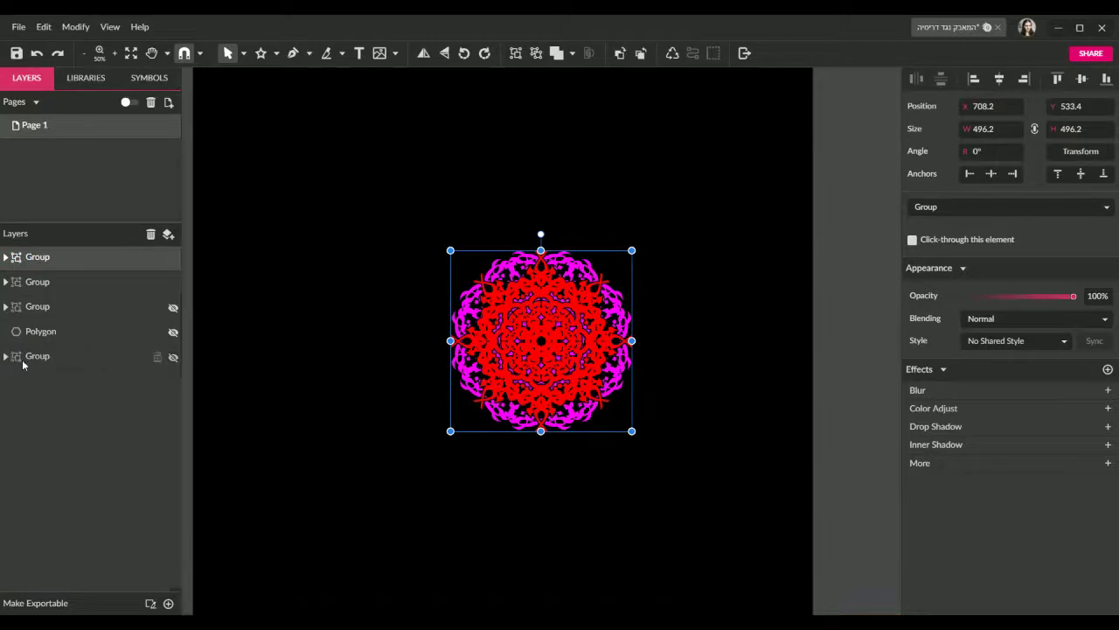
# Step: Show the Hebrew-letter rings, move the red mandala top-left, and start enlarging the magenta mandala
pyautogui.click(173, 357)
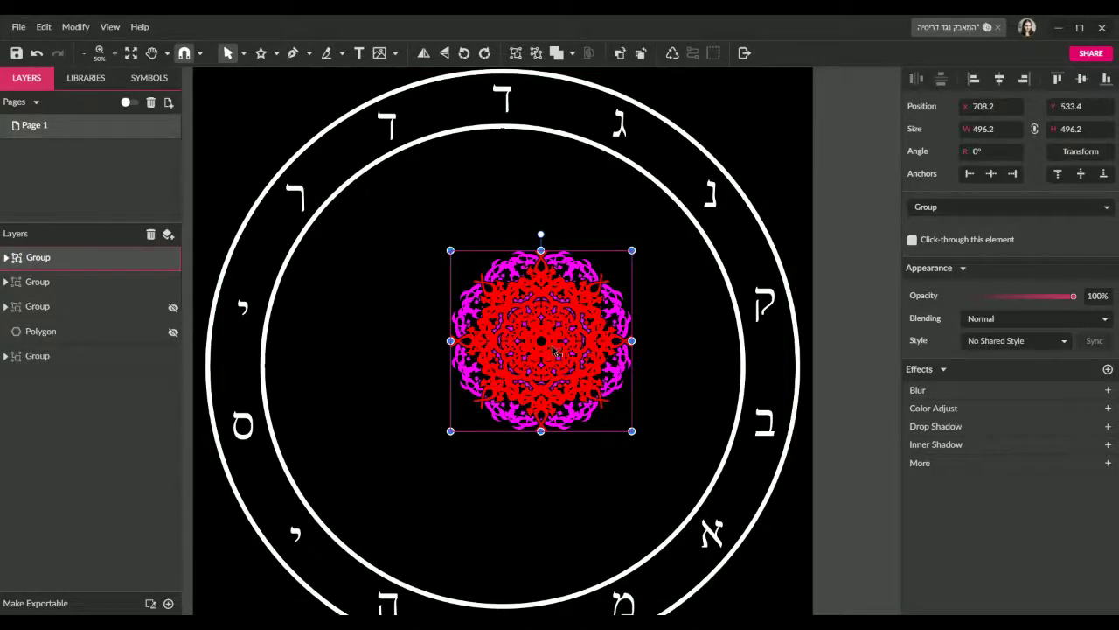
pyautogui.moveTo(555, 353); pyautogui.dragTo(294, 166)
pyautogui.click(581, 372)
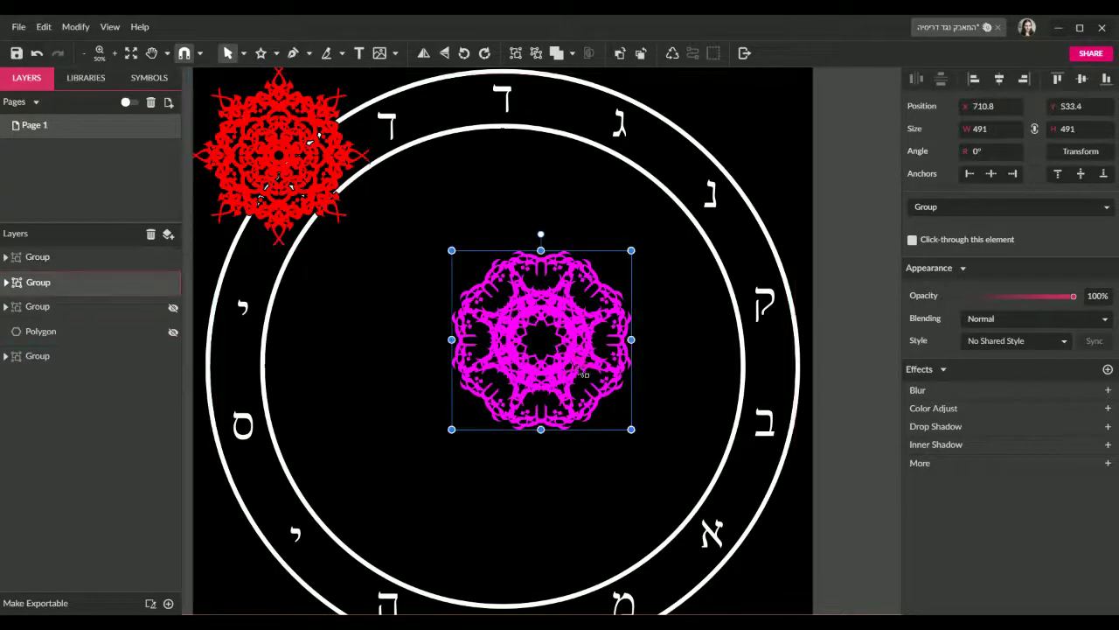
pyautogui.moveTo(631, 429); pyautogui.dragTo(765, 563)
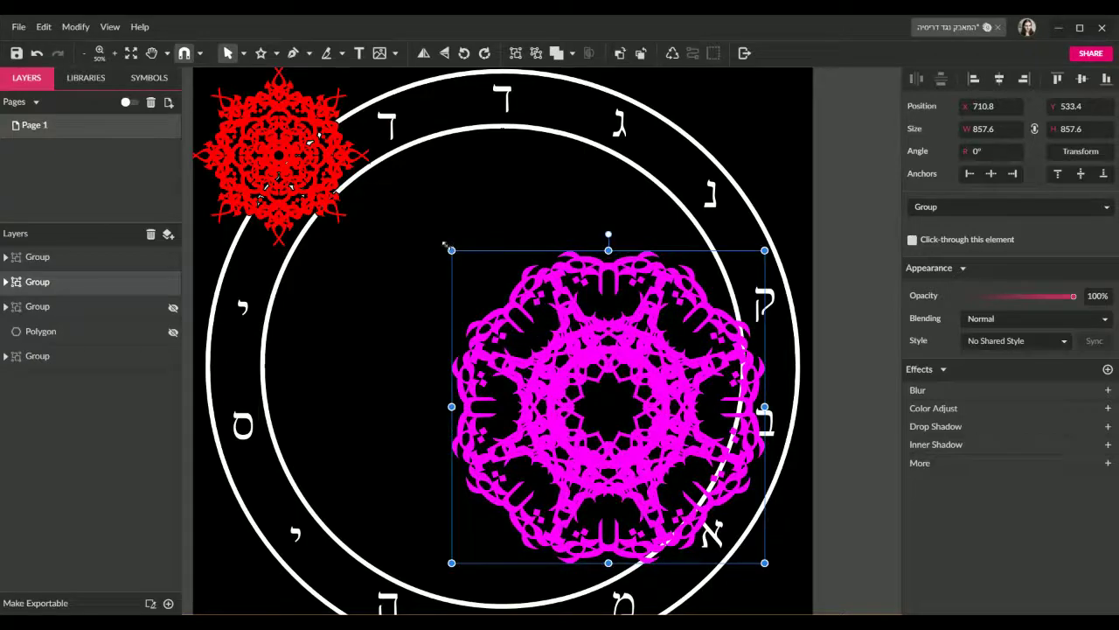
pyautogui.moveTo(451, 250); pyautogui.dragTo(318, 118)
# Step: Scale the magenta mandala to 1269.8 × 1269.8 and centre it within the inner ring
pyautogui.moveTo(600, 341); pyautogui.dragTo(571, 346)
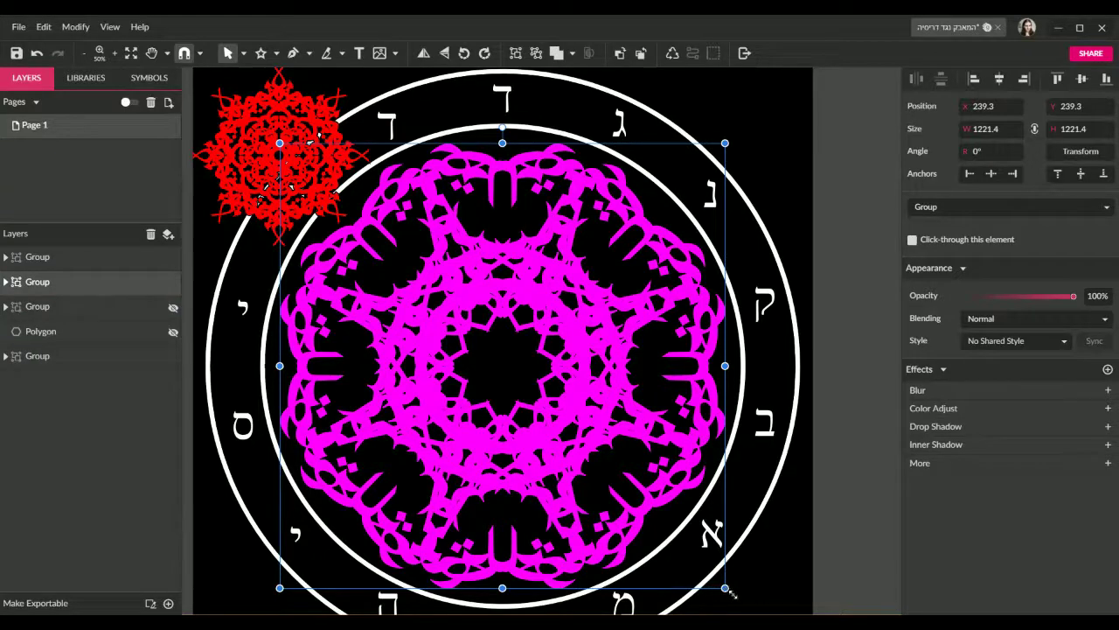
pyautogui.moveTo(732, 594); pyautogui.dragTo(734, 597)
pyautogui.moveTo(576, 378)
pyautogui.mouseDown()
pyautogui.moveTo(563, 374)
pyautogui.moveTo(577, 376)
pyautogui.mouseUp()
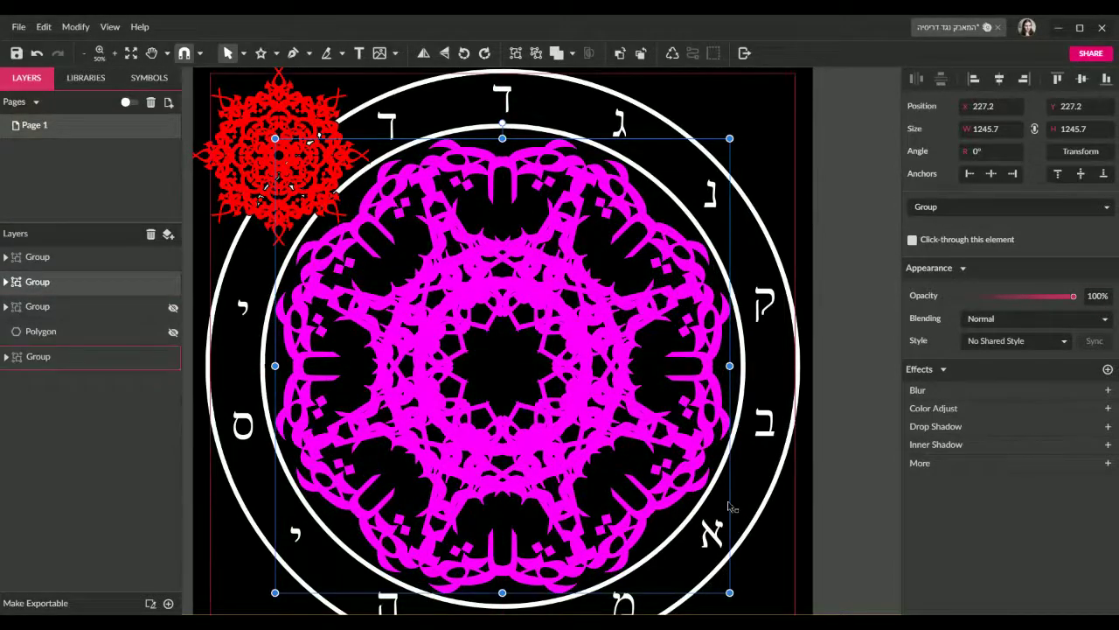
pyautogui.scroll(-2, 739, 497)
pyautogui.moveTo(731, 520); pyautogui.dragTo(737, 528)
pyautogui.scroll(2, 737, 528)
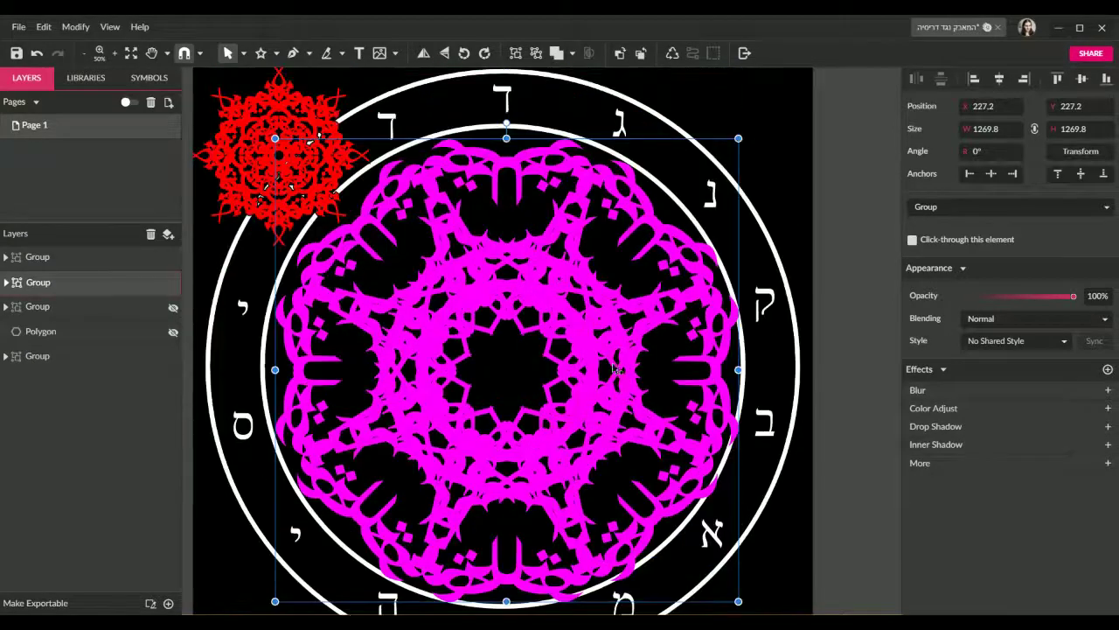
pyautogui.moveTo(580, 362); pyautogui.dragTo(589, 355)
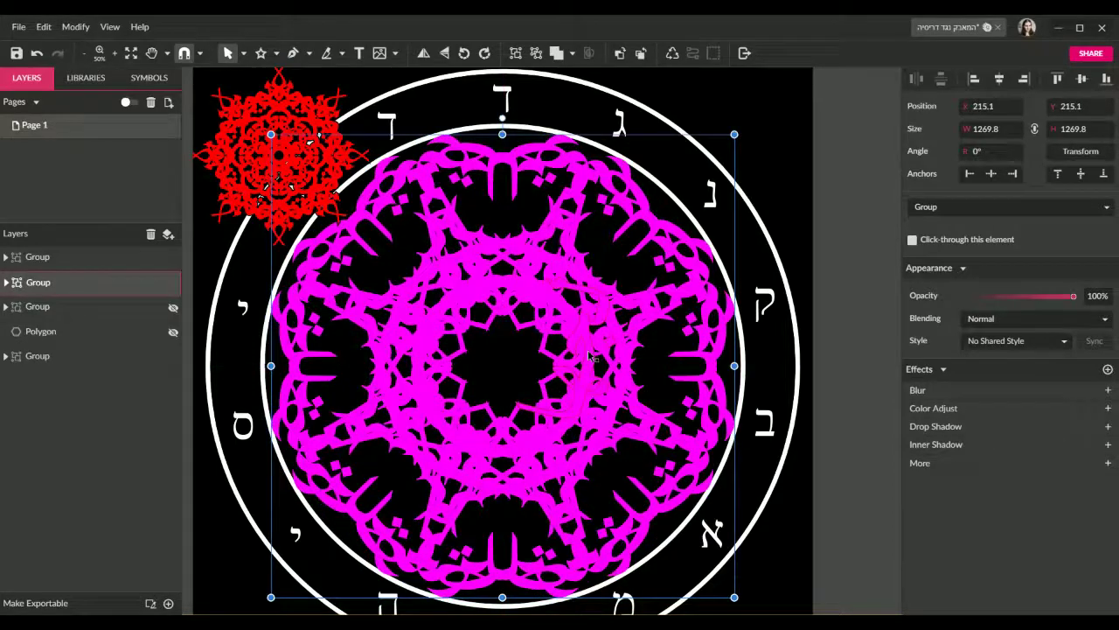
# Step: Enlarge the red mandala by dragging until it covers the magenta one, and centre it
pyautogui.click(822, 225)
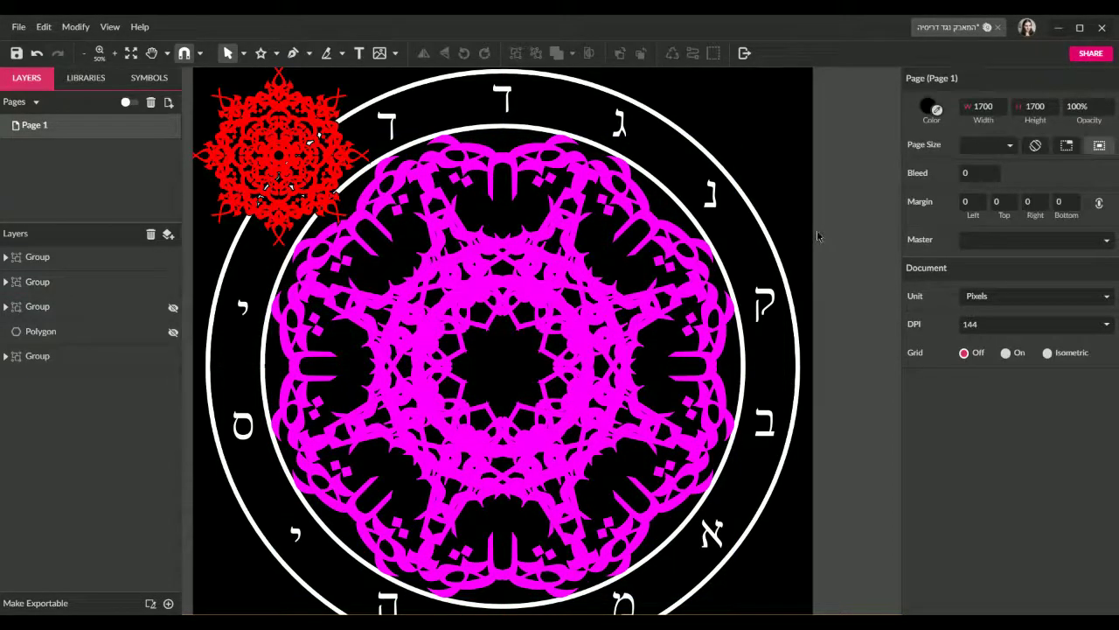
pyautogui.click(259, 150)
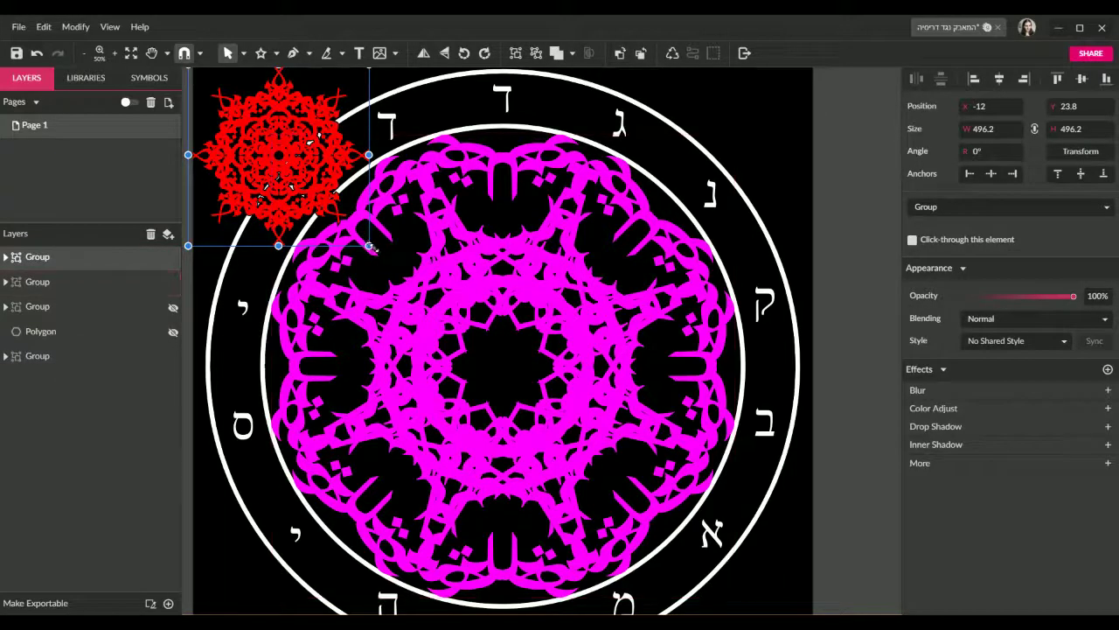
pyautogui.moveTo(529, 387); pyautogui.dragTo(657, 503)
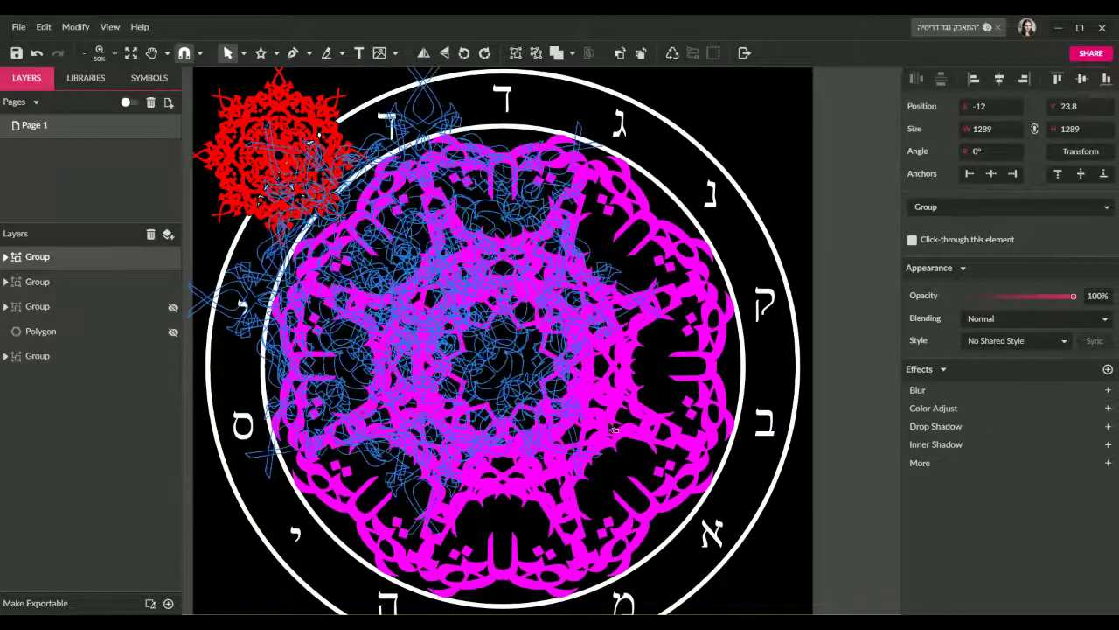
pyautogui.moveTo(601, 409); pyautogui.dragTo(602, 408)
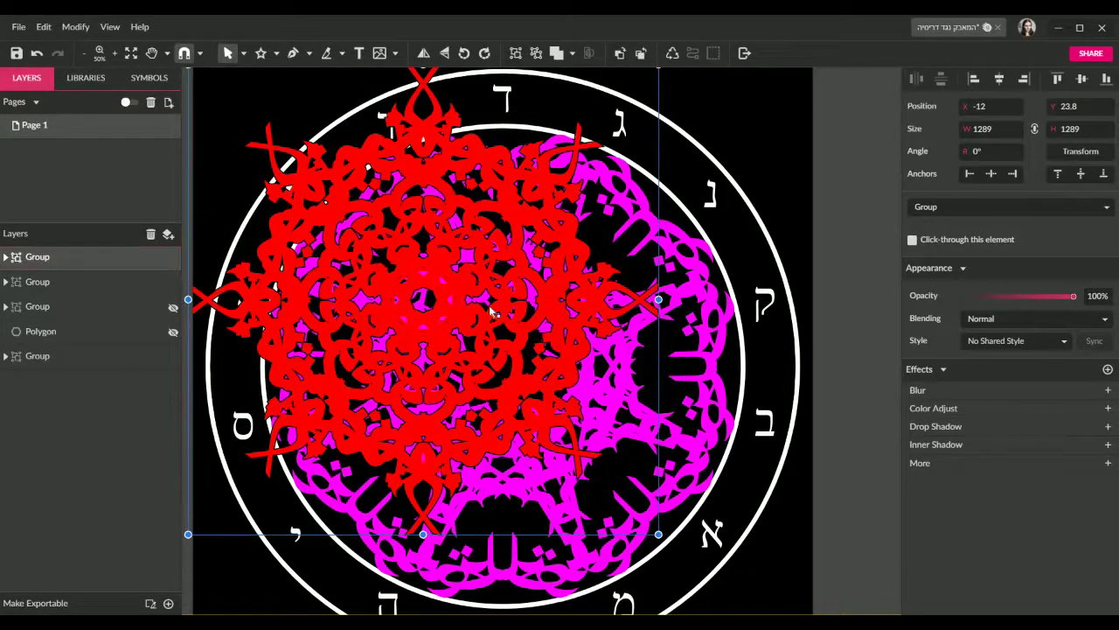
pyautogui.moveTo(496, 313); pyautogui.dragTo(533, 355)
pyautogui.scroll(-2, 533, 355)
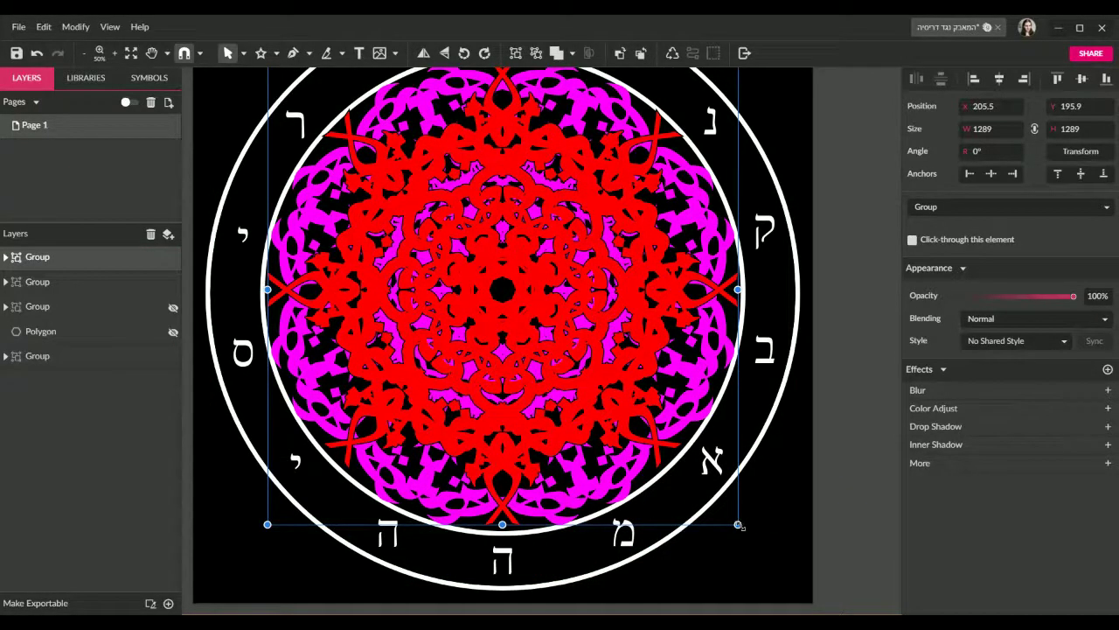
pyautogui.moveTo(739, 525); pyautogui.dragTo(744, 530)
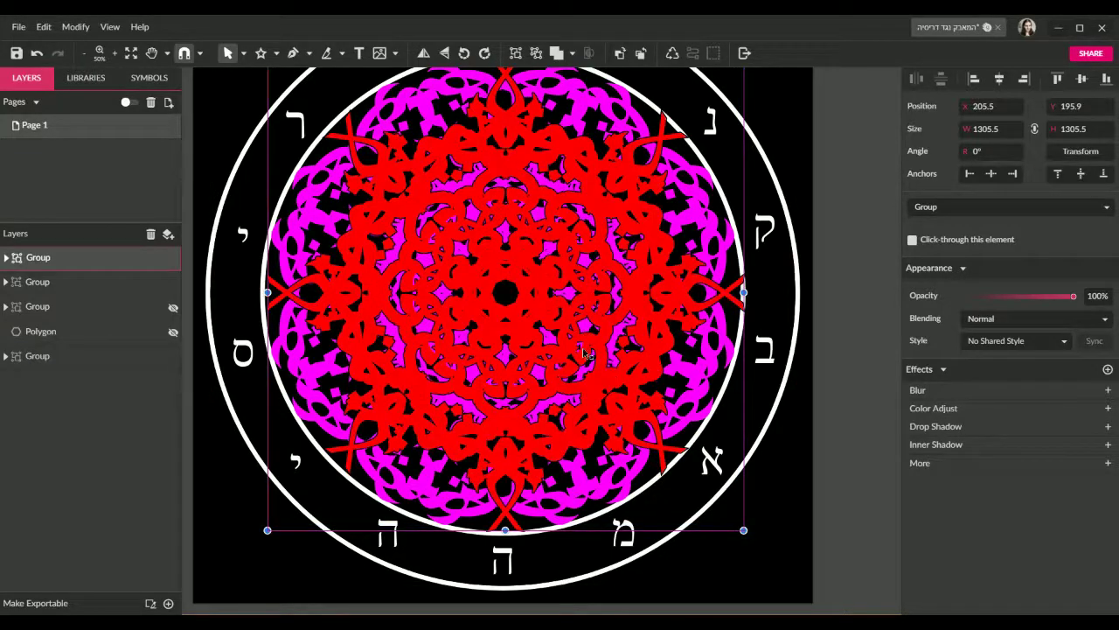
pyautogui.scroll(2, 584, 357)
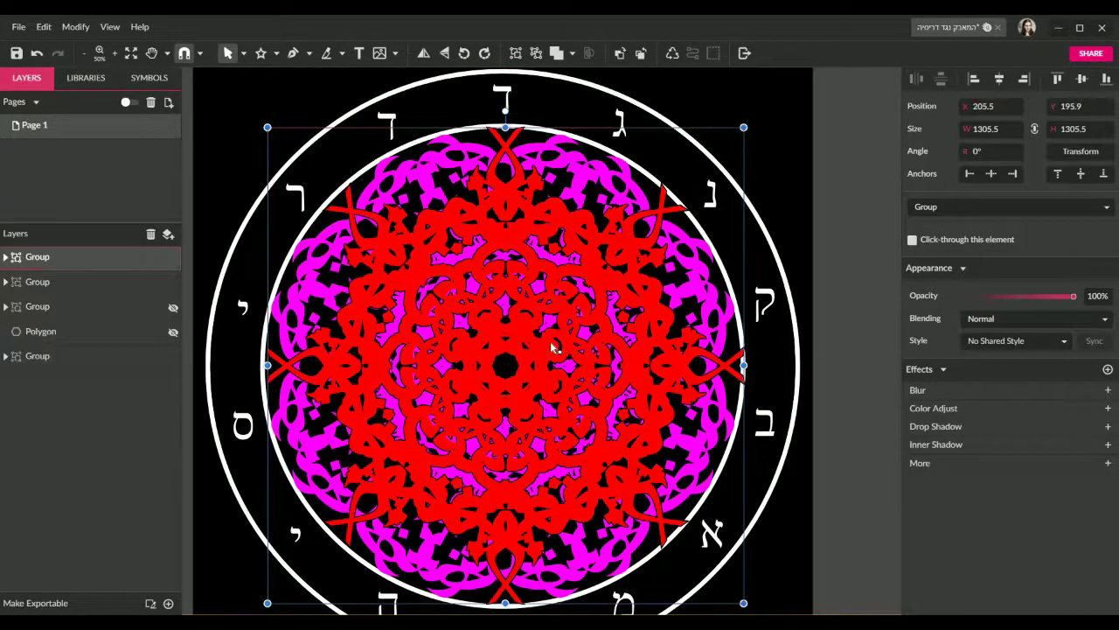
pyautogui.moveTo(551, 347)
pyautogui.mouseDown()
pyautogui.moveTo(535, 350)
pyautogui.moveTo(563, 348)
pyautogui.mouseUp()
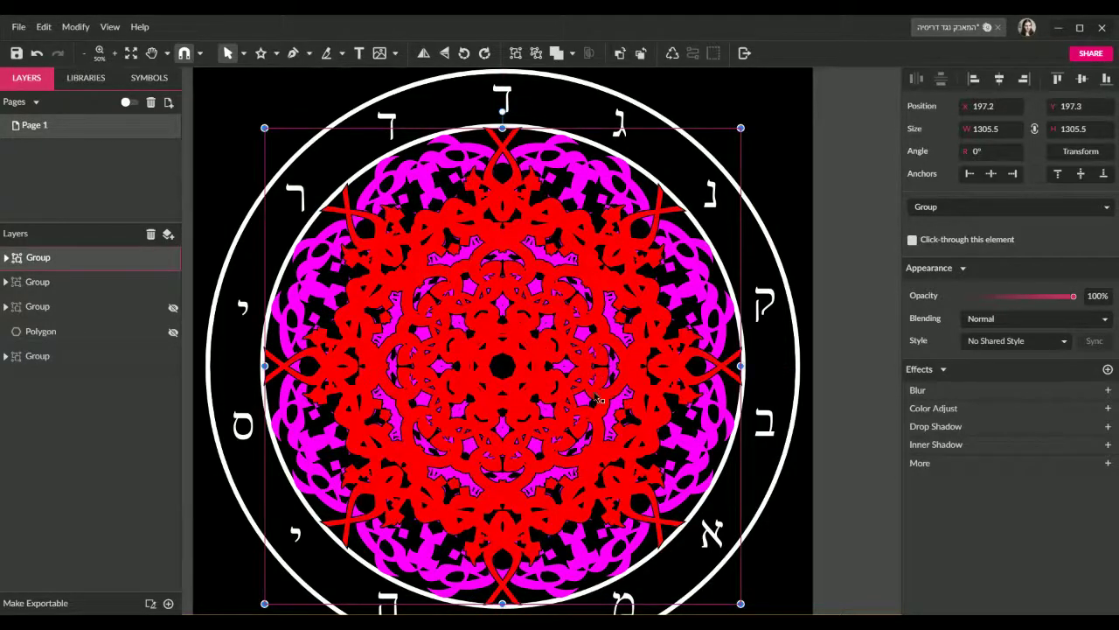
pyautogui.scroll(-2, 598, 399)
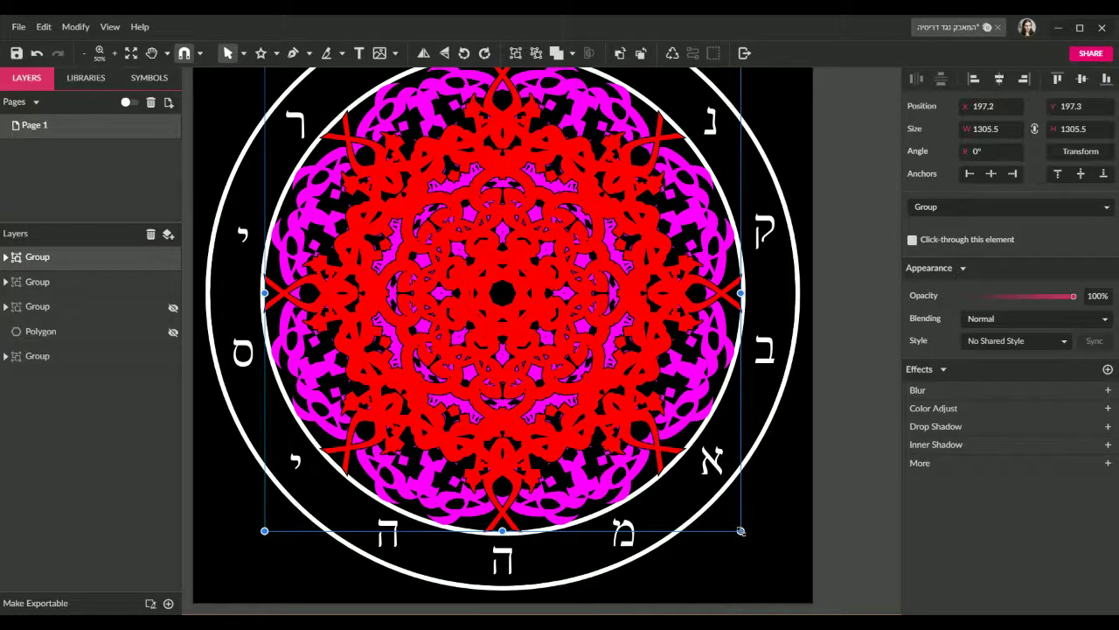
# Step: Set the red mandala's width to 1290 px and place it at 205, 205
pyautogui.click(997, 129)
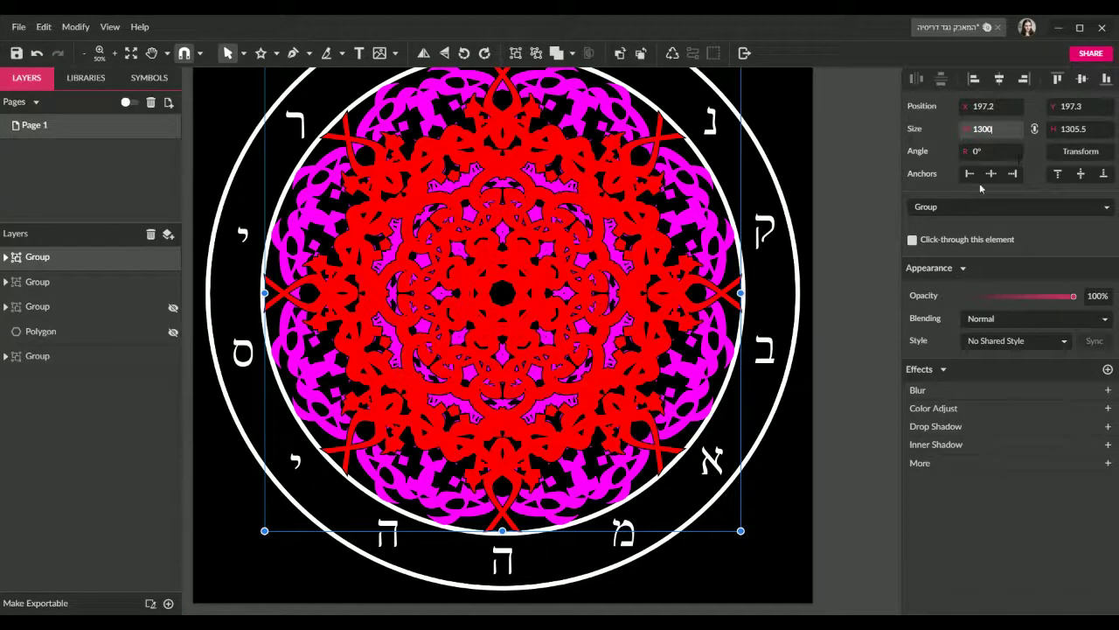
pyautogui.press('Return')
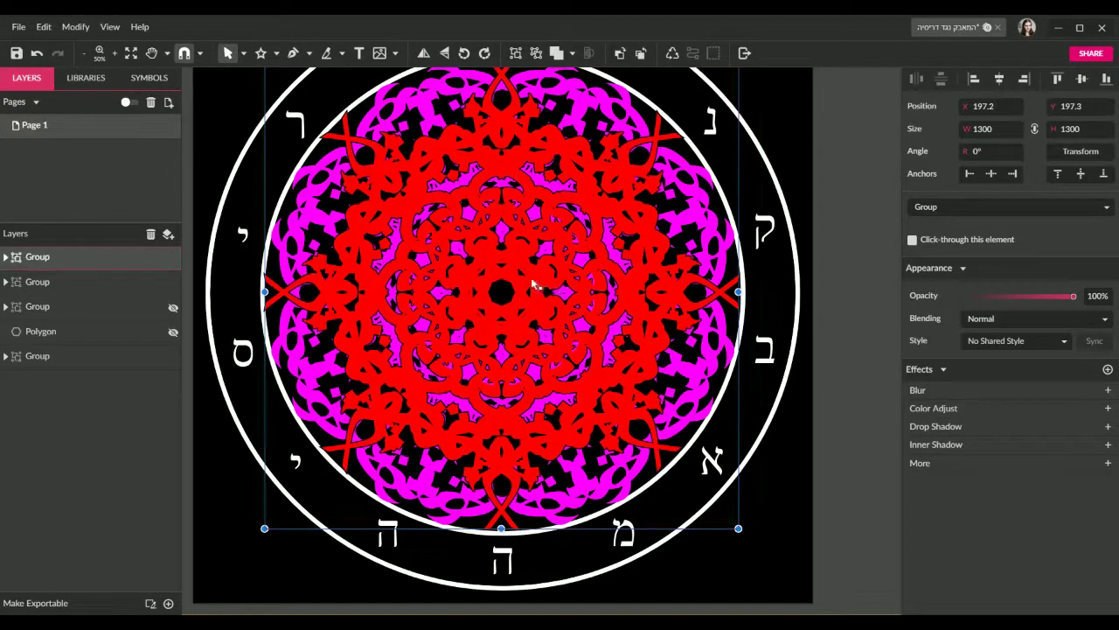
pyautogui.moveTo(535, 284); pyautogui.dragTo(546, 285)
pyautogui.click(828, 420)
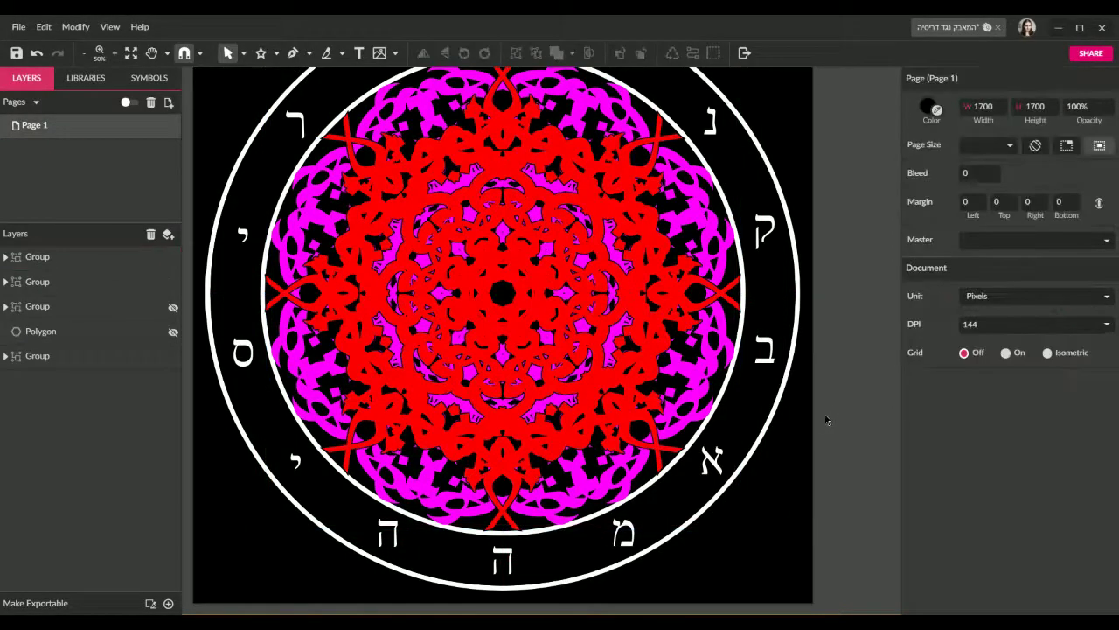
pyautogui.click(717, 411)
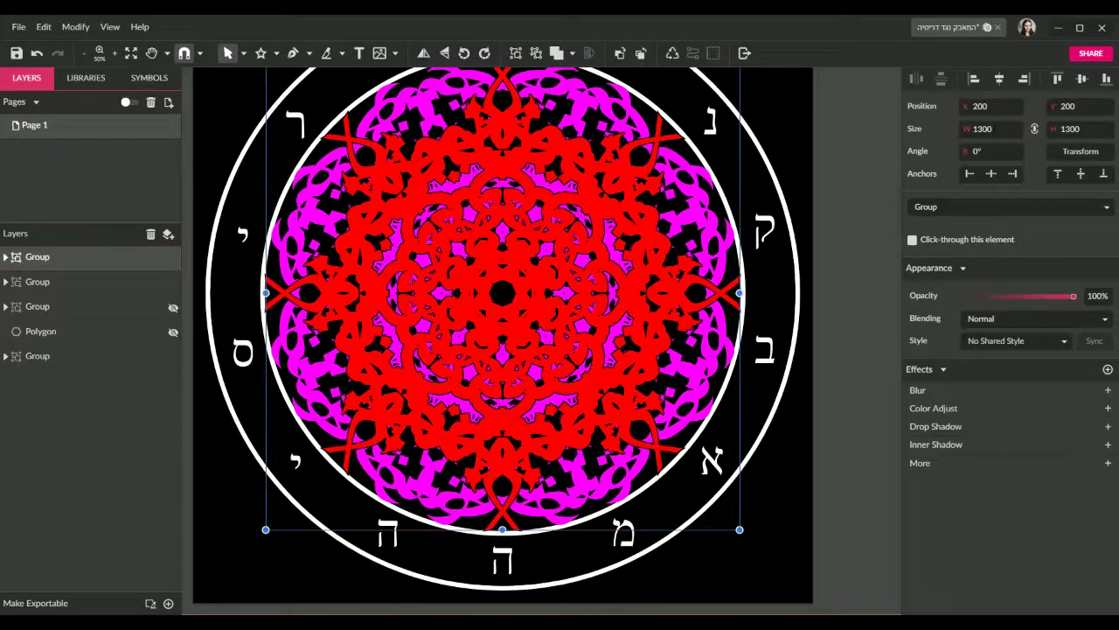
pyautogui.click(1000, 129)
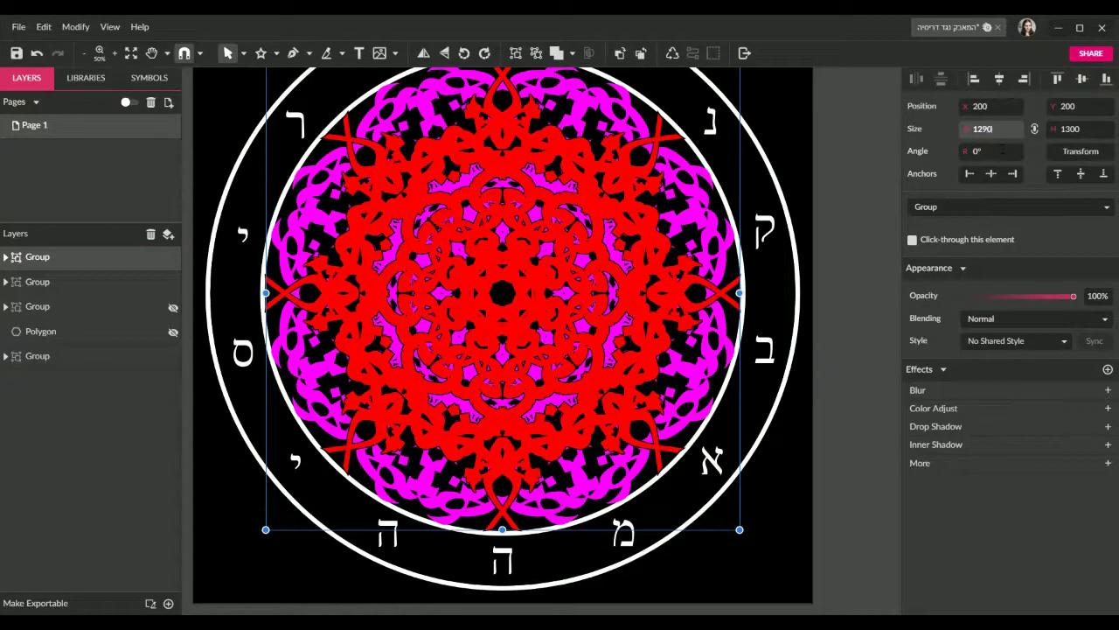
pyautogui.press('Return')
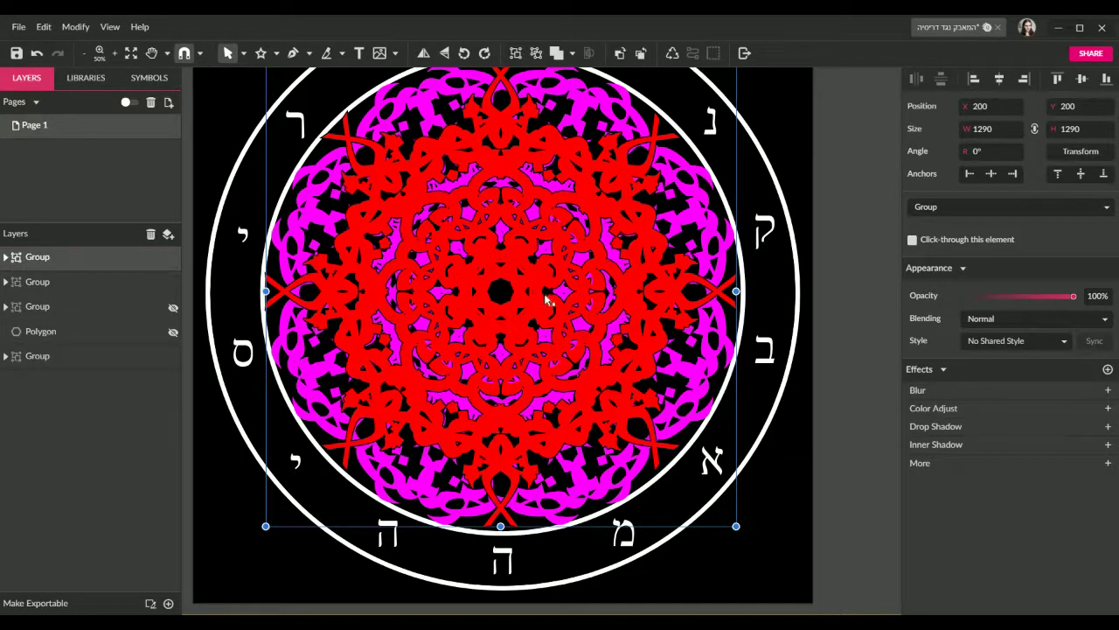
pyautogui.moveTo(546, 300)
pyautogui.mouseDown()
pyautogui.moveTo(529, 298)
pyautogui.moveTo(539, 300)
pyautogui.mouseUp()
pyautogui.click(791, 478)
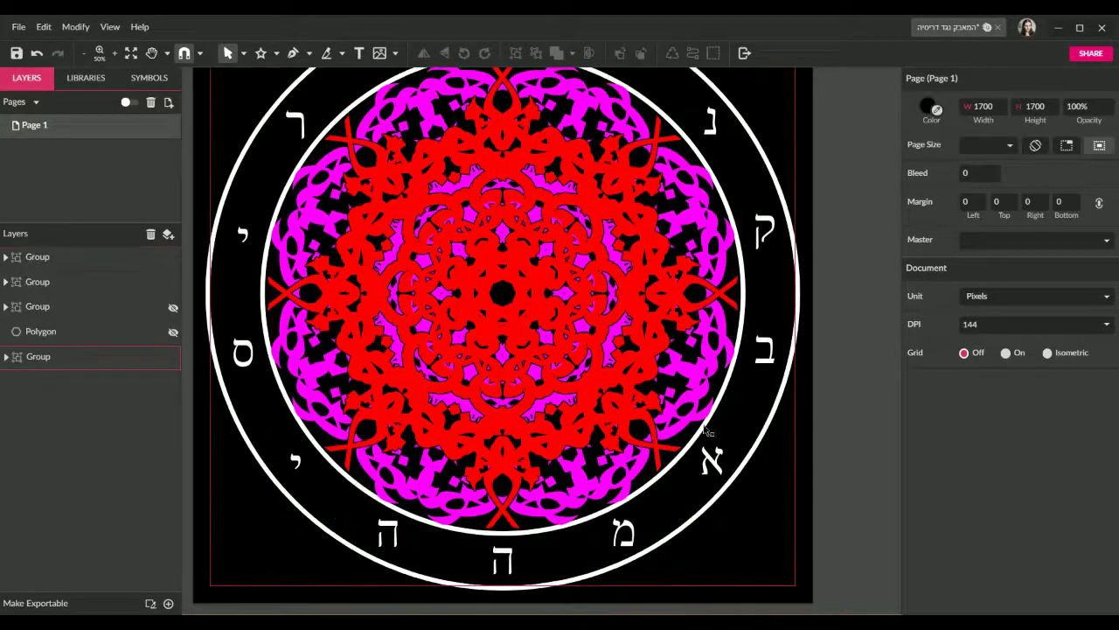
# Step: Recolour both ring ellipses' borders magenta, sampled from the mandala
pyautogui.click(7, 356)
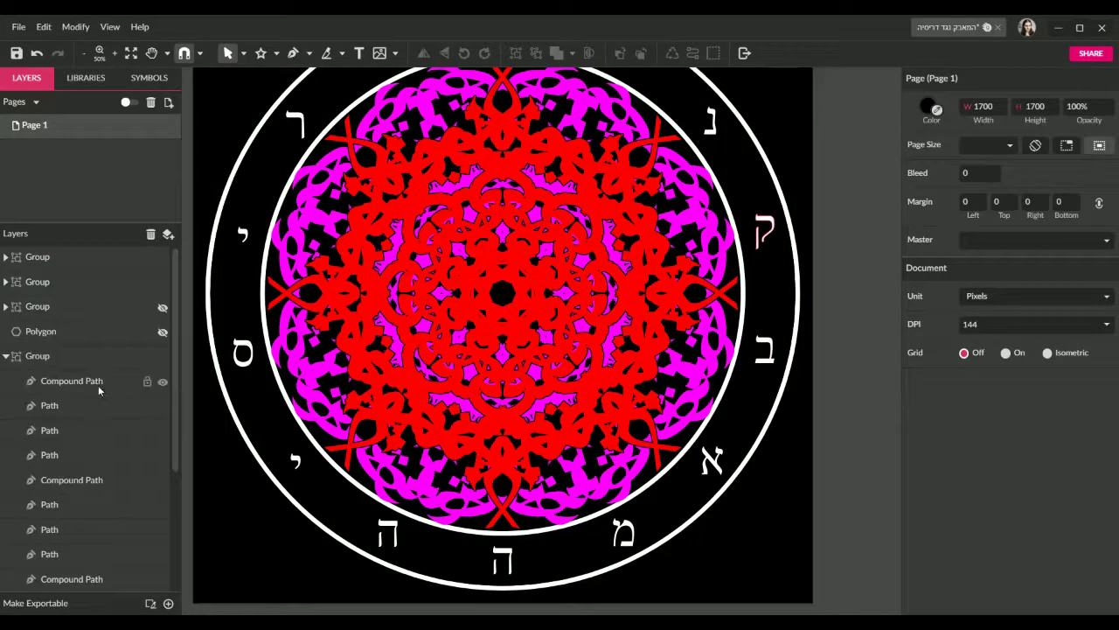
pyautogui.click(162, 382)
pyautogui.scroll(-5, 175, 437)
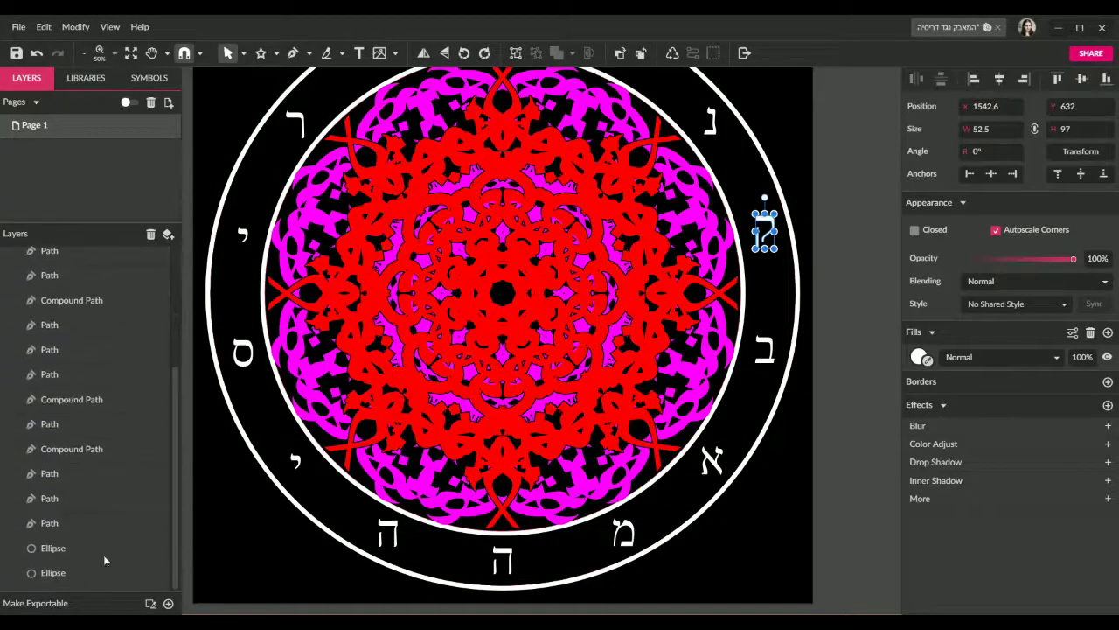
pyautogui.click(87, 548)
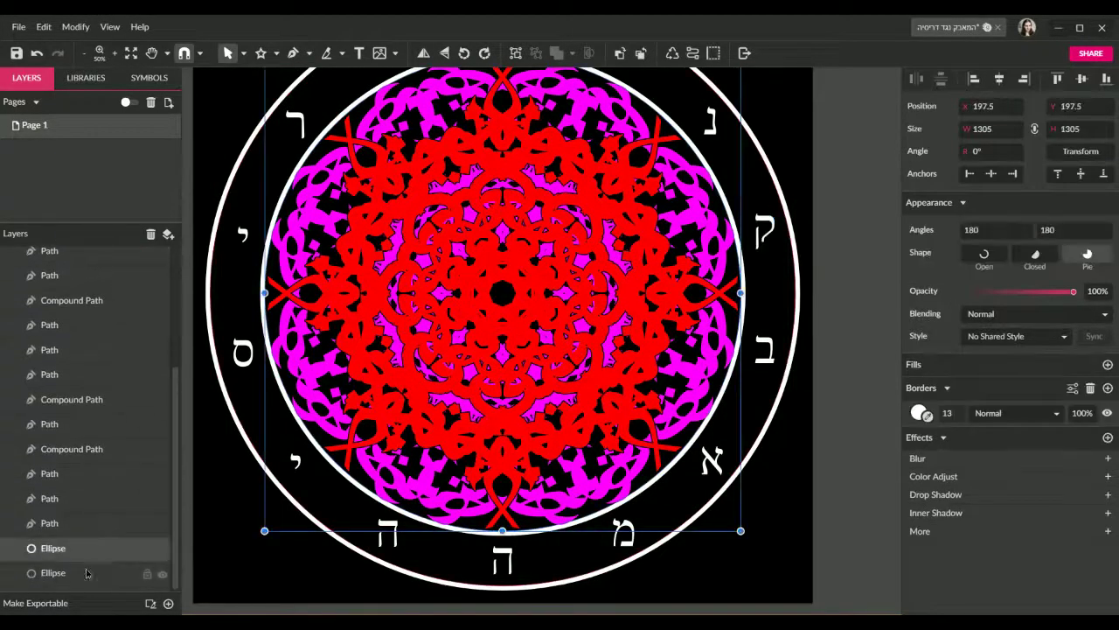
pyautogui.click(927, 416)
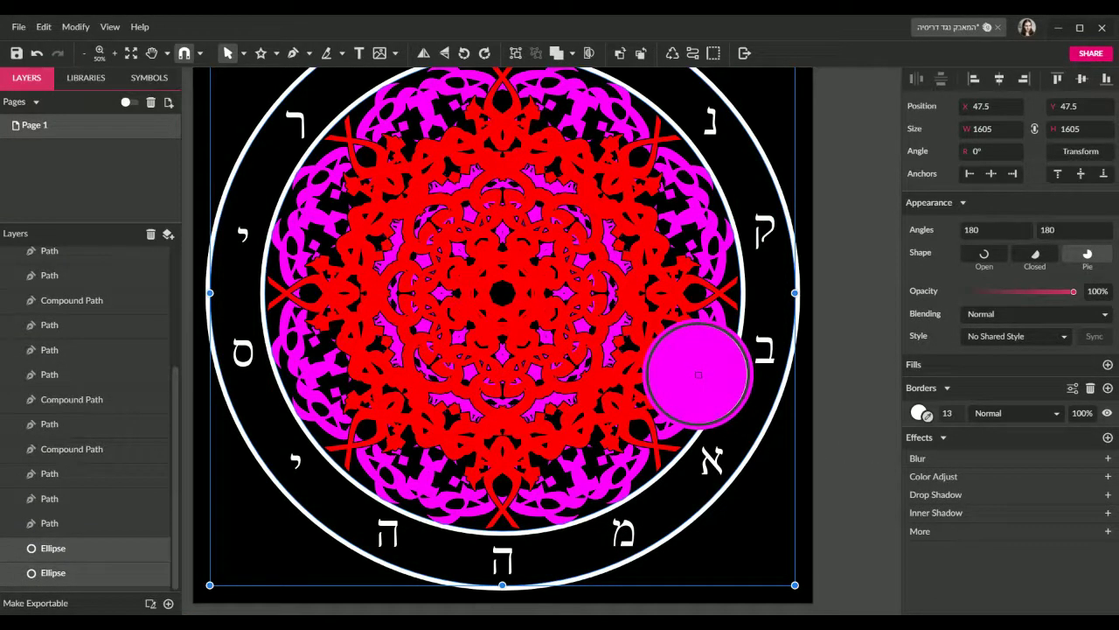
pyautogui.click(712, 372)
pyautogui.click(839, 417)
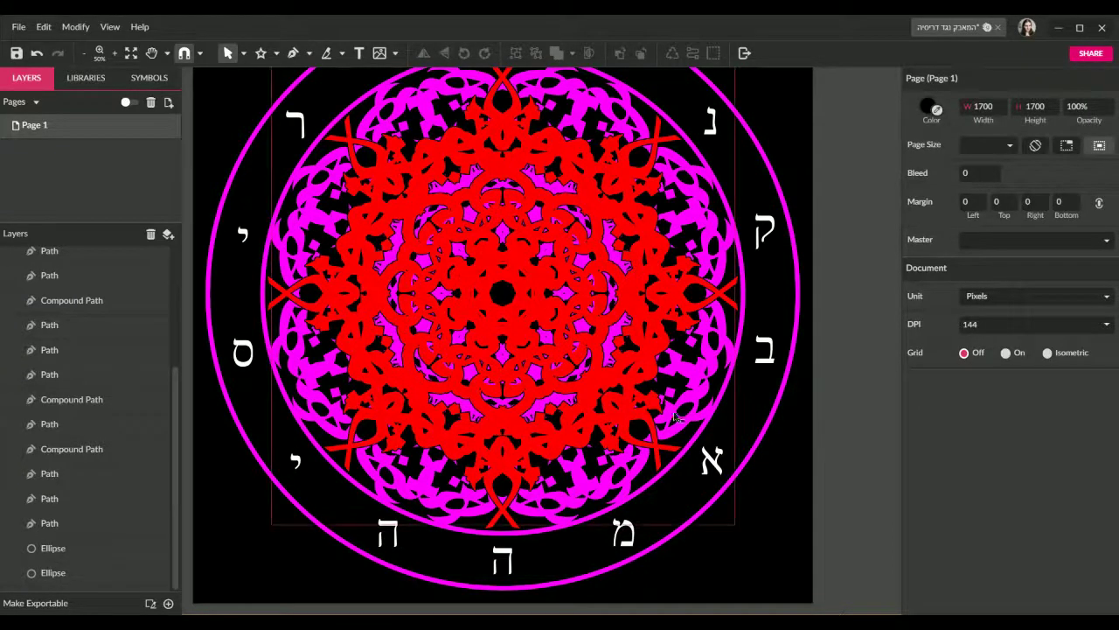
# Step: Fill the Hebrew letters with red sampled from the red mandala
pyautogui.click(81, 525)
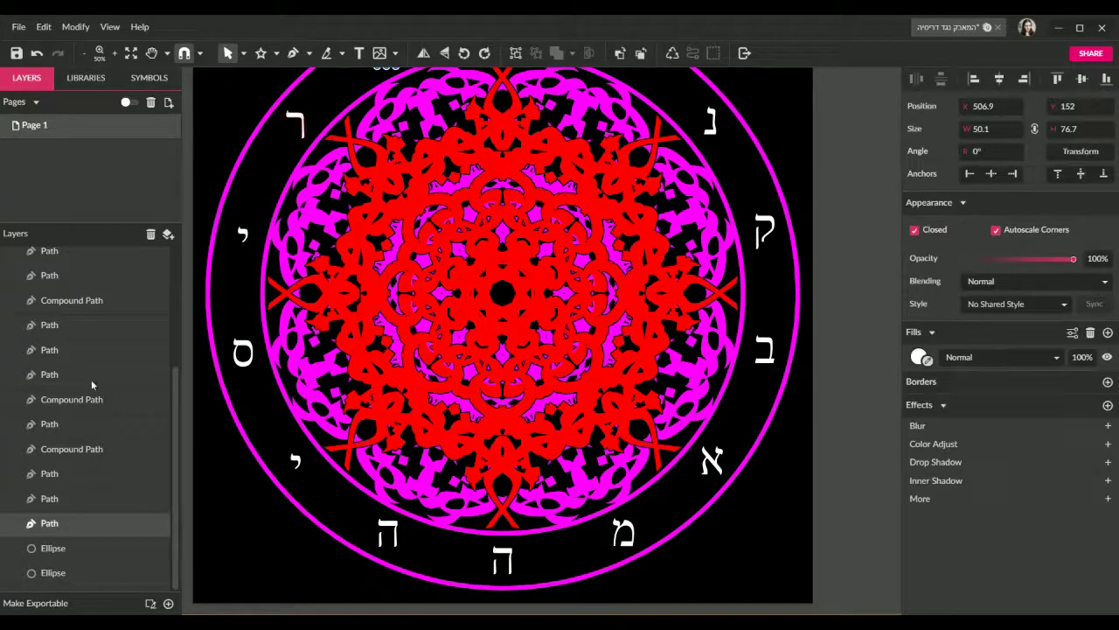
pyautogui.scroll(3, 72, 306)
pyautogui.click(72, 274)
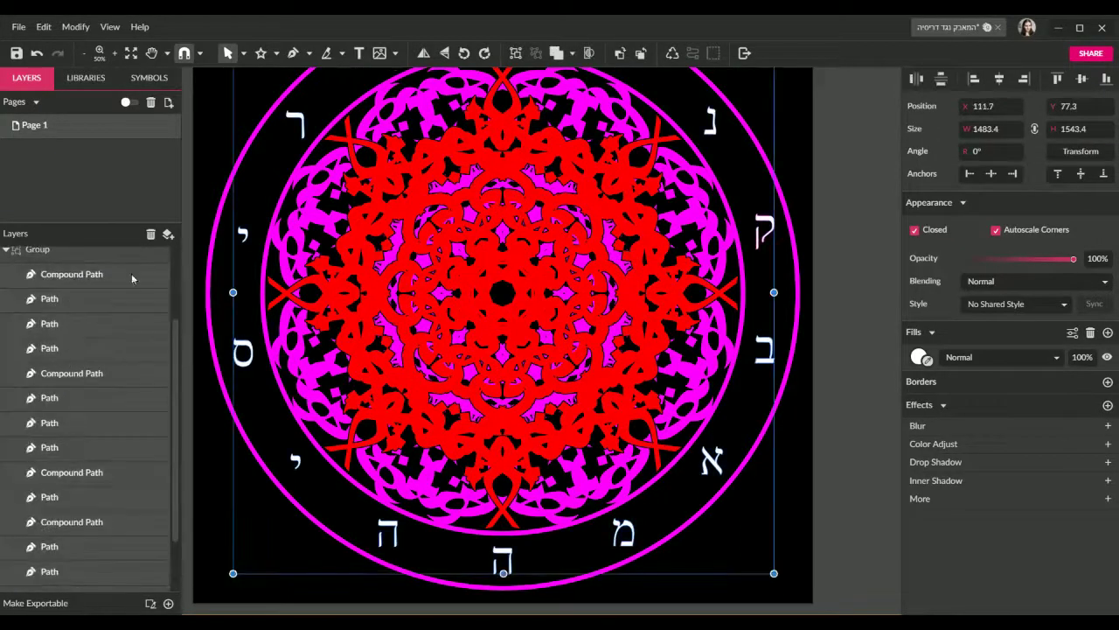
pyautogui.click(928, 360)
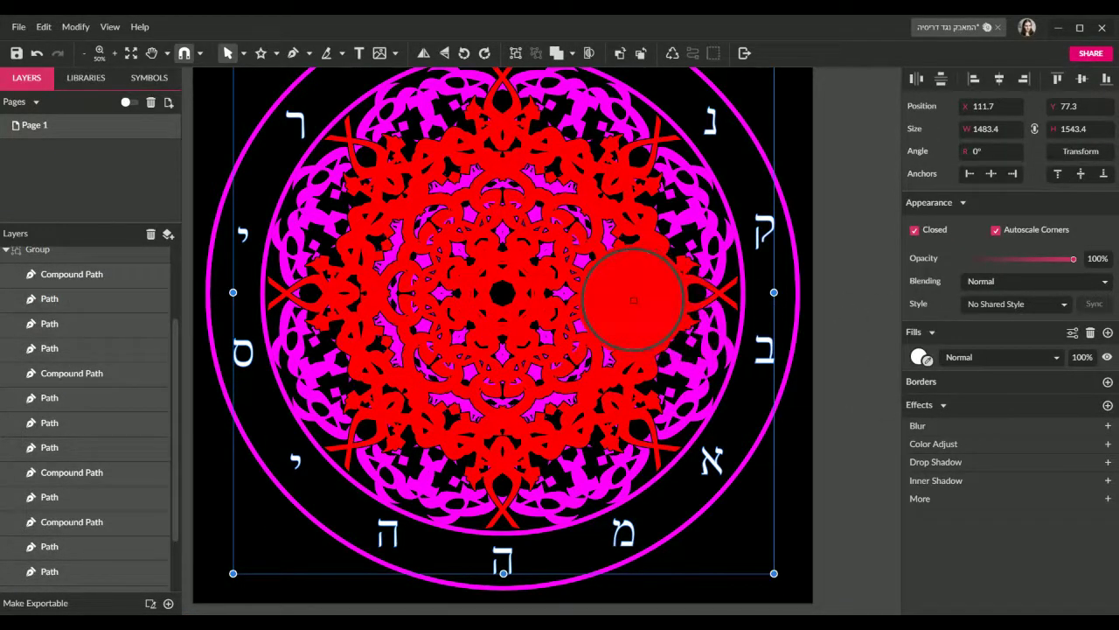
pyautogui.click(622, 301)
pyautogui.click(846, 418)
pyautogui.scroll(1, 846, 419)
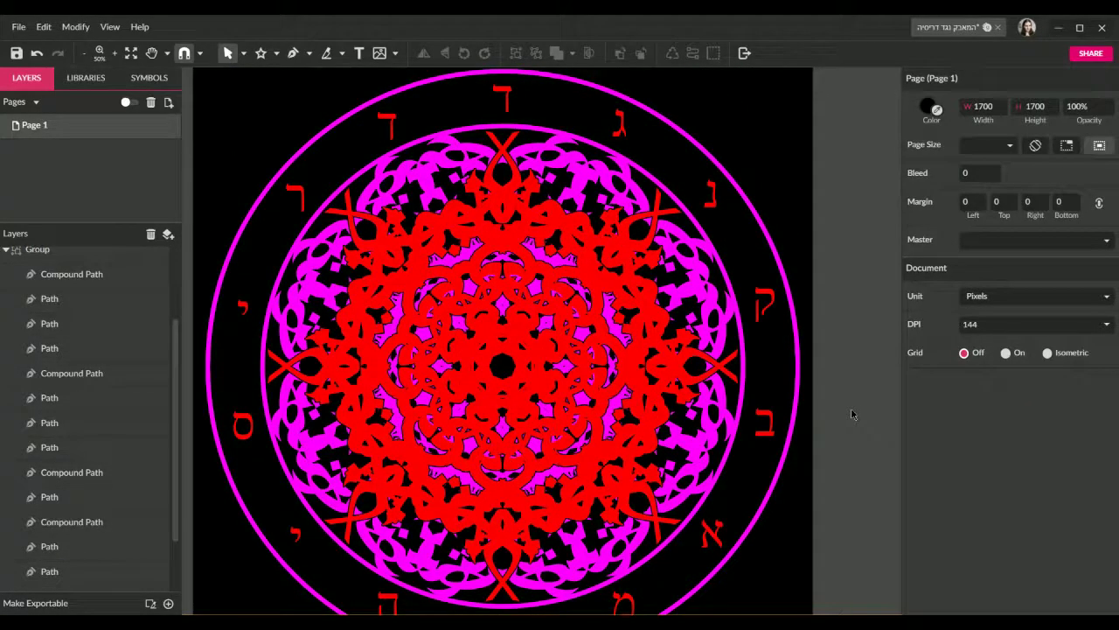
# Step: Set the page background colour opacity to 0% and use View > Fit All
pyautogui.hotkey('ctrl', '-')
pyautogui.hotkey('ctrl', '+')
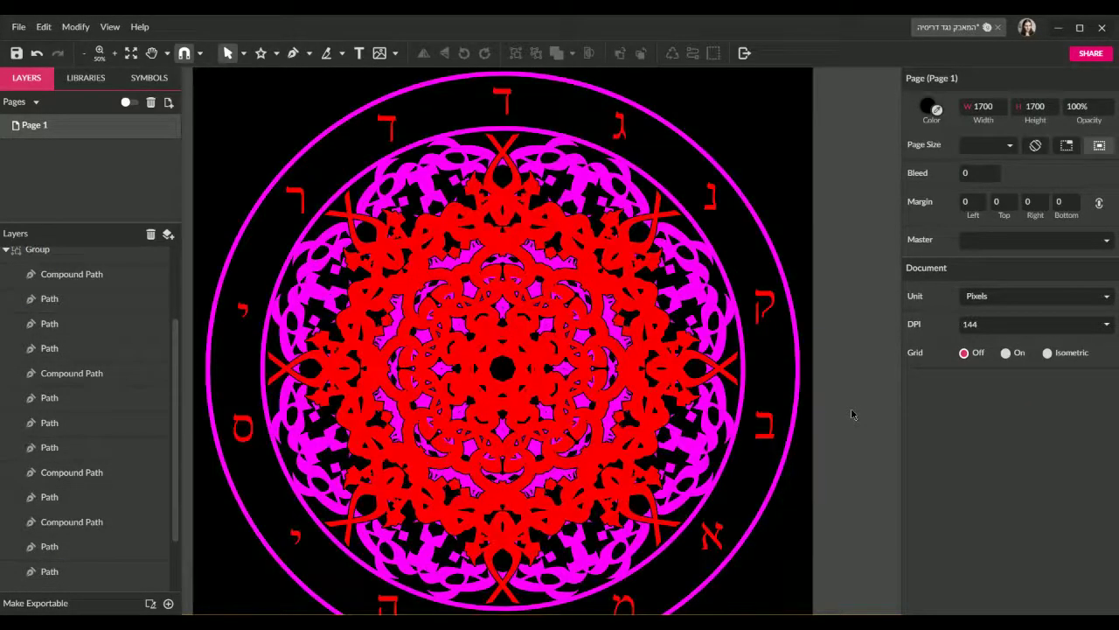
pyautogui.click(933, 108)
pyautogui.click(878, 150)
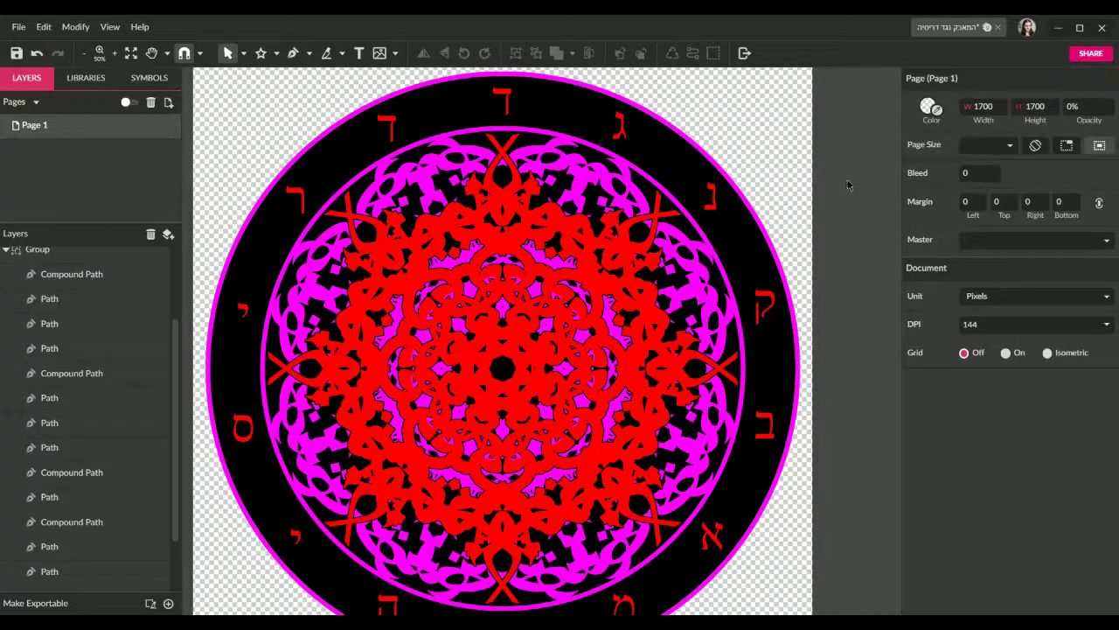
pyautogui.click(109, 26)
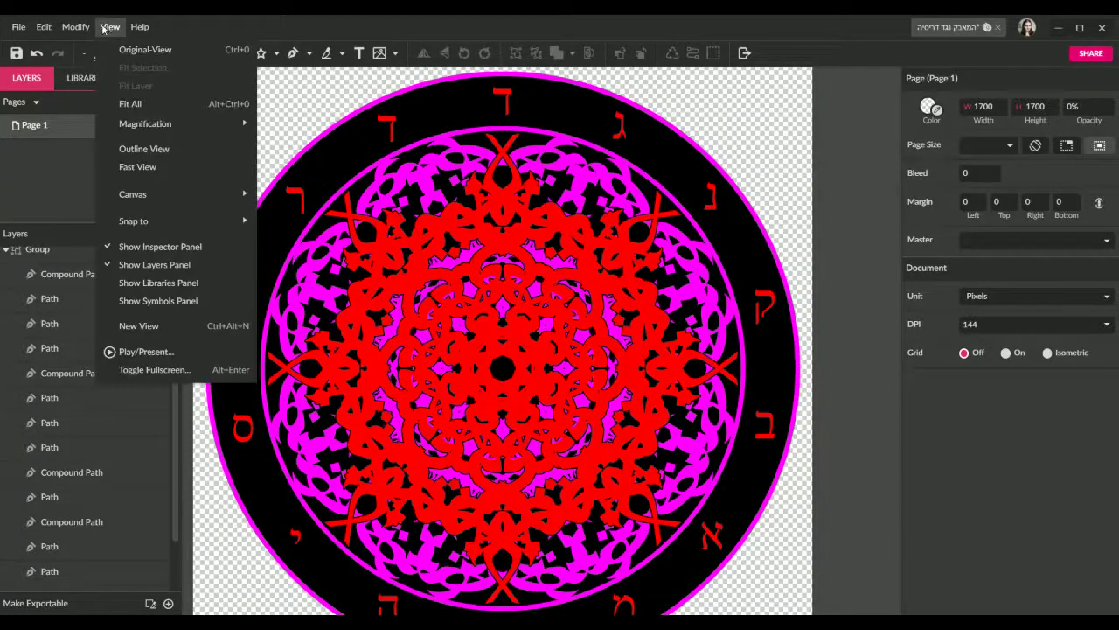
pyautogui.click(135, 104)
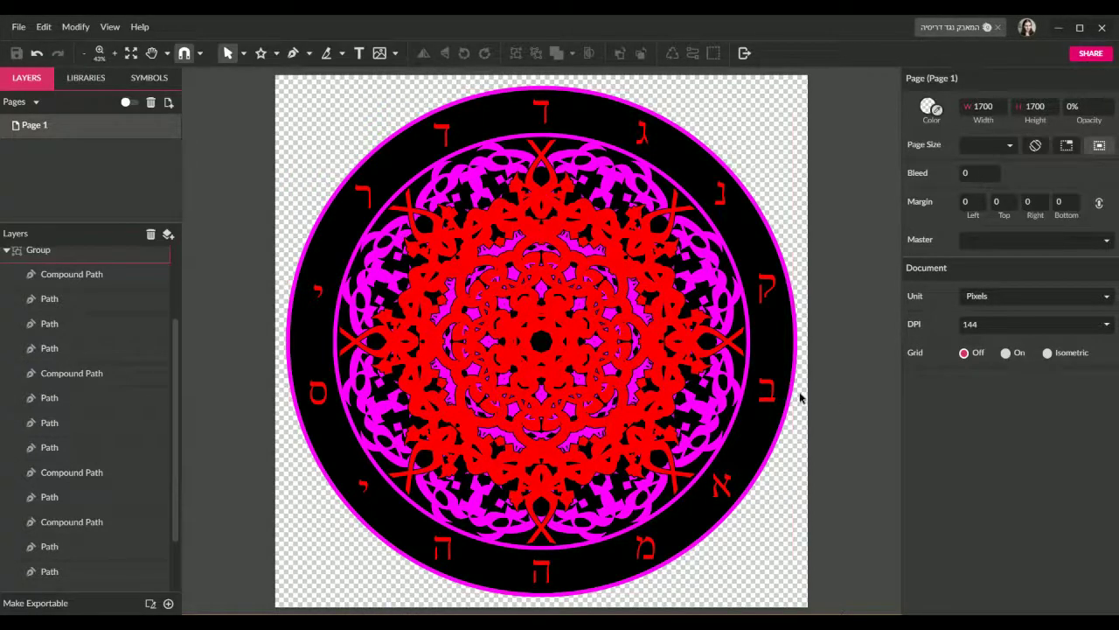
pyautogui.scroll(-2, 70, 507)
pyautogui.click(75, 548)
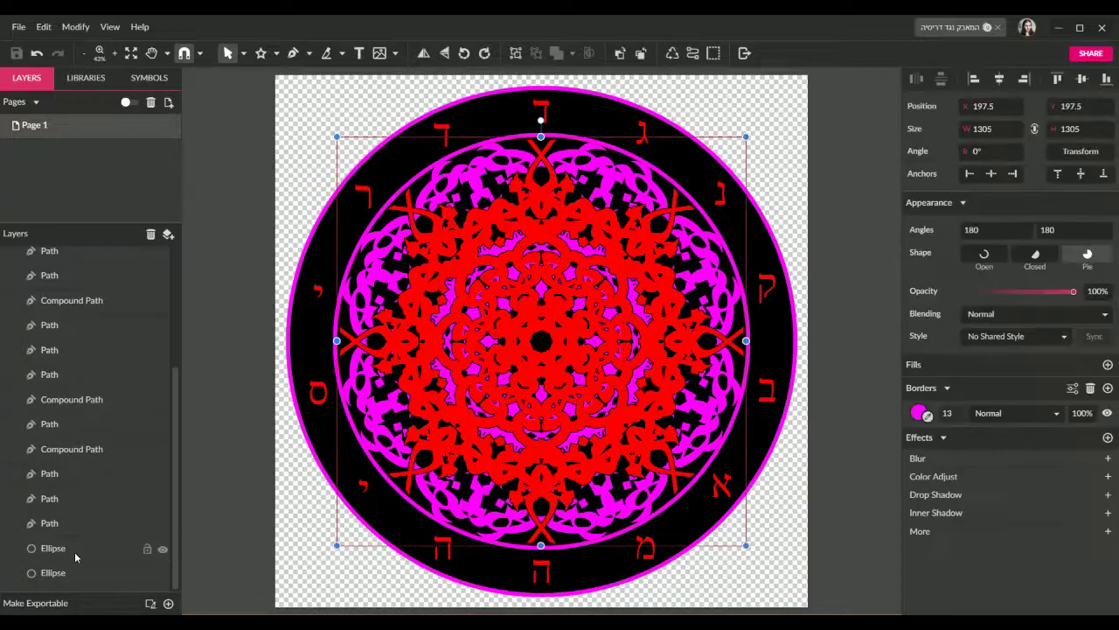
pyautogui.click(68, 573)
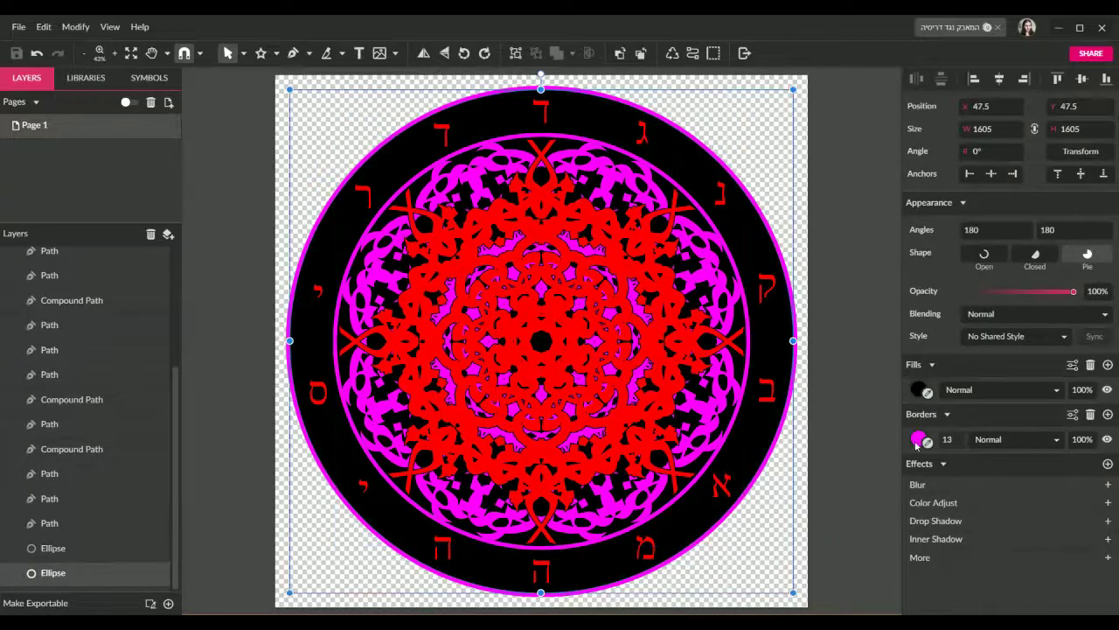
pyautogui.click(917, 440)
pyautogui.click(925, 307)
pyautogui.click(664, 360)
pyautogui.click(822, 435)
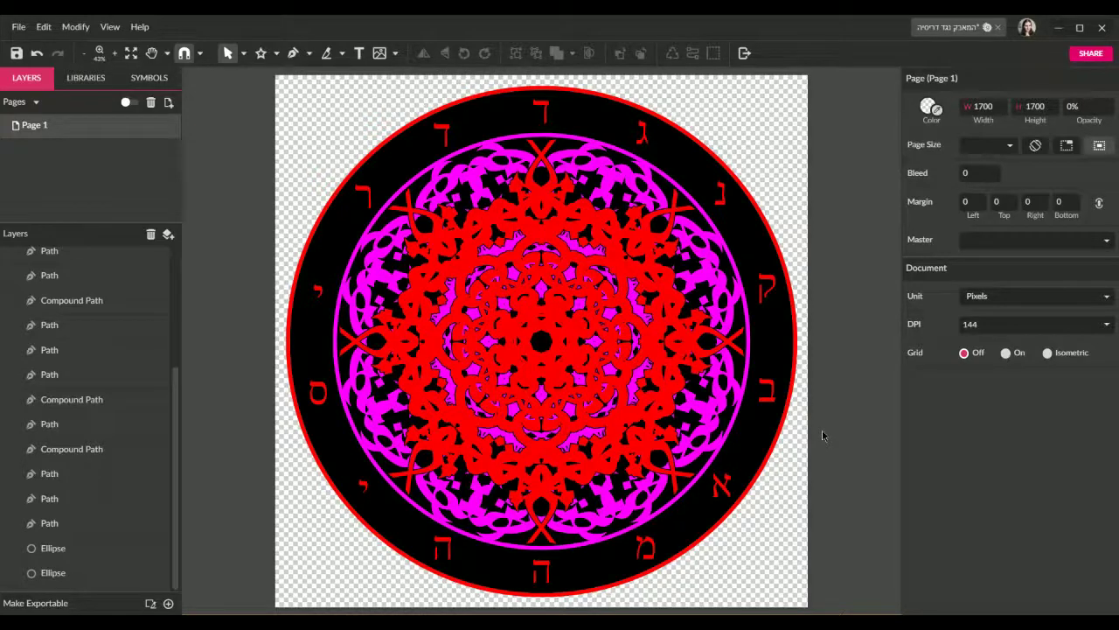
pyautogui.hotkey('ctrl', 'z')
pyautogui.hotkey('ctrl', 'z')
pyautogui.click(830, 441)
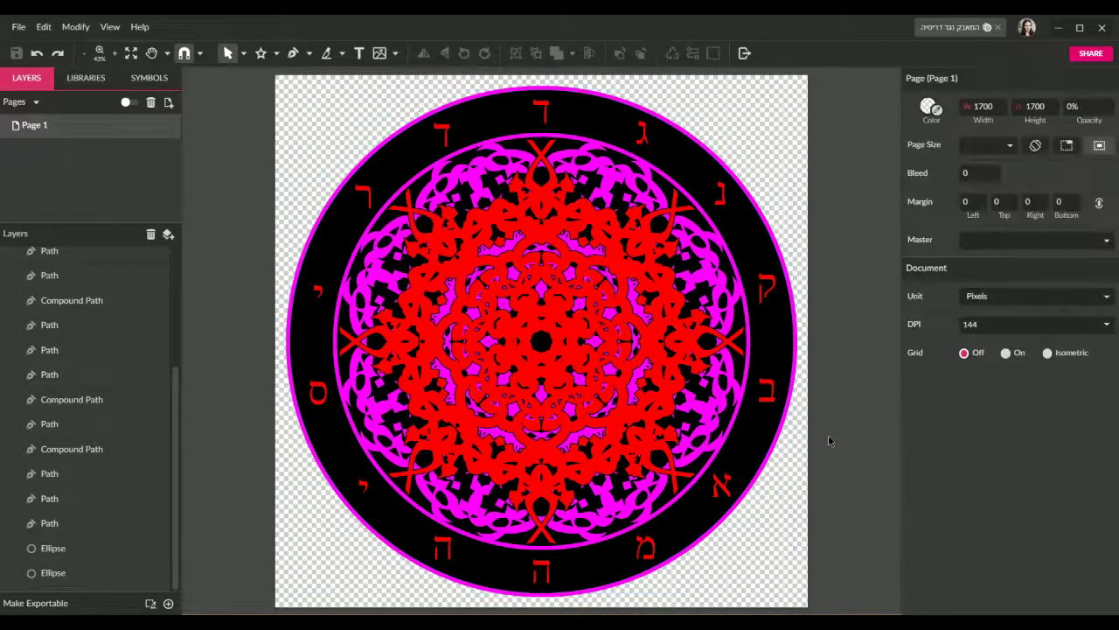